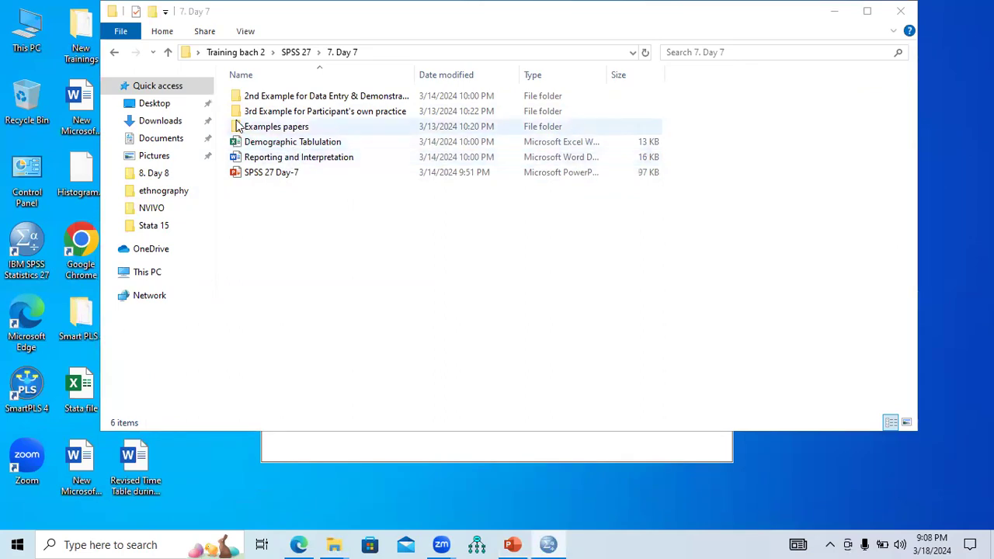
- Open the 2nd Example for Data Entry & Demonstration folder, then dismiss the SPSS Statistics welcome dialog and bring the empty Data Editor into view
{"action": "double_click", "coordinate": [264, 98]}
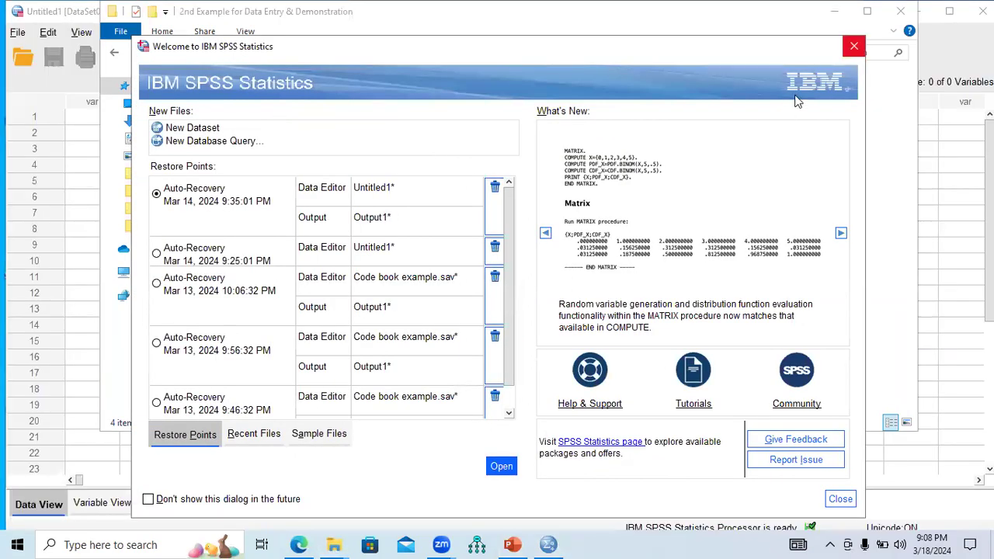
{"action": "left_click", "coordinate": [853, 46]}
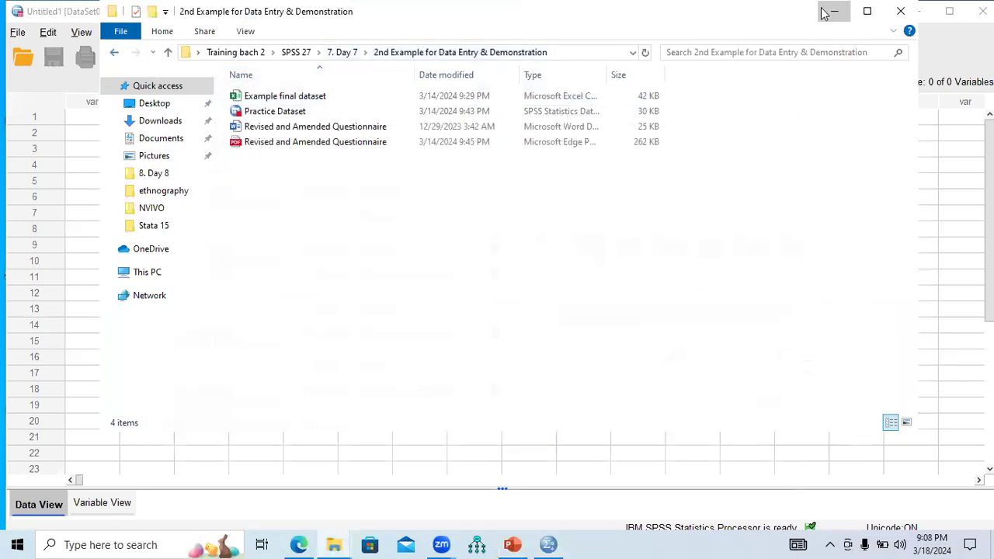
{"action": "left_click", "coordinate": [833, 12]}
- Open Practice Dataset.sav from the 2nd Example for Data Entry & Demonstration folder inside 7. Day 7
{"action": "left_click", "coordinate": [16, 34]}
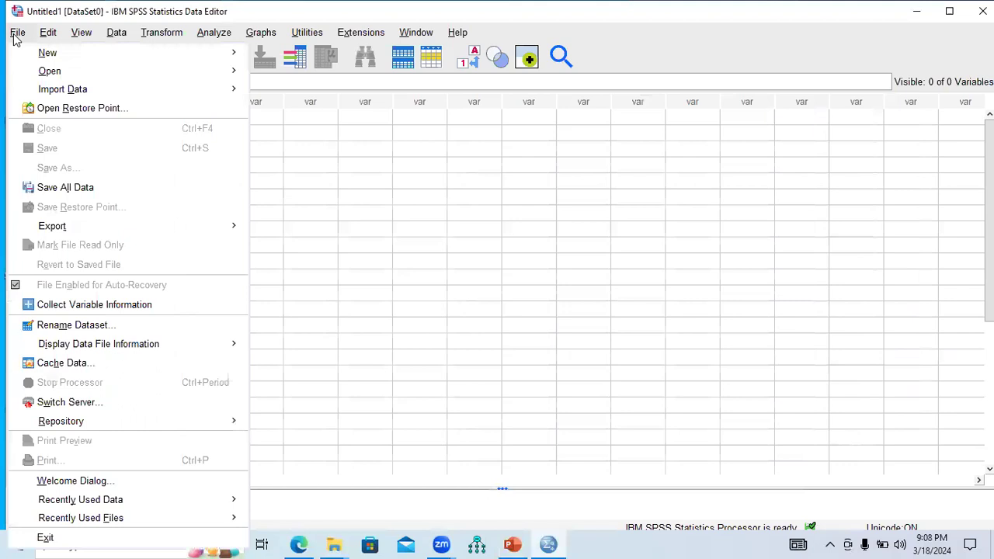
{"action": "mouse_move", "coordinate": [162, 73]}
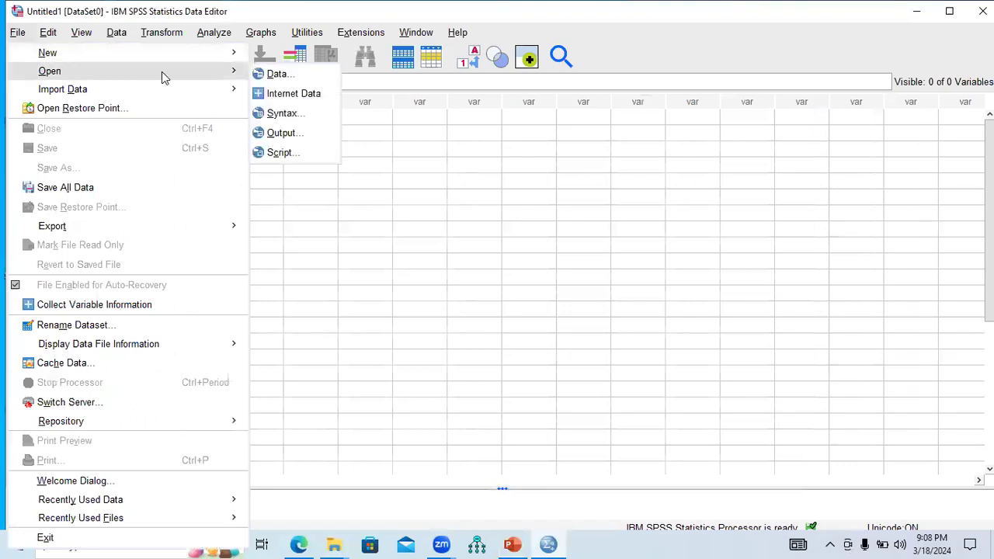
{"action": "left_click", "coordinate": [297, 75]}
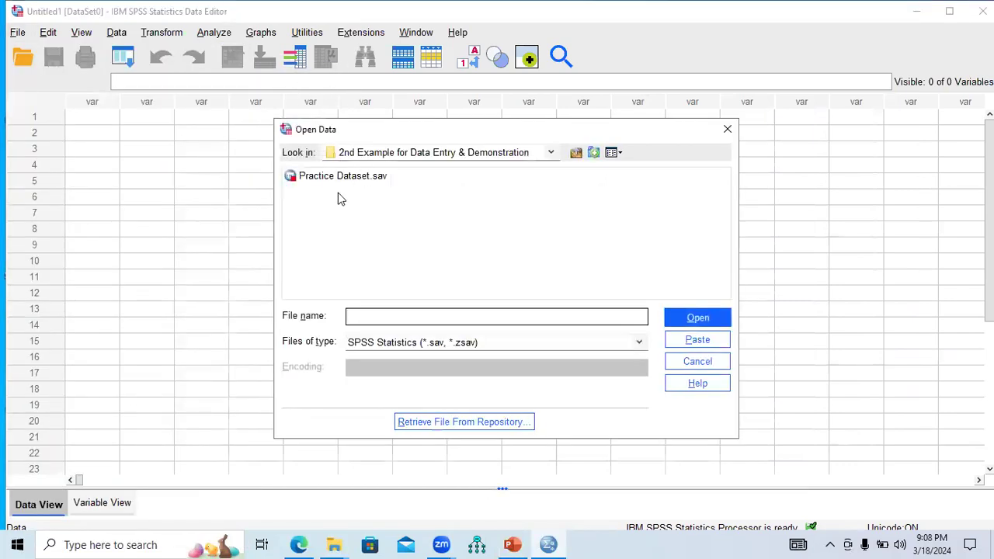
{"action": "left_click", "coordinate": [551, 152]}
{"action": "left_click_drag", "start_coordinate": [550, 237], "coordinate": [554, 222]}
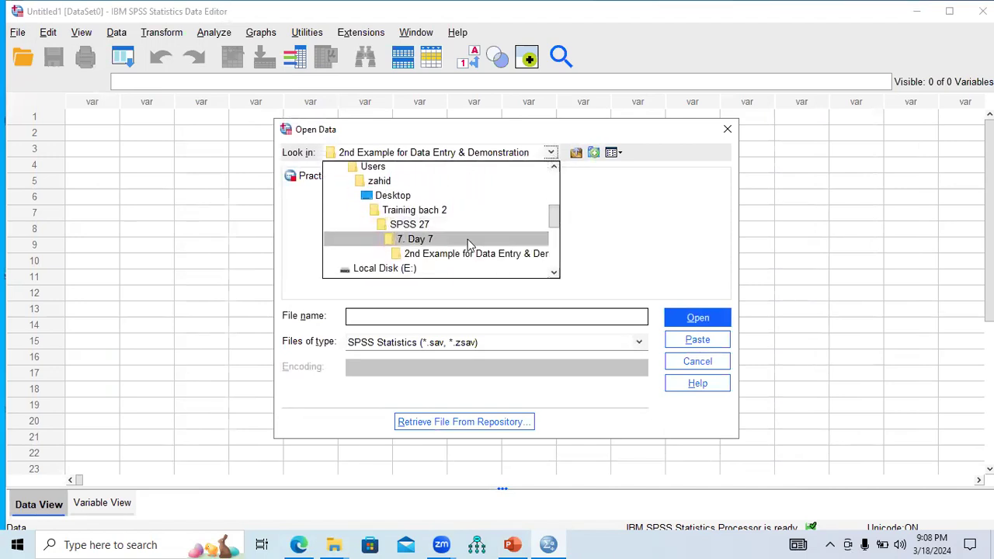
{"action": "left_click", "coordinate": [442, 240]}
{"action": "double_click", "coordinate": [359, 175]}
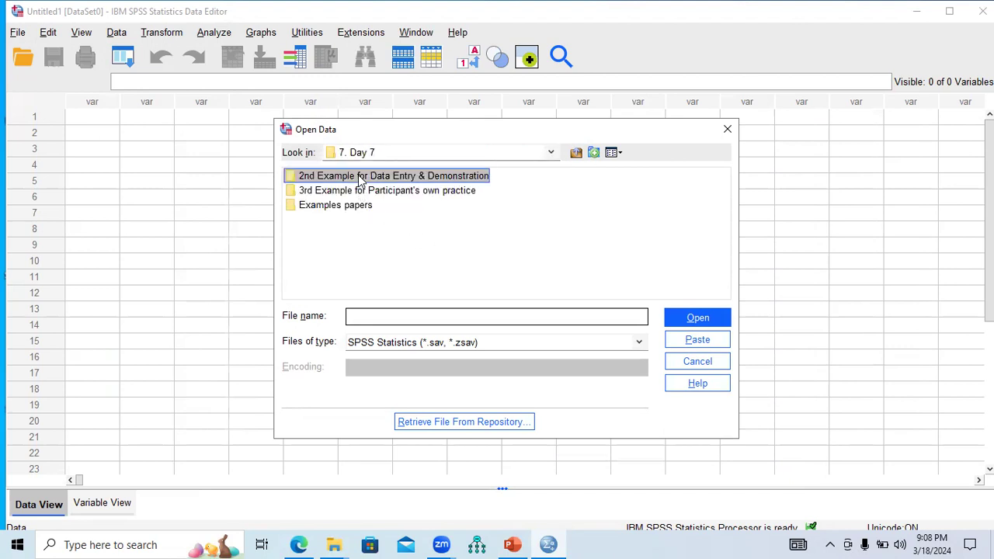
{"action": "double_click", "coordinate": [344, 176]}
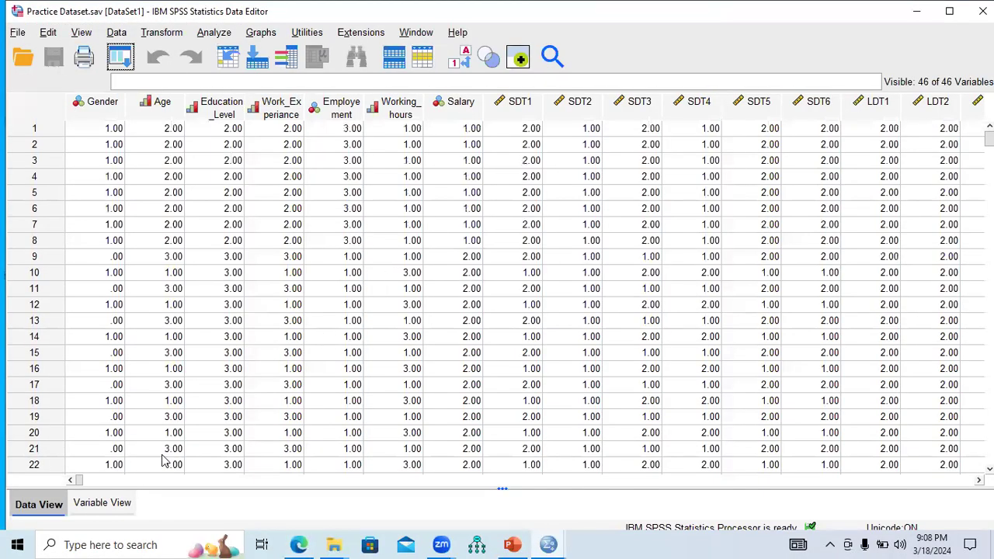
- Show the variable definitions and go through the demographic variables from Age to Salary
{"action": "left_click", "coordinate": [120, 504]}
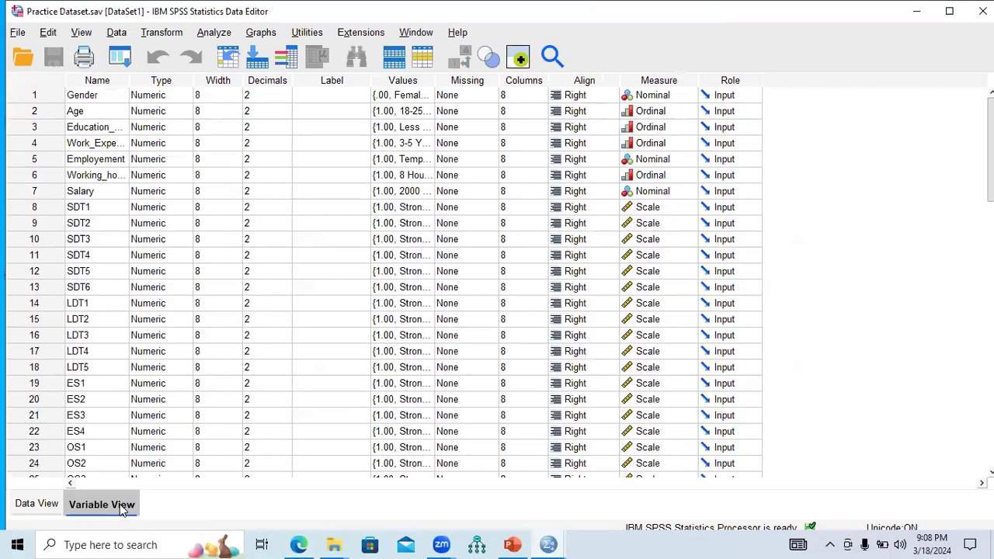
{"action": "left_click", "coordinate": [86, 114]}
{"action": "left_click", "coordinate": [89, 127]}
{"action": "left_click", "coordinate": [90, 144]}
{"action": "left_click", "coordinate": [91, 160]}
{"action": "left_click", "coordinate": [92, 176]}
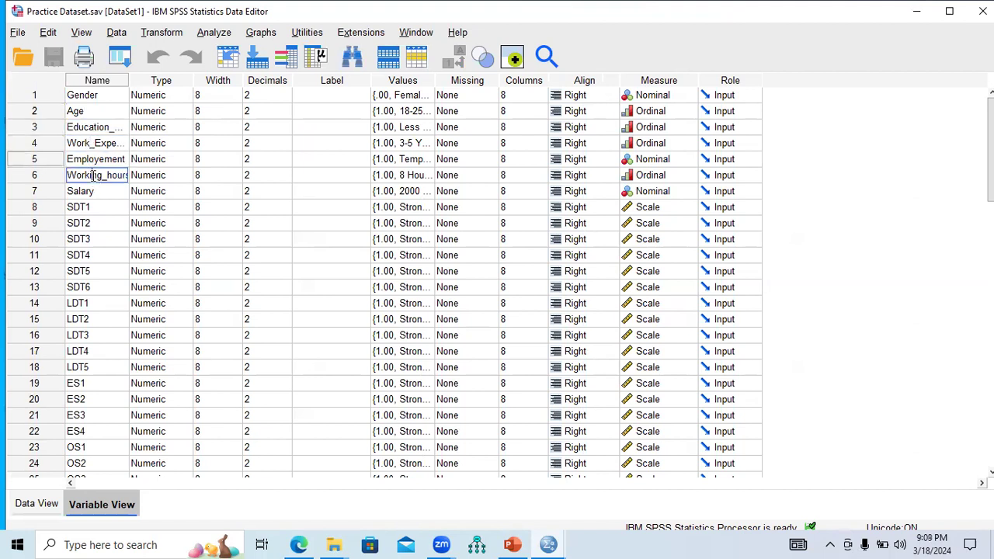
{"action": "left_click", "coordinate": [91, 194]}
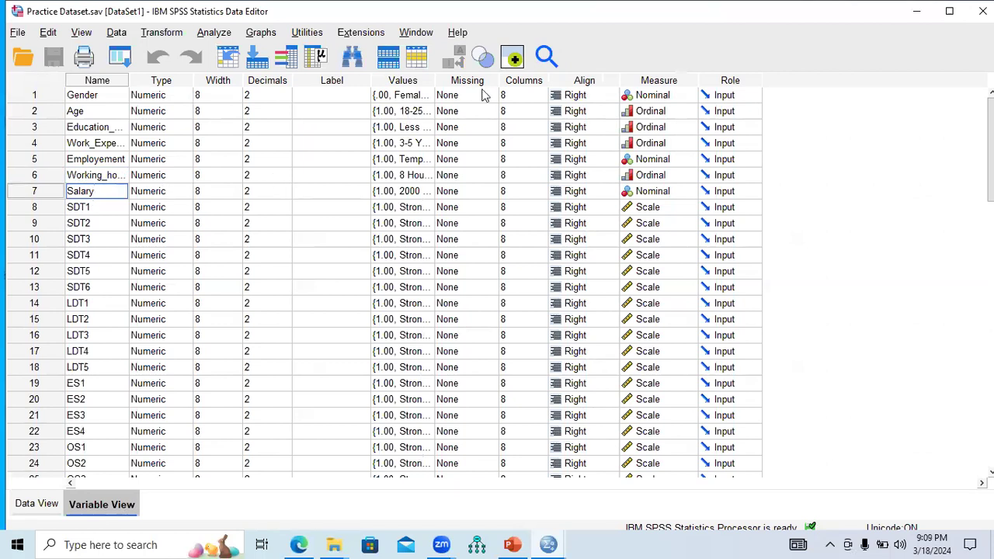
- Inspect the value labels of the gender, age, education level and work experience variables without changing them
{"action": "left_click", "coordinate": [427, 97]}
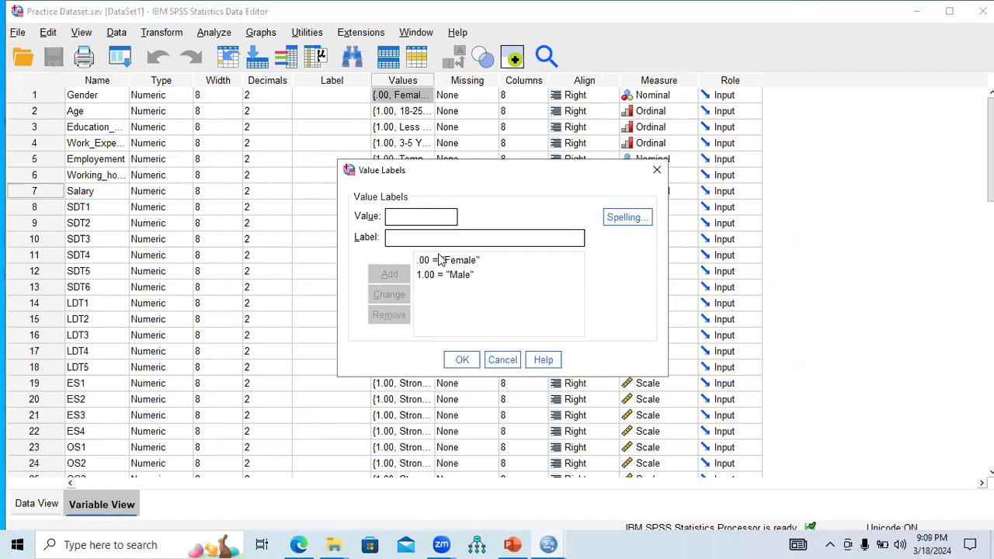
{"action": "left_click", "coordinate": [657, 169]}
{"action": "left_click", "coordinate": [425, 112]}
{"action": "left_click", "coordinate": [425, 113]}
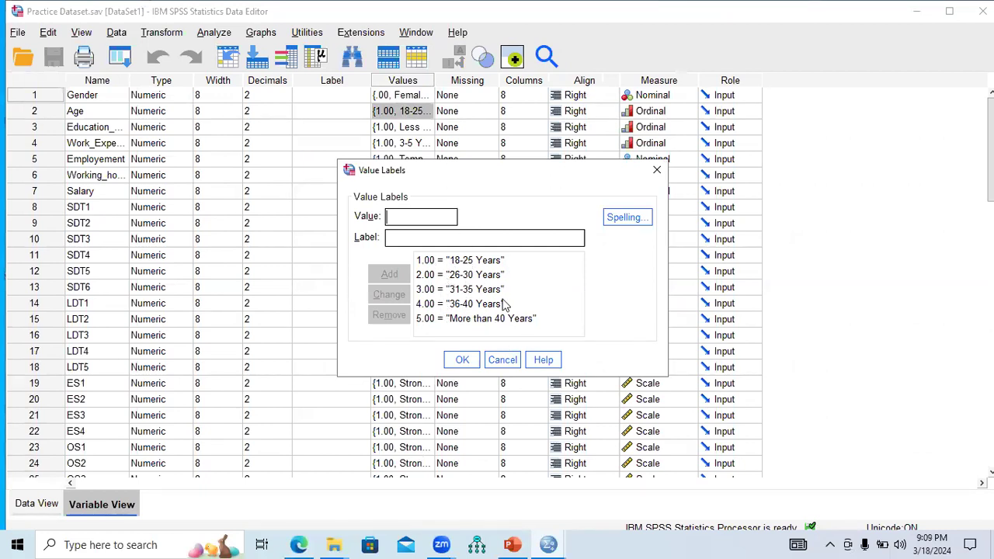
{"action": "left_click", "coordinate": [657, 169]}
{"action": "left_click", "coordinate": [426, 128]}
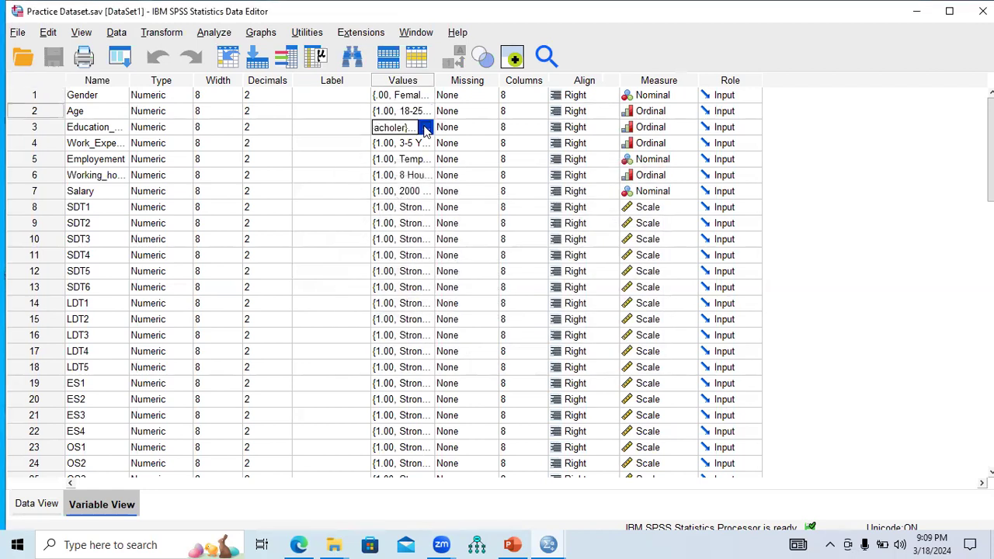
{"action": "left_click", "coordinate": [425, 127]}
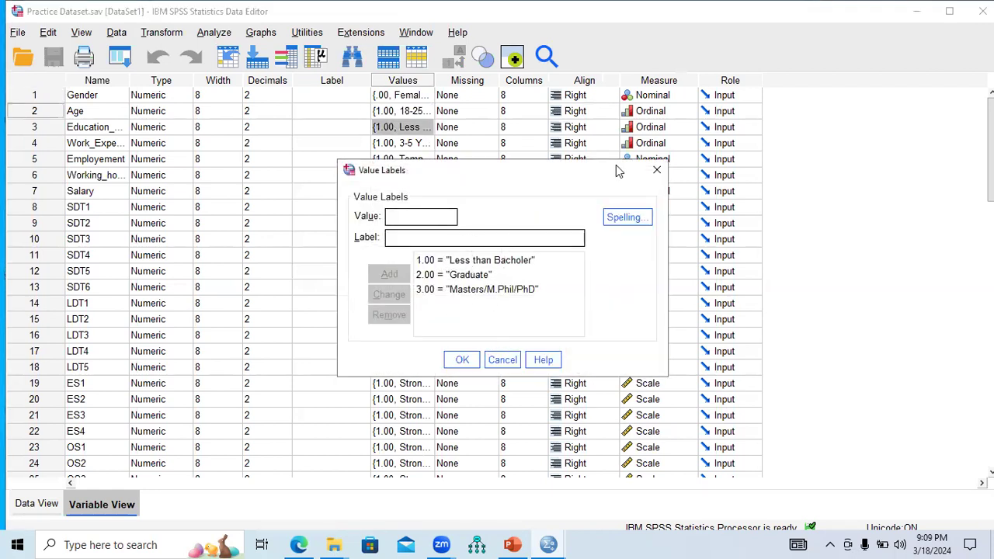
{"action": "left_click", "coordinate": [657, 169]}
{"action": "left_click", "coordinate": [419, 143]}
{"action": "left_click", "coordinate": [427, 143]}
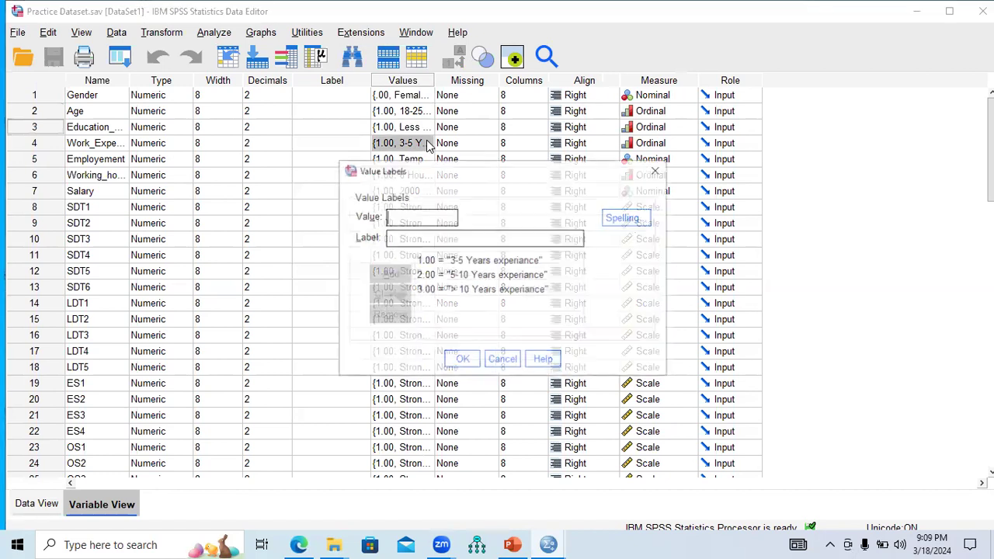
{"action": "left_click", "coordinate": [656, 170]}
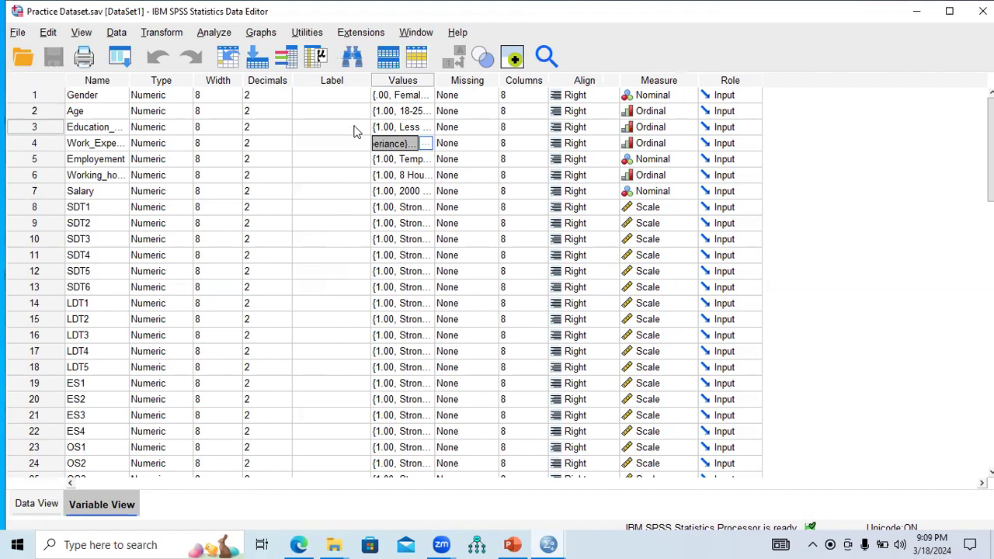
- Open the example study Word document from the 8. Day 8 folder and look through its contents
{"action": "left_click", "coordinate": [336, 542]}
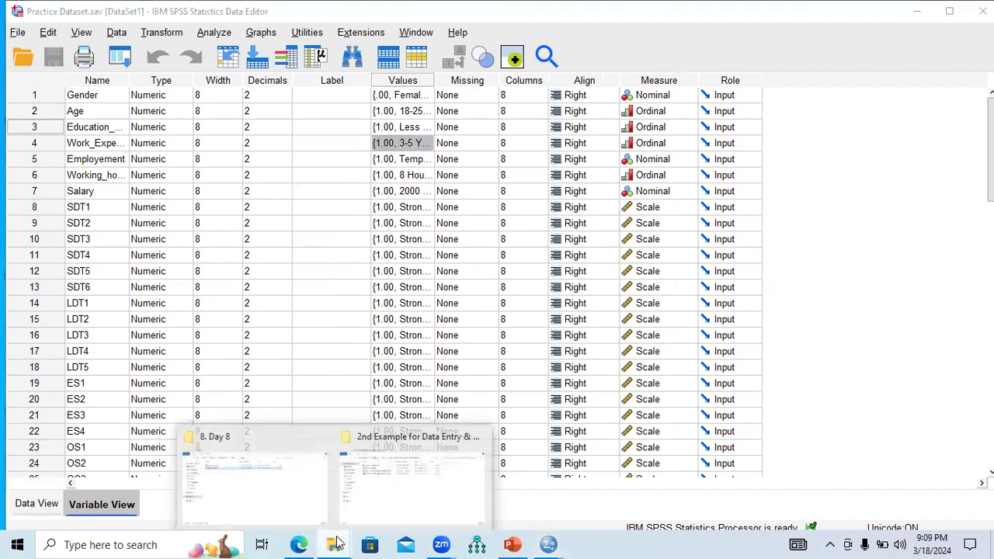
{"action": "left_click", "coordinate": [294, 490]}
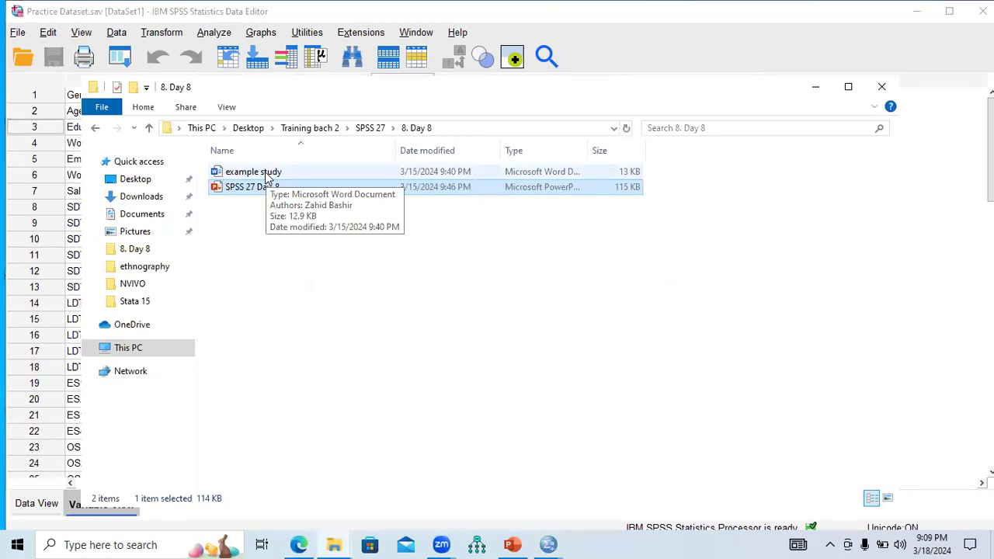
{"action": "double_click", "coordinate": [265, 174]}
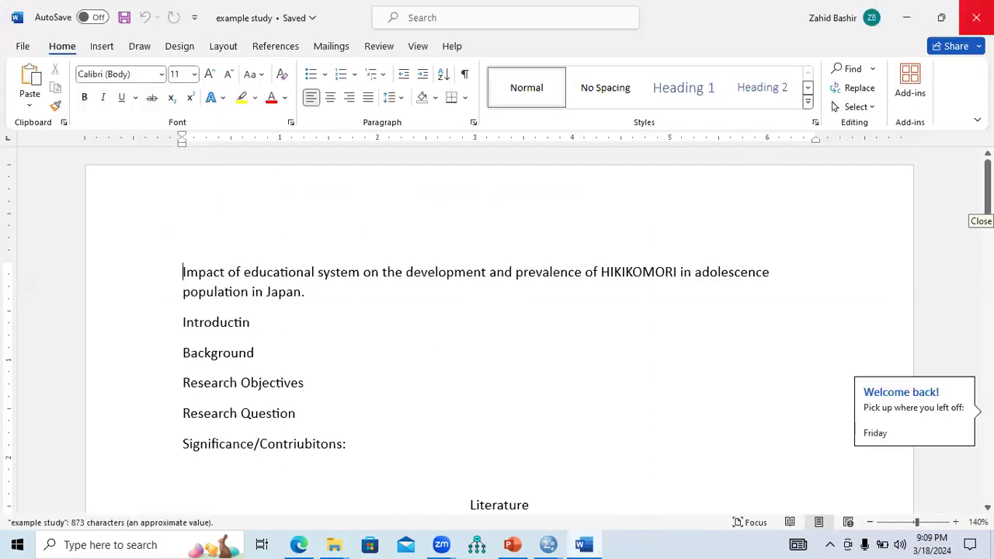
{"action": "left_click_drag", "start_coordinate": [987, 187], "coordinate": [988, 405]}
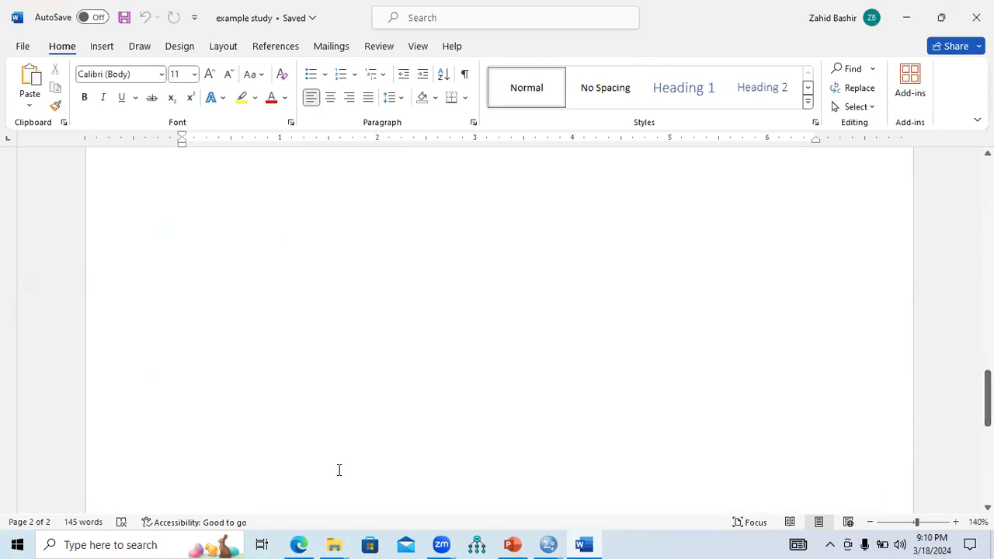
- Open the Reporting and Interpretation Word document from the 7. Day 7 folder
{"action": "left_click", "coordinate": [324, 541]}
{"action": "left_click", "coordinate": [303, 501]}
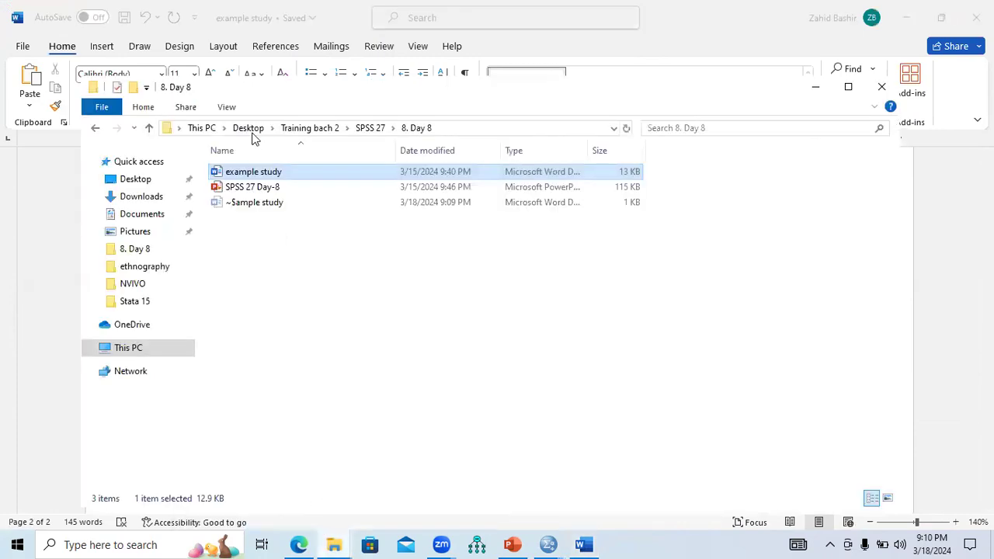
{"action": "left_click", "coordinate": [148, 128]}
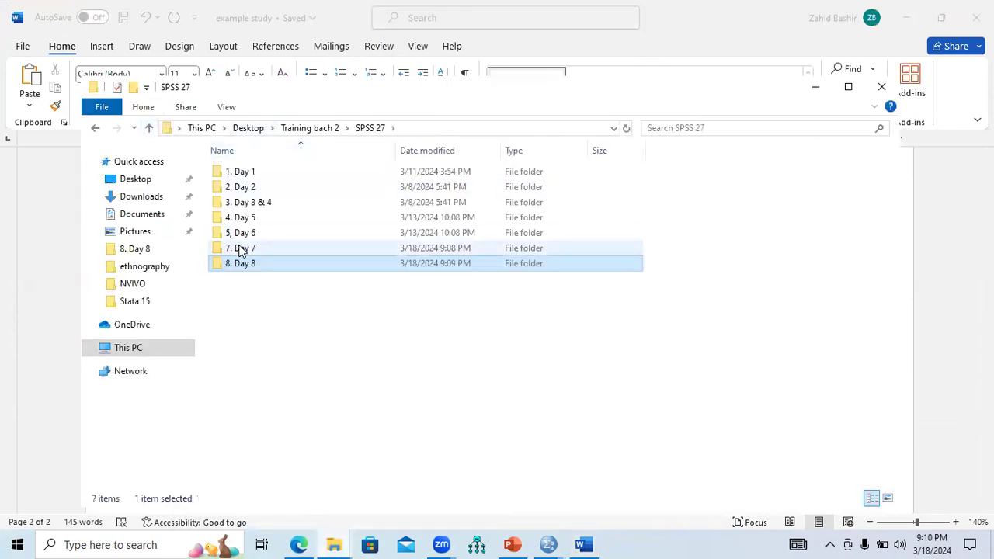
{"action": "double_click", "coordinate": [237, 248]}
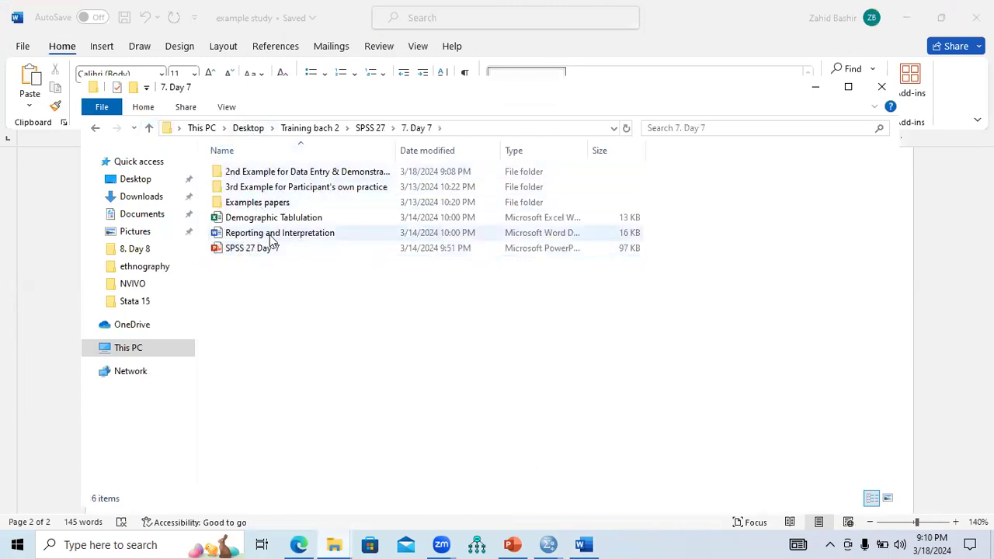
{"action": "double_click", "coordinate": [271, 236]}
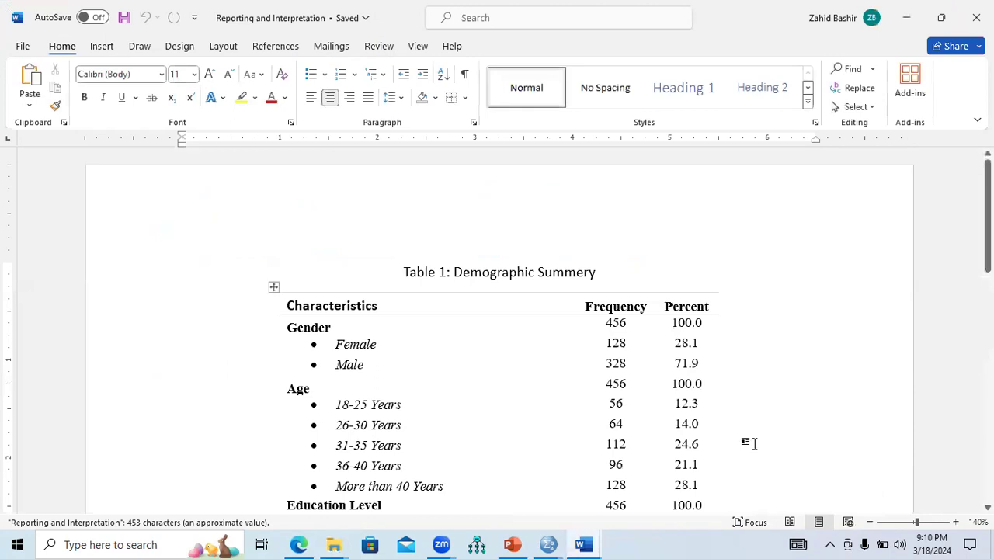
- Examine the Demographic Summery table, highlighting the Gender, Age and Education Level characteristics and their categories
{"action": "scroll", "coordinate": [781, 298], "scroll_direction": "down", "scroll_amount": 2}
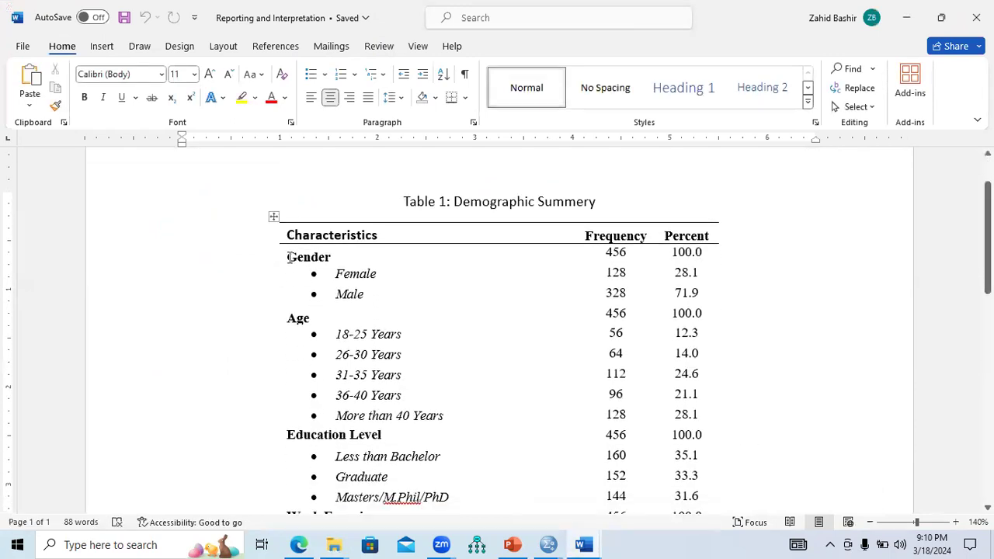
{"action": "left_click_drag", "start_coordinate": [289, 256], "coordinate": [361, 293]}
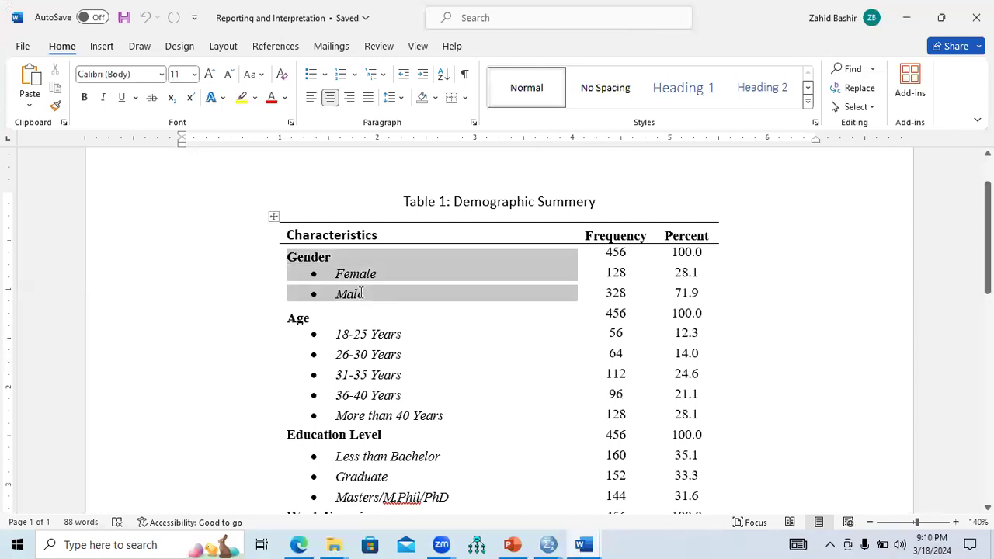
{"action": "left_click_drag", "start_coordinate": [289, 321], "coordinate": [393, 419]}
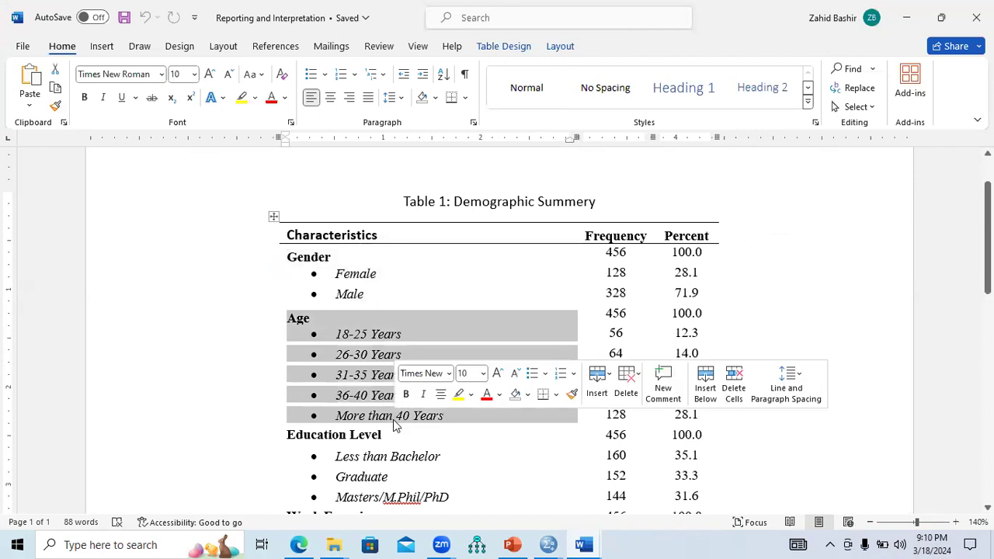
{"action": "left_click_drag", "start_coordinate": [289, 257], "coordinate": [328, 256]}
{"action": "left_click_drag", "start_coordinate": [289, 319], "coordinate": [308, 322]}
{"action": "left_click_drag", "start_coordinate": [289, 258], "coordinate": [330, 258]}
{"action": "left_click_drag", "start_coordinate": [291, 435], "coordinate": [394, 439]}
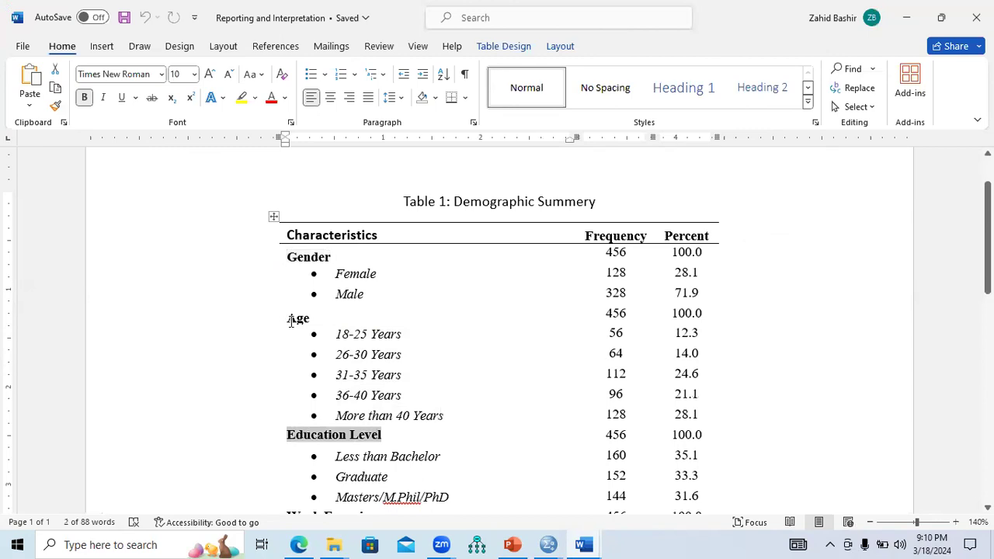
{"action": "left_click_drag", "start_coordinate": [290, 320], "coordinate": [310, 336]}
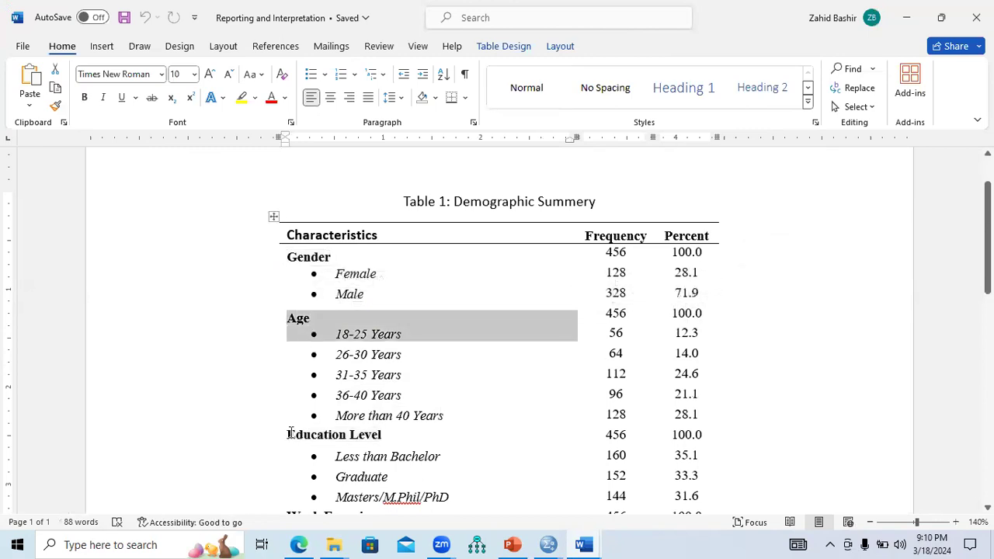
{"action": "left_click_drag", "start_coordinate": [317, 444], "coordinate": [381, 442]}
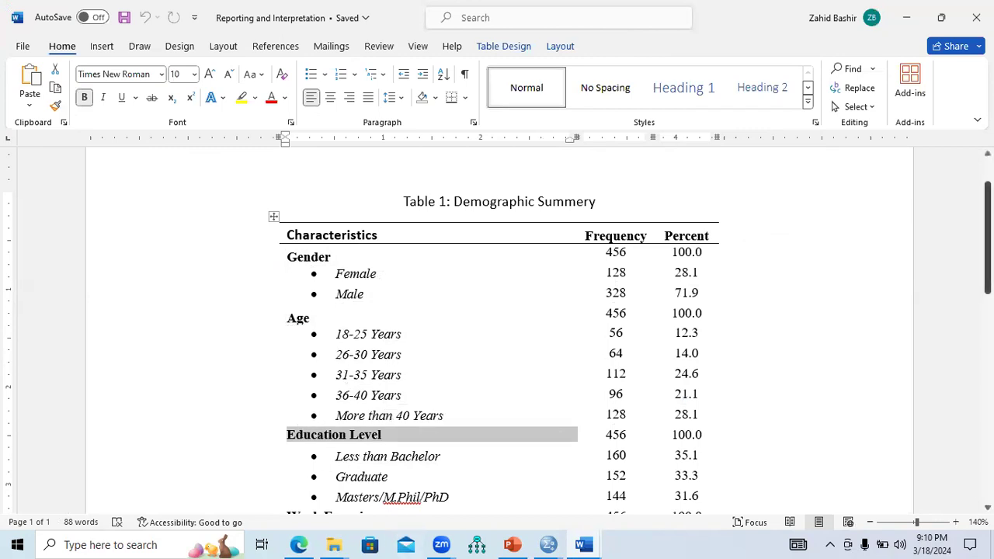
- Add two blank paragraphs below the demographic table in the Reporting and Interpretation document
{"action": "scroll", "coordinate": [497, 341], "scroll_direction": "down", "scroll_amount": 5}
{"action": "scroll", "coordinate": [883, 362], "scroll_direction": "up", "scroll_amount": 1}
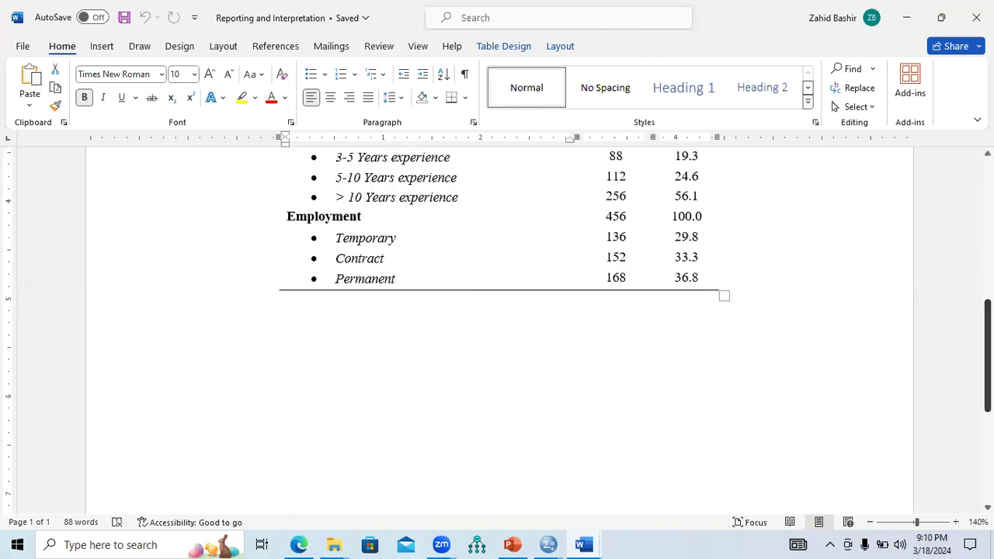
{"action": "left_click", "coordinate": [318, 368]}
{"action": "key", "text": "Return"}
{"action": "key", "text": "Return"}
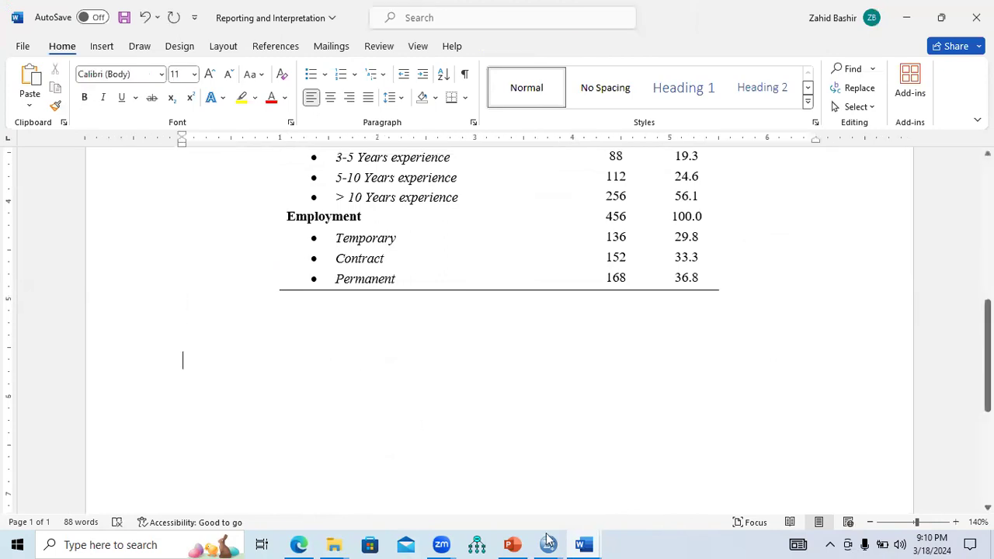
- Switch back to the Practice Dataset in the SPSS Statistics Data Editor
{"action": "left_click", "coordinate": [548, 541]}
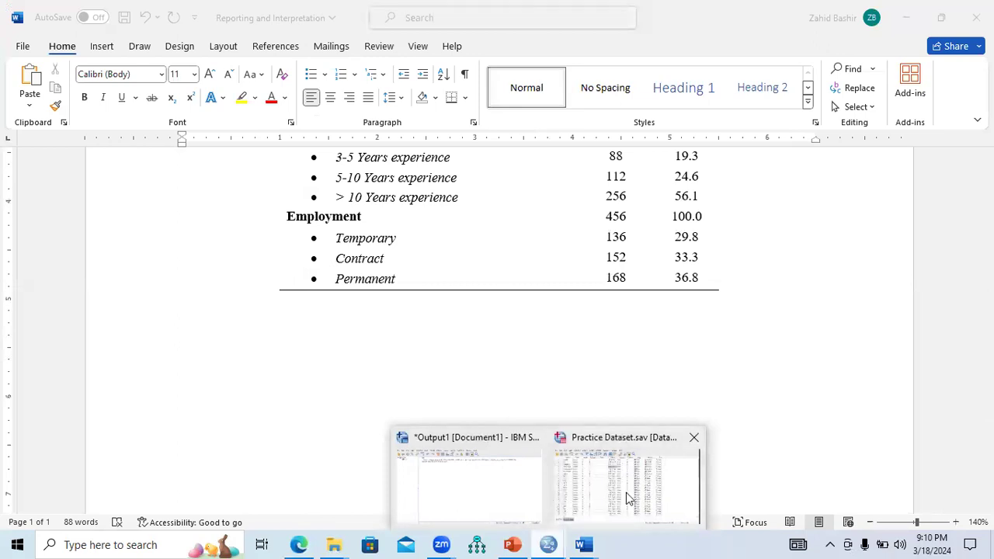
{"action": "left_click", "coordinate": [629, 498]}
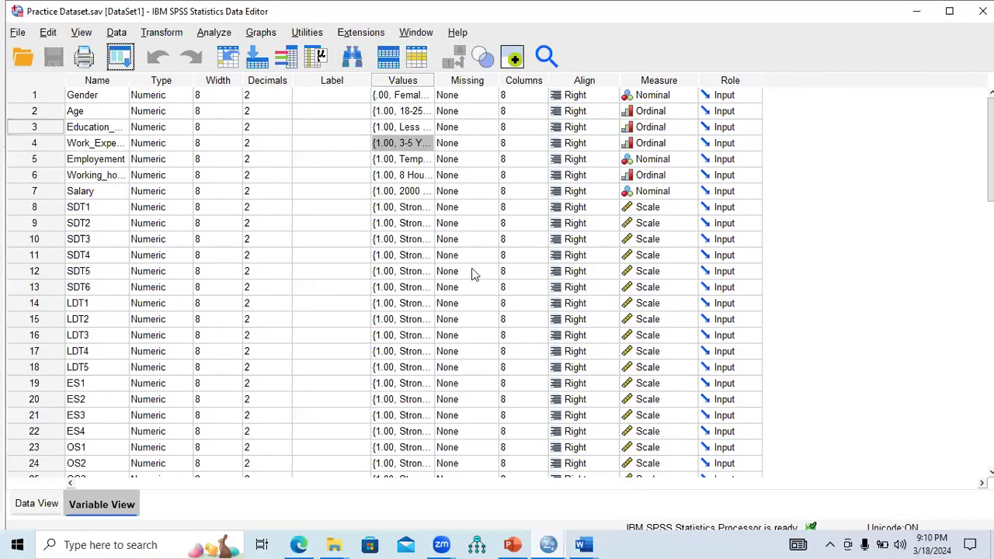
- Run a Crosstabs analysis with Gender as the row variable and Age as the column variable
{"action": "left_click", "coordinate": [216, 35]}
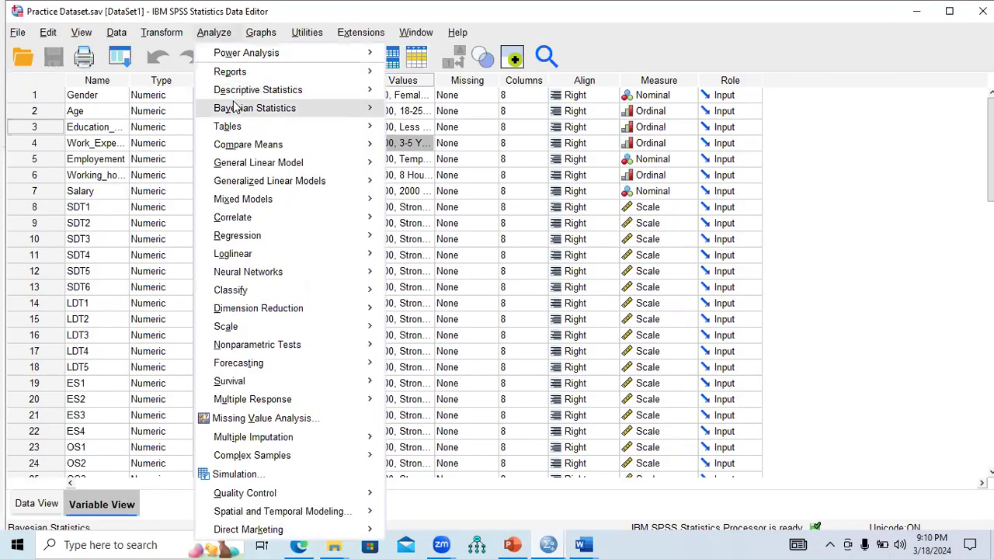
{"action": "mouse_move", "coordinate": [235, 92]}
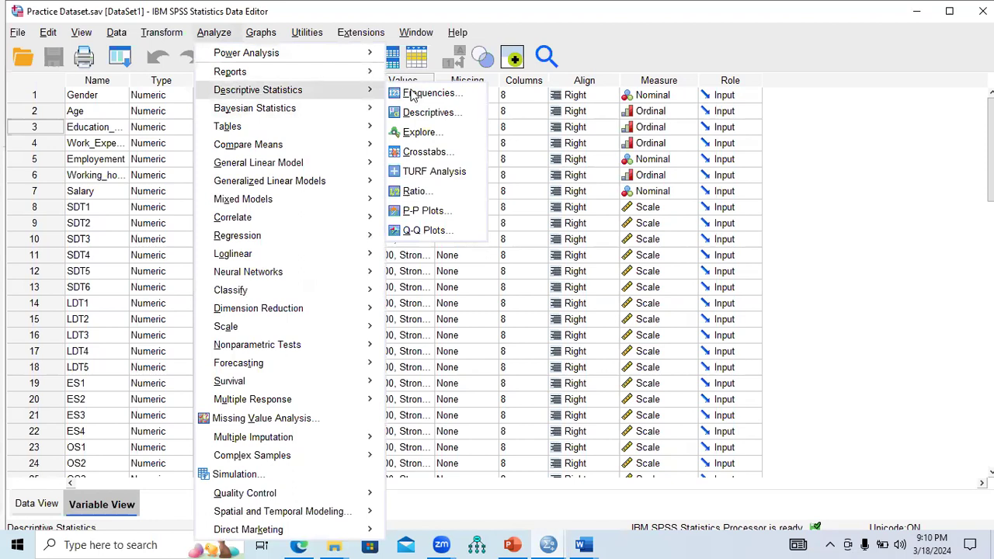
{"action": "left_click", "coordinate": [434, 159]}
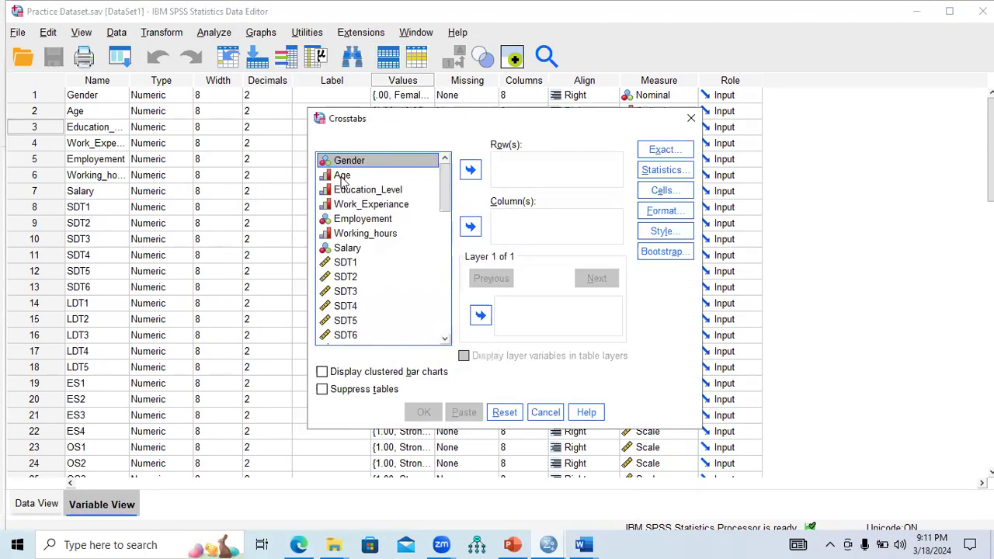
{"action": "left_click", "coordinate": [349, 162]}
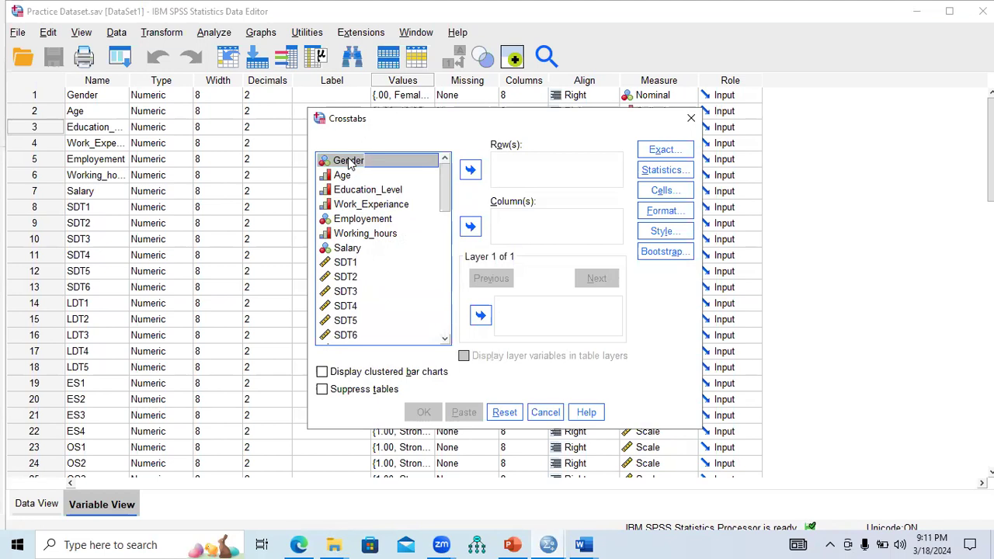
{"action": "left_click", "coordinate": [388, 168]}
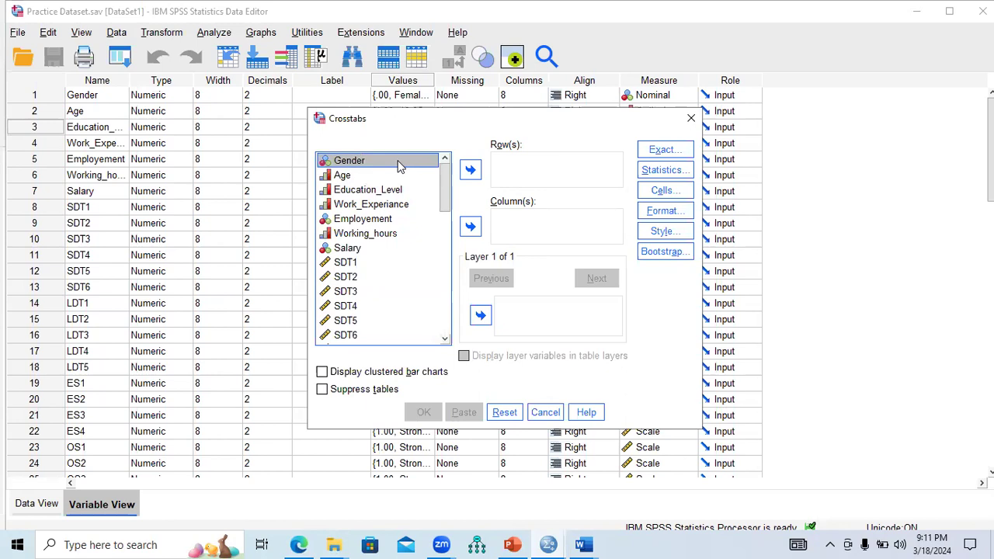
{"action": "left_click", "coordinate": [470, 171]}
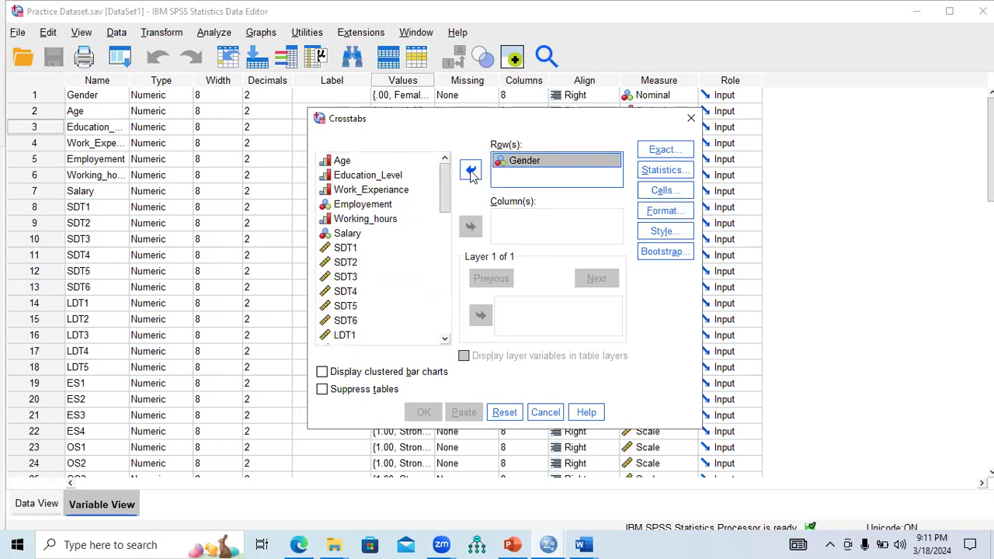
{"action": "left_click", "coordinate": [346, 162]}
{"action": "left_click", "coordinate": [470, 227]}
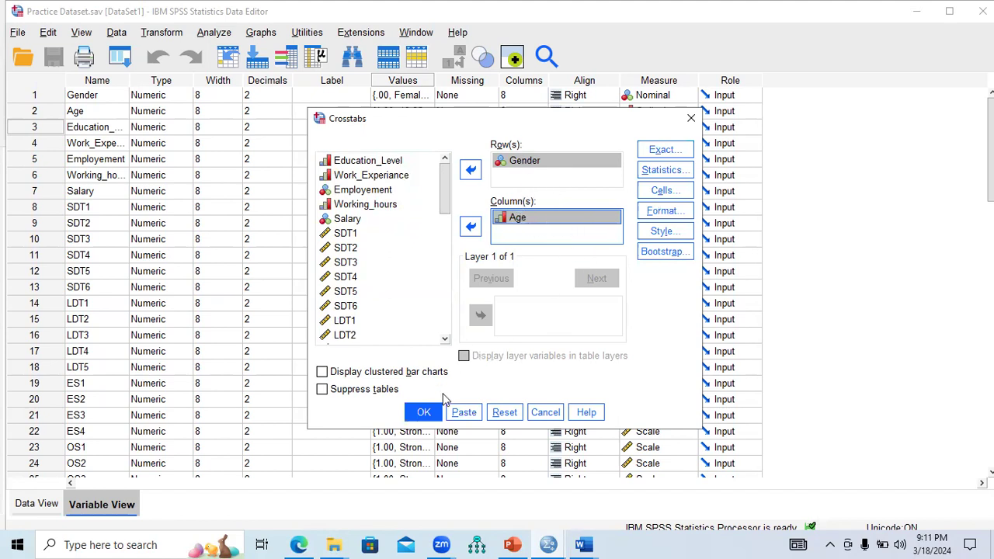
{"action": "left_click", "coordinate": [424, 412]}
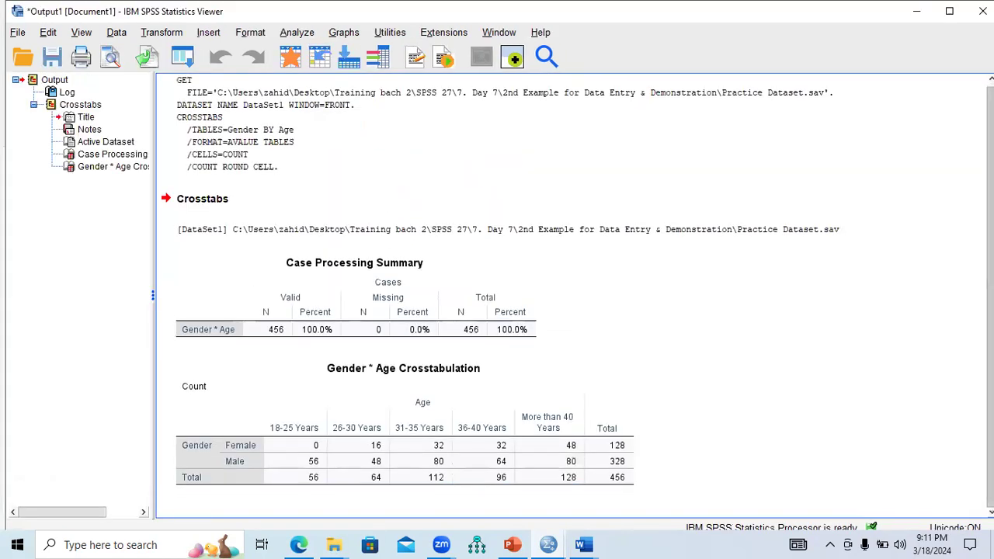
- Select the Gender * Age Crosstabulation table in the output, then switch to the example study Word document and go to its blank end
{"action": "left_click", "coordinate": [360, 461]}
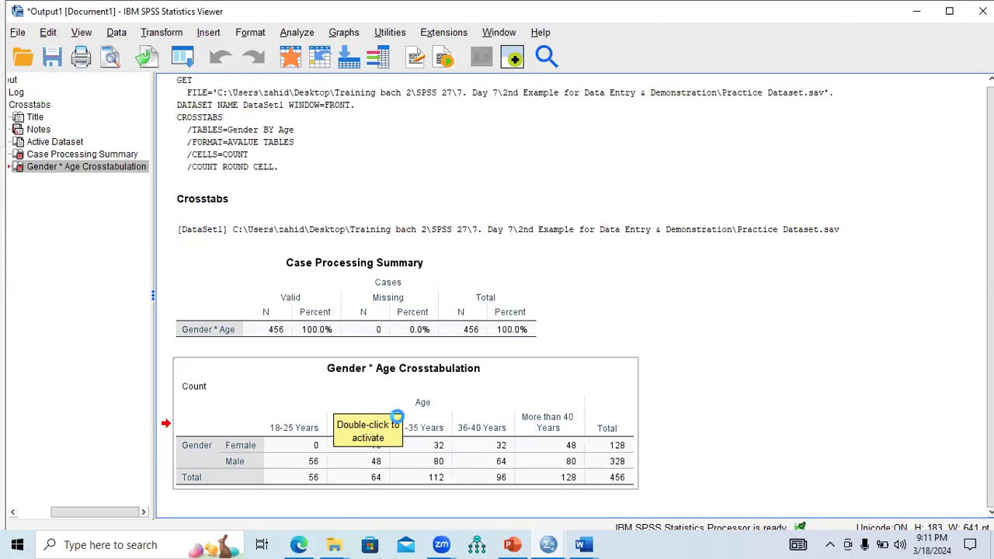
{"action": "mouse_move", "coordinate": [603, 542]}
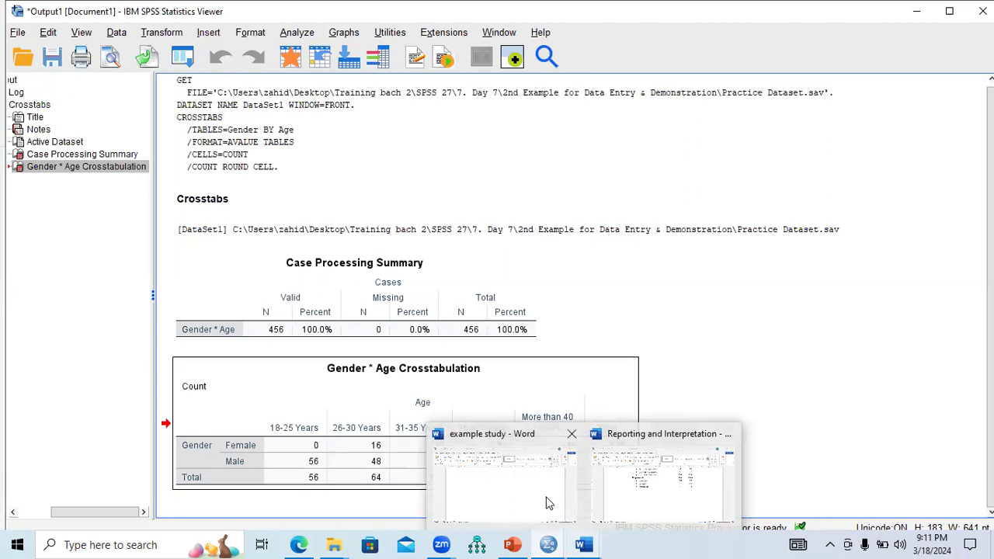
{"action": "left_click", "coordinate": [552, 504]}
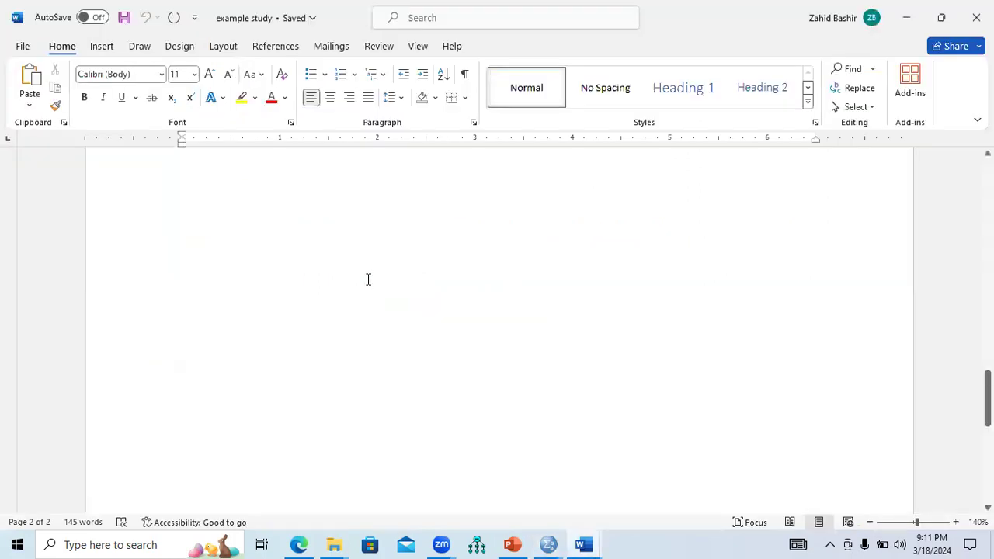
{"action": "scroll", "coordinate": [369, 279], "scroll_direction": "up", "scroll_amount": 13}
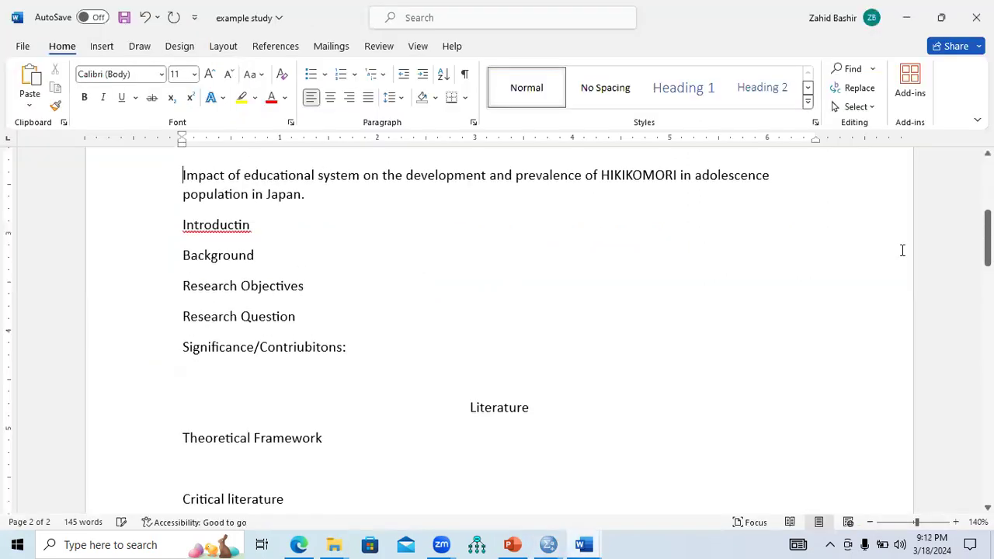
{"action": "left_click_drag", "start_coordinate": [987, 241], "coordinate": [988, 474]}
- Copy the Gender * Age Crosstabulation table from the SPSS output and paste it into the blank area of the example study Word document
{"action": "mouse_move", "coordinate": [551, 543]}
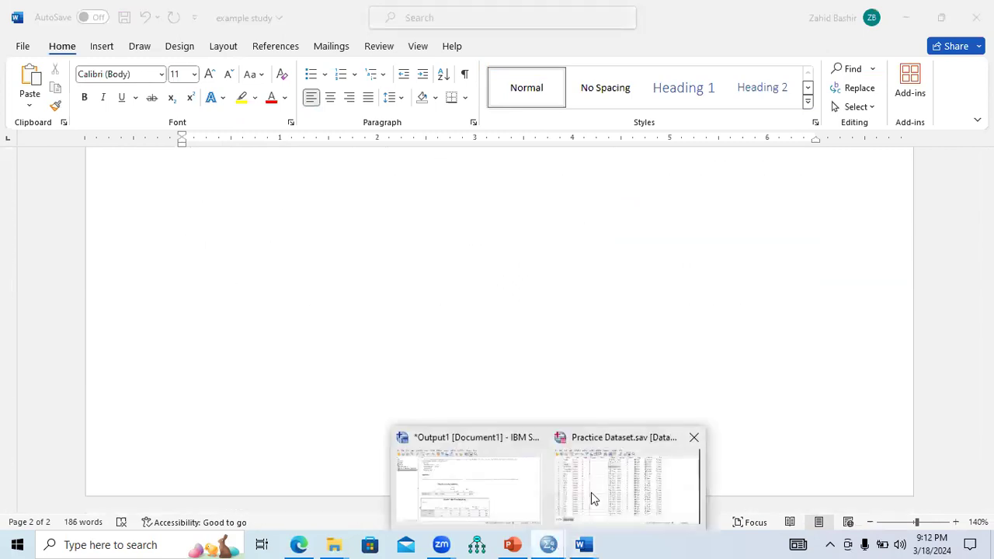
{"action": "left_click", "coordinate": [501, 501]}
{"action": "right_click", "coordinate": [371, 412]}
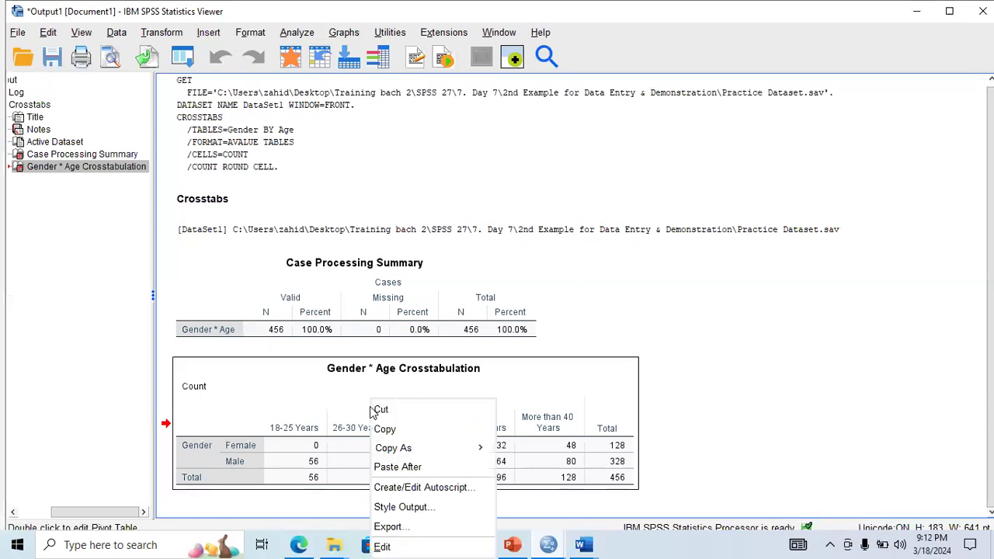
{"action": "left_click", "coordinate": [390, 432]}
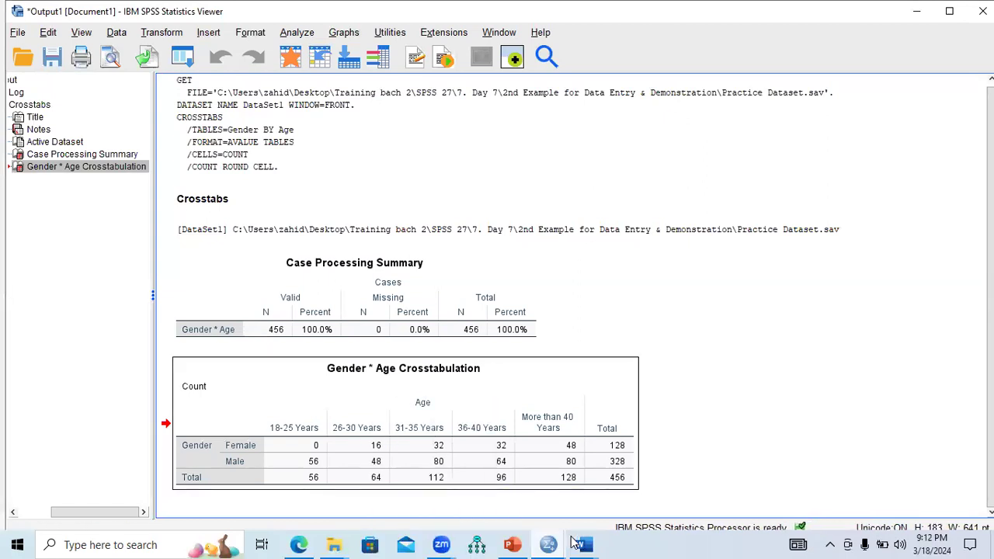
{"action": "mouse_move", "coordinate": [584, 544]}
{"action": "left_click", "coordinate": [524, 508]}
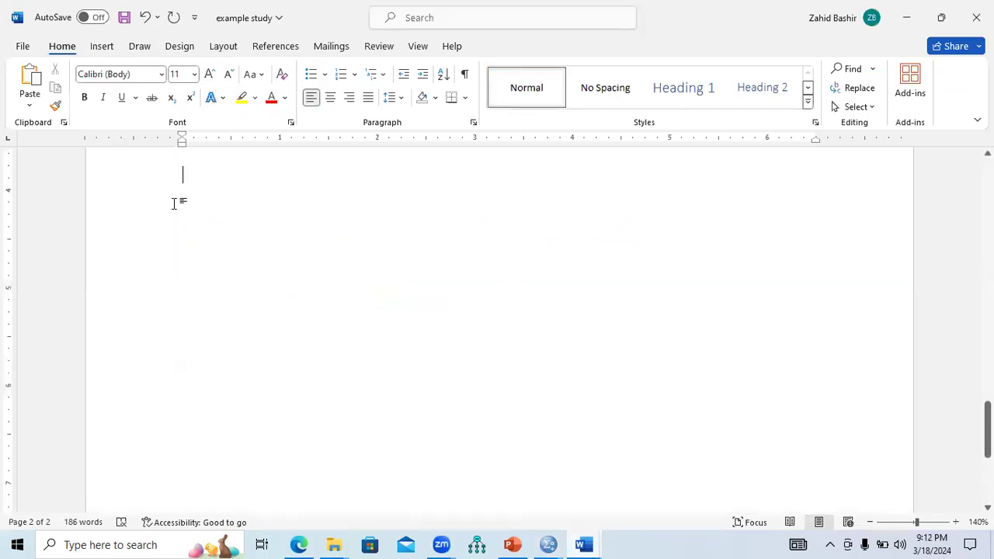
{"action": "key", "text": "ctrl+v"}
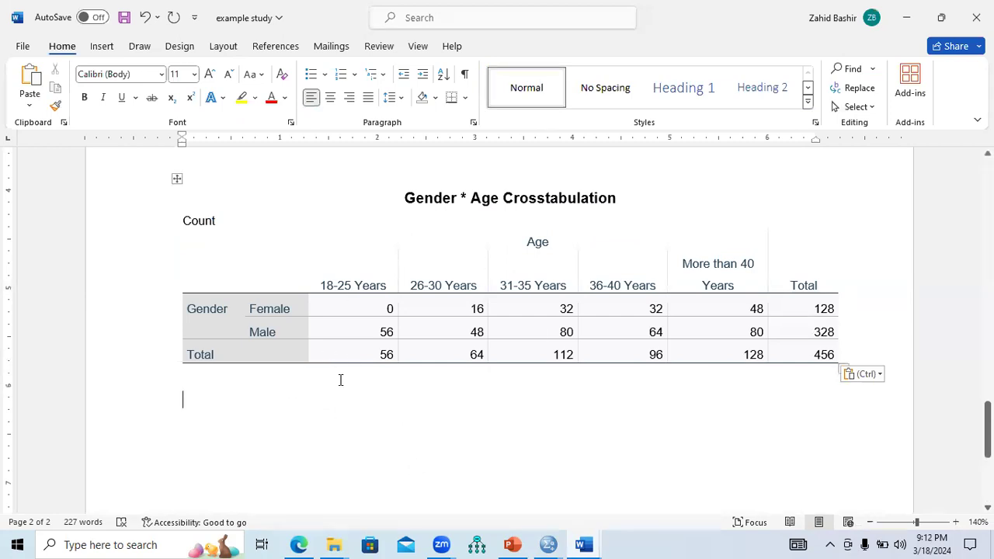
- Centre the count values in the pasted crosstabulation table and highlight the Gender and Age labels in yellow
{"action": "left_click_drag", "start_coordinate": [354, 311], "coordinate": [823, 353]}
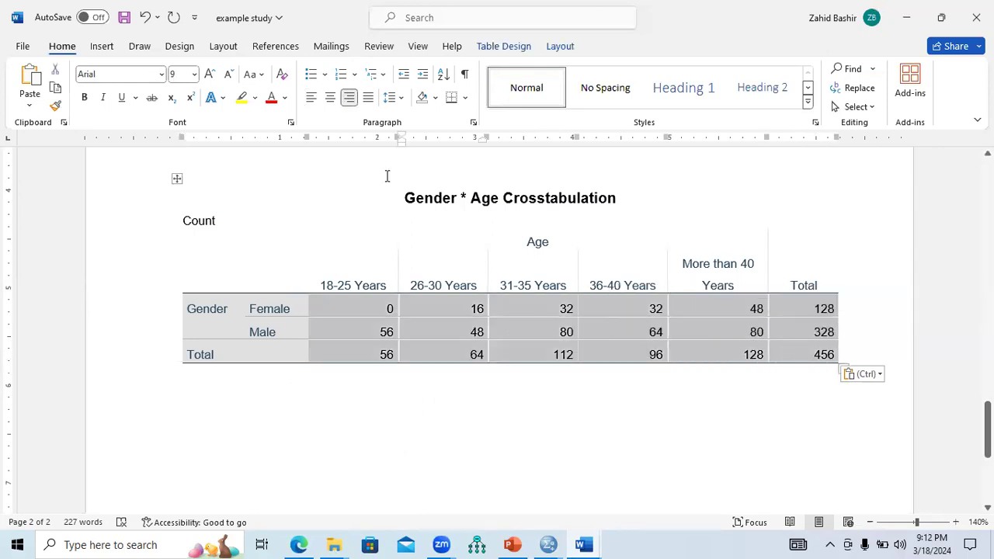
{"action": "left_click", "coordinate": [330, 97]}
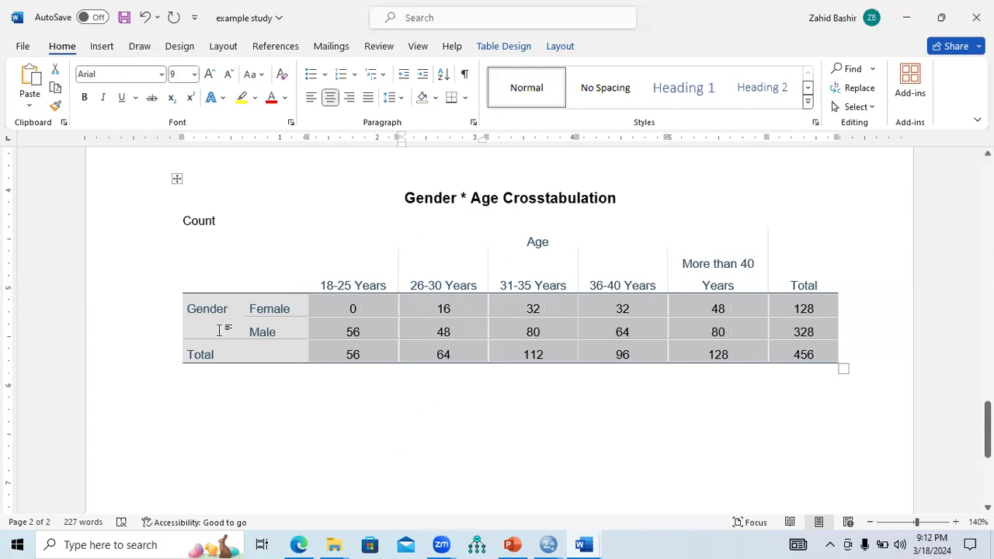
{"action": "left_click_drag", "start_coordinate": [189, 310], "coordinate": [229, 314]}
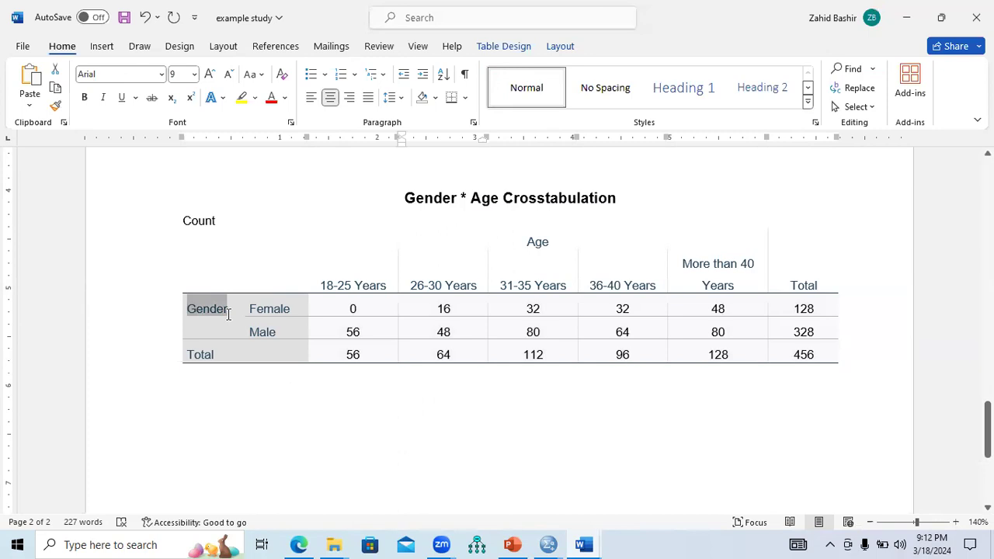
{"action": "left_click", "coordinate": [243, 99]}
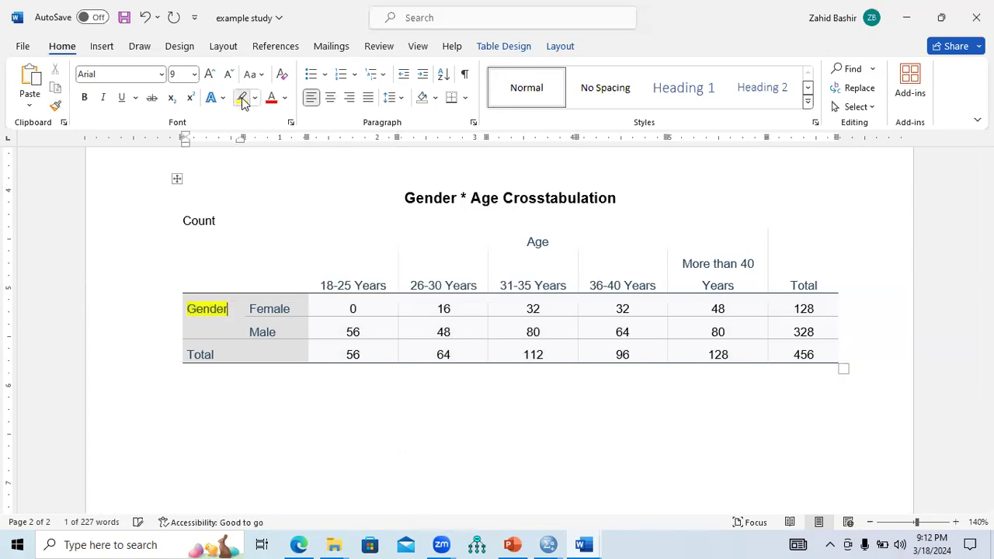
{"action": "left_click_drag", "start_coordinate": [527, 243], "coordinate": [552, 245]}
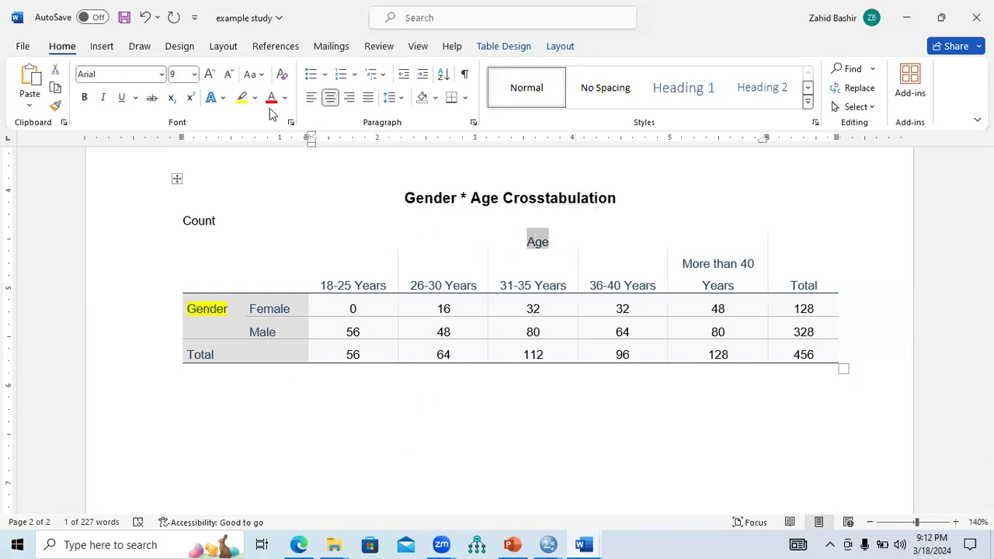
{"action": "left_click", "coordinate": [240, 98]}
{"action": "left_click", "coordinate": [528, 408]}
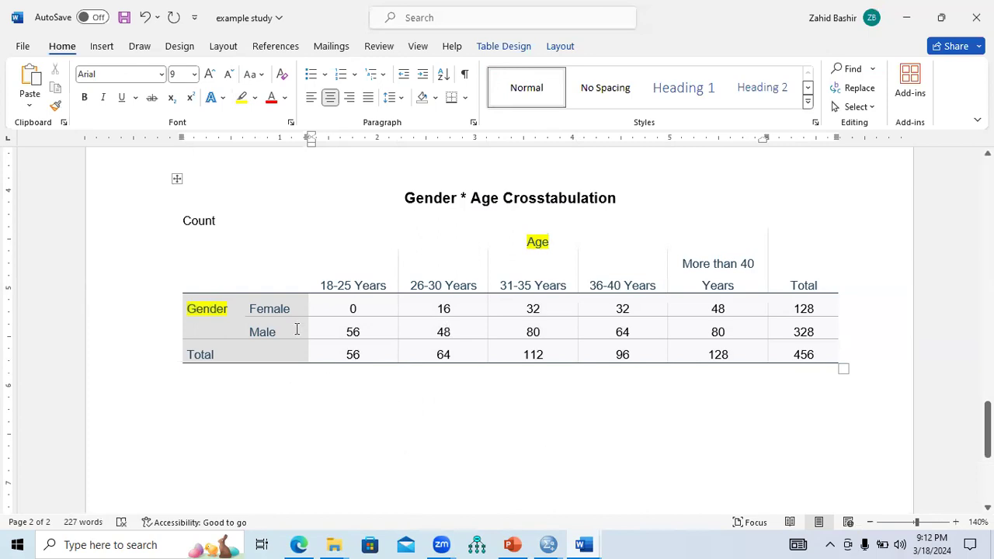
- Examine the crosstabulation's female and male counts for the youngest age groups, then read across both gender rows to their totals
{"action": "left_click_drag", "start_coordinate": [347, 309], "coordinate": [360, 310]}
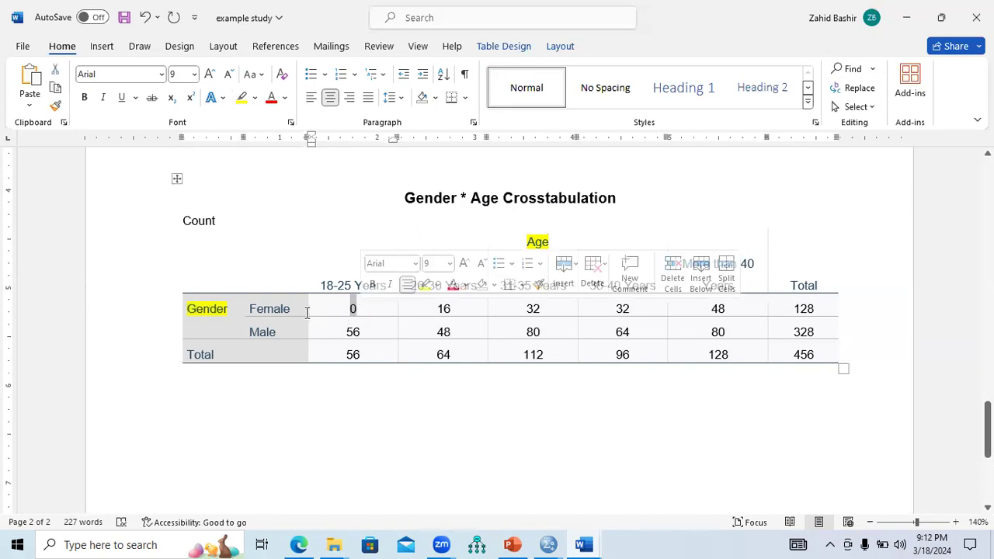
{"action": "left_click_drag", "start_coordinate": [322, 285], "coordinate": [378, 288]}
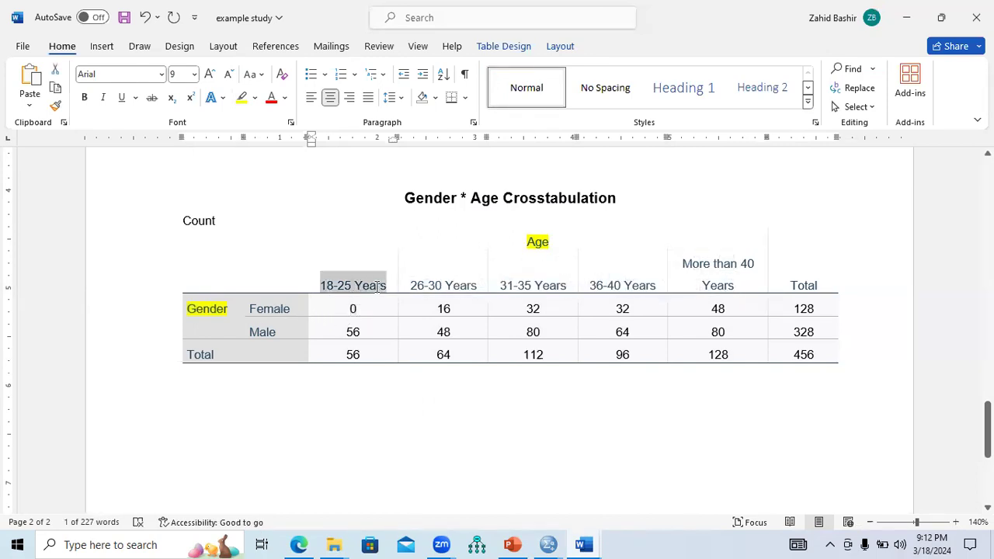
{"action": "left_click_drag", "start_coordinate": [346, 332], "coordinate": [360, 333]}
{"action": "left_click_drag", "start_coordinate": [320, 286], "coordinate": [379, 289]}
{"action": "double_click", "coordinate": [437, 309]}
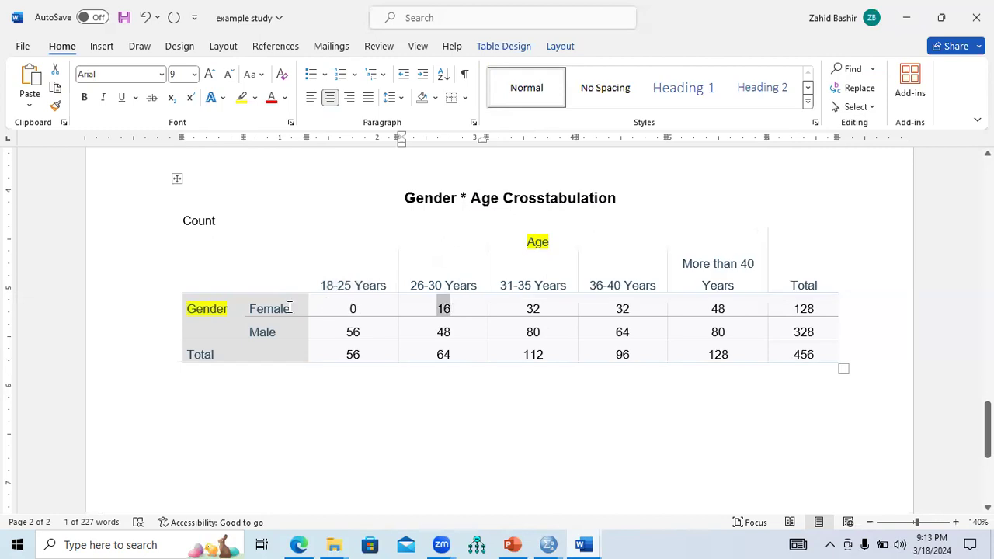
{"action": "left_click_drag", "start_coordinate": [258, 308], "coordinate": [811, 307]}
{"action": "left_click", "coordinate": [252, 322]}
{"action": "left_click_drag", "start_coordinate": [252, 329], "coordinate": [818, 358]}
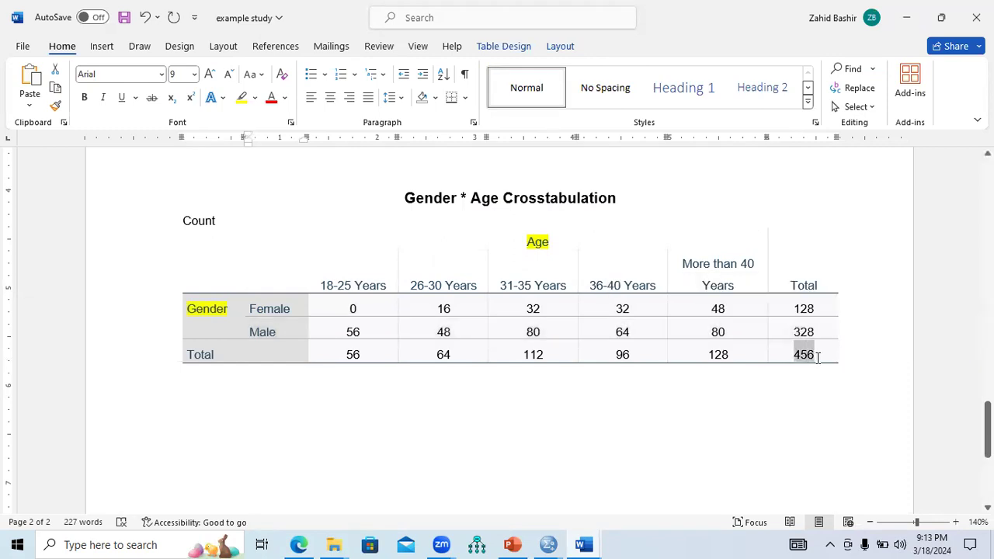
{"action": "left_click", "coordinate": [819, 284]}
{"action": "left_click_drag", "start_coordinate": [792, 307], "coordinate": [816, 333]}
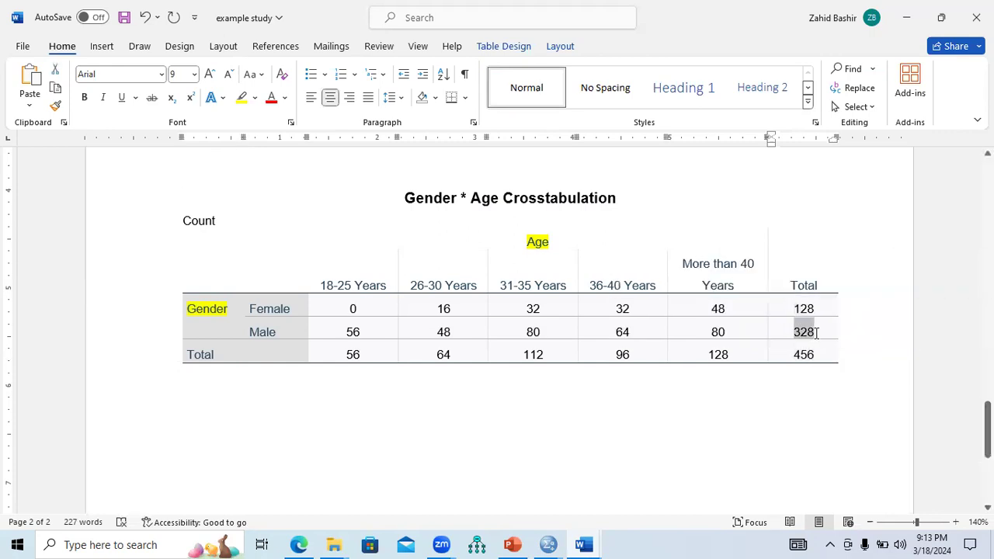
- Compare the female and male counts within each age group of the Gender * Age Crosstabulation, from 18-25 Years to More than 40 Years
{"action": "left_click_drag", "start_coordinate": [321, 284], "coordinate": [362, 334]}
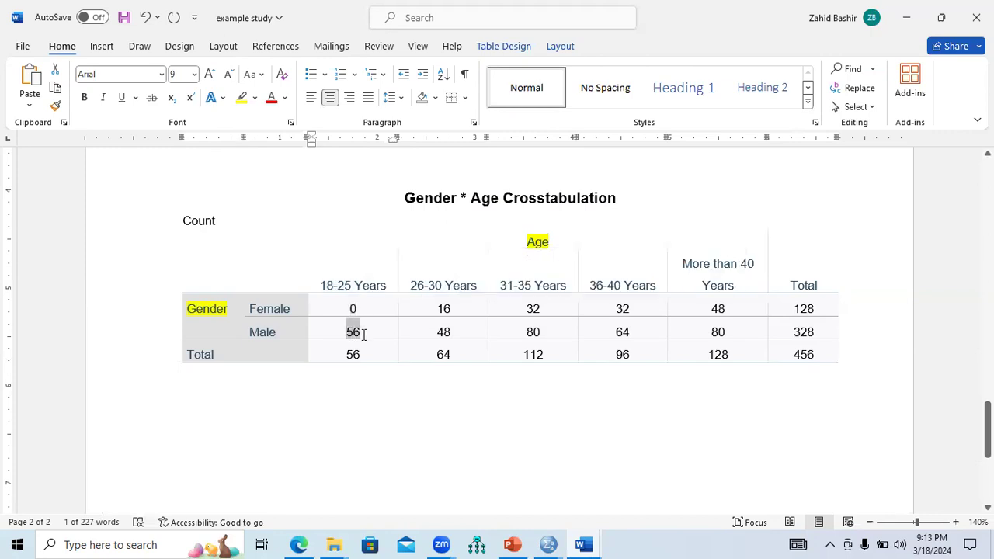
{"action": "left_click", "coordinate": [417, 287]}
{"action": "left_click_drag", "start_coordinate": [417, 287], "coordinate": [455, 336]}
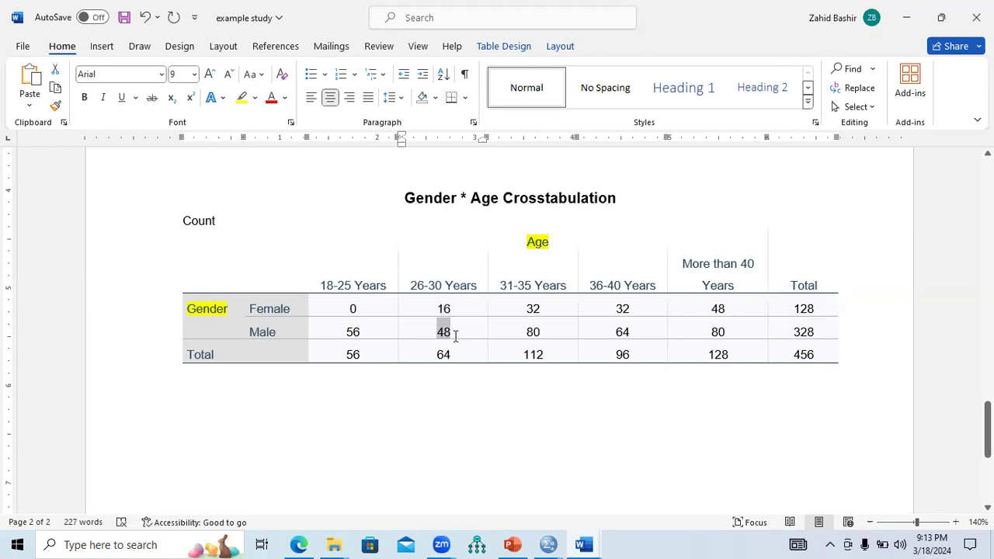
{"action": "left_click", "coordinate": [535, 333]}
{"action": "left_click_drag", "start_coordinate": [502, 286], "coordinate": [547, 310]}
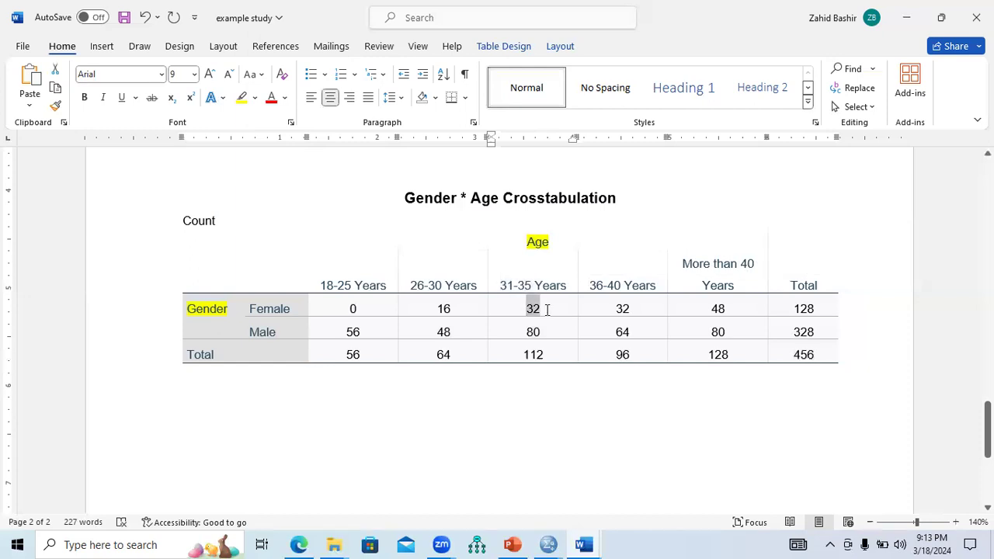
{"action": "left_click_drag", "start_coordinate": [527, 333], "coordinate": [543, 336]}
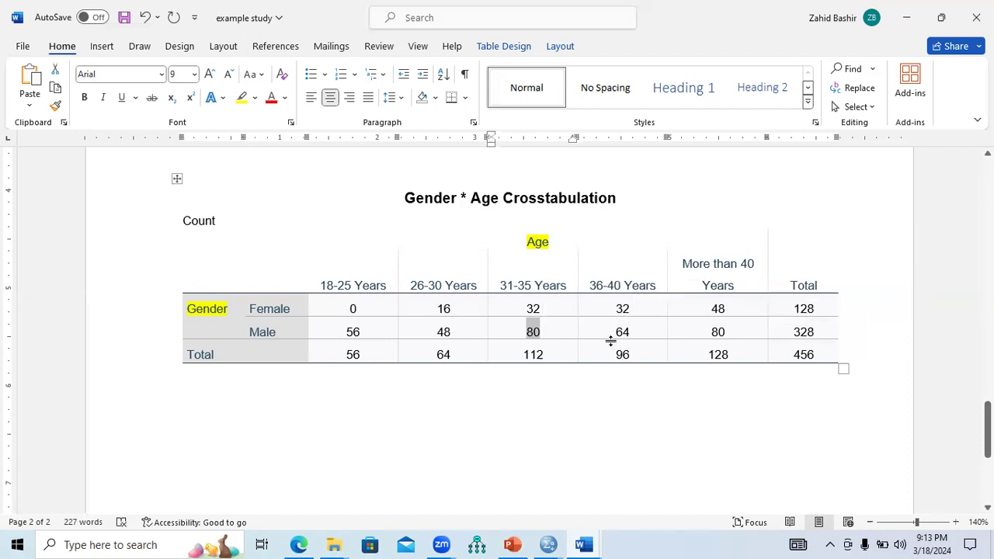
{"action": "left_click_drag", "start_coordinate": [590, 286], "coordinate": [656, 286]}
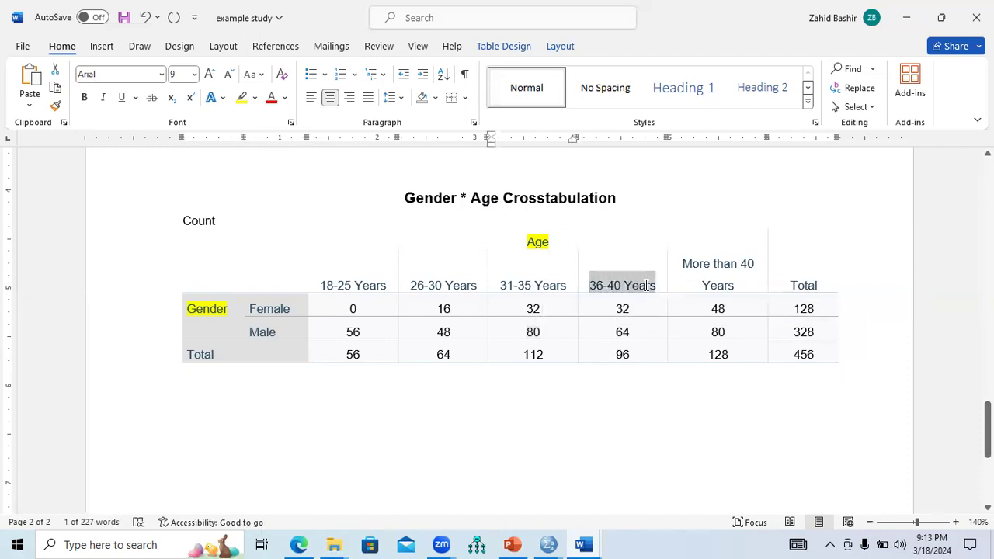
{"action": "left_click_drag", "start_coordinate": [611, 311], "coordinate": [635, 334]}
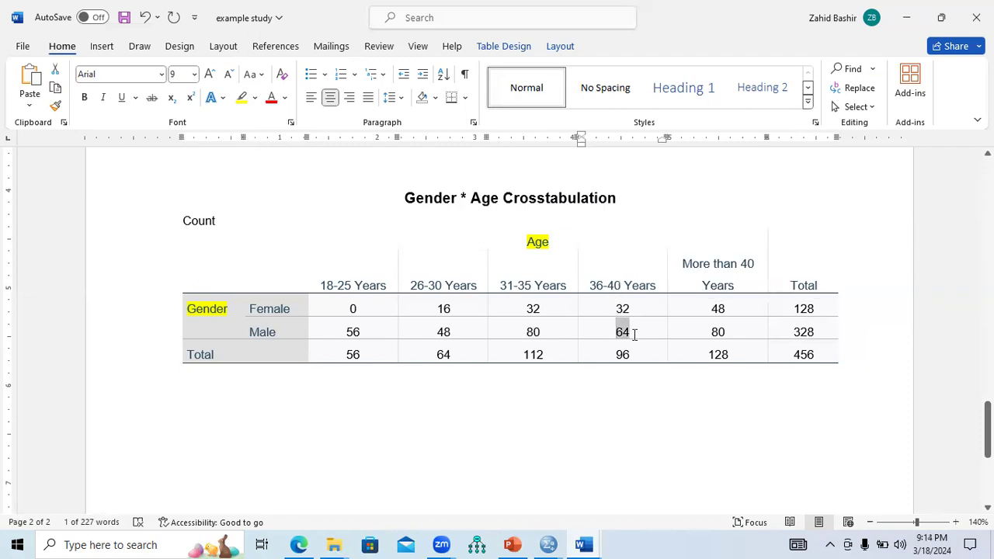
{"action": "left_click", "coordinate": [708, 354]}
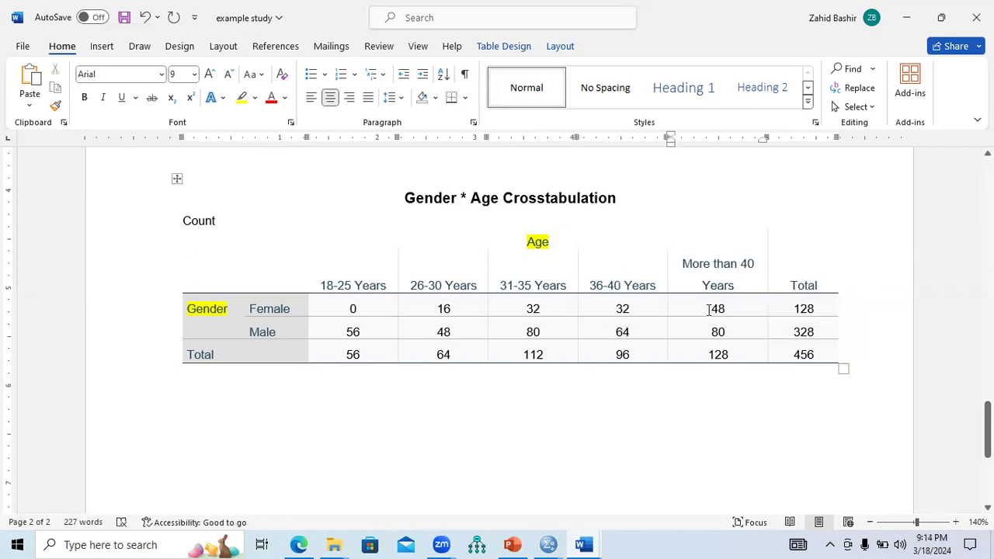
{"action": "triple_click", "coordinate": [744, 285]}
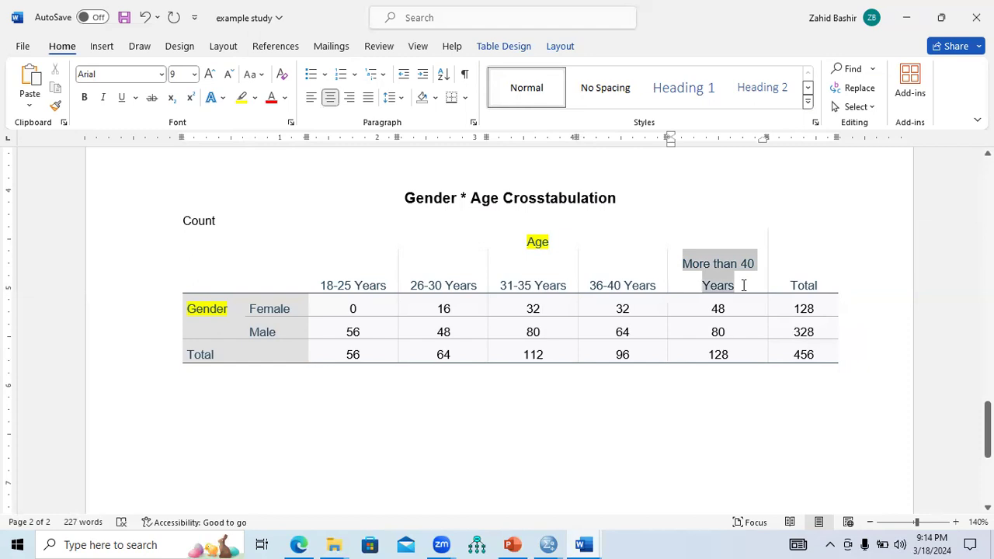
{"action": "left_click_drag", "start_coordinate": [710, 309], "coordinate": [733, 334]}
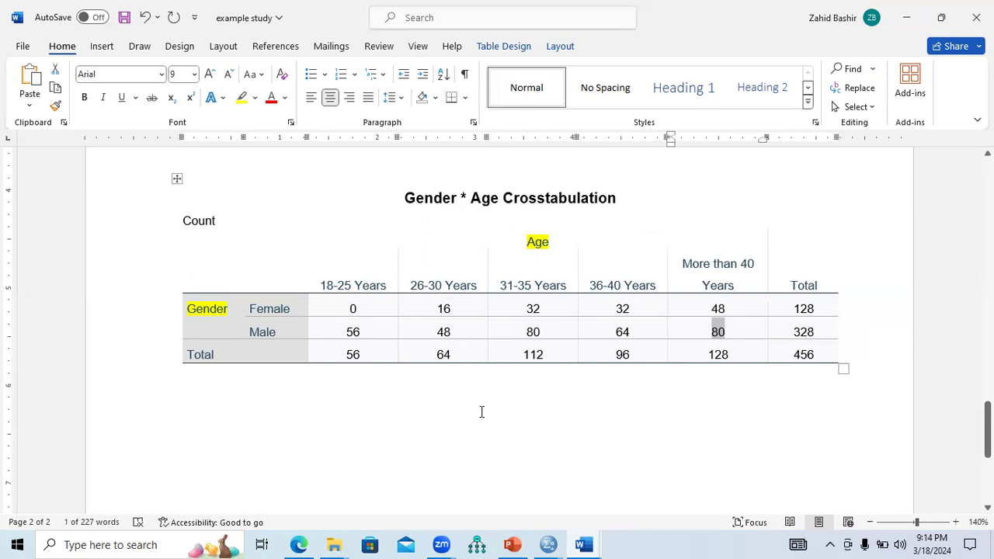
- Read the Total row of the crosstabulation for each age group, from 18-25 Years through More than 40 Years
{"action": "left_click_drag", "start_coordinate": [321, 283], "coordinate": [383, 288]}
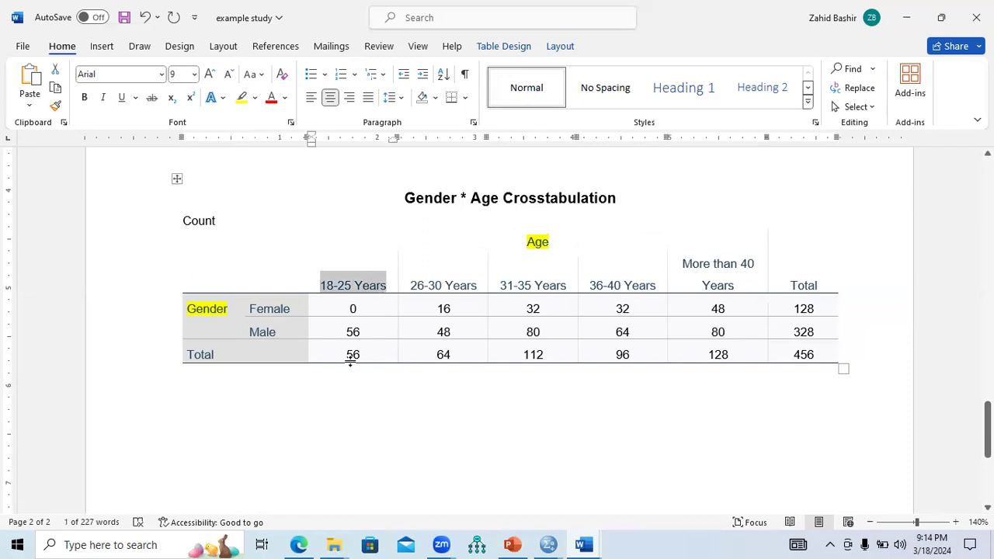
{"action": "left_click_drag", "start_coordinate": [346, 354], "coordinate": [361, 356]}
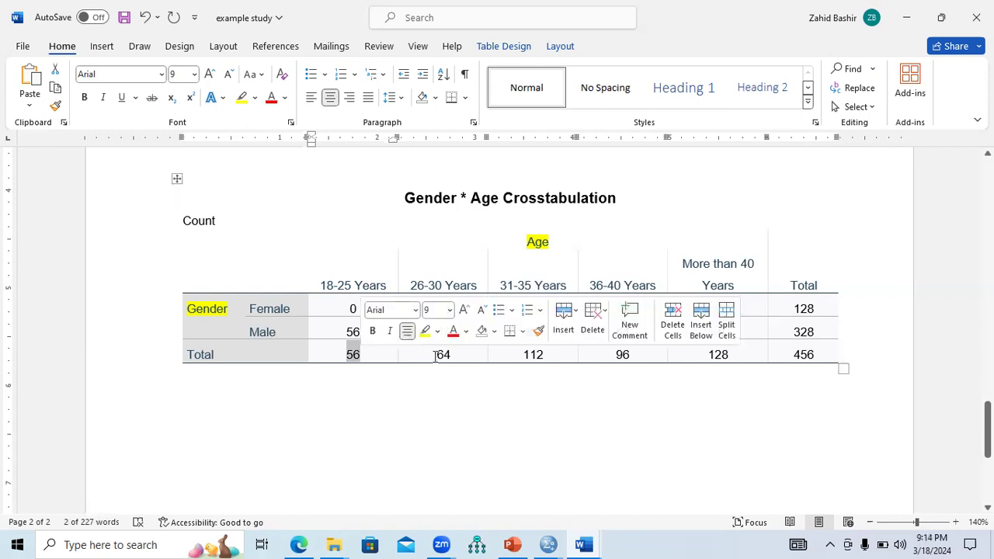
{"action": "left_click_drag", "start_coordinate": [435, 355], "coordinate": [451, 356]}
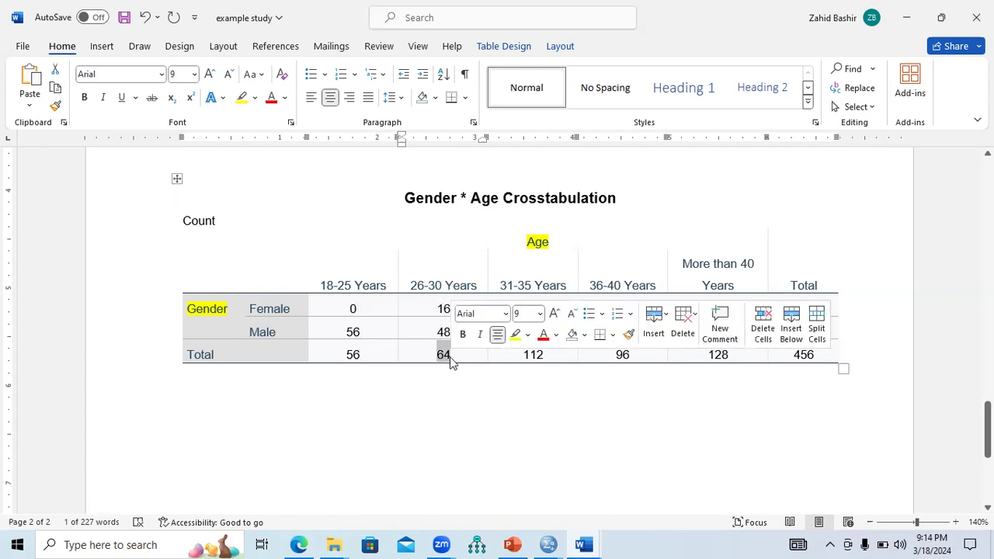
{"action": "left_click", "coordinate": [451, 361]}
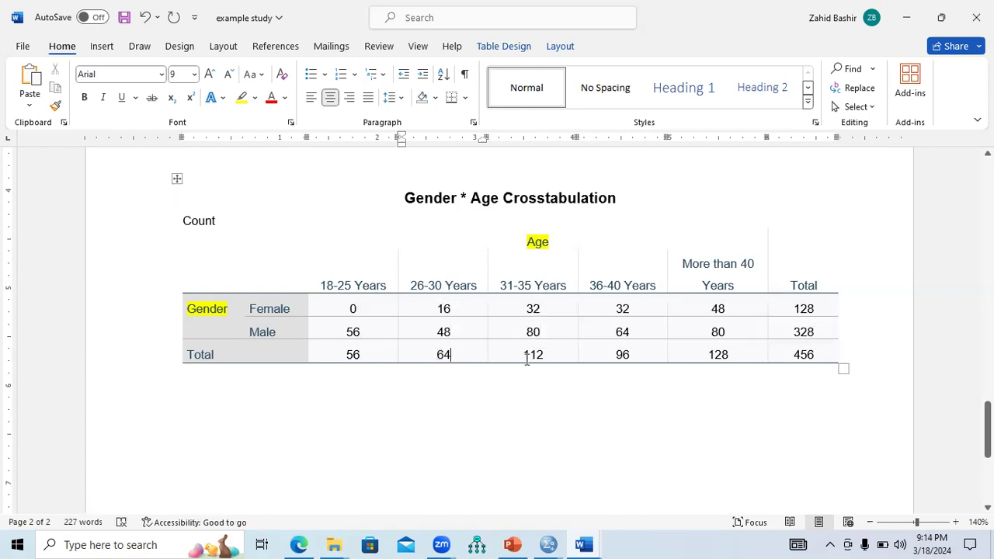
{"action": "left_click_drag", "start_coordinate": [499, 284], "coordinate": [570, 287]}
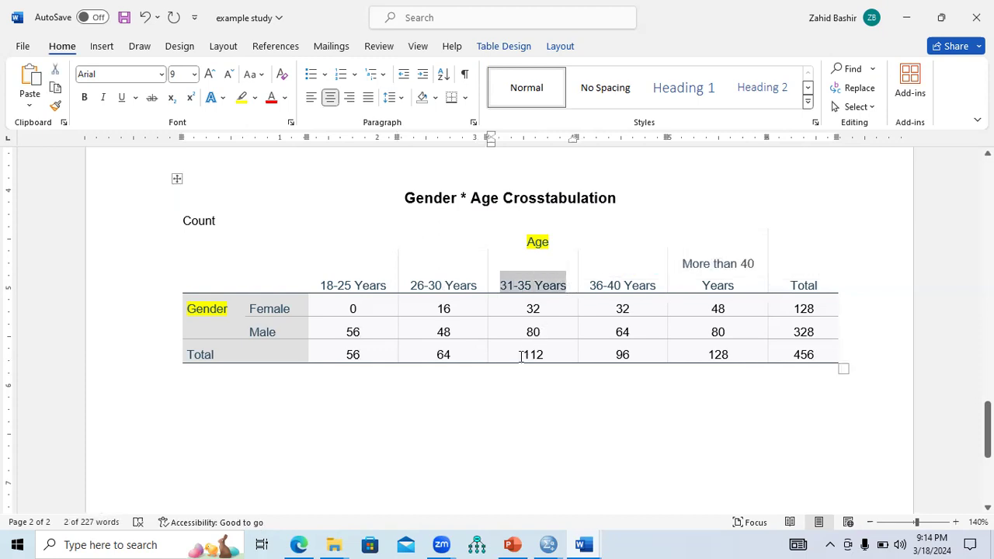
{"action": "left_click_drag", "start_coordinate": [520, 356], "coordinate": [545, 357]}
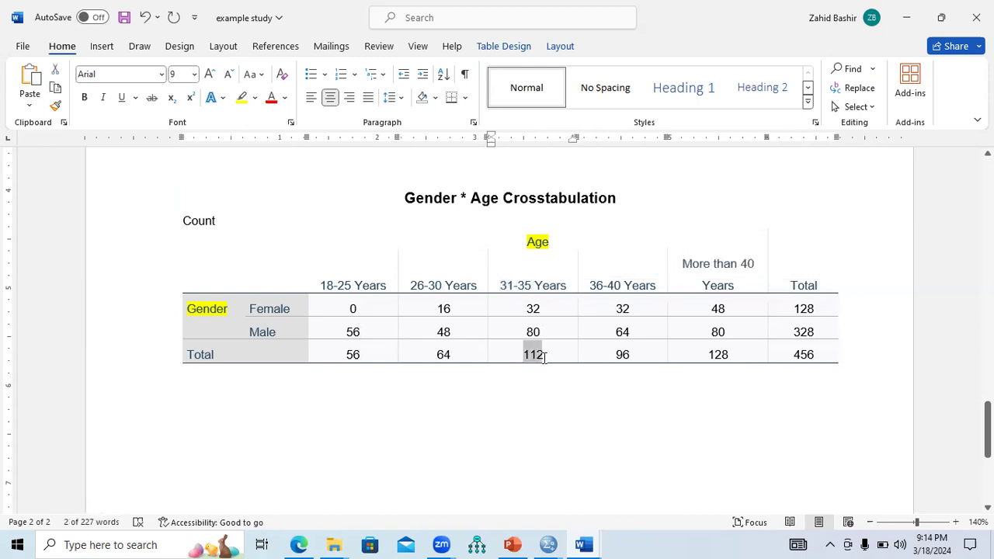
{"action": "double_click", "coordinate": [619, 358]}
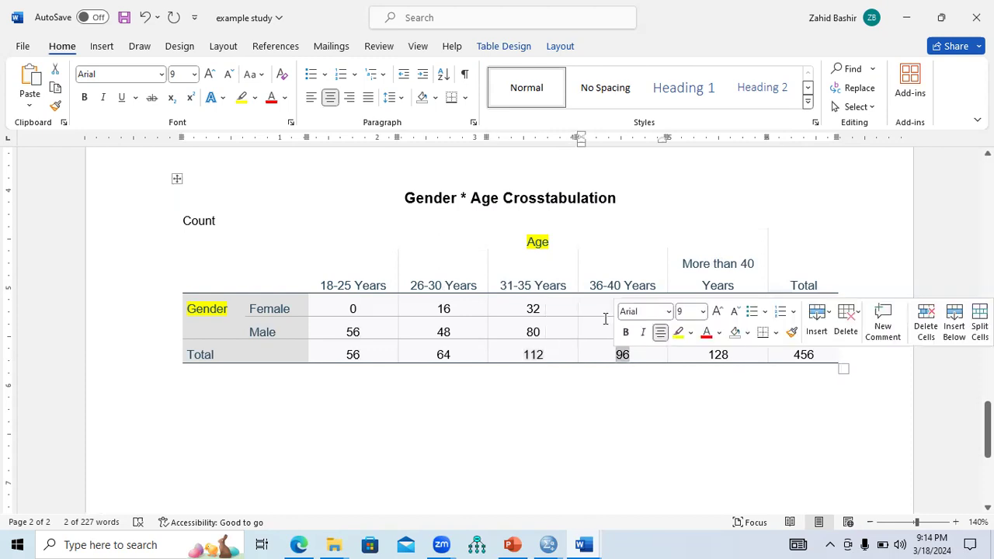
{"action": "left_click_drag", "start_coordinate": [588, 283], "coordinate": [658, 285]}
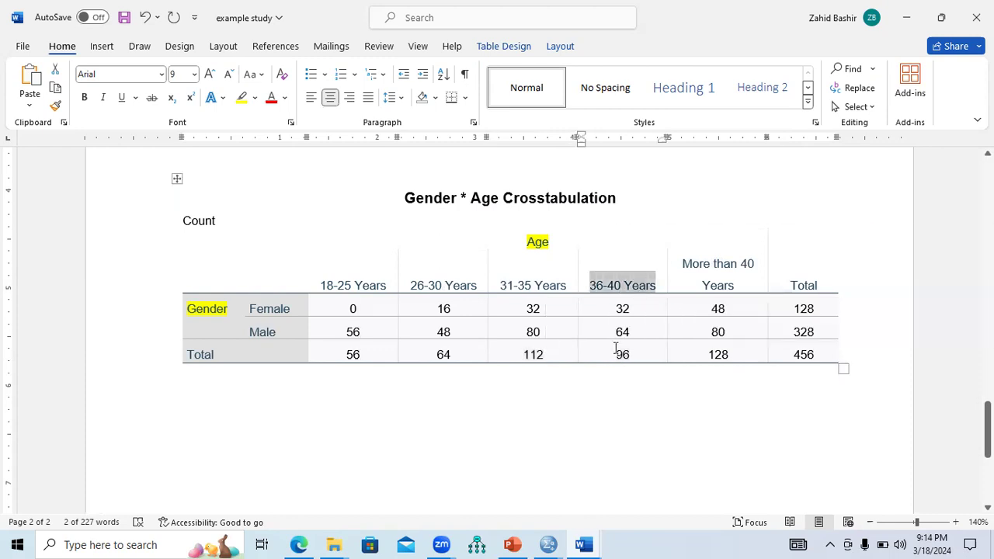
{"action": "left_click_drag", "start_coordinate": [613, 357], "coordinate": [632, 356]}
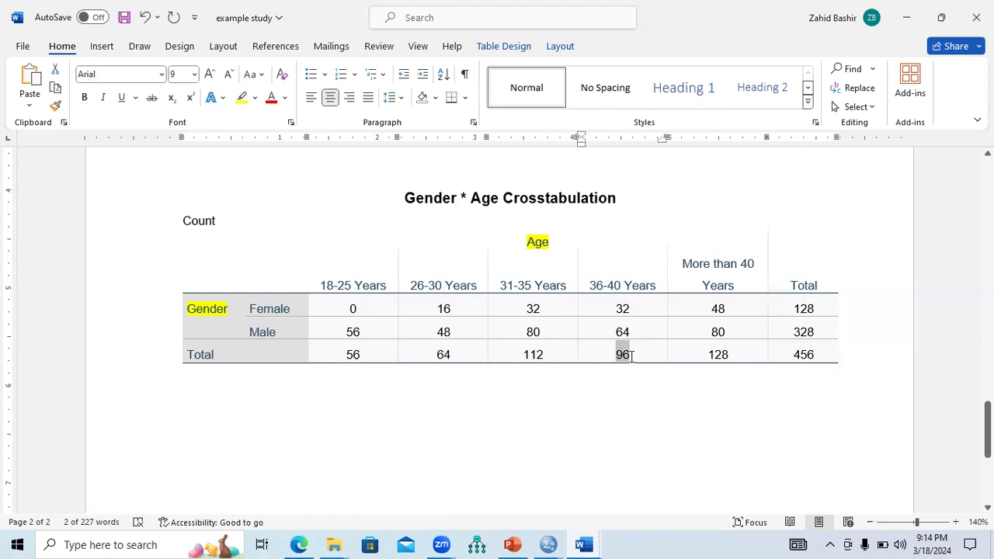
{"action": "left_click_drag", "start_coordinate": [684, 265], "coordinate": [732, 275]}
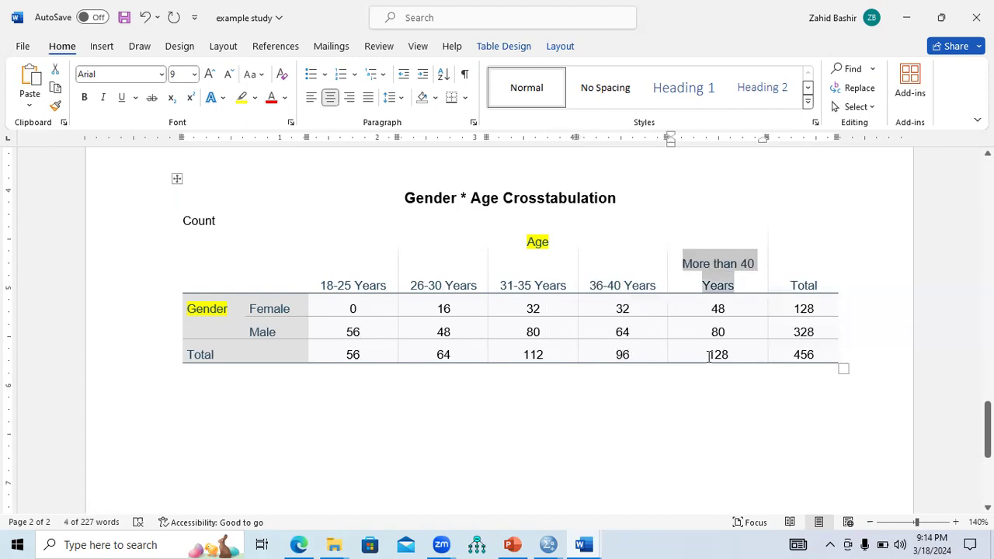
{"action": "left_click_drag", "start_coordinate": [709, 357], "coordinate": [730, 359]}
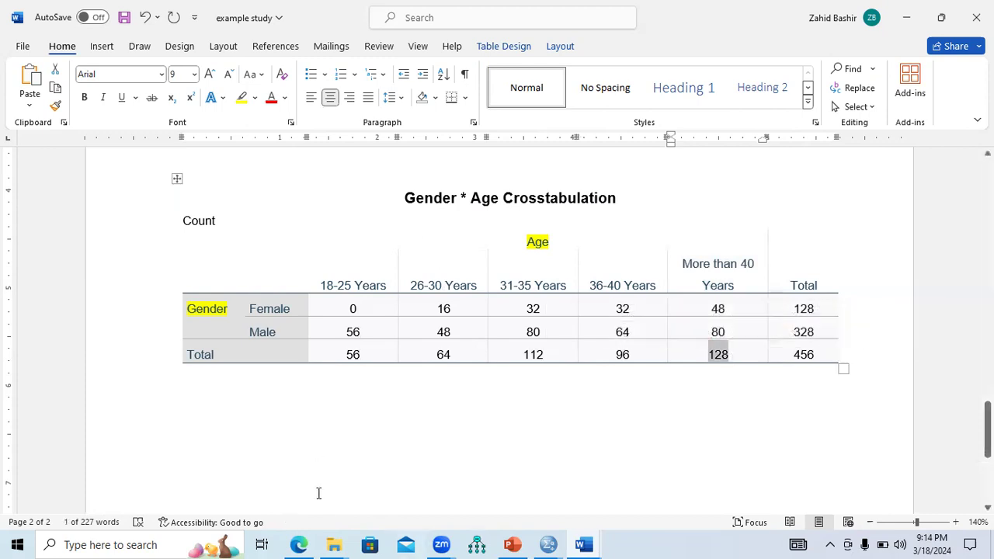
{"action": "left_click", "coordinate": [420, 420]}
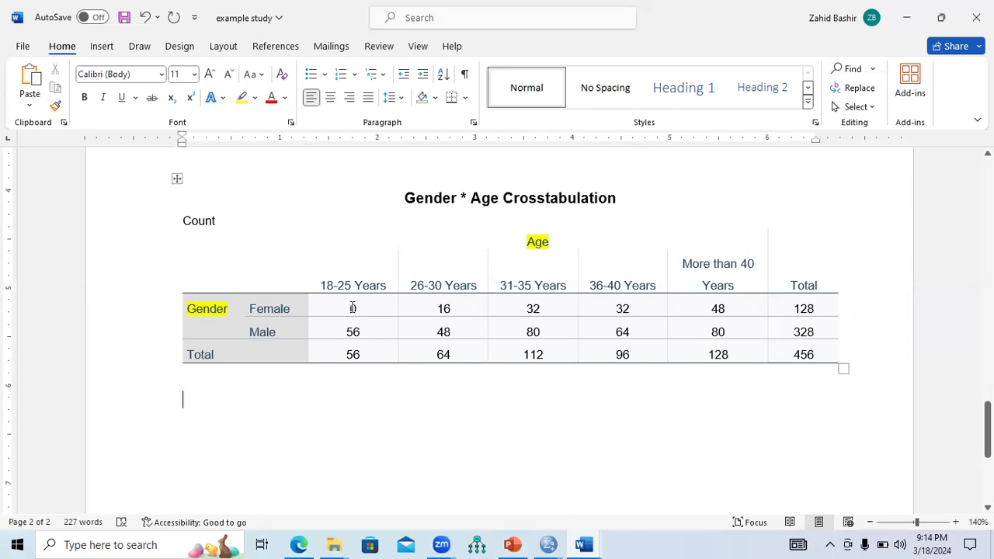
- Review the gender counts for the 18-25 Years and 26-30 Years age groups again in the crosstabulation
{"action": "left_click_drag", "start_coordinate": [324, 285], "coordinate": [379, 288]}
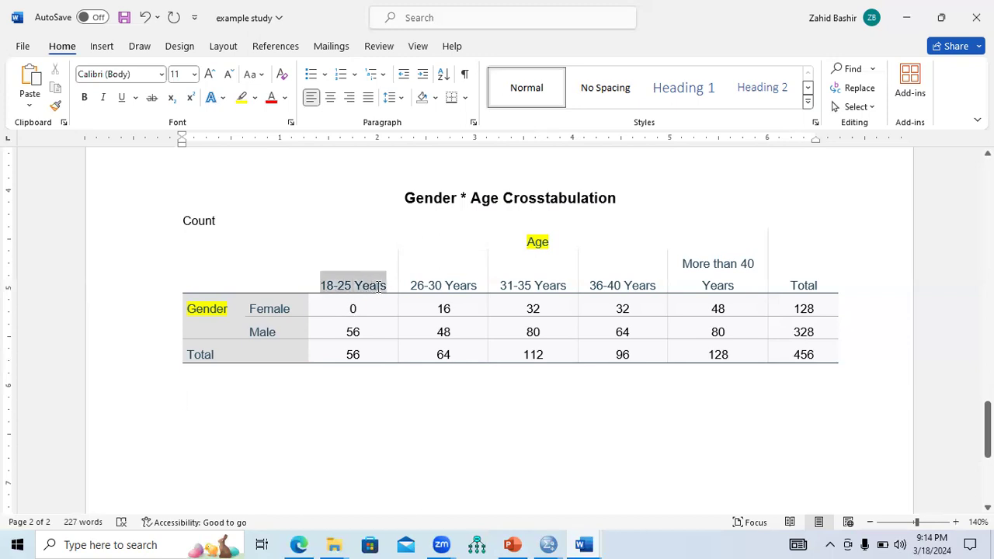
{"action": "left_click_drag", "start_coordinate": [347, 332], "coordinate": [365, 333]}
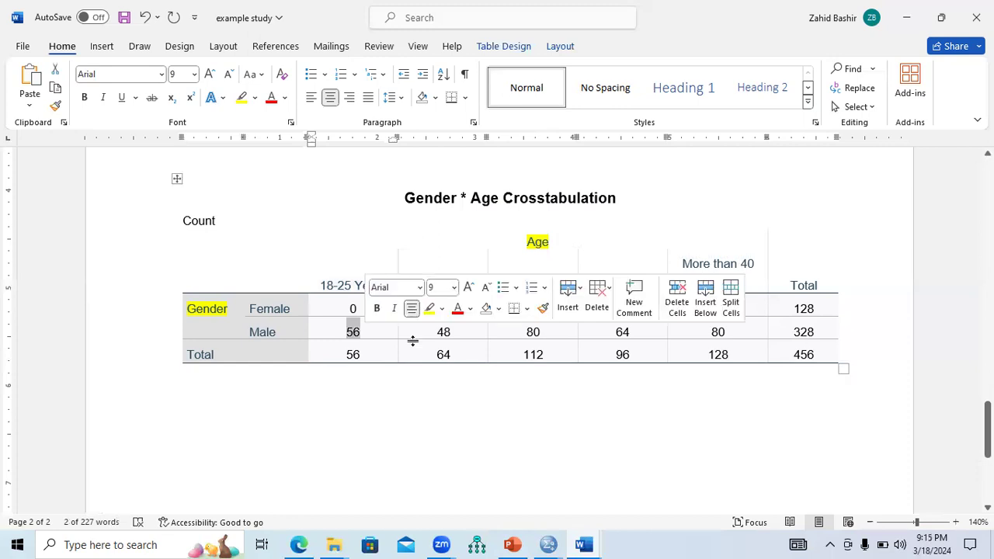
{"action": "left_click", "coordinate": [445, 332]}
{"action": "left_click_drag", "start_coordinate": [414, 285], "coordinate": [464, 296]}
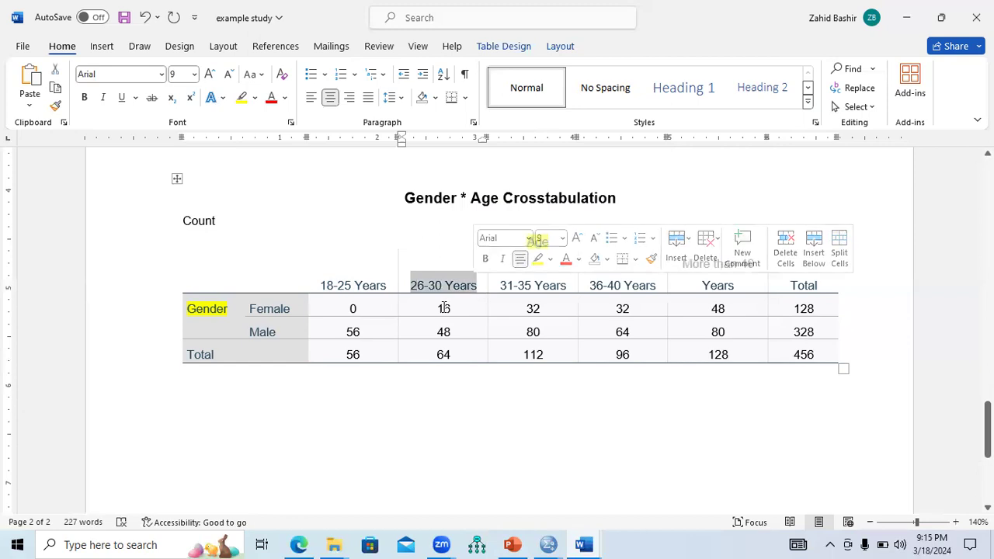
{"action": "double_click", "coordinate": [442, 309]}
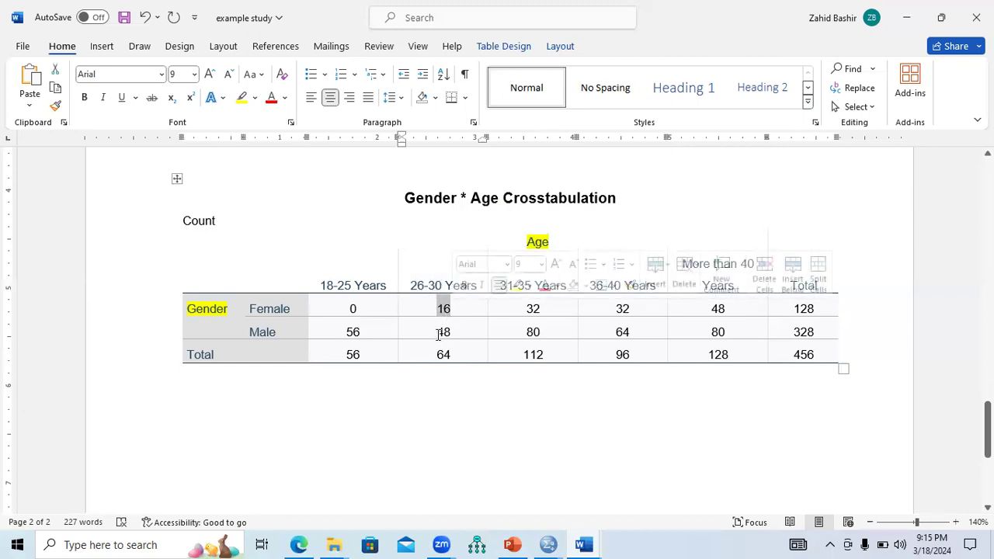
{"action": "left_click_drag", "start_coordinate": [439, 334], "coordinate": [454, 334]}
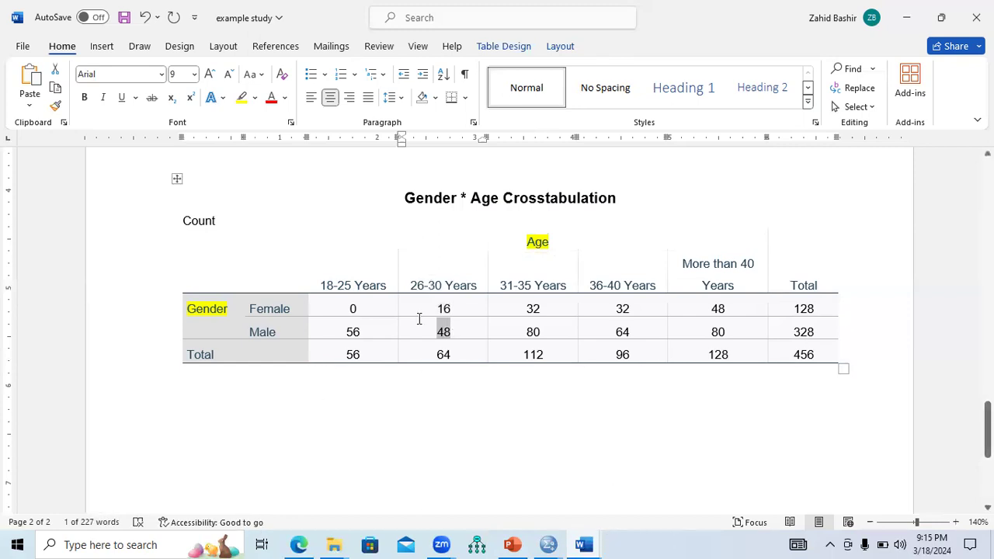
- Switch to Practice Dataset.sav in the SPSS Data Editor and open the Crosstabs dialog for the Gender by Age table
{"action": "left_click", "coordinate": [549, 544]}
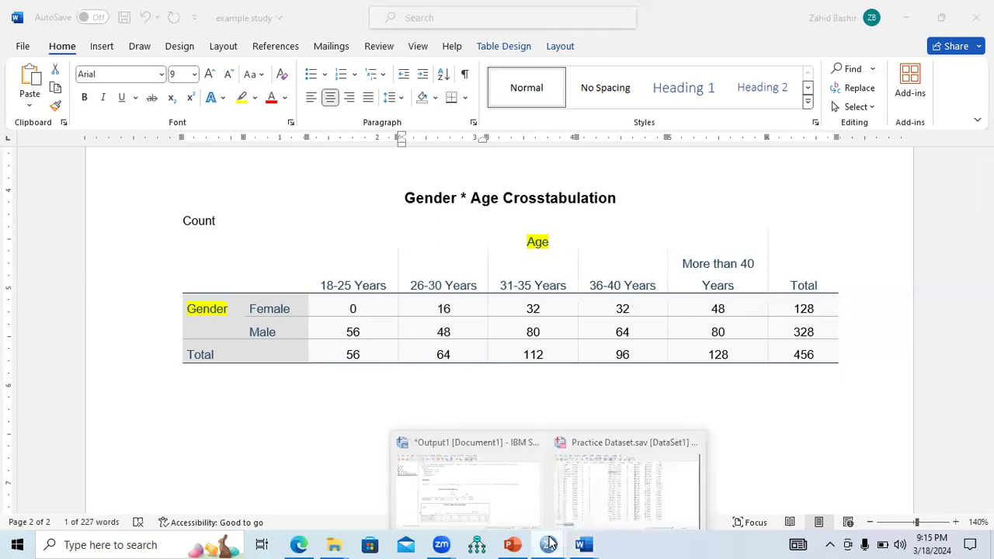
{"action": "left_click", "coordinate": [511, 506]}
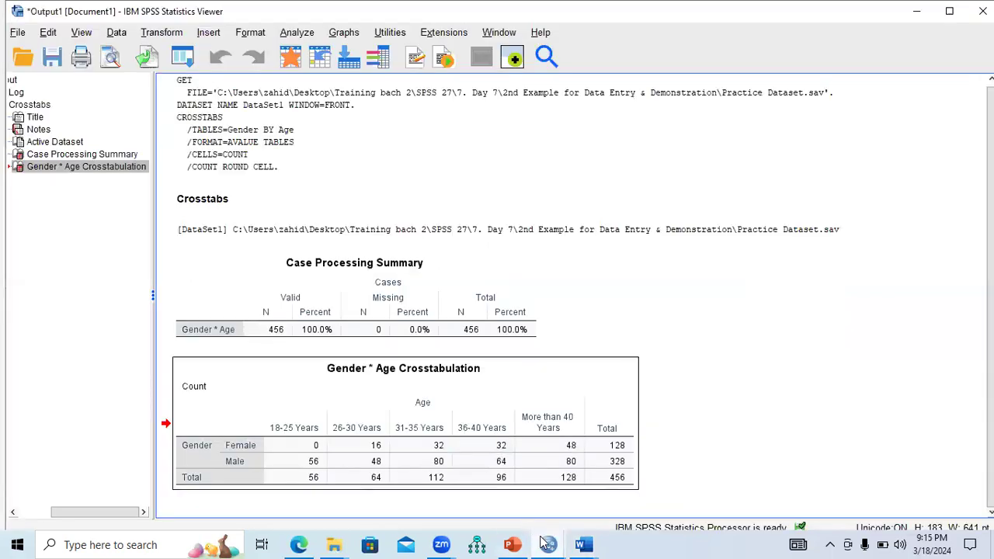
{"action": "mouse_move", "coordinate": [548, 543]}
{"action": "left_click", "coordinate": [588, 504]}
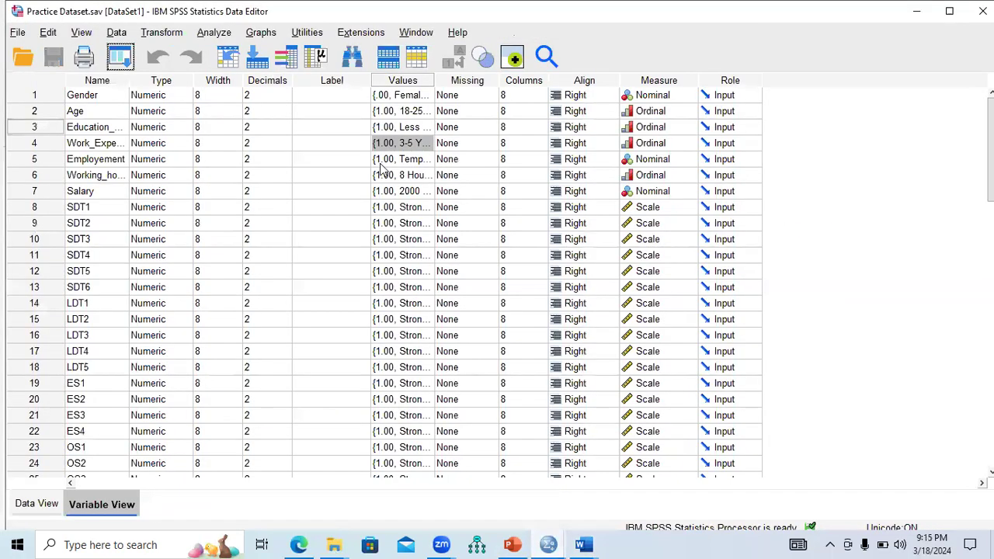
{"action": "left_click", "coordinate": [216, 35]}
{"action": "mouse_move", "coordinate": [262, 91]}
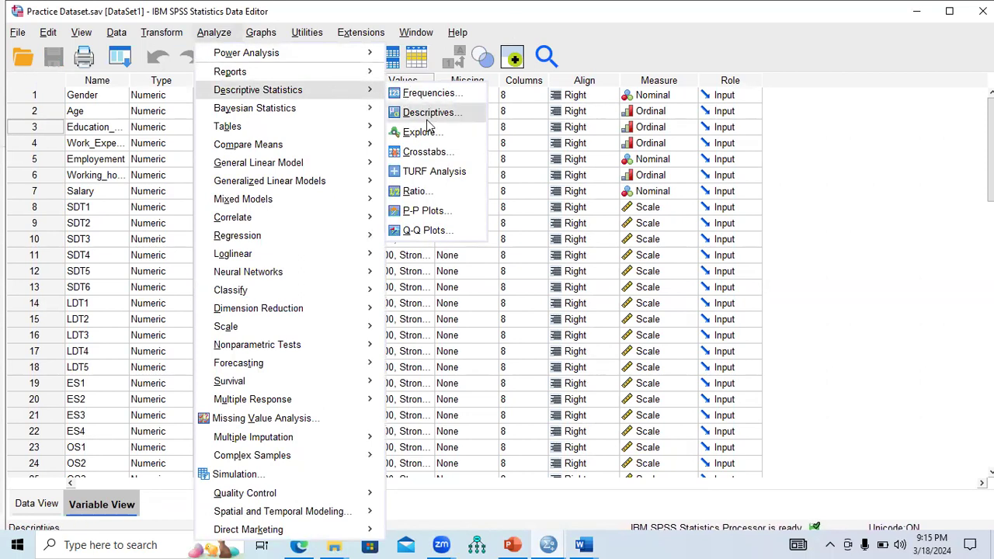
{"action": "left_click", "coordinate": [427, 153]}
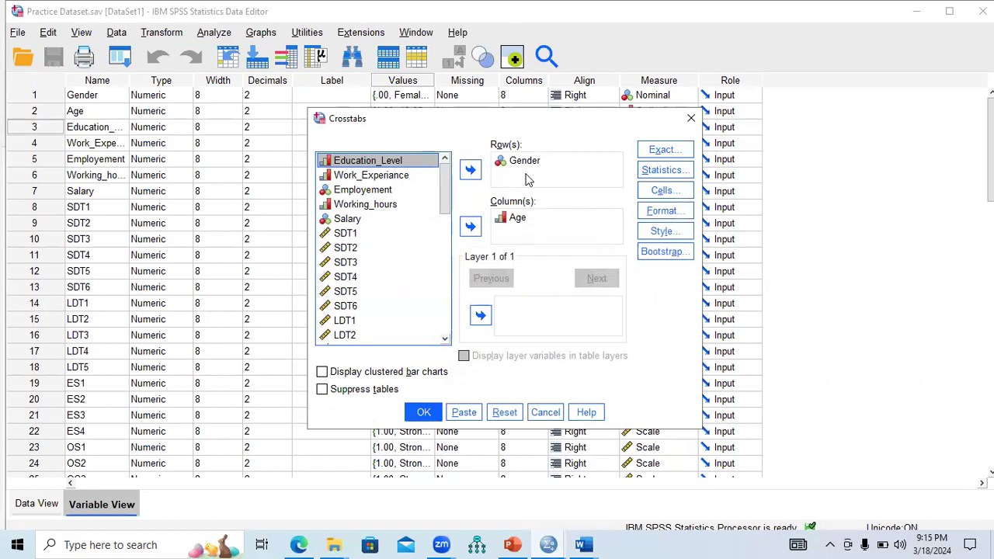
- Open the crosstab's cell display options and enable row percentages, leaving column and total percentages off
{"action": "left_click", "coordinate": [679, 194]}
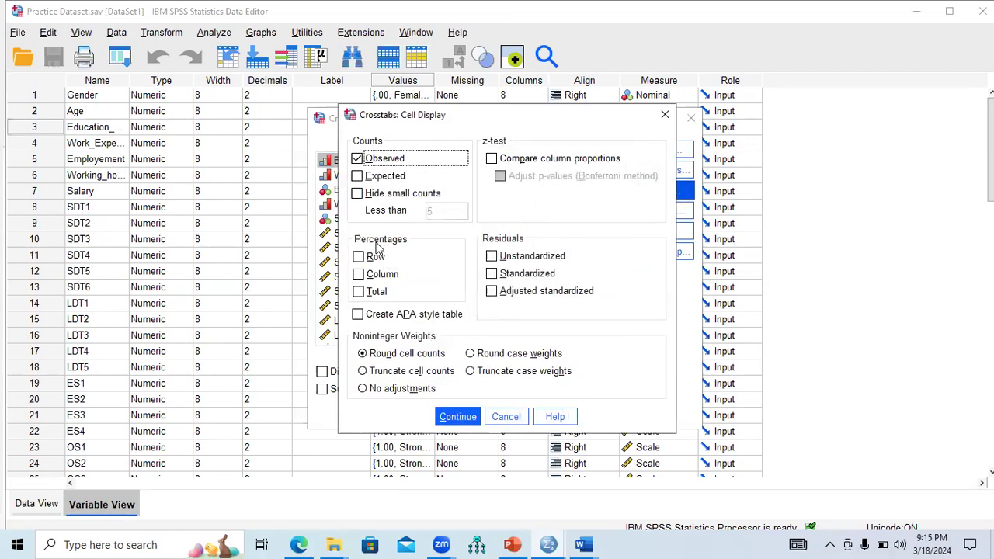
{"action": "left_click", "coordinate": [360, 260]}
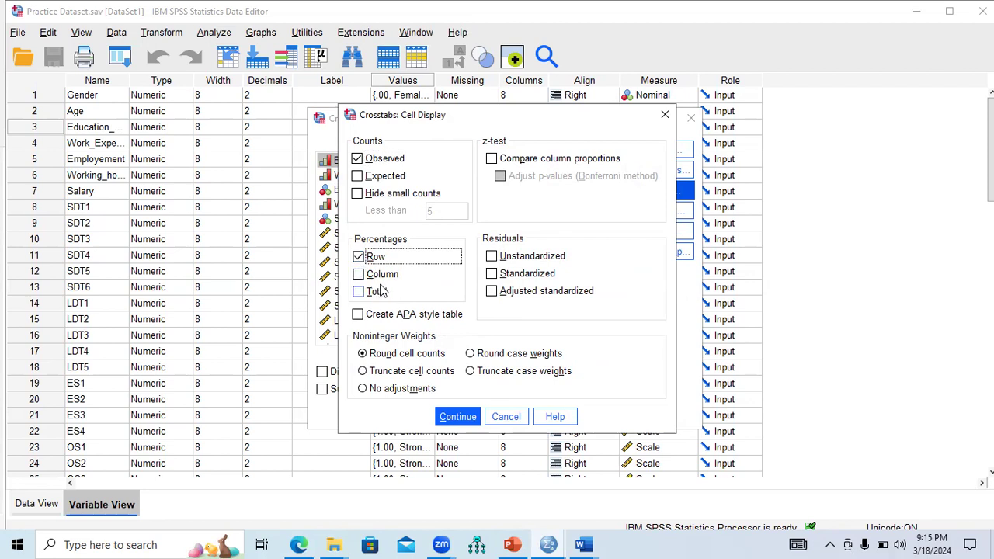
{"action": "left_click", "coordinate": [360, 277]}
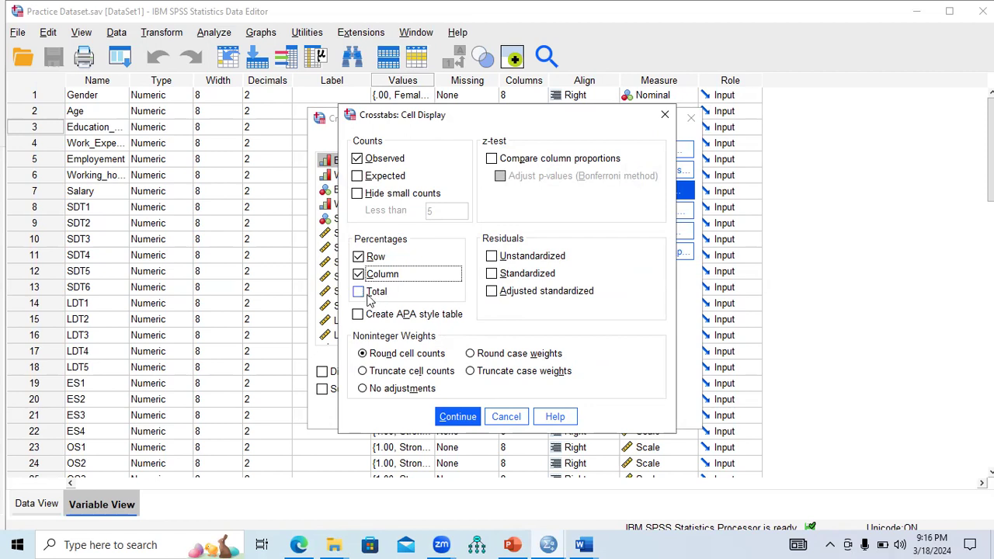
{"action": "left_click", "coordinate": [360, 296]}
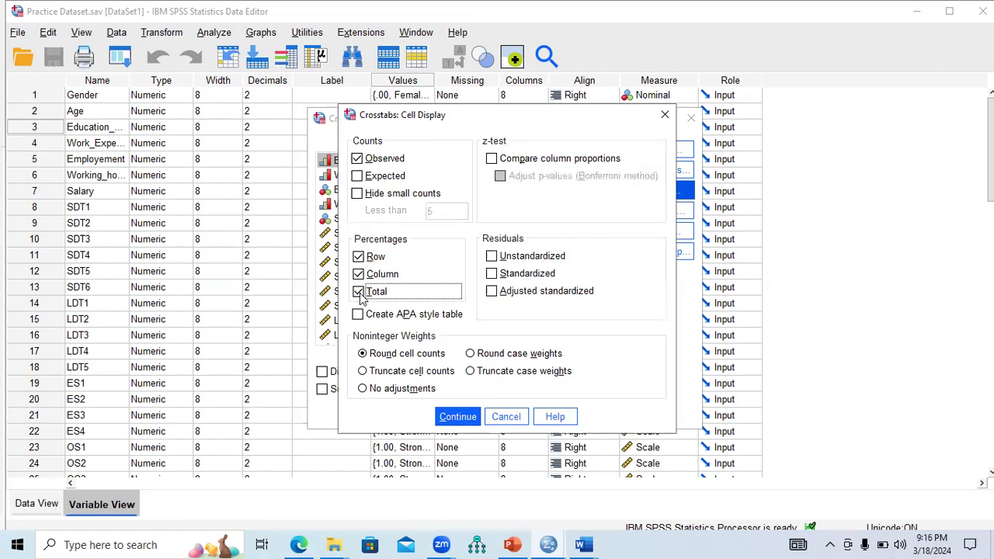
{"action": "left_click", "coordinate": [360, 293]}
{"action": "left_click", "coordinate": [359, 274]}
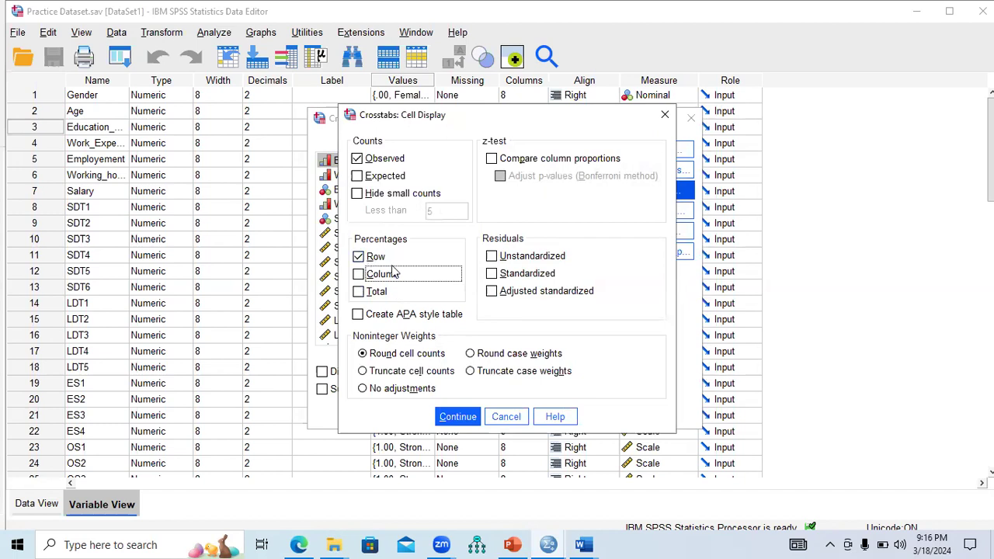
- Enable the APA style table for the crosstab cells and run the Gender by Age analysis
{"action": "left_click", "coordinate": [358, 316]}
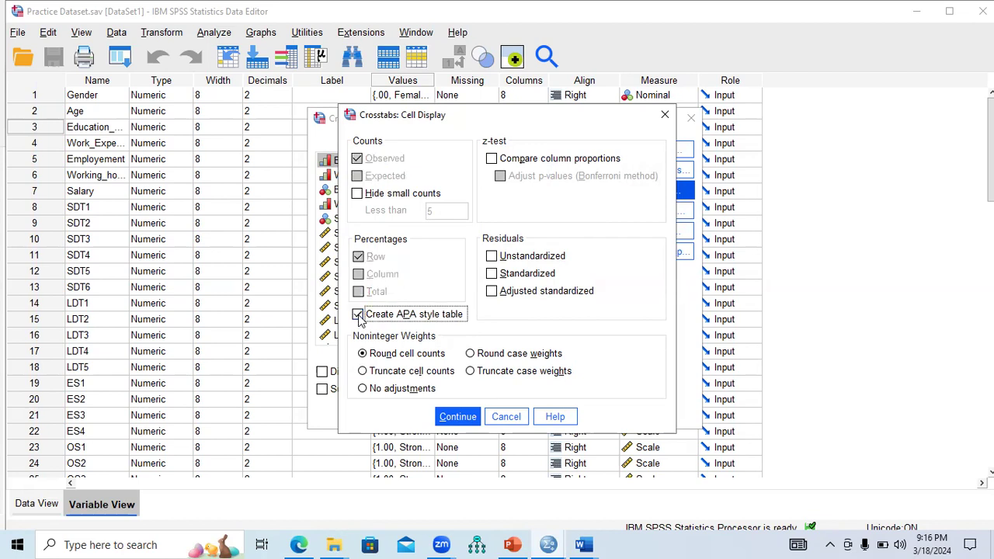
{"action": "left_click", "coordinate": [458, 417]}
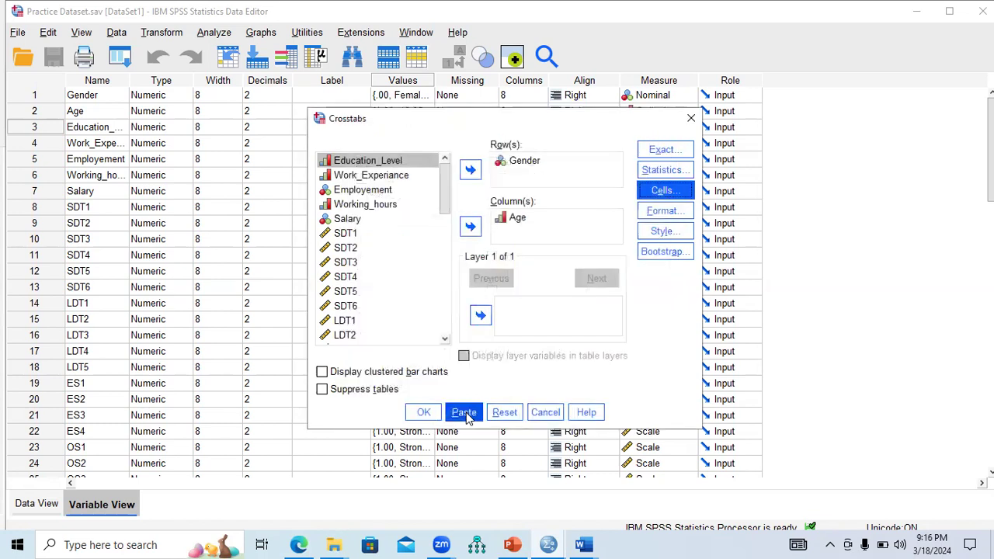
{"action": "left_click", "coordinate": [423, 413]}
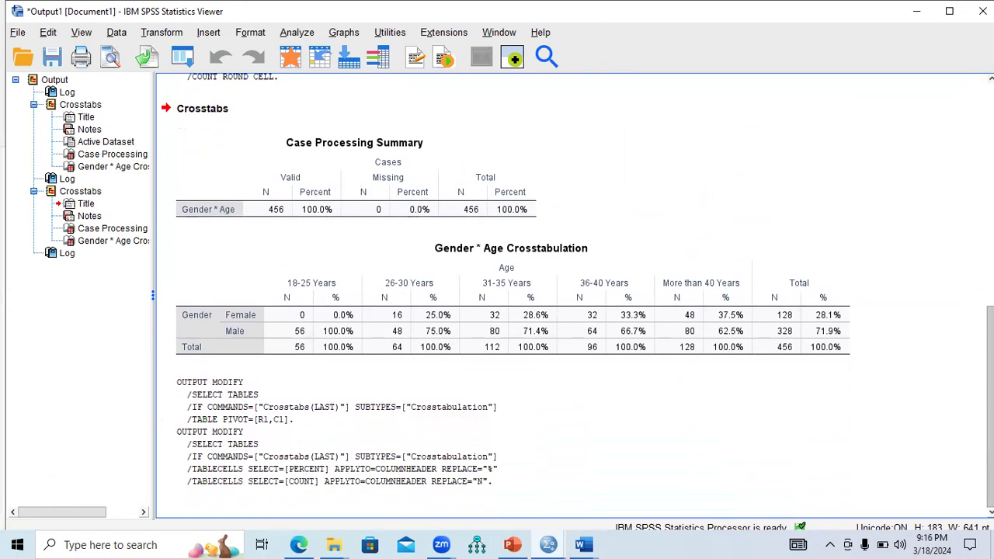
- Copy the new Gender * Age Crosstabulation with N and % columns into the example study Word document below the count table
{"action": "left_click", "coordinate": [294, 326]}
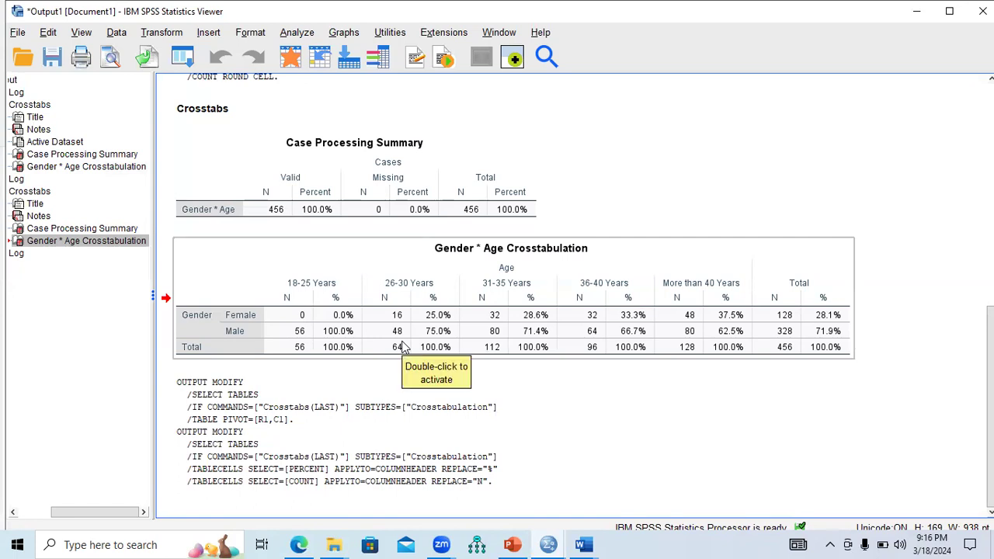
{"action": "left_click", "coordinate": [584, 544]}
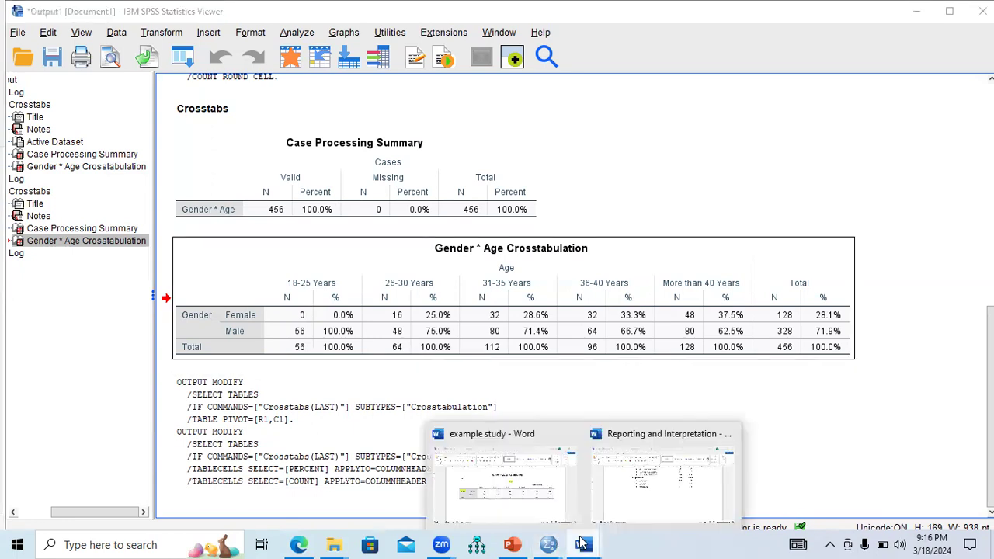
{"action": "left_click", "coordinate": [540, 515]}
{"action": "left_click", "coordinate": [210, 440]}
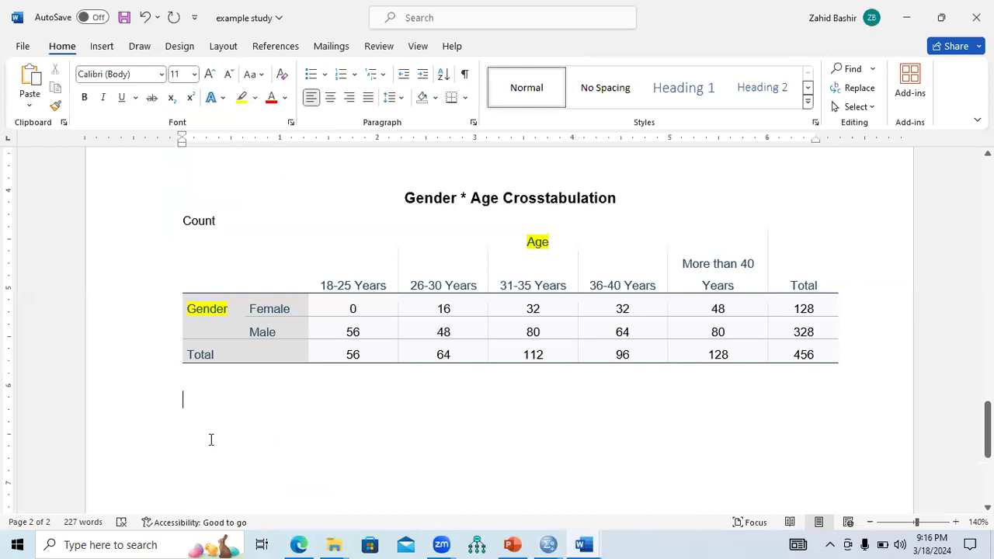
{"action": "key", "text": "Return"}
{"action": "key", "text": "ctrl+v"}
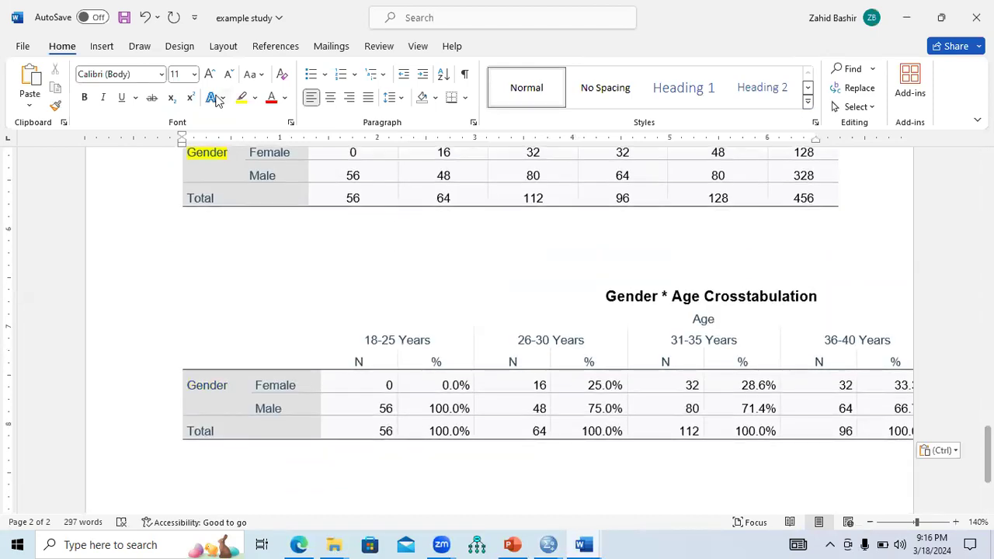
- Set the orientation of the example study document to landscape
{"action": "left_click", "coordinate": [181, 48]}
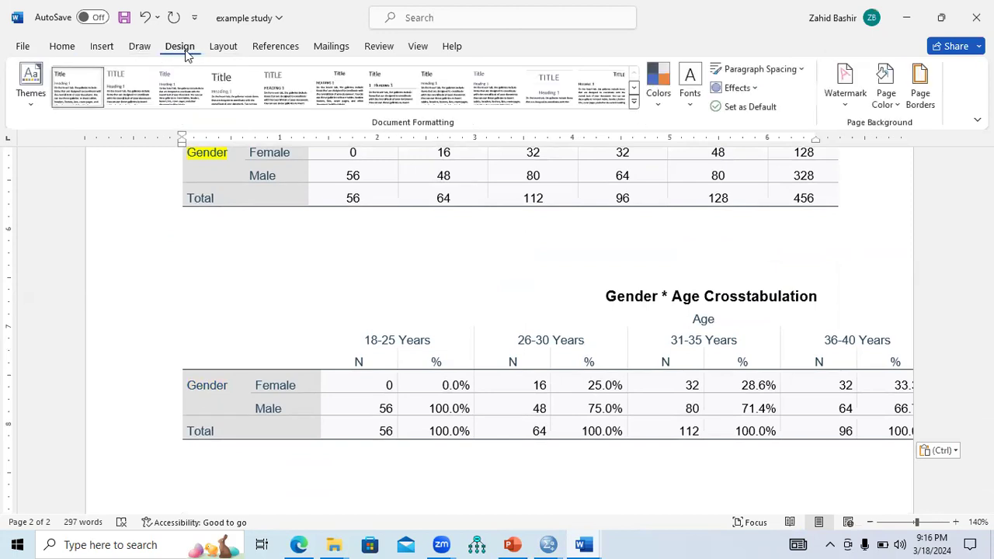
{"action": "left_click", "coordinate": [222, 48]}
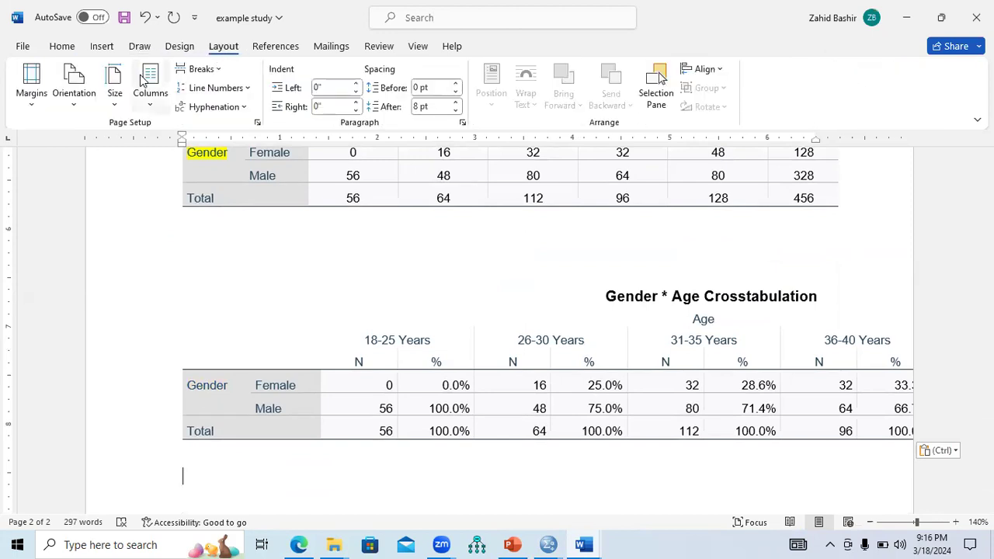
{"action": "left_click", "coordinate": [74, 95]}
{"action": "left_click", "coordinate": [95, 165]}
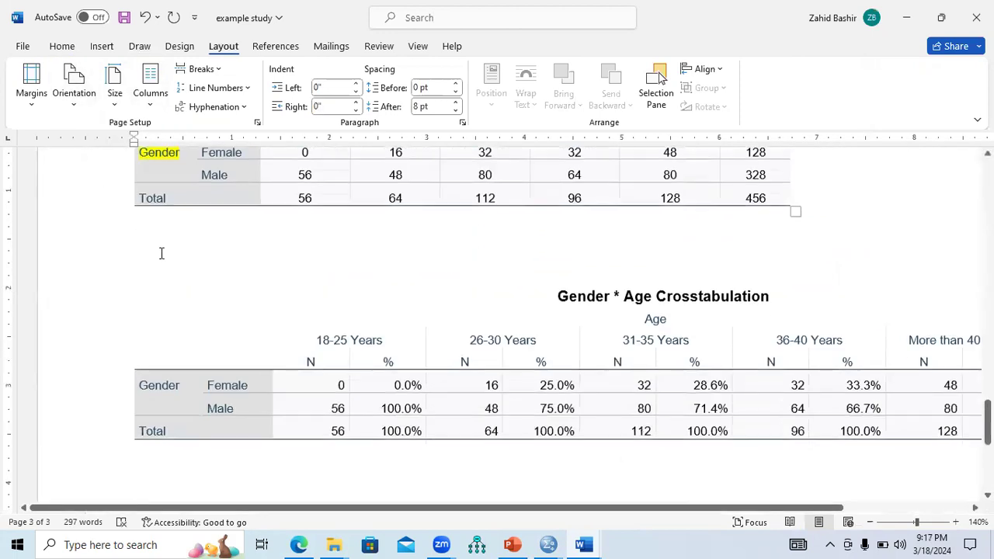
- Narrow the N and % data cells under 18-25 Years in the pasted crosstabulation table
{"action": "left_click_drag", "start_coordinate": [509, 511], "coordinate": [556, 511]}
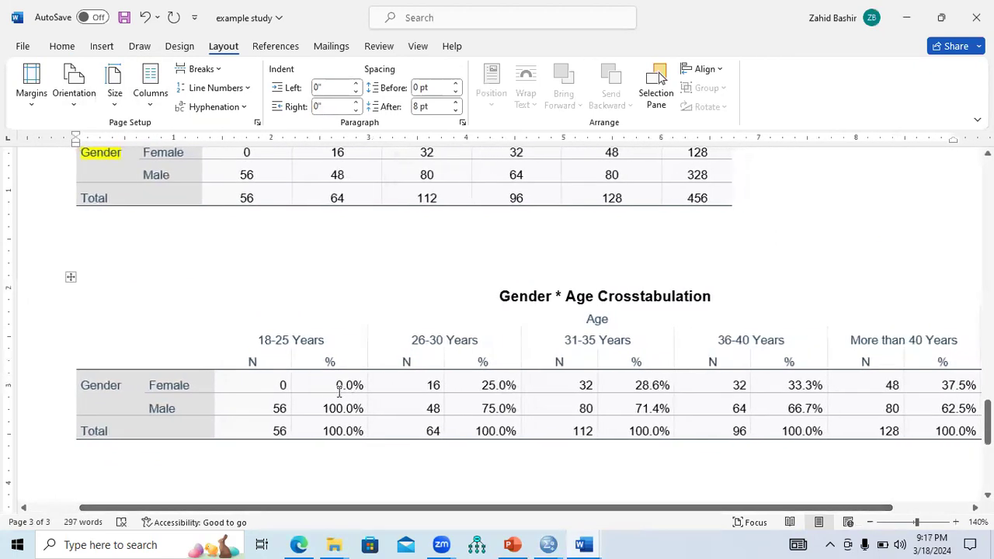
{"action": "left_click_drag", "start_coordinate": [83, 385], "coordinate": [932, 386]}
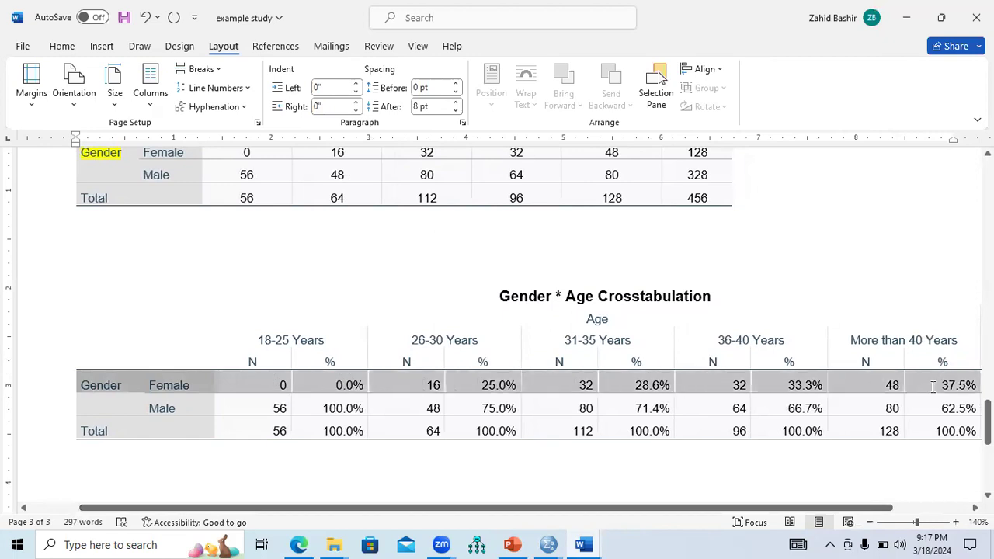
{"action": "left_click_drag", "start_coordinate": [874, 511], "coordinate": [882, 513]}
{"action": "left_click", "coordinate": [871, 523]}
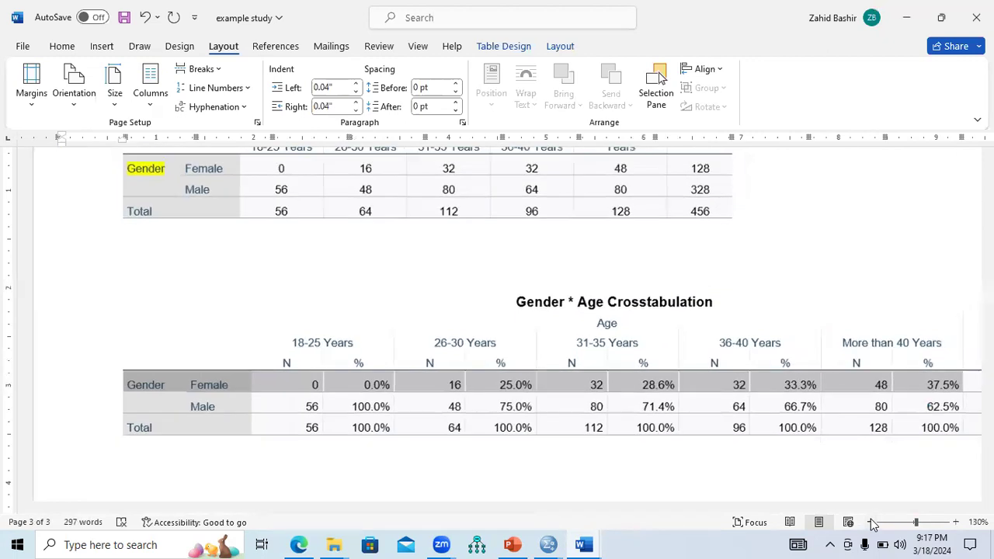
{"action": "left_click", "coordinate": [871, 523]}
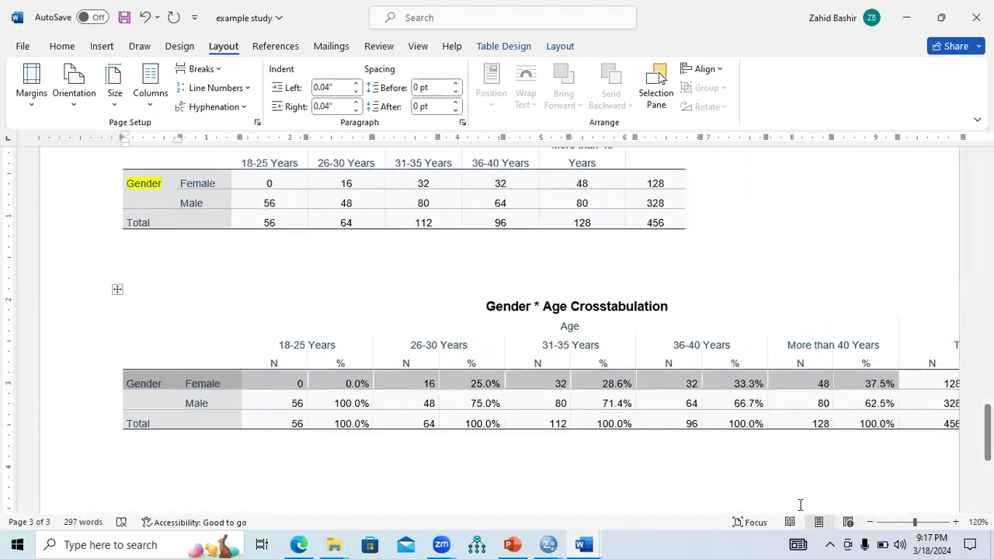
{"action": "left_click", "coordinate": [870, 523]}
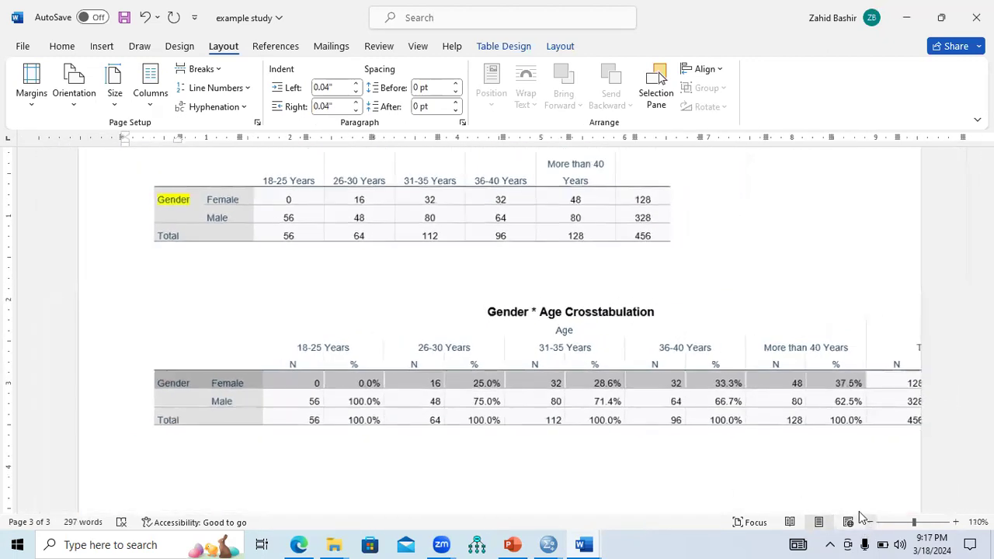
{"action": "left_click", "coordinate": [596, 398]}
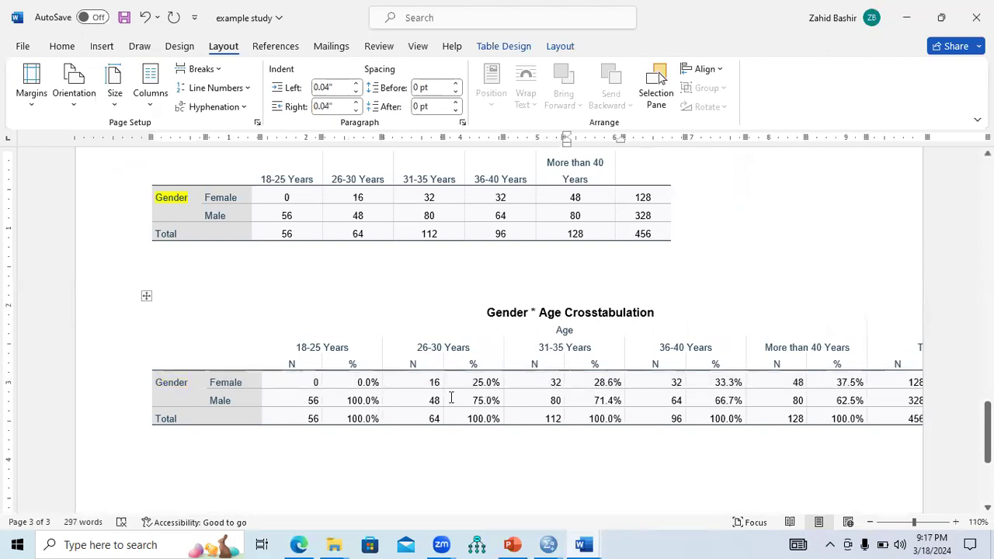
{"action": "left_click_drag", "start_coordinate": [294, 382], "coordinate": [938, 411]}
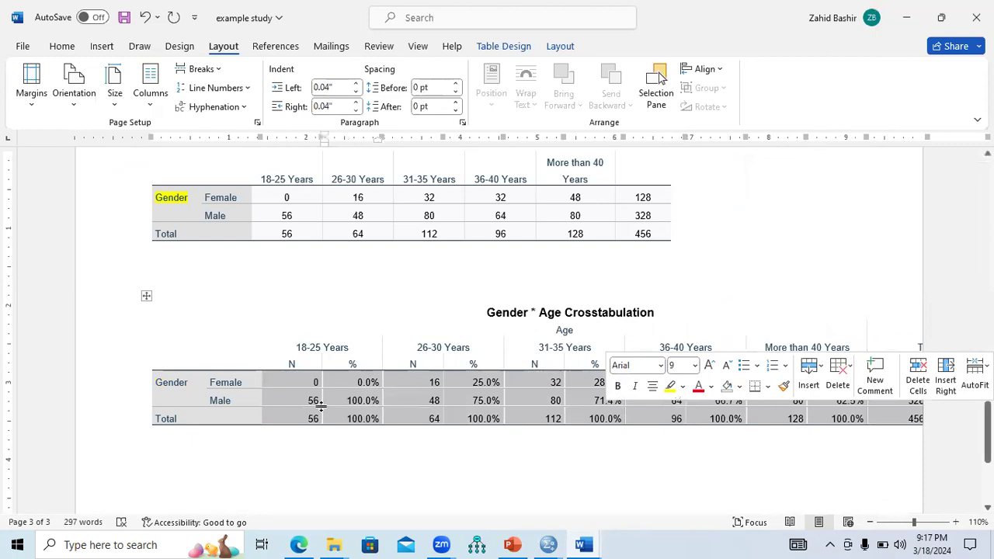
{"action": "left_click_drag", "start_coordinate": [322, 401], "coordinate": [304, 401]}
{"action": "left_click_drag", "start_coordinate": [382, 401], "coordinate": [359, 400]}
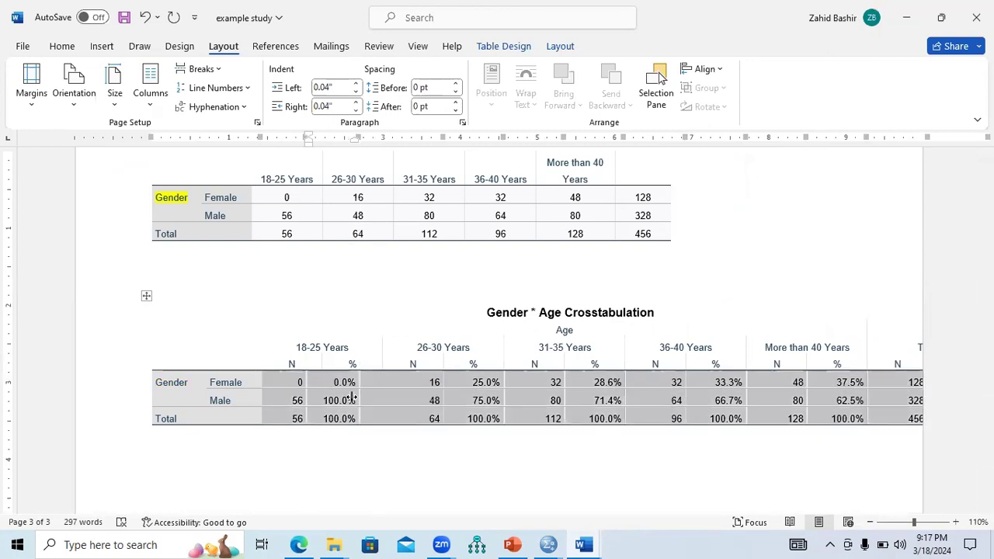
{"action": "left_click", "coordinate": [411, 403]}
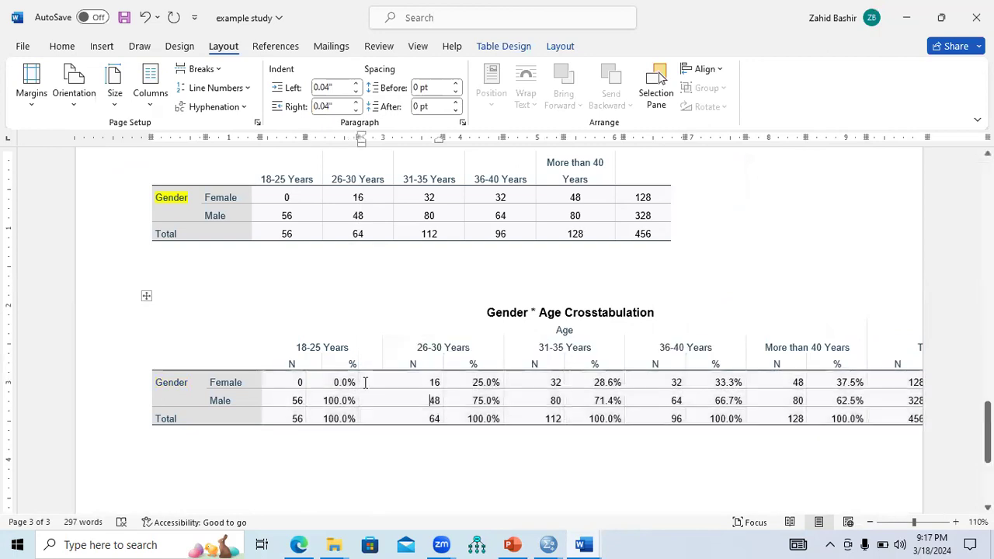
- Select the whole pasted table and narrow the 18-25 Years header cells to line up with their data cells
{"action": "left_click", "coordinate": [145, 296]}
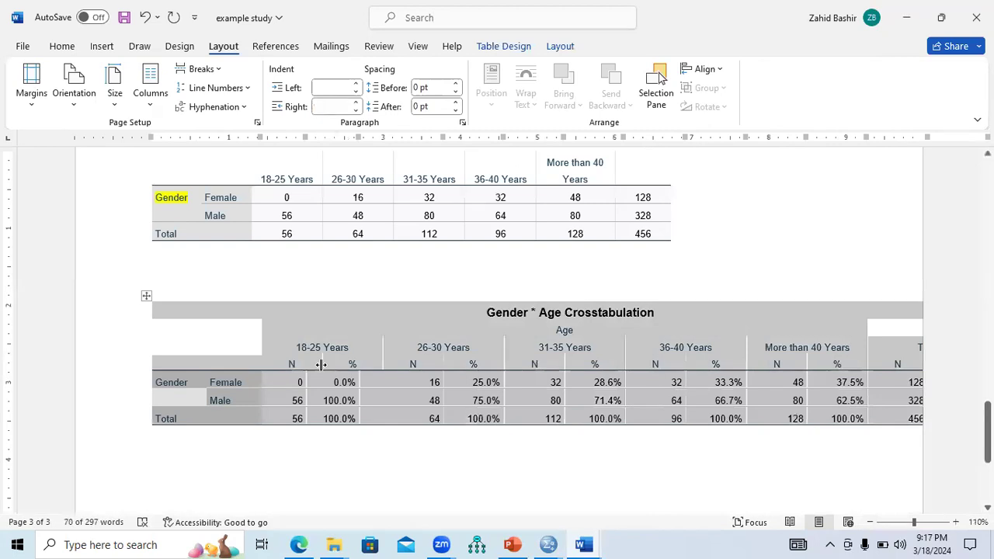
{"action": "left_click_drag", "start_coordinate": [318, 365], "coordinate": [307, 365]}
{"action": "left_click_drag", "start_coordinate": [382, 364], "coordinate": [360, 363]}
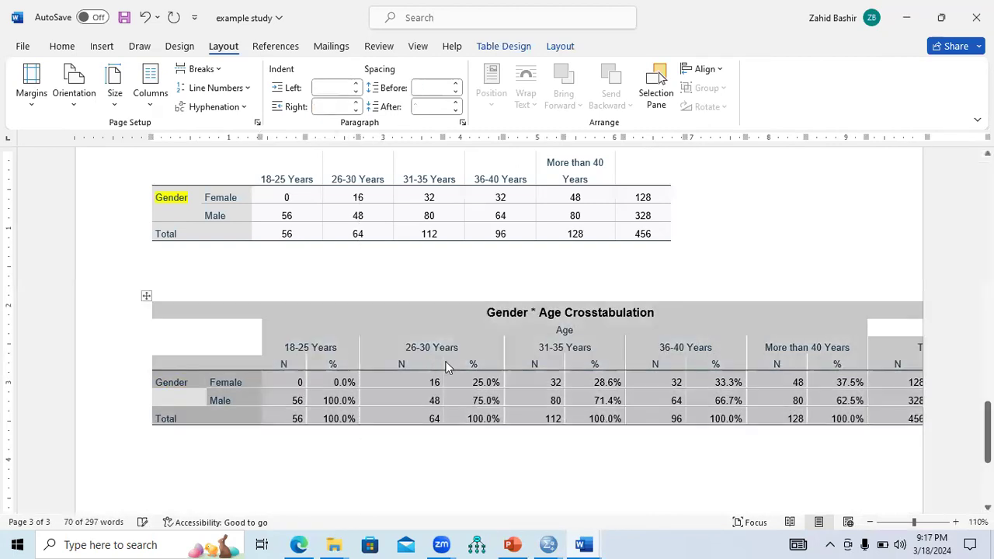
- Narrow the N and % columns of the 26-30 Years and 31-35 Years groups to fit their values
{"action": "left_click_drag", "start_coordinate": [443, 363], "coordinate": [396, 362]}
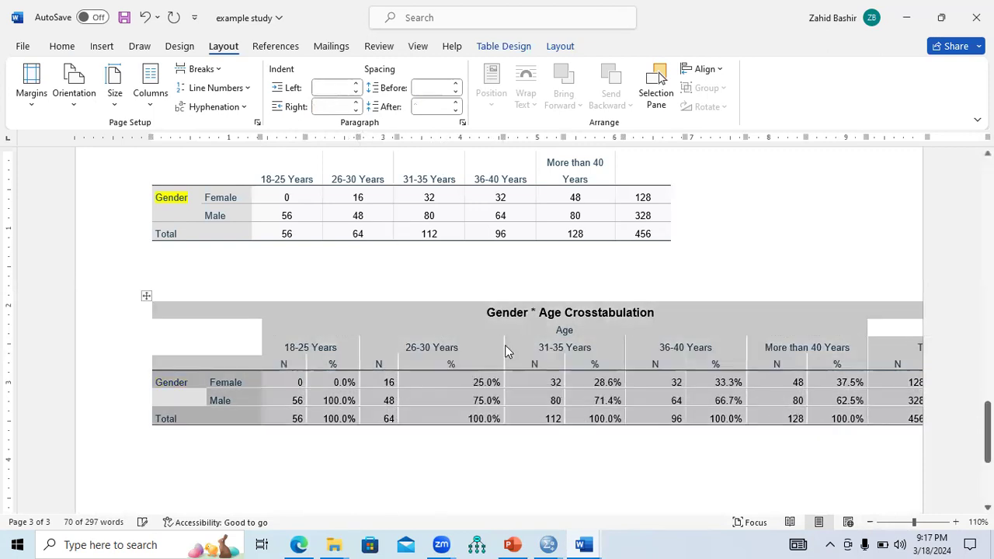
{"action": "left_click_drag", "start_coordinate": [504, 345], "coordinate": [438, 345]}
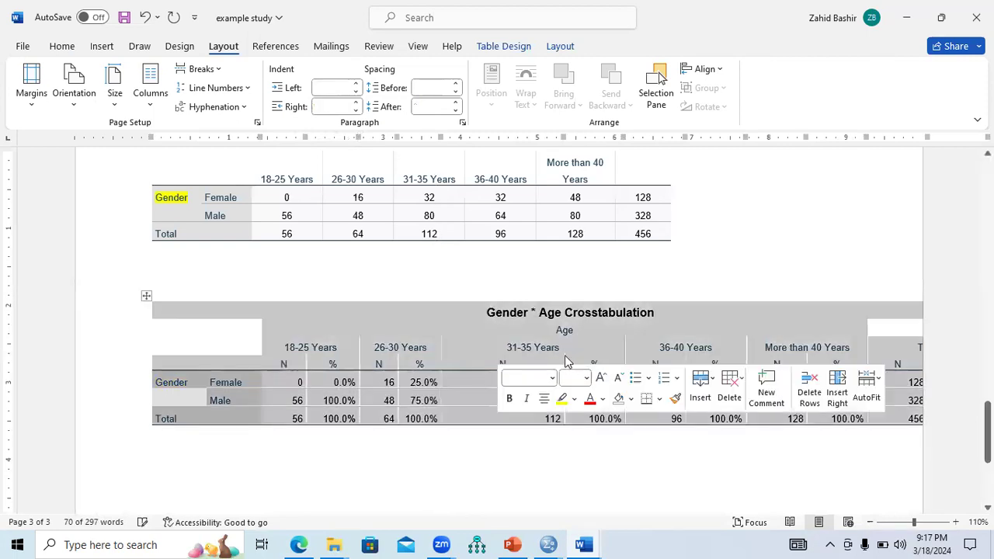
{"action": "left_click_drag", "start_coordinate": [561, 356], "coordinate": [476, 360]}
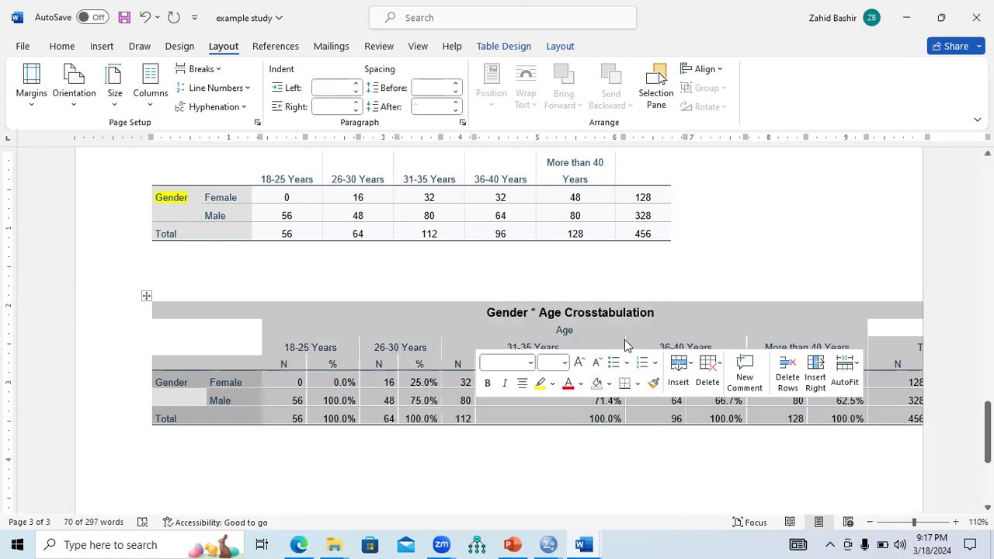
{"action": "left_click_drag", "start_coordinate": [624, 338], "coordinate": [519, 338]}
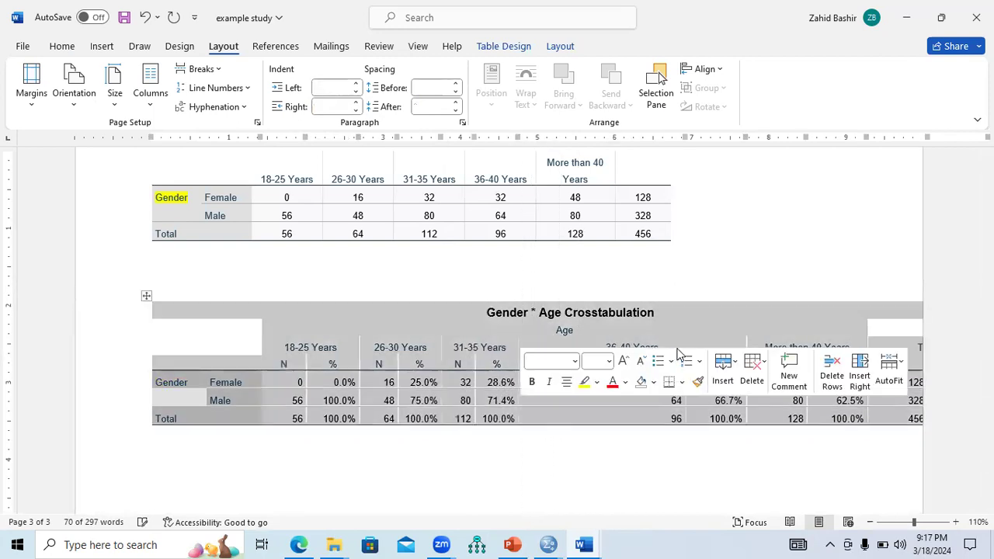
- Clear the table selection and narrow the N and % columns of the 36-40 Years group
{"action": "left_click", "coordinate": [681, 426]}
{"action": "left_click_drag", "start_coordinate": [637, 405], "coordinate": [556, 401]}
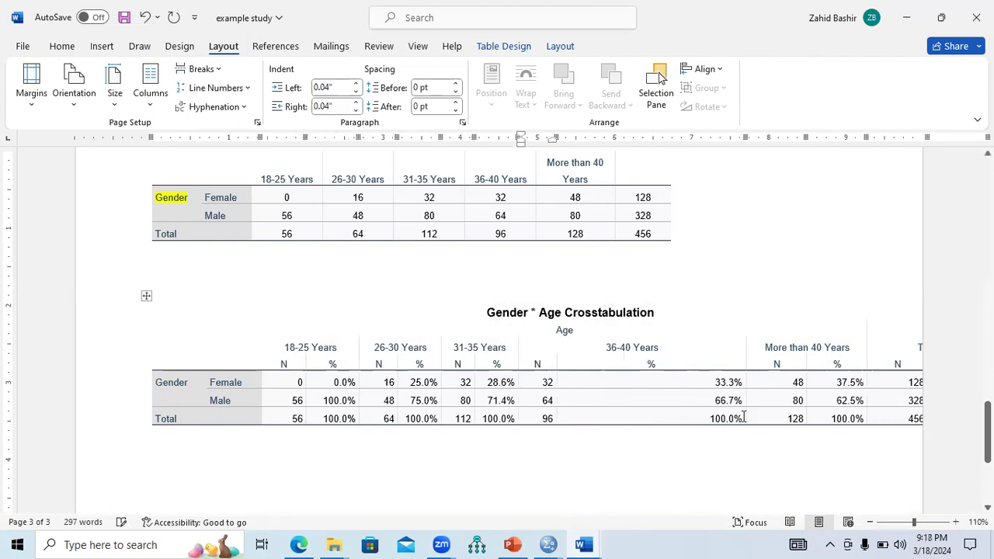
{"action": "left_click_drag", "start_coordinate": [745, 417], "coordinate": [607, 394]}
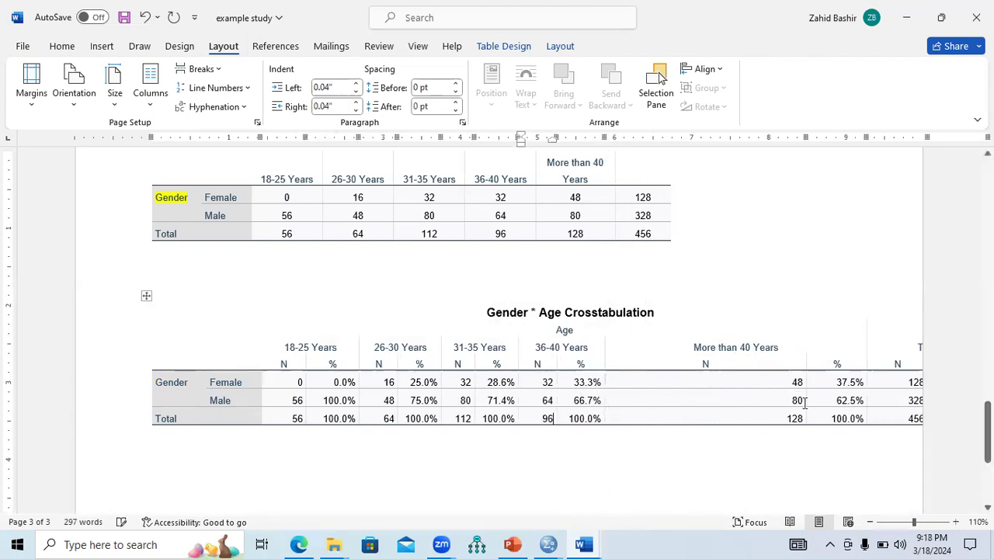
- Narrow the N and % columns of the More than 40 Years group to fit their values
{"action": "left_click_drag", "start_coordinate": [805, 401], "coordinate": [724, 395]}
{"action": "left_click_drag", "start_coordinate": [693, 396], "coordinate": [646, 396]}
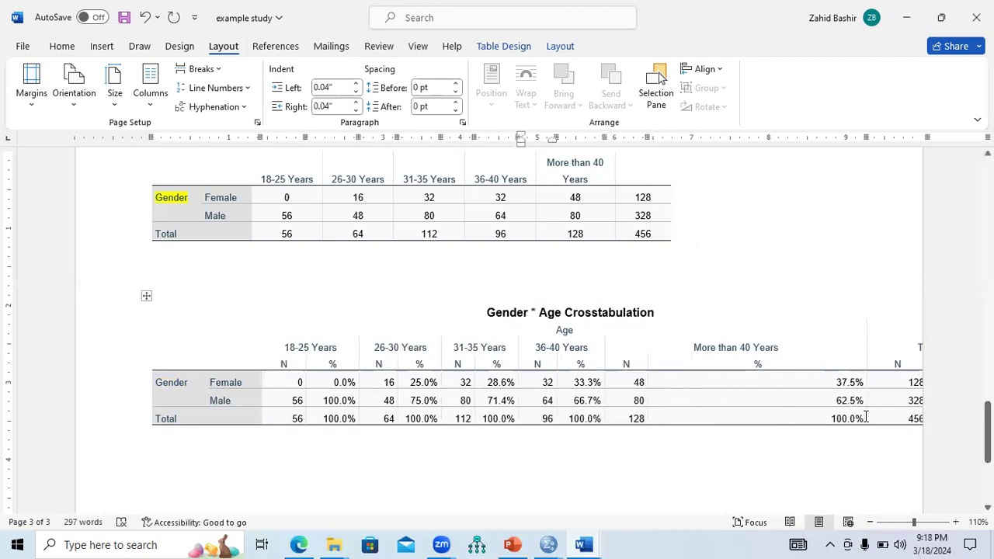
{"action": "mouse_move", "coordinate": [867, 417]}
{"action": "left_mouse_down"}
{"action": "mouse_move", "coordinate": [687, 394]}
{"action": "mouse_move", "coordinate": [697, 416]}
{"action": "left_mouse_up"}
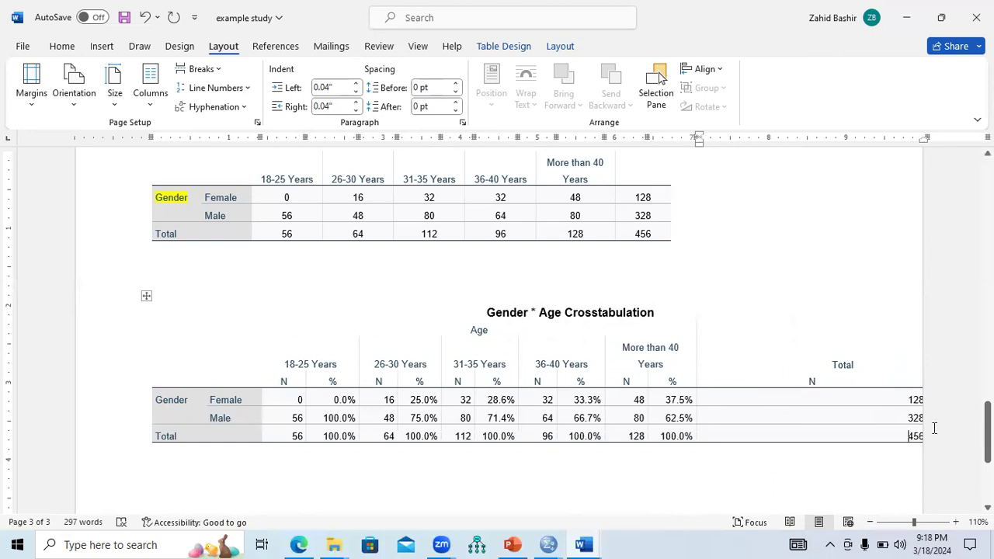
- Narrow the N and % columns under Total so the whole crosstabulation table fits on the page
{"action": "left_click_drag", "start_coordinate": [927, 429], "coordinate": [739, 435]}
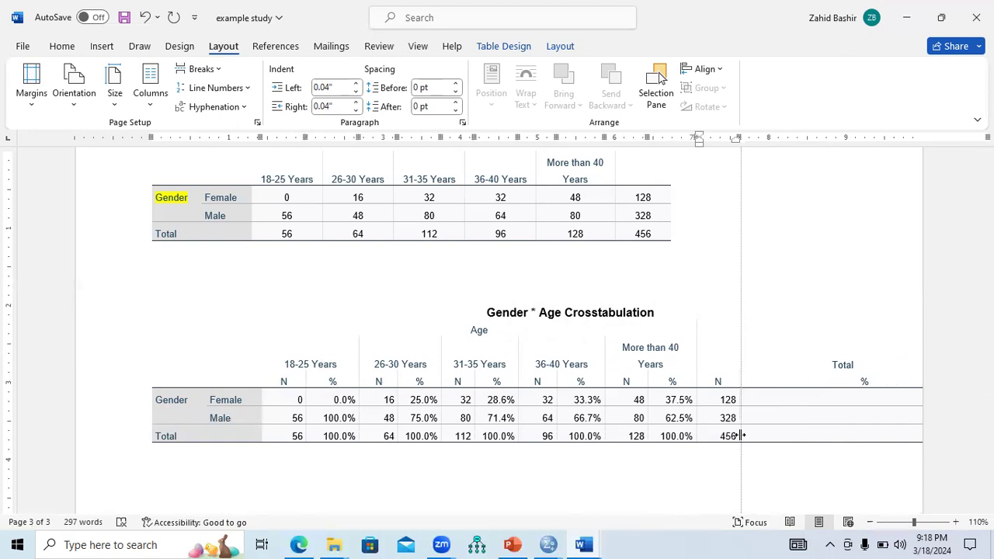
{"action": "left_click", "coordinate": [870, 522]}
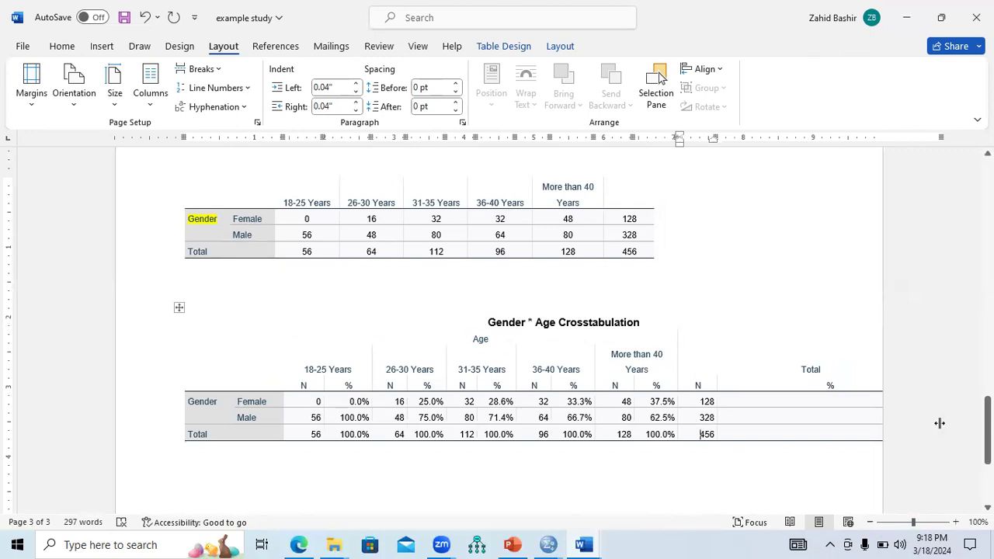
{"action": "left_click_drag", "start_coordinate": [937, 423], "coordinate": [765, 426]}
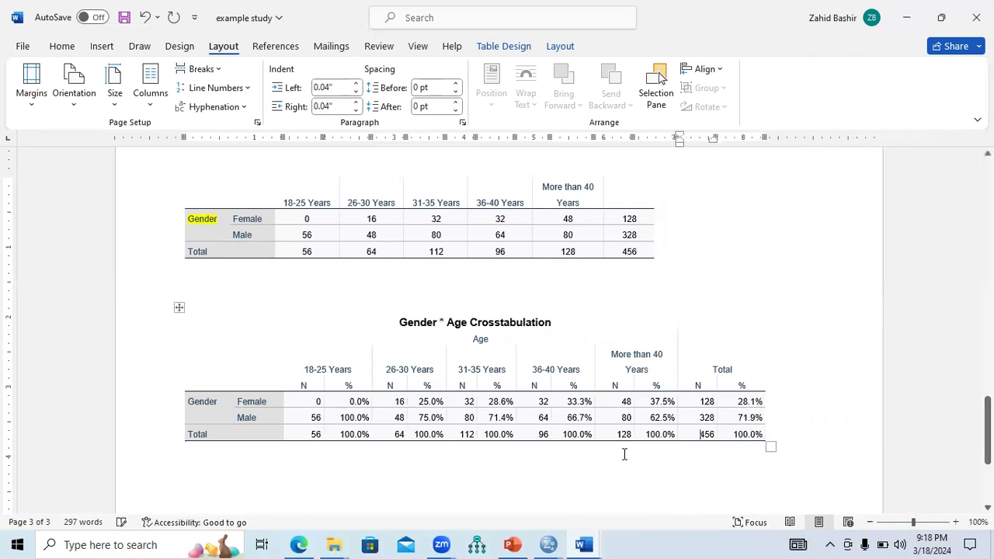
{"action": "left_click", "coordinate": [955, 522]}
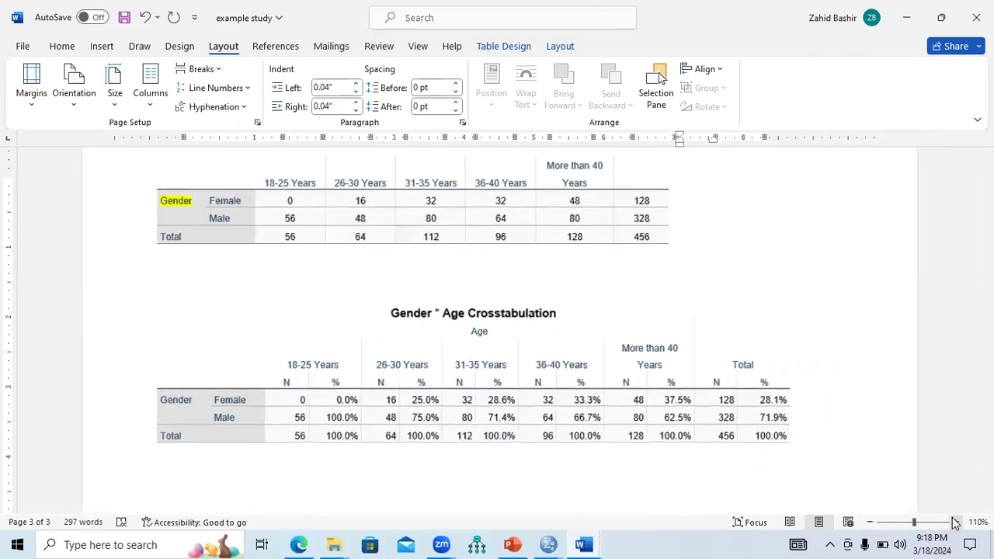
{"action": "left_click", "coordinate": [955, 522]}
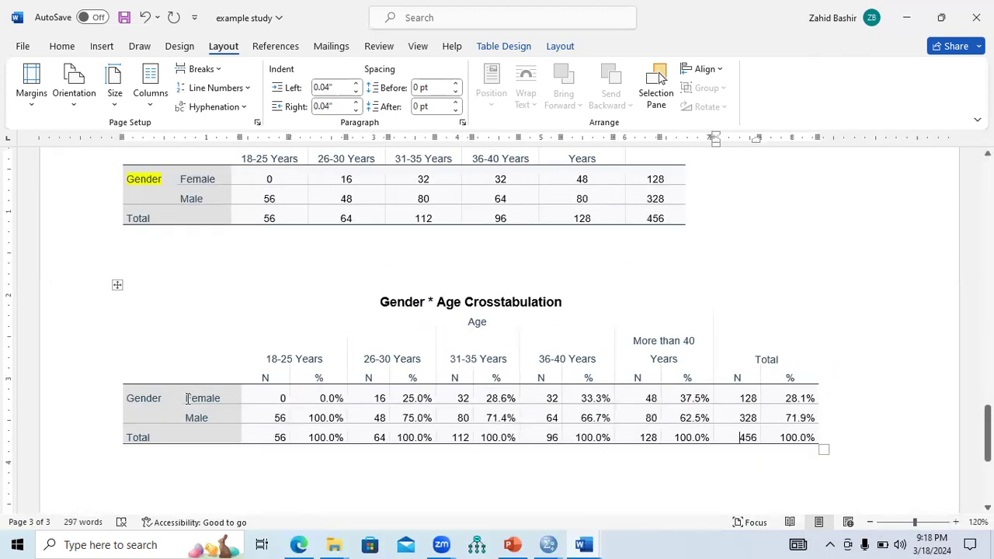
- Examine the Female and Male rows of the APA style table, focusing on the 18-25 Years counts and percentages
{"action": "left_click_drag", "start_coordinate": [184, 399], "coordinate": [817, 418]}
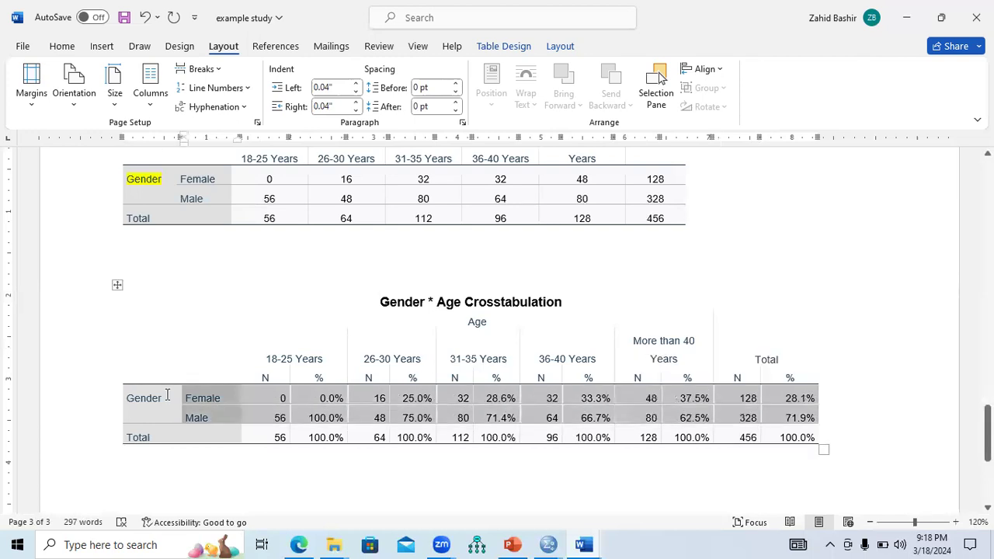
{"action": "left_click_drag", "start_coordinate": [192, 400], "coordinate": [817, 399]}
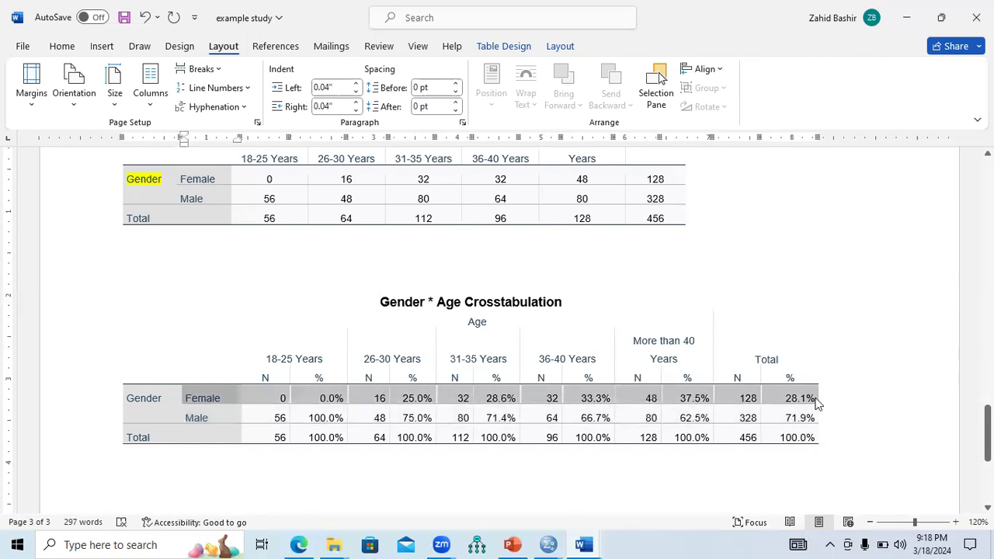
{"action": "left_click_drag", "start_coordinate": [321, 401], "coordinate": [345, 399]}
{"action": "left_click_drag", "start_coordinate": [268, 361], "coordinate": [315, 364]}
{"action": "left_click_drag", "start_coordinate": [308, 420], "coordinate": [285, 414]}
{"action": "left_click", "coordinate": [308, 418]}
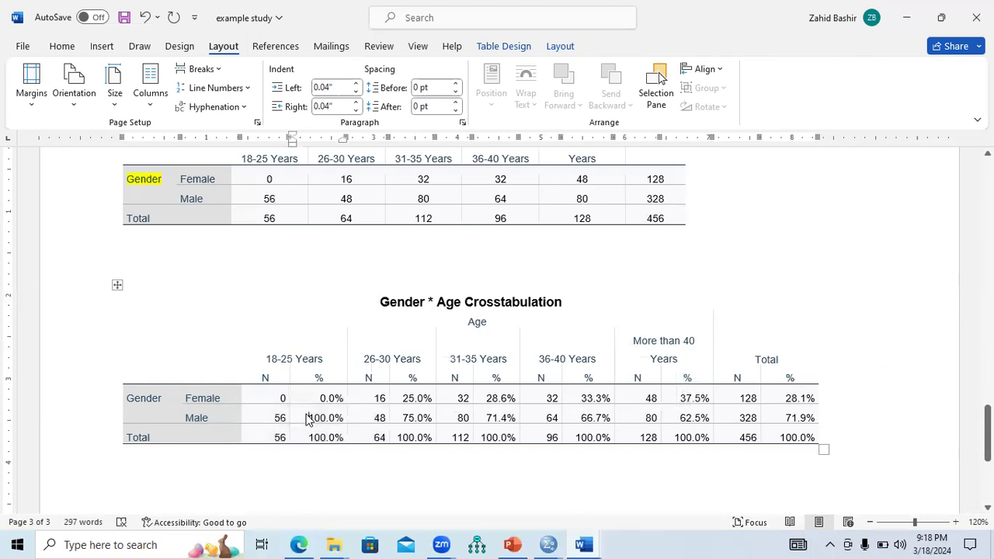
{"action": "left_click_drag", "start_coordinate": [267, 359], "coordinate": [324, 360]}
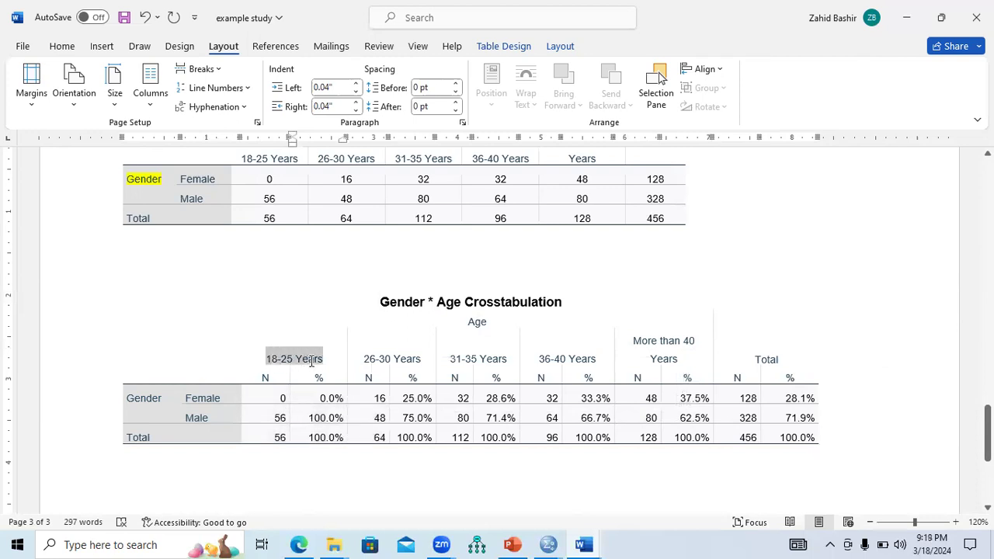
- Examine the Female and Male values for 26-30 Years and across the remaining age groups
{"action": "left_click", "coordinate": [406, 413]}
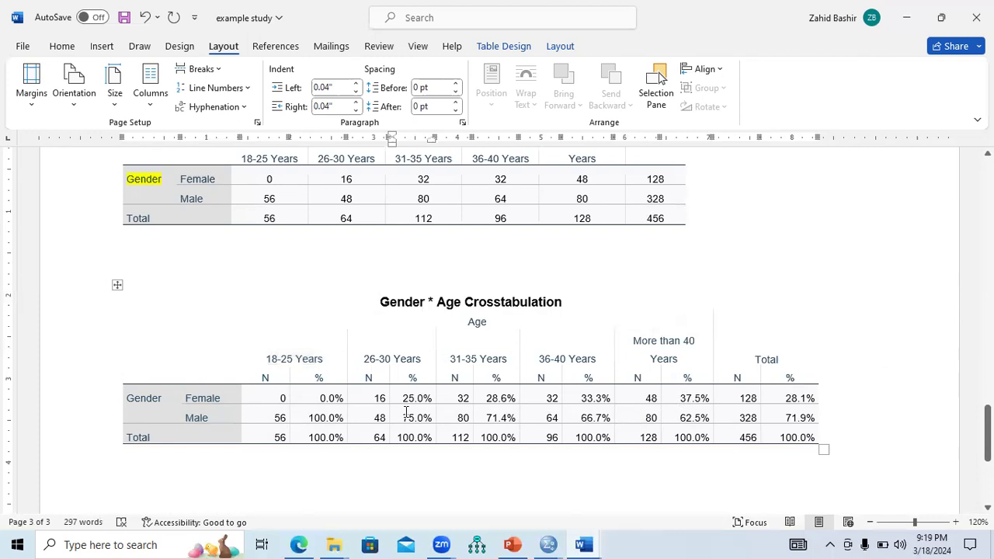
{"action": "left_click_drag", "start_coordinate": [363, 359], "coordinate": [416, 363]}
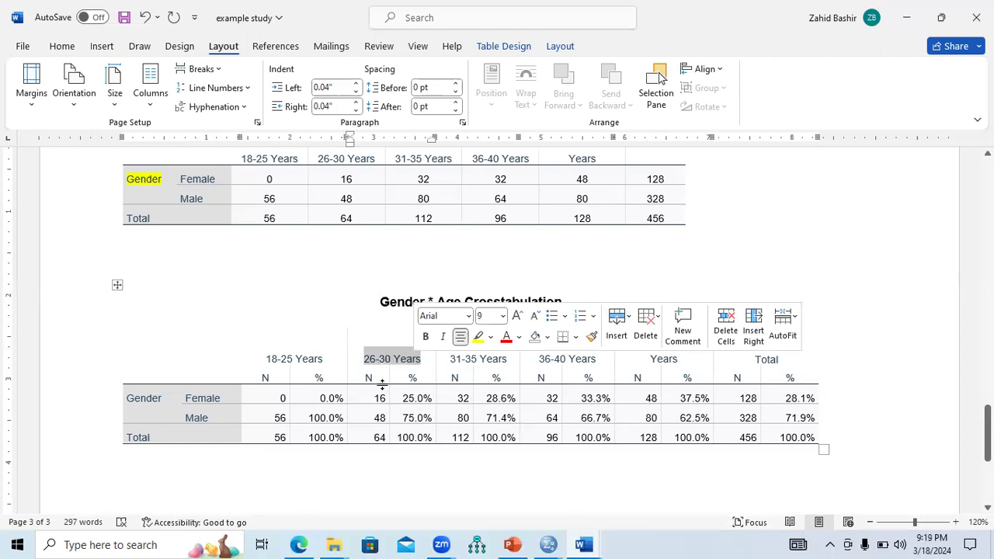
{"action": "left_click_drag", "start_coordinate": [376, 398], "coordinate": [409, 420]}
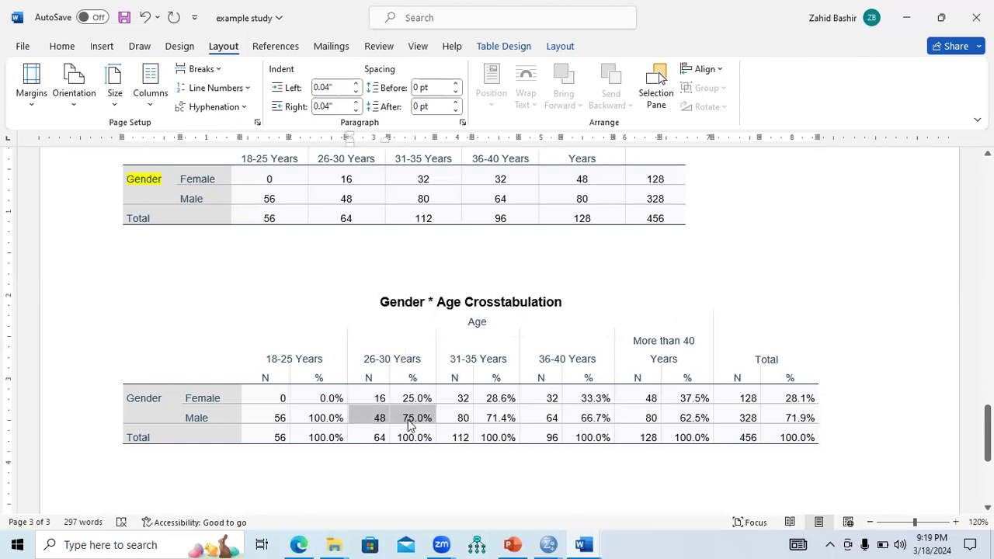
{"action": "left_click_drag", "start_coordinate": [458, 419], "coordinate": [777, 407]}
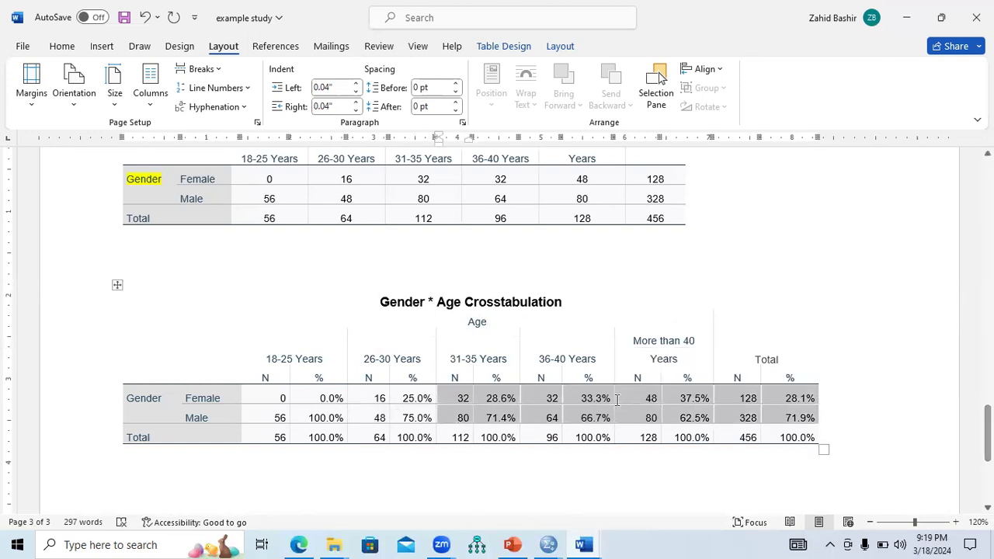
{"action": "left_click_drag", "start_coordinate": [254, 420], "coordinate": [768, 414]}
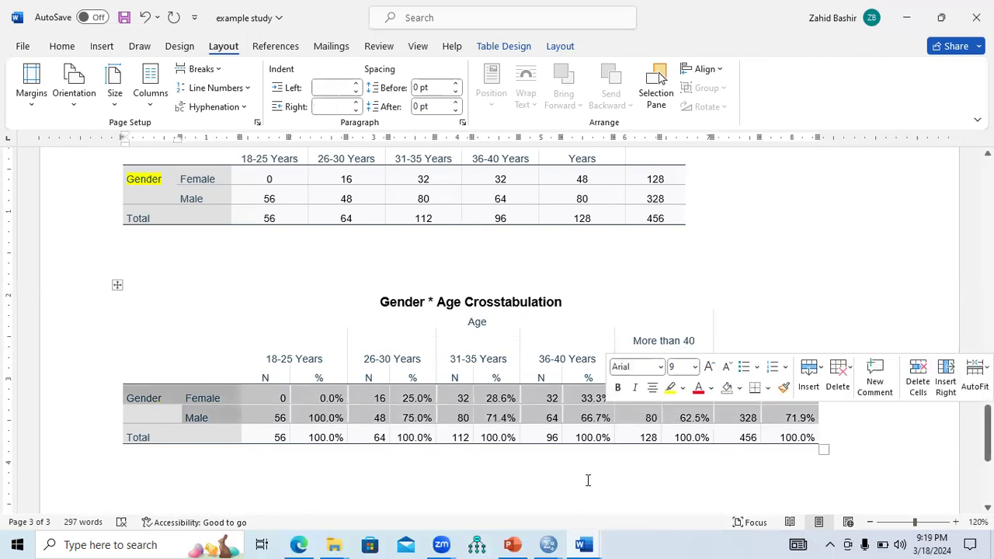
- Switch to the Practice Dataset in SPSS and open the cell display settings of the Gender by Age Crosstabs
{"action": "left_click", "coordinate": [549, 545]}
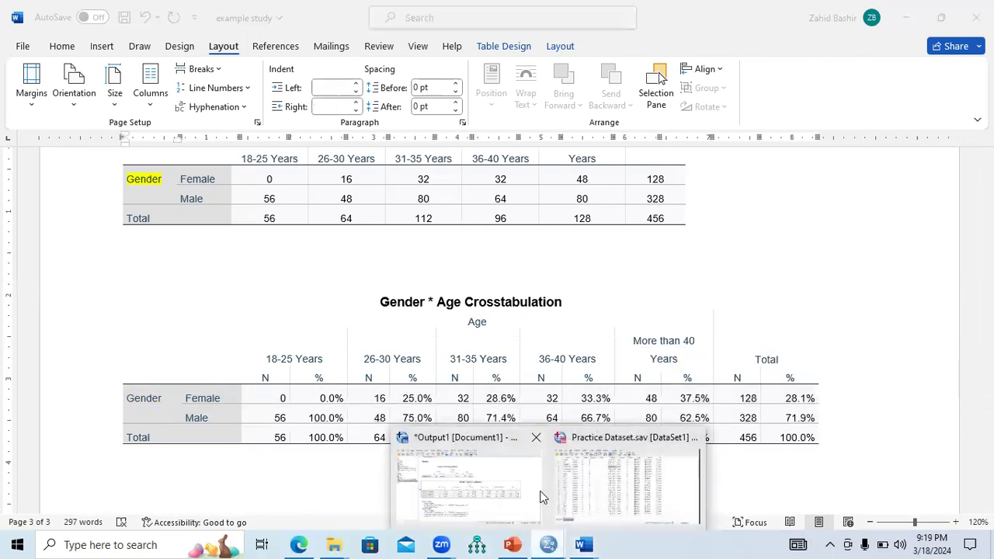
{"action": "left_click", "coordinate": [570, 502]}
{"action": "left_click", "coordinate": [215, 32]}
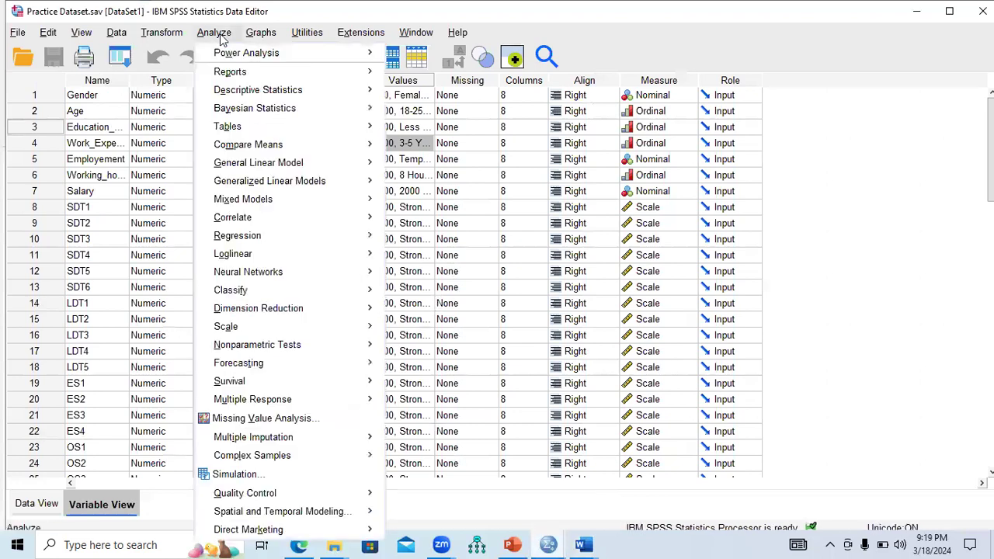
{"action": "mouse_move", "coordinate": [261, 94]}
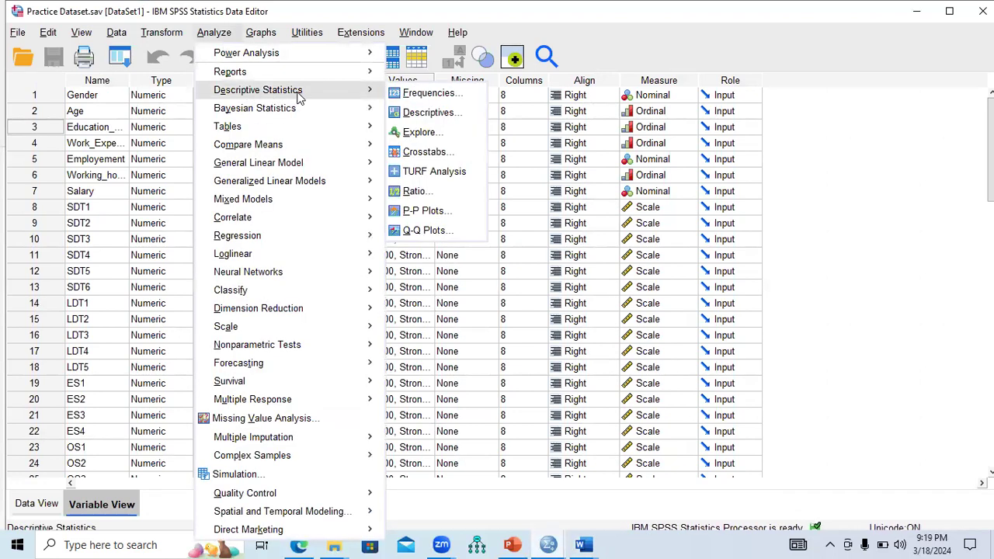
{"action": "left_click", "coordinate": [426, 151]}
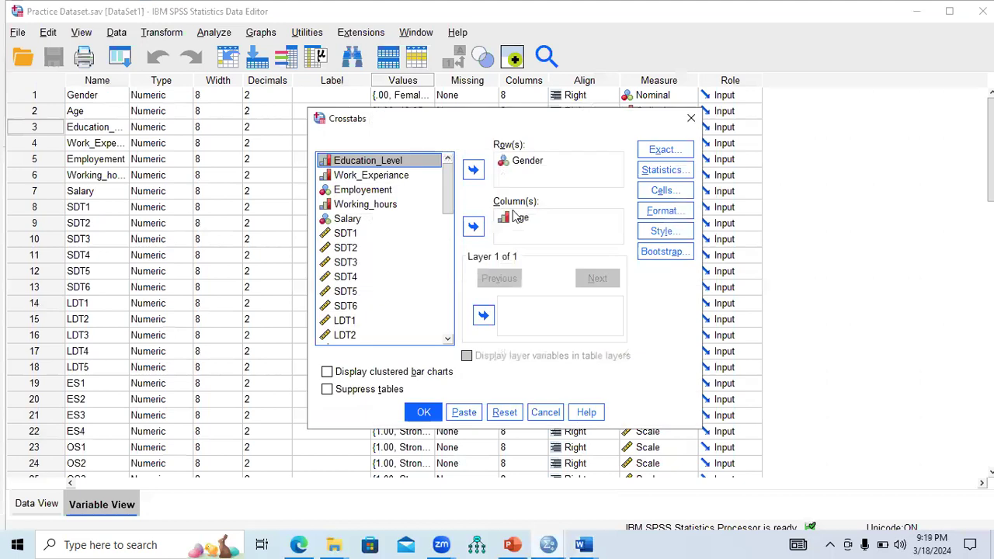
{"action": "left_click", "coordinate": [653, 196]}
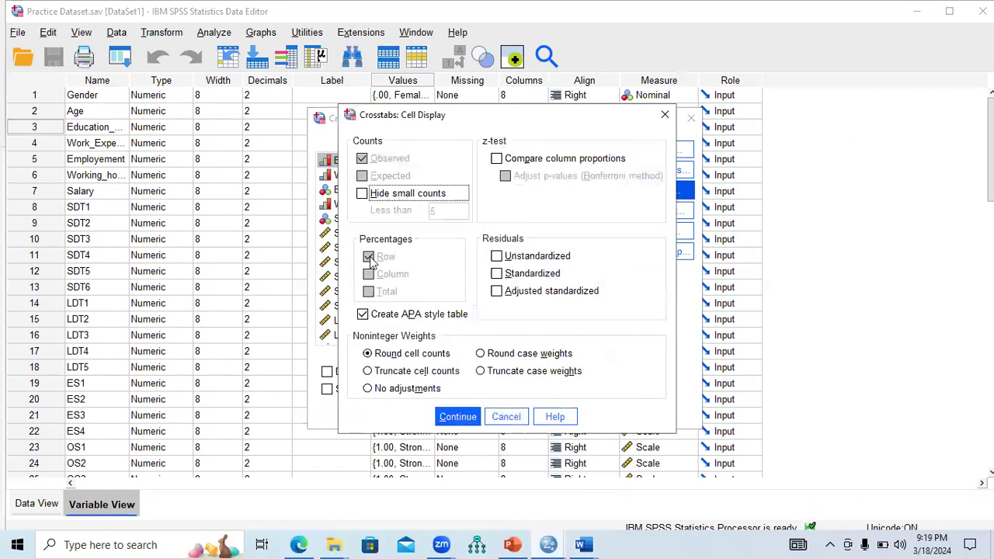
- Turn off the APA style table, replace row percentages with column percentages, and run the crosstabulation
{"action": "left_click", "coordinate": [363, 315]}
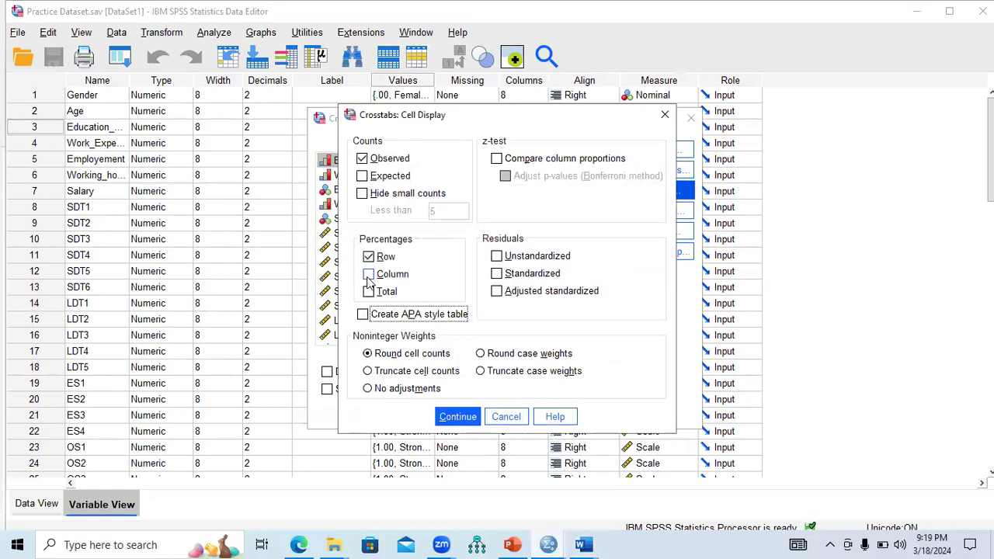
{"action": "left_click", "coordinate": [369, 258]}
{"action": "left_click", "coordinate": [369, 274]}
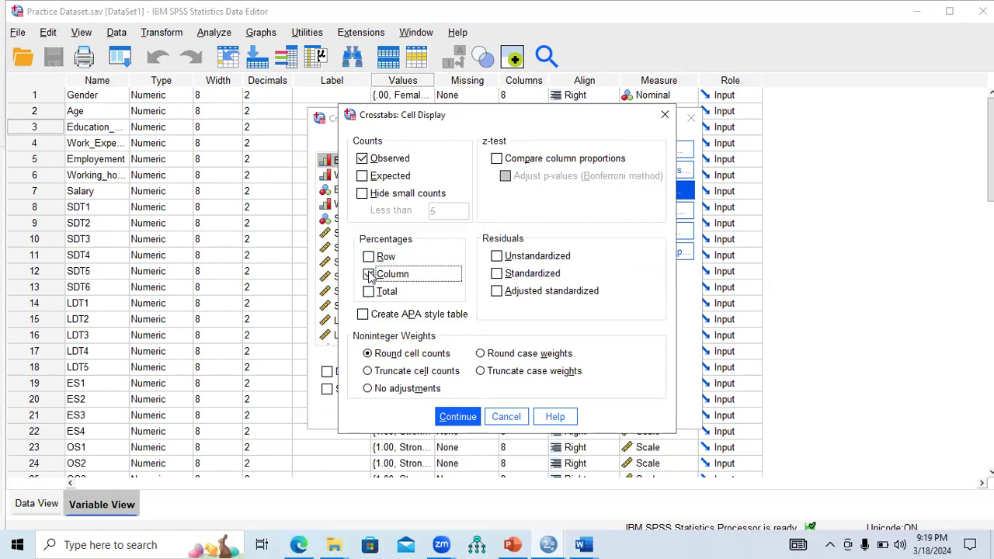
{"action": "left_click", "coordinate": [449, 418]}
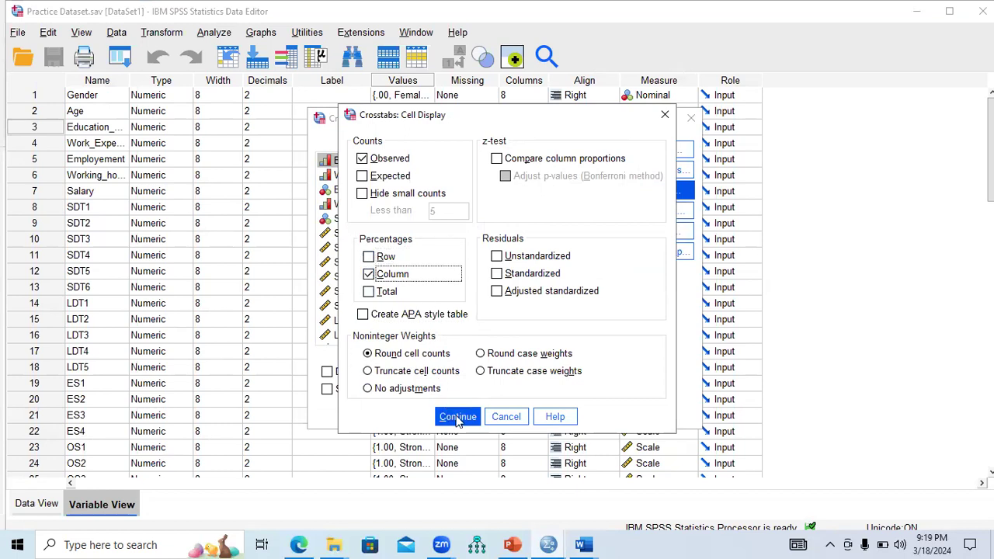
{"action": "left_click", "coordinate": [424, 414]}
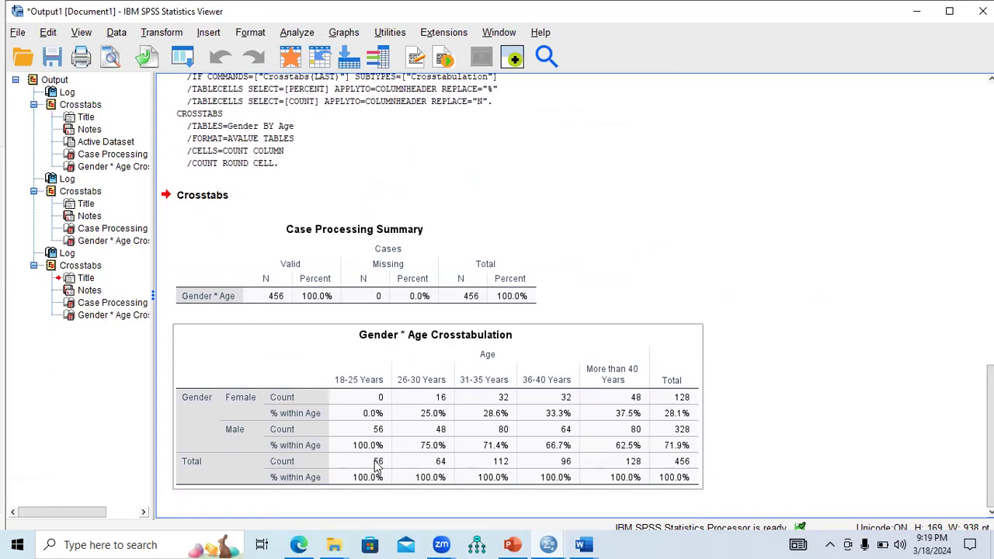
- Copy the new Gender * Age crosstabulation from the output and paste it into the Word document below the APA style table
{"action": "left_click", "coordinate": [347, 411]}
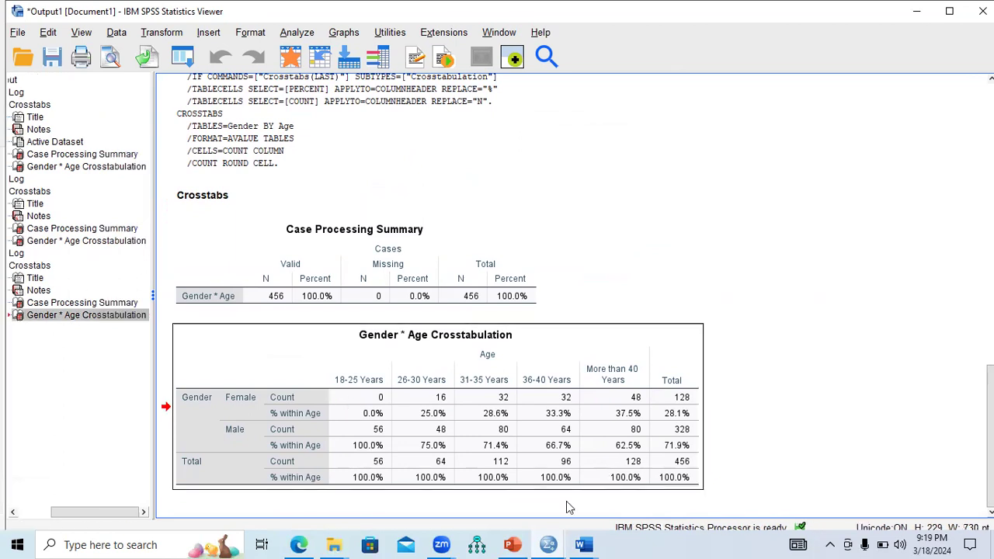
{"action": "left_click", "coordinate": [579, 543]}
{"action": "left_click", "coordinate": [537, 485]}
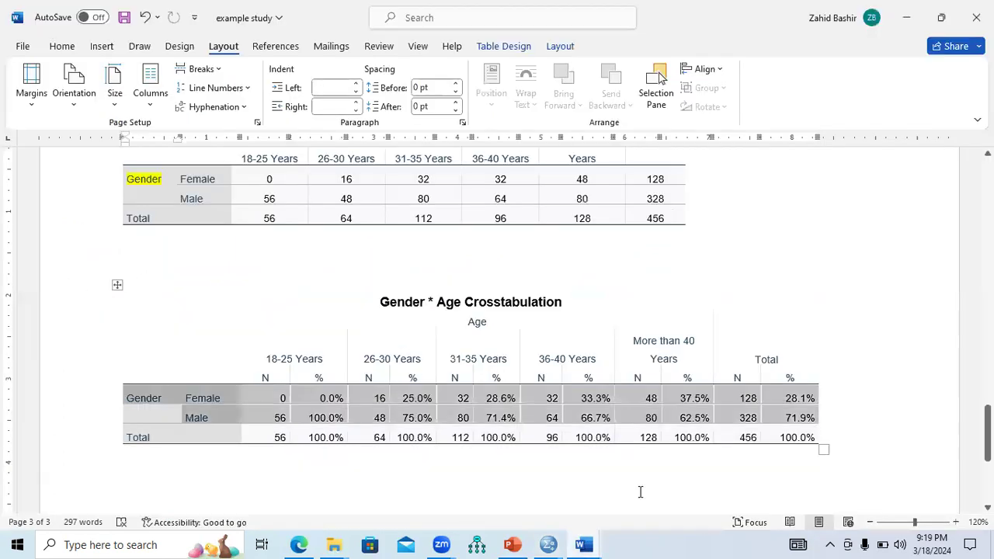
{"action": "scroll", "coordinate": [986, 435], "scroll_direction": "down", "scroll_amount": 1}
{"action": "scroll", "coordinate": [529, 336], "scroll_direction": "down", "scroll_amount": 3}
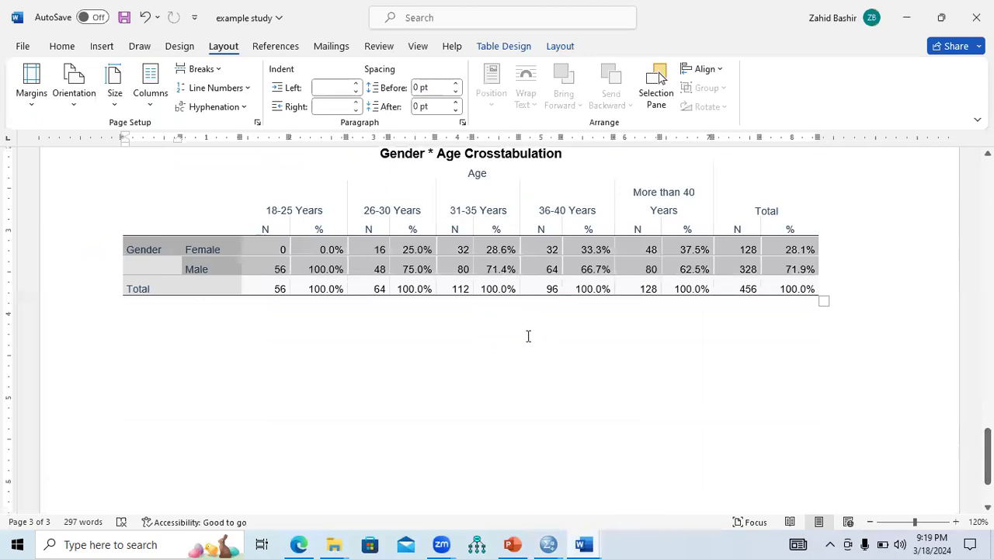
{"action": "left_click", "coordinate": [417, 350]}
{"action": "key", "text": "ctrl+v"}
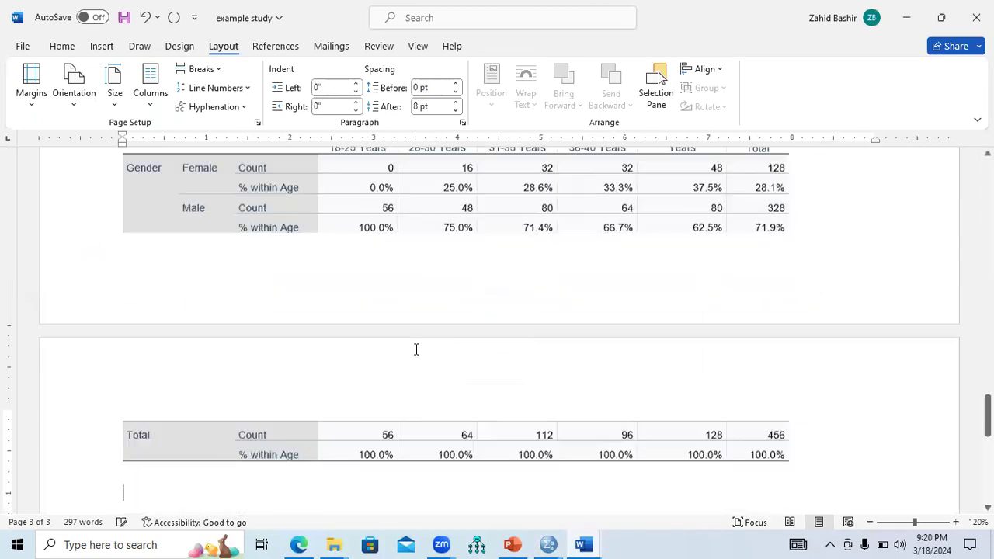
- Insert blank lines before the title of the newly pasted table to move the whole table onto the next page
{"action": "left_click_drag", "start_coordinate": [987, 425], "coordinate": [987, 402]}
{"action": "left_click", "coordinate": [352, 283]}
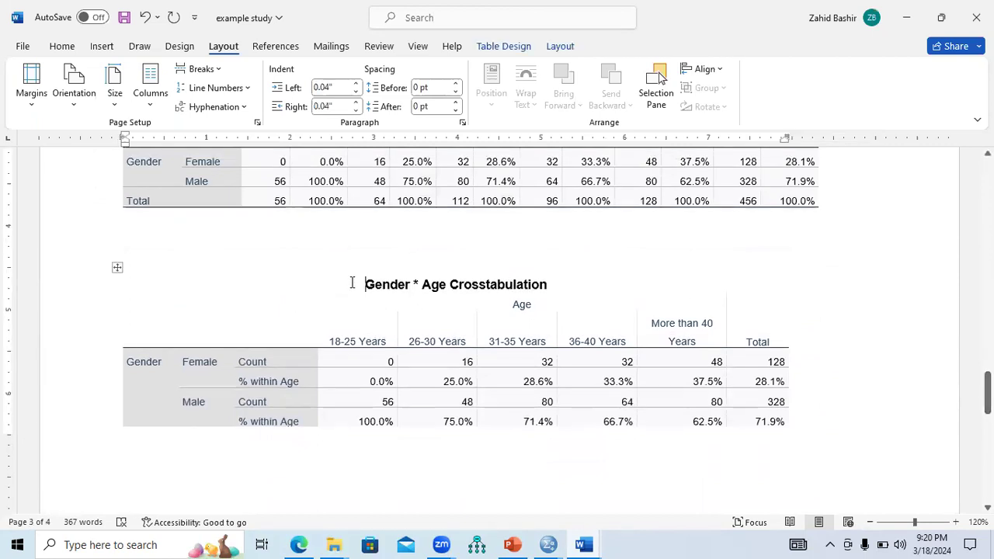
{"action": "key", "text": "Return"}
{"action": "key", "text": "Return"}
{"action": "key", "text": "Return"}
{"action": "key", "text": "Return"}
{"action": "key", "text": "Return"}
{"action": "key", "text": "Return"}
{"action": "key", "text": "Return"}
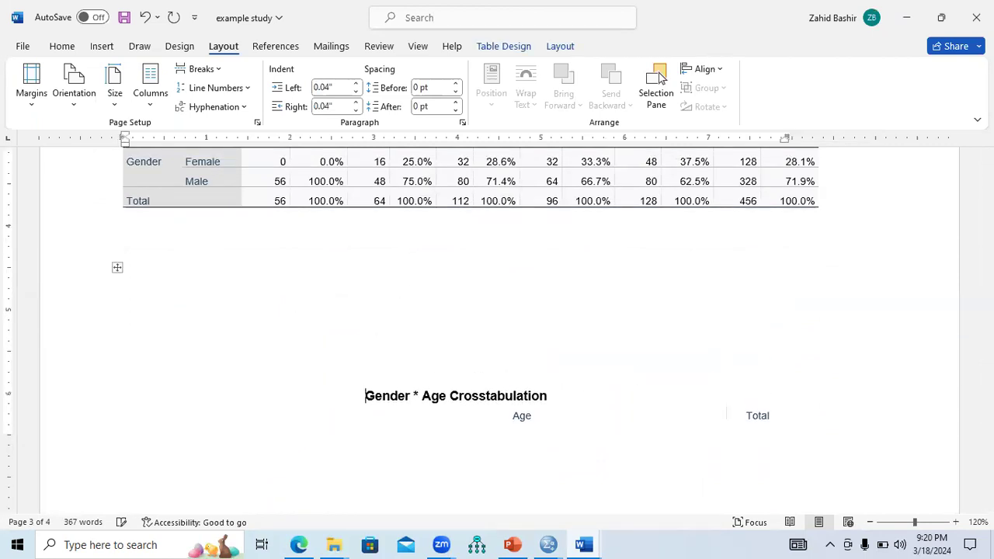
{"action": "key", "text": "Return"}
{"action": "key", "text": "Return"}
{"action": "key", "text": "Return"}
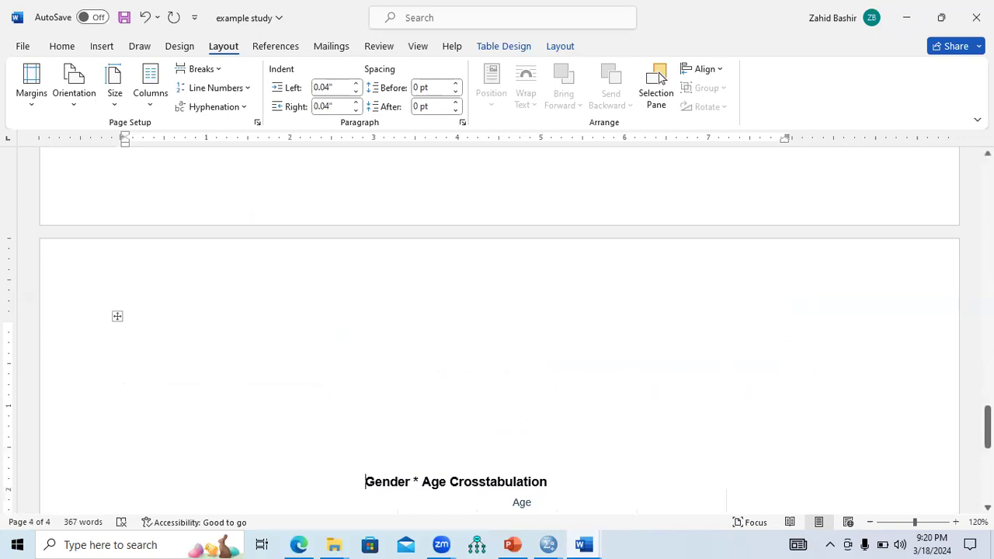
{"action": "left_click_drag", "start_coordinate": [988, 426], "coordinate": [987, 455]}
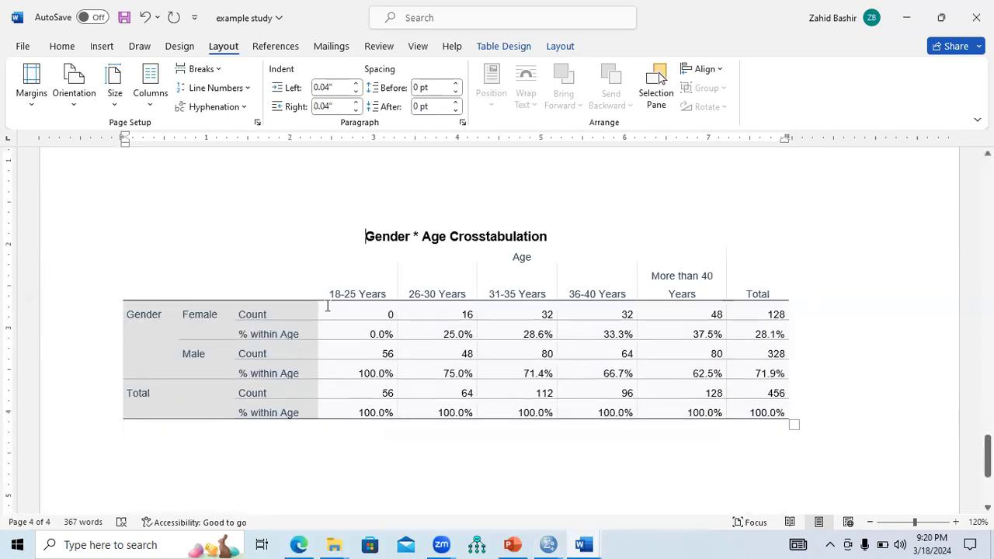
- Examine the counts and percentages within Age for female and male across the age groups in the pasted Word table
{"action": "left_click_drag", "start_coordinate": [341, 295], "coordinate": [379, 295]}
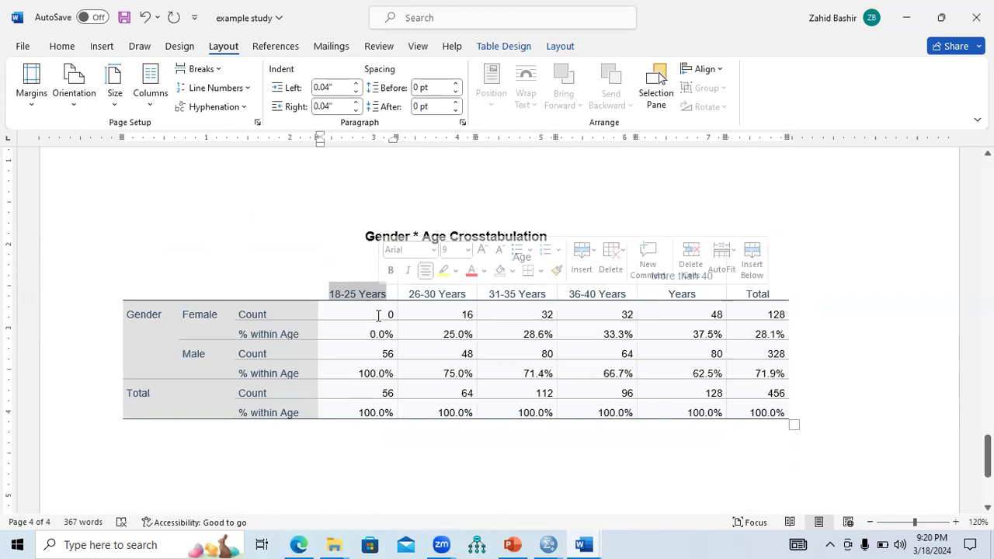
{"action": "left_click", "coordinate": [387, 315]}
{"action": "double_click", "coordinate": [390, 316]}
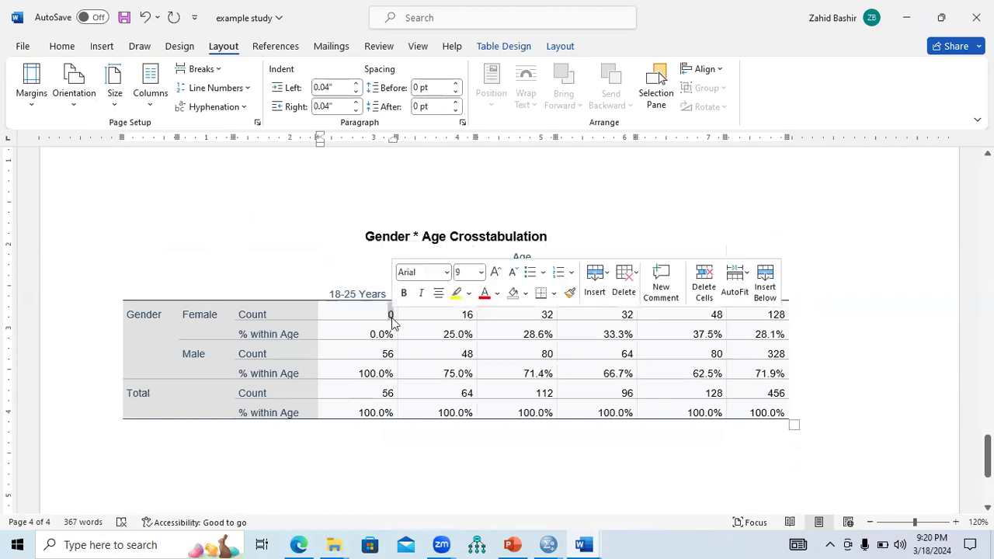
{"action": "left_click_drag", "start_coordinate": [370, 331], "coordinate": [396, 374]}
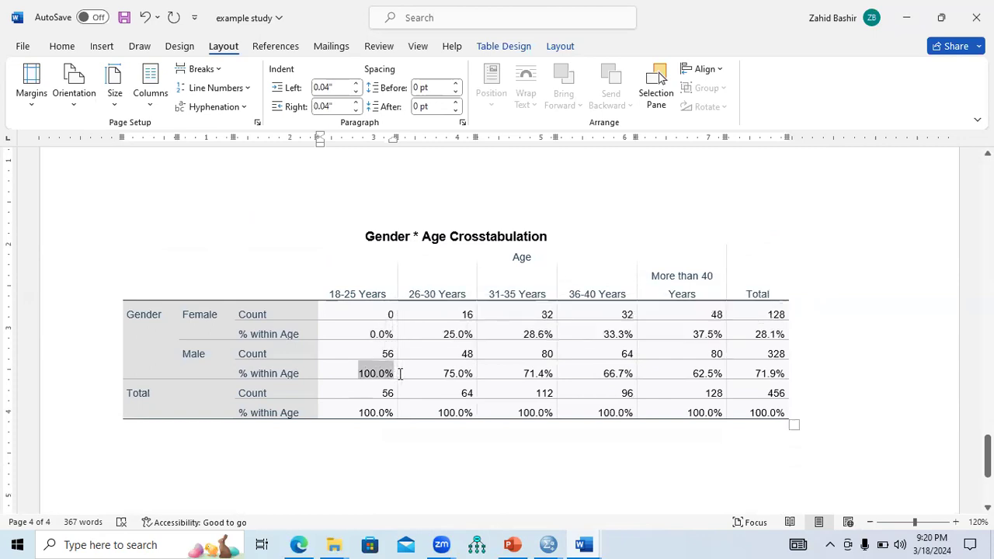
{"action": "left_click", "coordinate": [422, 374]}
{"action": "left_click_drag", "start_coordinate": [412, 293], "coordinate": [467, 376]}
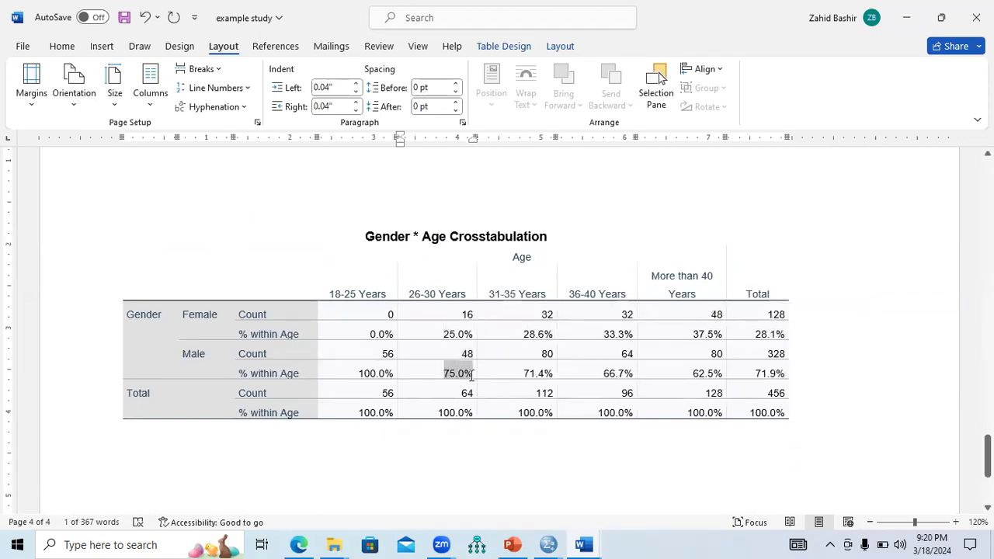
{"action": "left_click", "coordinate": [536, 413]}
{"action": "left_click_drag", "start_coordinate": [533, 309], "coordinate": [754, 416]}
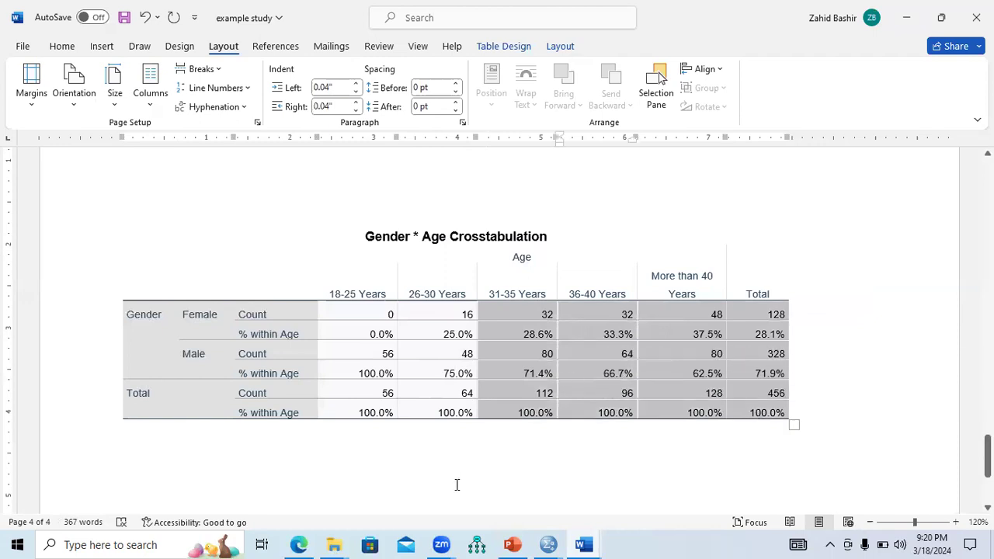
- Switch to the Practice Dataset window in SPSS
{"action": "left_click", "coordinate": [548, 544]}
{"action": "left_click", "coordinate": [581, 501]}
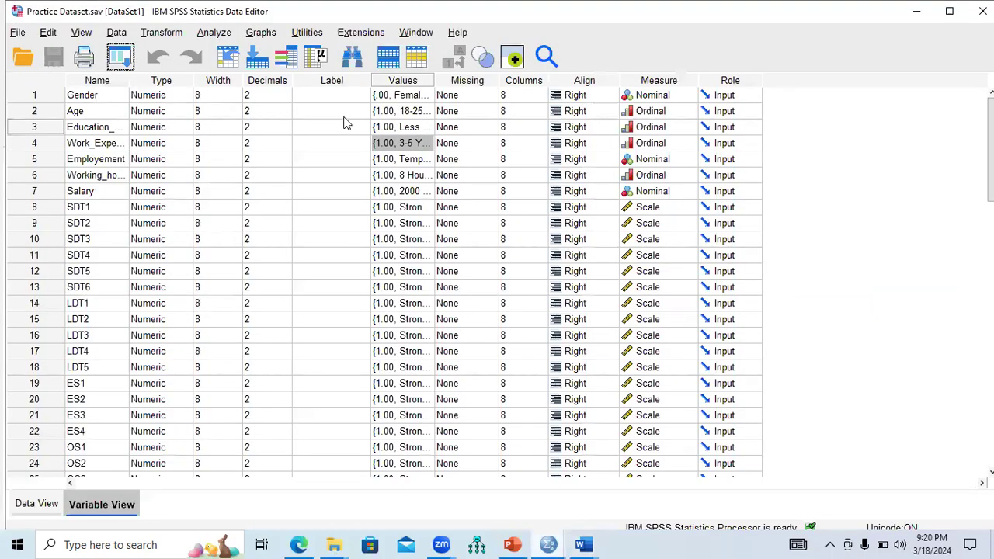
{"action": "left_click", "coordinate": [214, 34]}
{"action": "mouse_move", "coordinate": [303, 92]}
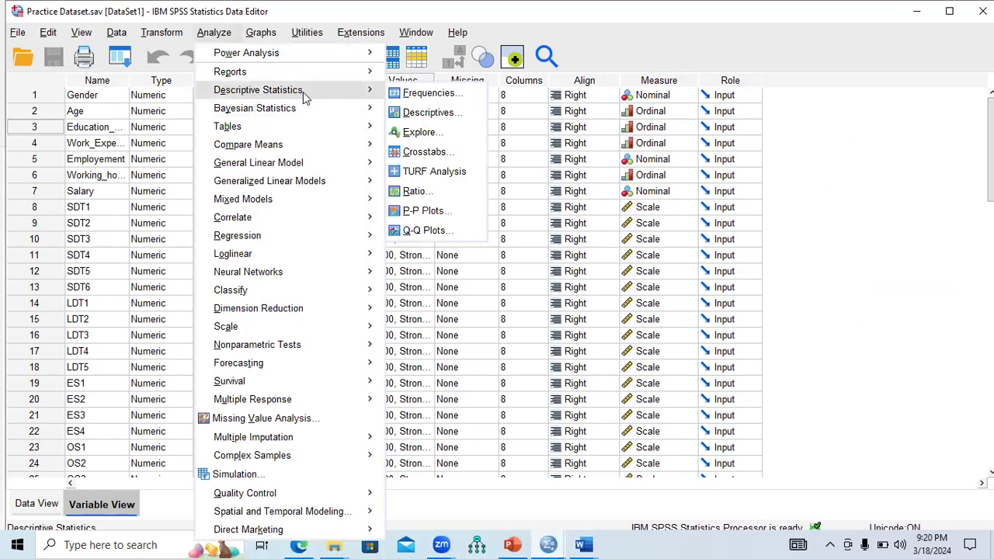
{"action": "left_click", "coordinate": [419, 114]}
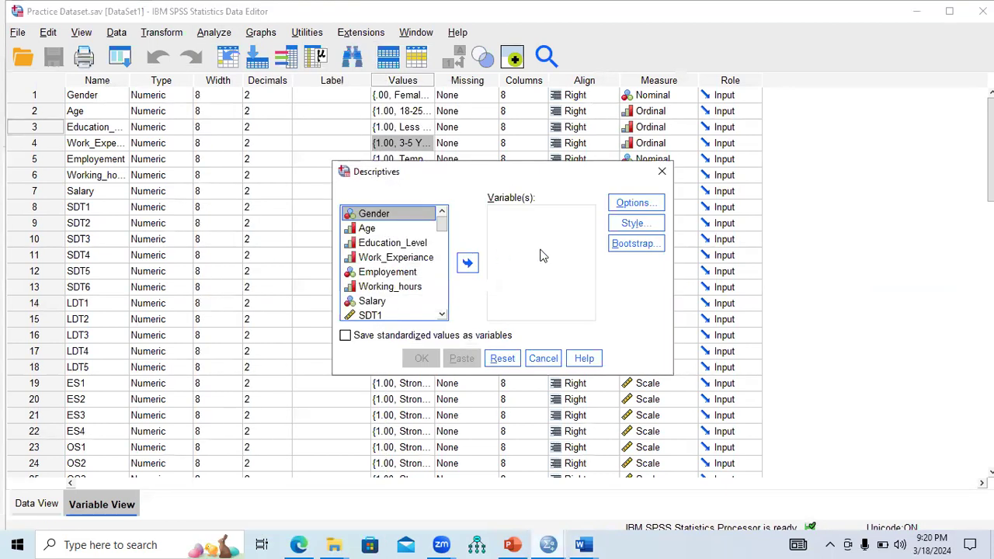
{"action": "left_click", "coordinate": [662, 171]}
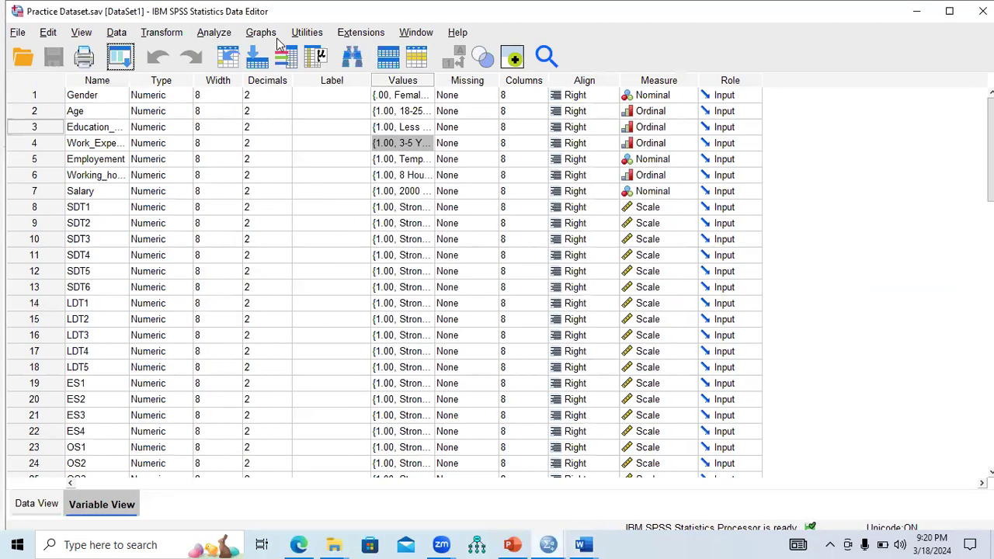
- Add row and total percentages to the cell display of the Gender by Age Crosstabs and run the crosstabulation
{"action": "left_click", "coordinate": [258, 35]}
{"action": "left_click", "coordinate": [213, 37]}
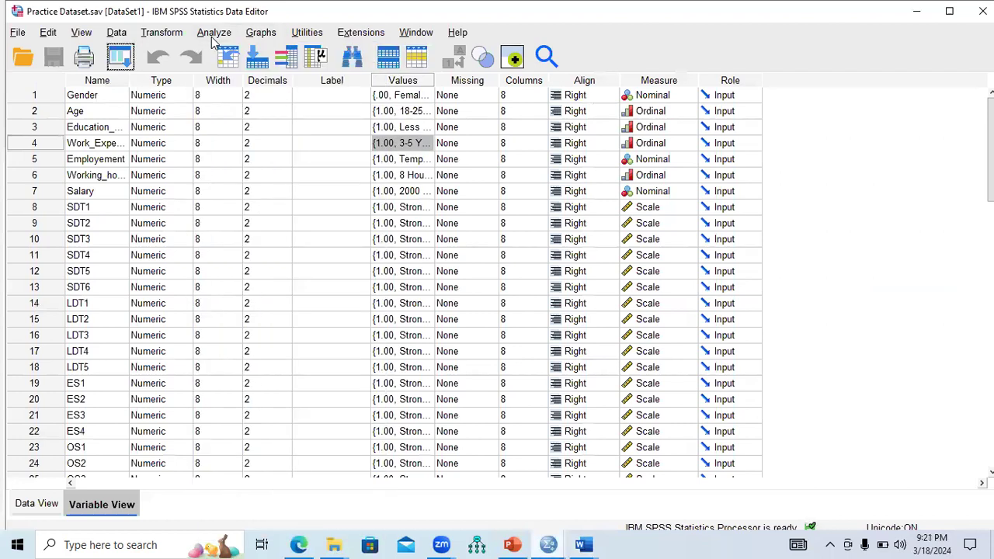
{"action": "left_click", "coordinate": [212, 37]}
{"action": "mouse_move", "coordinate": [342, 108]}
{"action": "mouse_move", "coordinate": [334, 90]}
{"action": "left_click", "coordinate": [440, 150]}
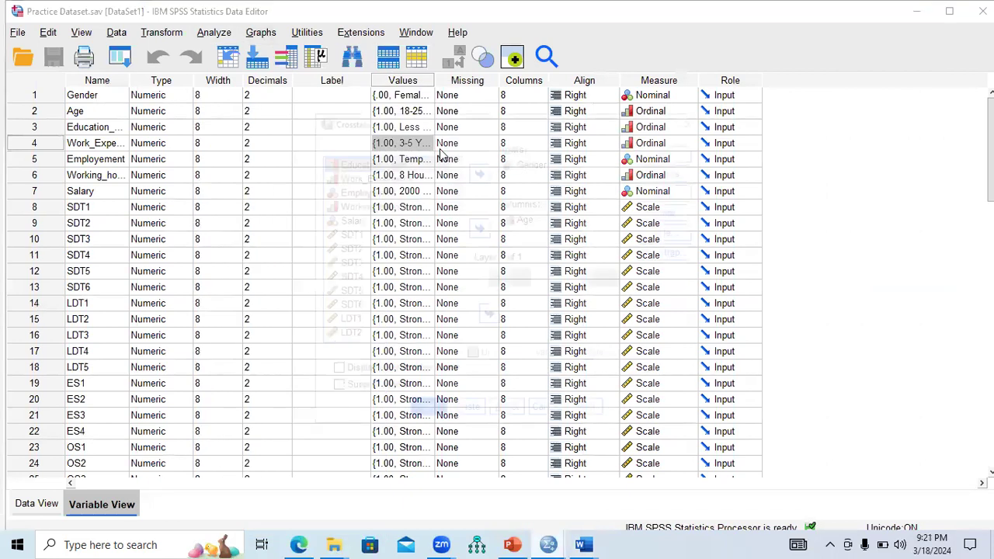
{"action": "left_click", "coordinate": [667, 190]}
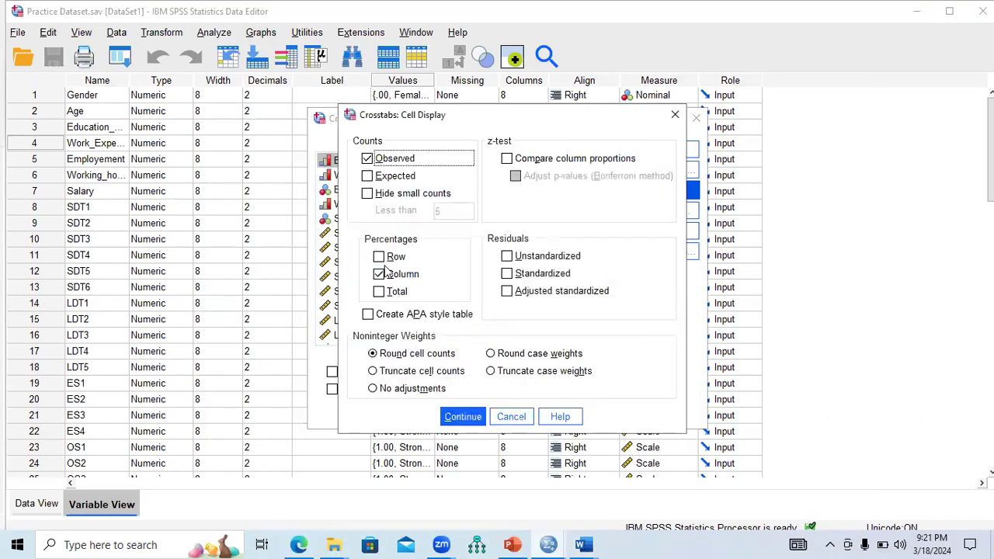
{"action": "left_click", "coordinate": [379, 257]}
{"action": "left_click", "coordinate": [379, 291]}
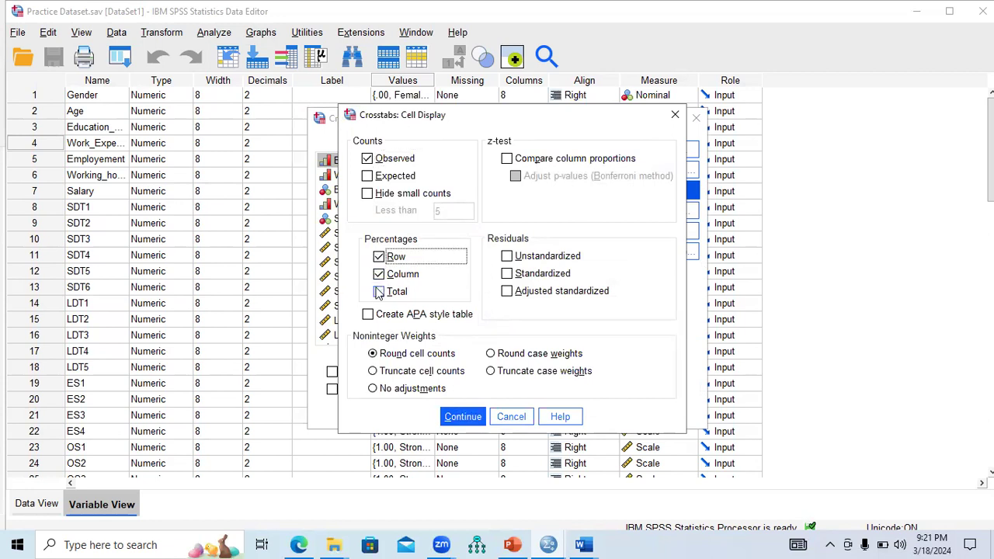
{"action": "left_click", "coordinate": [463, 417]}
{"action": "left_click", "coordinate": [424, 412]}
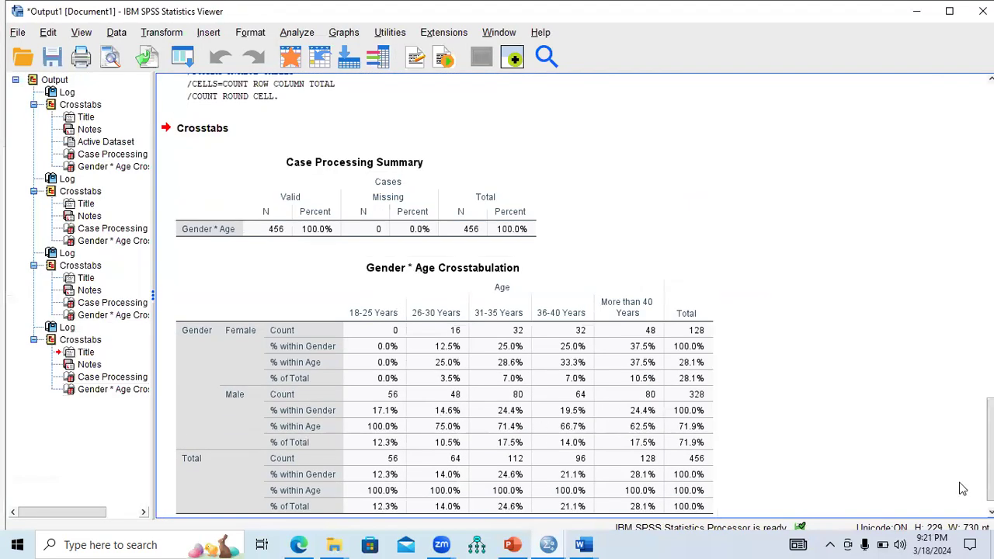
- Compare the crosstabulation containing row, column and total percentages with the earlier column-percentage table in the output
{"action": "scroll", "coordinate": [967, 486], "scroll_direction": "down", "scroll_amount": 1}
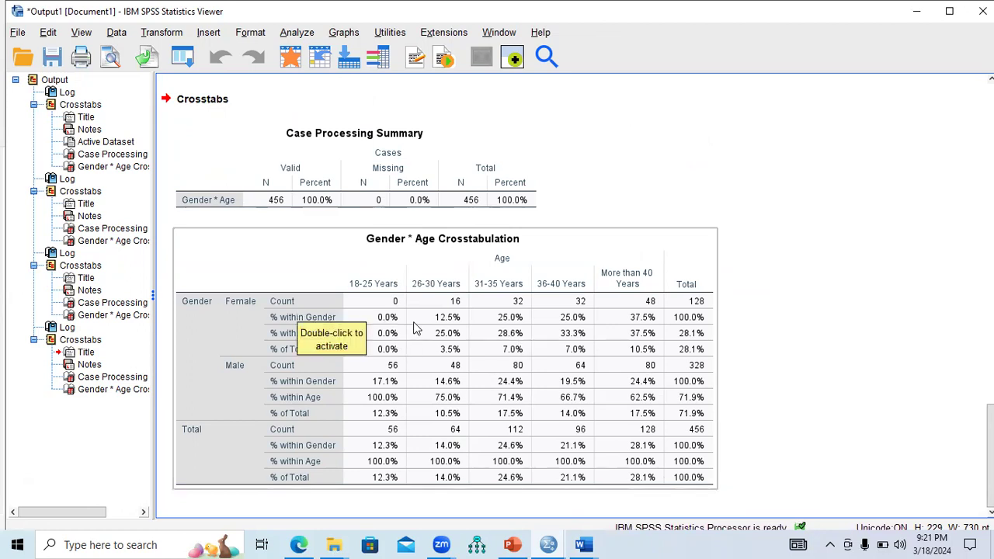
{"action": "left_click", "coordinate": [286, 313]}
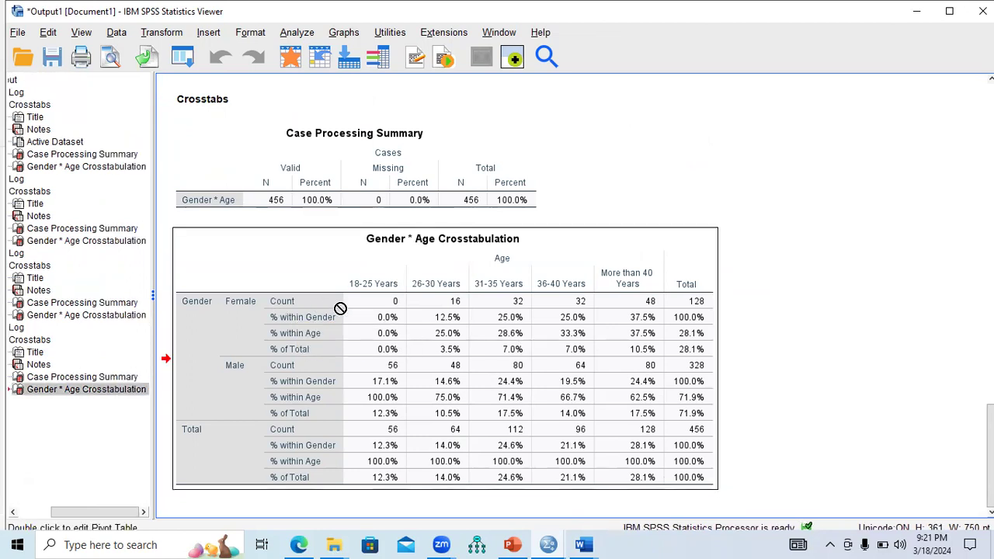
{"action": "double_click", "coordinate": [370, 352]}
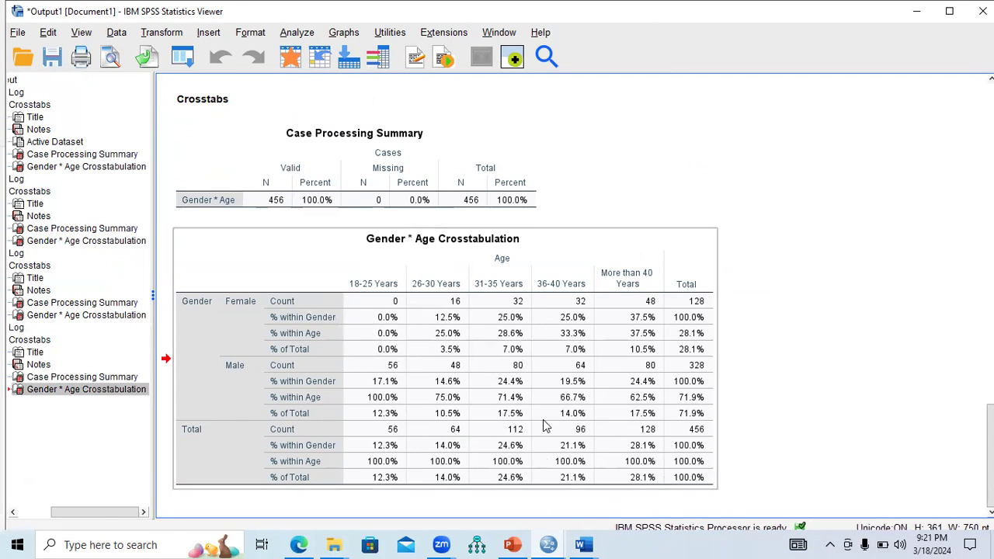
{"action": "scroll", "coordinate": [575, 295], "scroll_direction": "up", "scroll_amount": 9}
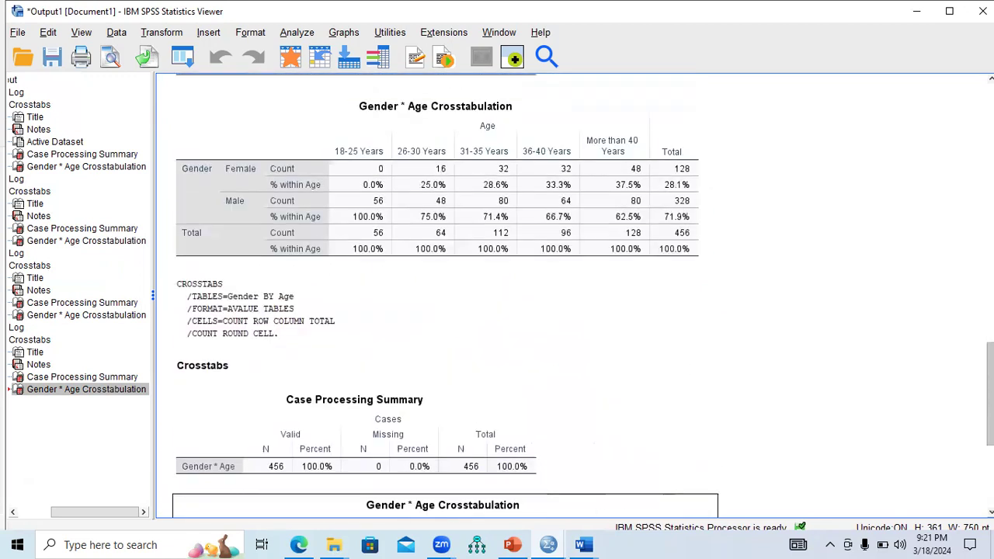
{"action": "left_click", "coordinate": [459, 291]}
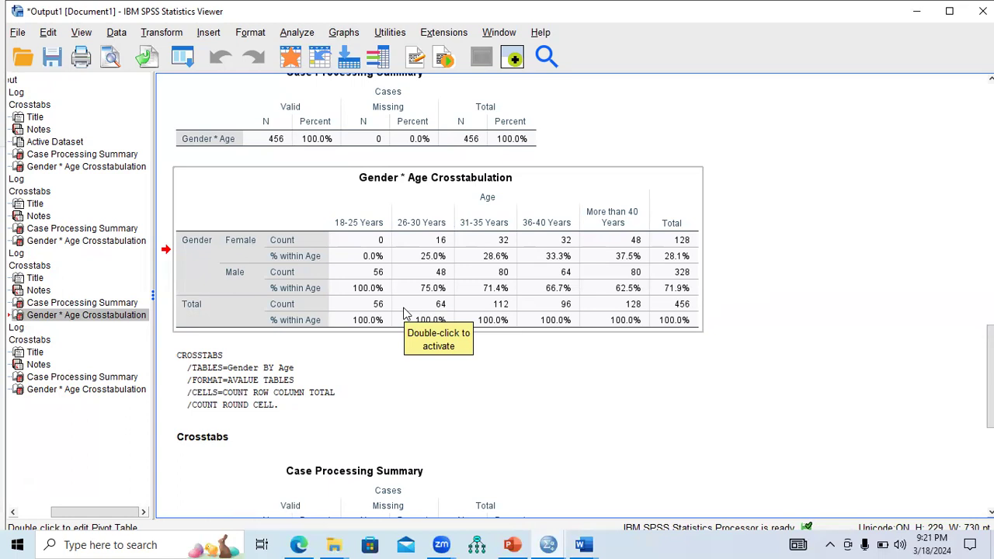
- Return to the Practice Dataset and add Employement as a second column variable beside Age in the Gender Crosstabs
{"action": "left_click", "coordinate": [549, 544]}
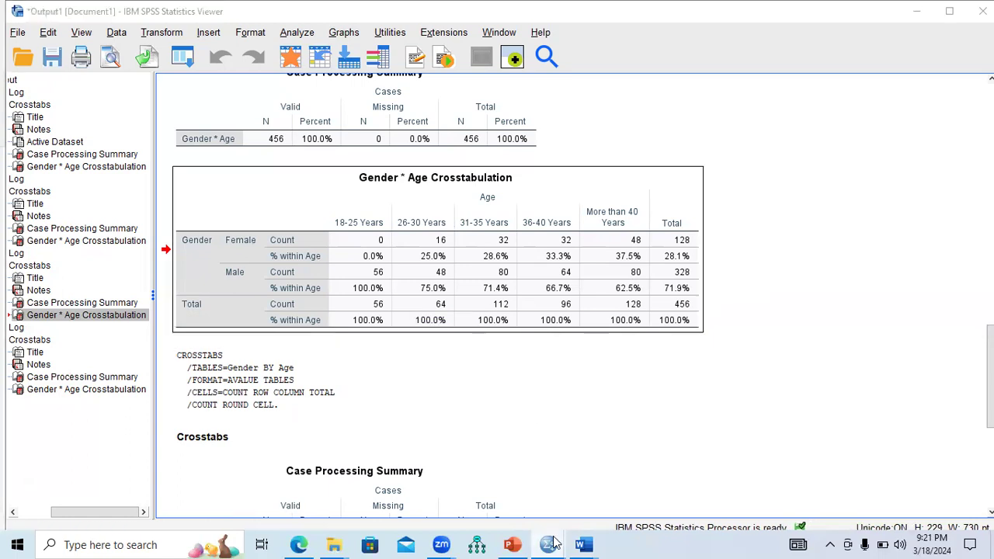
{"action": "left_click", "coordinate": [587, 503]}
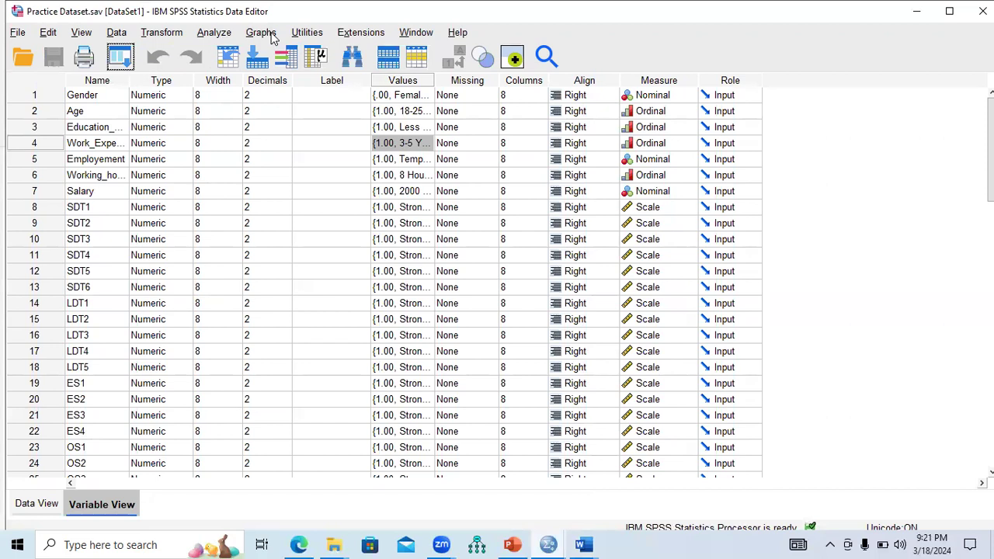
{"action": "left_click", "coordinate": [214, 32]}
{"action": "mouse_move", "coordinate": [295, 93]}
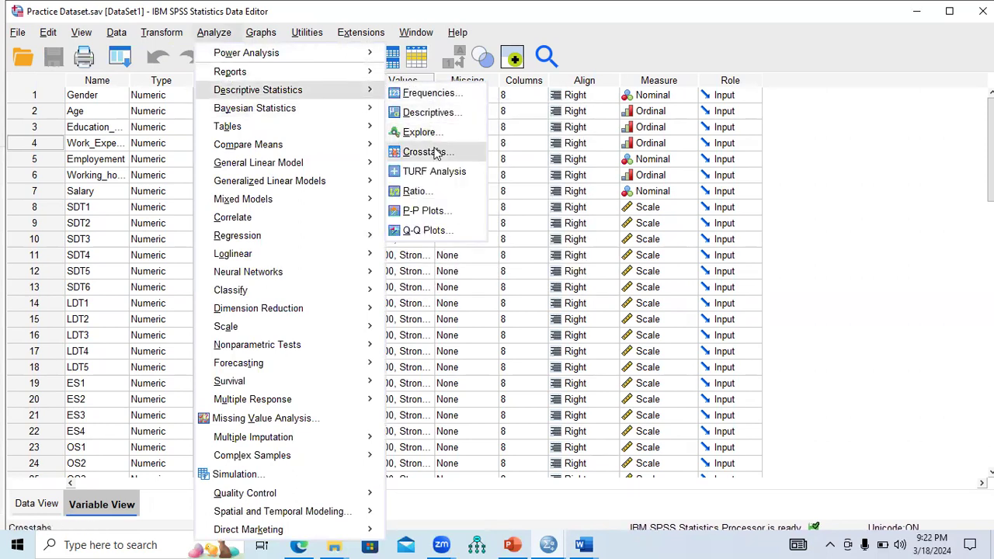
{"action": "left_click", "coordinate": [424, 152]}
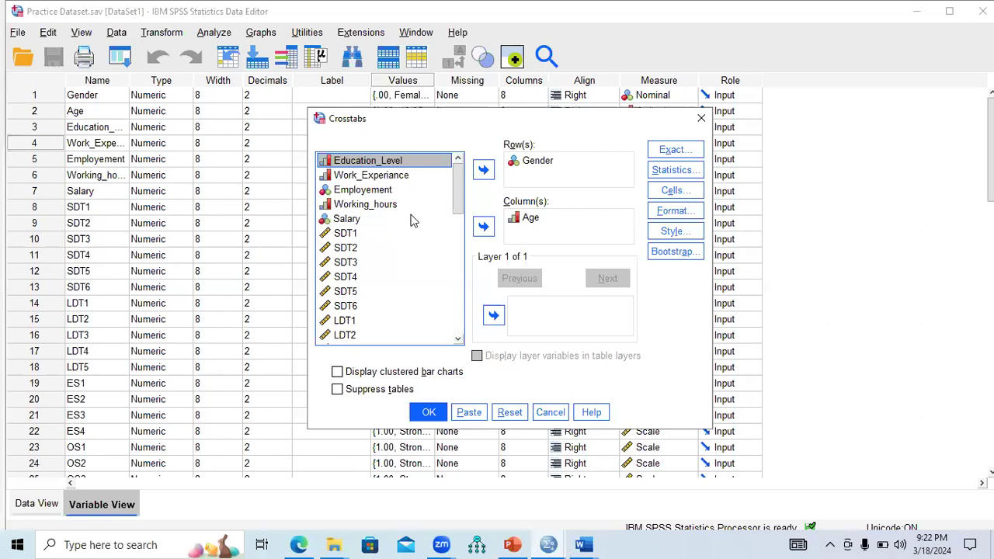
{"action": "left_click", "coordinate": [383, 193]}
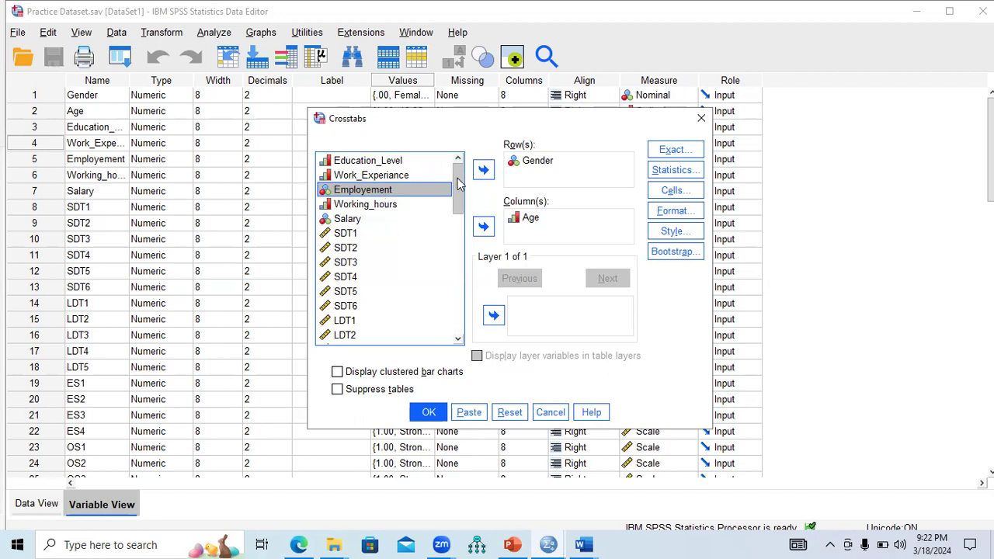
{"action": "left_click", "coordinate": [483, 227]}
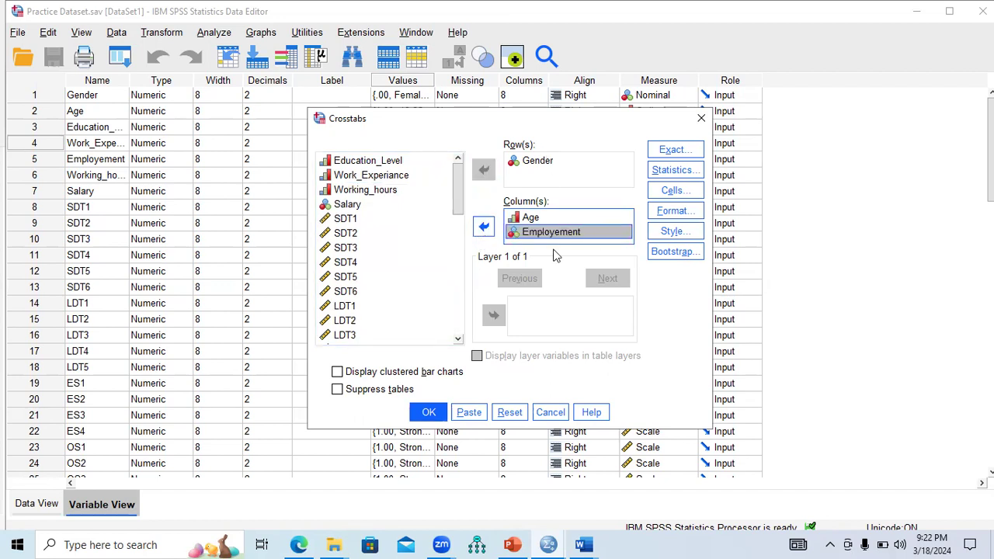
- Turn off row and total percentages, keeping only column percentages, and run the Gender by Age and Employement crosstabulations
{"action": "left_click", "coordinate": [673, 190]}
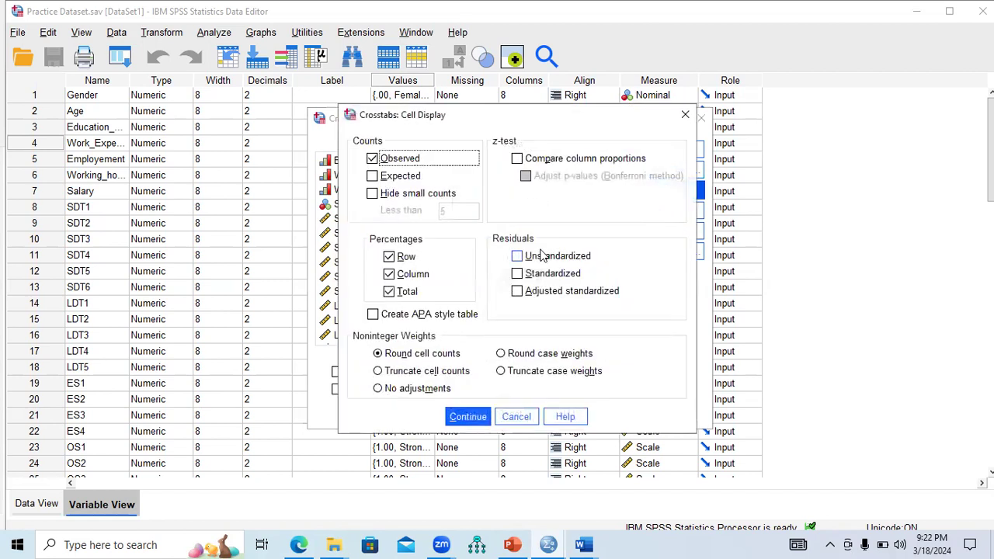
{"action": "left_click", "coordinate": [389, 291]}
{"action": "left_click", "coordinate": [388, 258]}
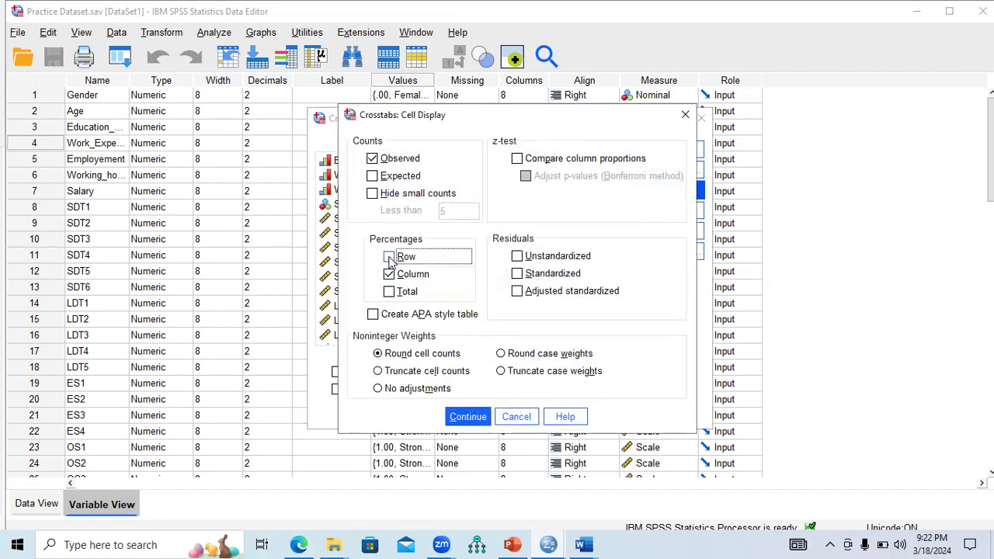
{"action": "left_click", "coordinate": [468, 419]}
{"action": "left_click", "coordinate": [438, 412]}
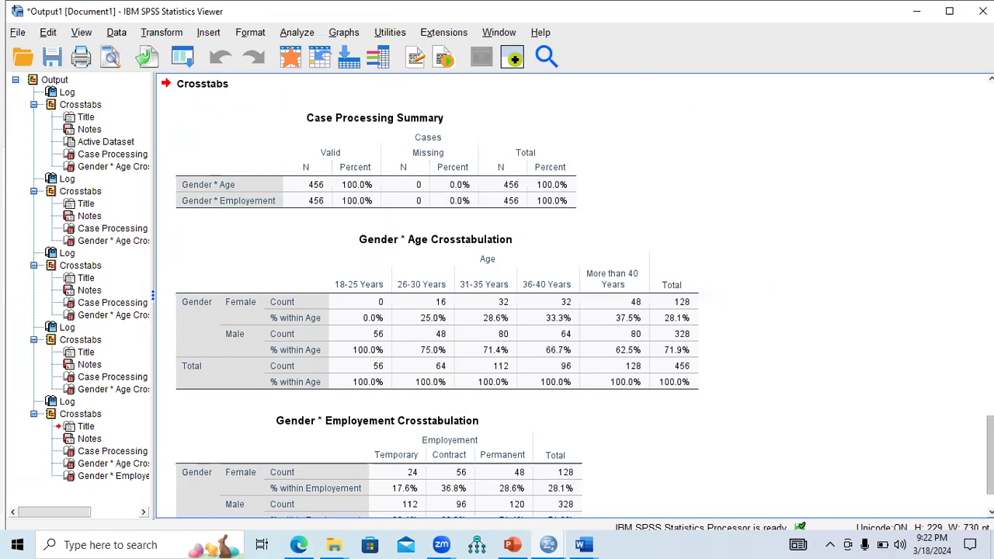
- Review the Gender * Age and Gender * Employement crosstabulations, examining counts and column percentages for each gender
{"action": "scroll", "coordinate": [497, 295], "scroll_direction": "down", "scroll_amount": 2}
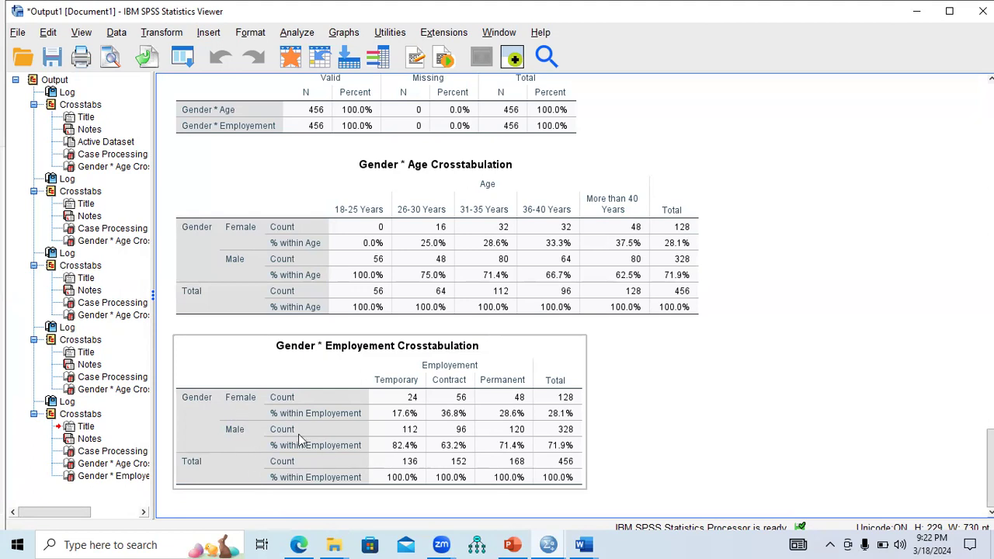
{"action": "left_click_drag", "start_coordinate": [420, 462], "coordinate": [649, 469]}
{"action": "scroll", "coordinate": [648, 469], "scroll_direction": "up", "scroll_amount": 3}
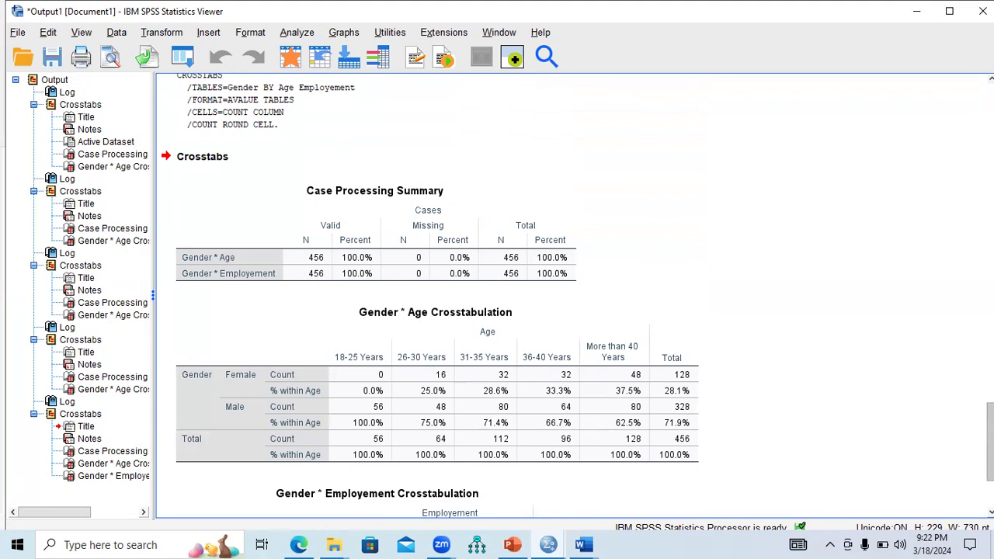
{"action": "scroll", "coordinate": [578, 294], "scroll_direction": "down", "scroll_amount": 3}
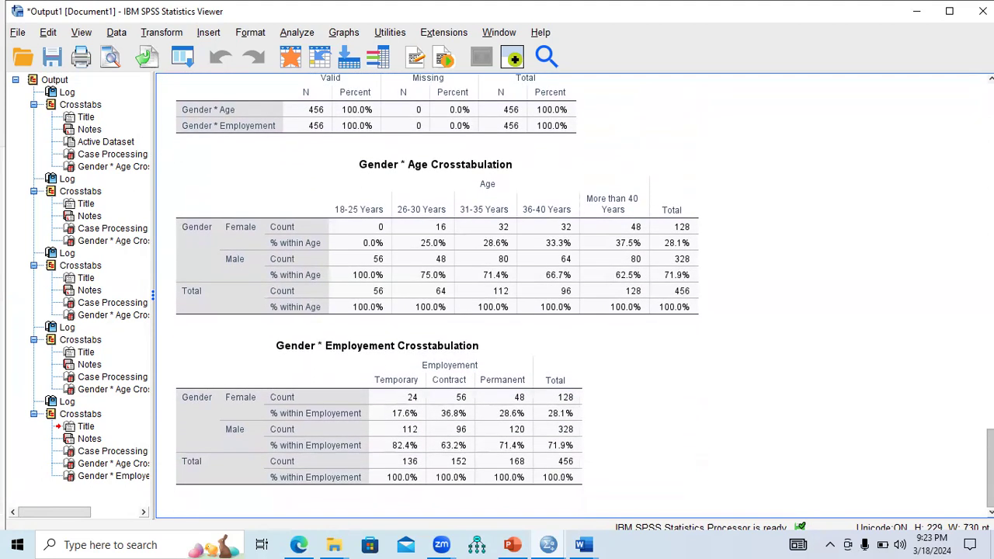
{"action": "left_click", "coordinate": [481, 273]}
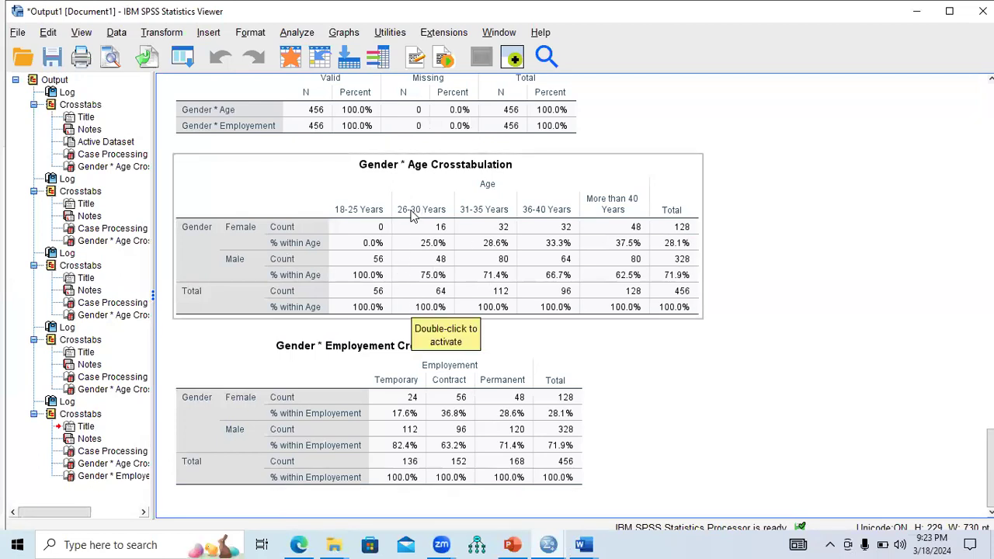
{"action": "left_click", "coordinate": [414, 418]}
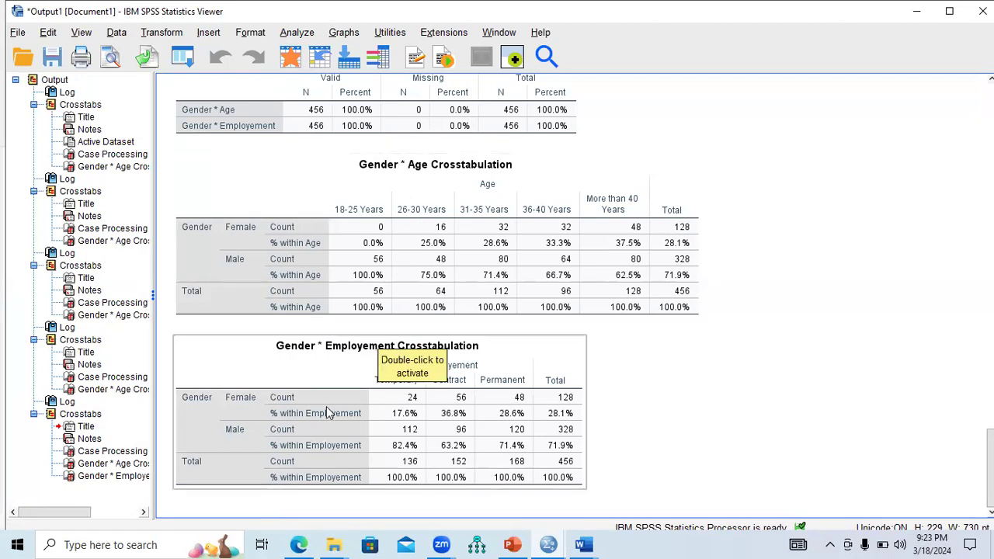
{"action": "left_click", "coordinate": [526, 409]}
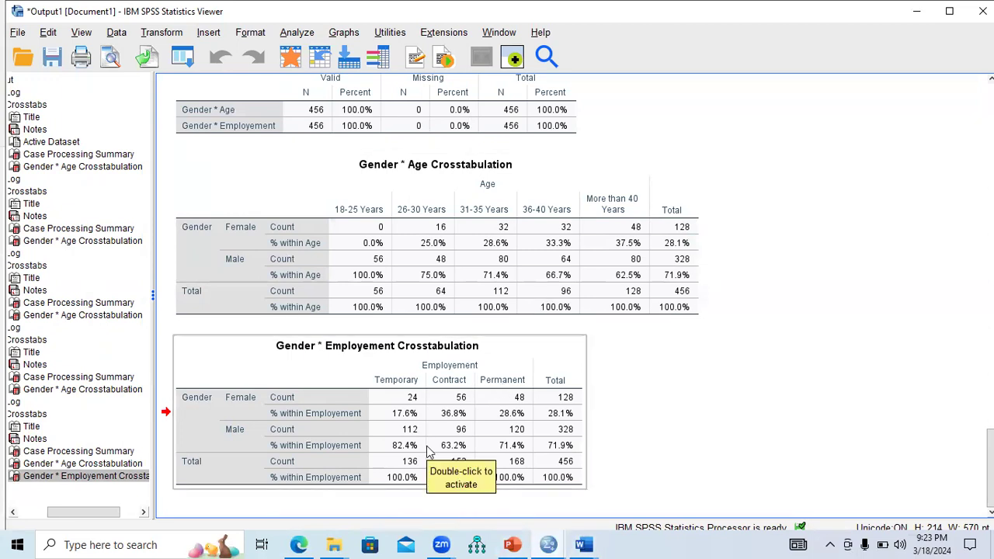
{"action": "left_click", "coordinate": [450, 277]}
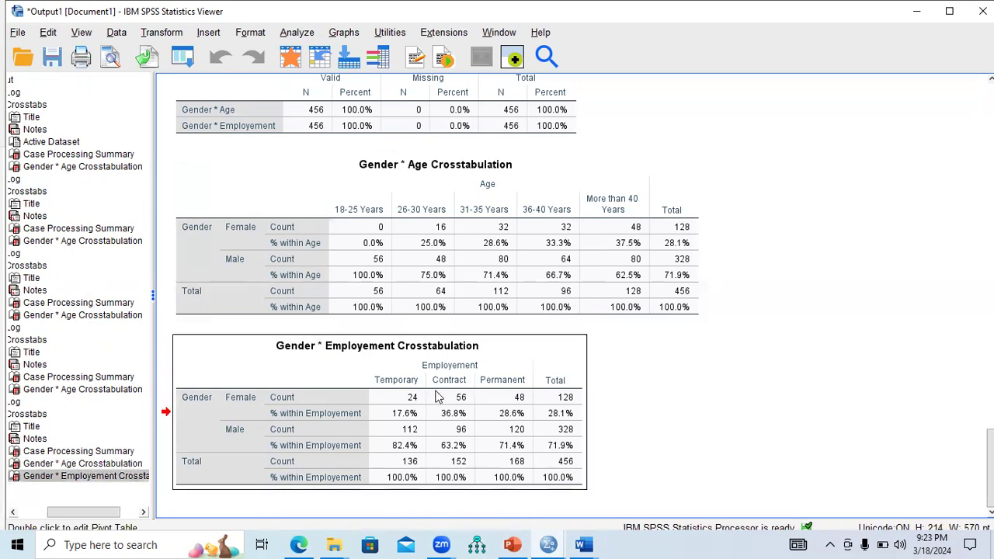
{"action": "left_click", "coordinate": [412, 381]}
{"action": "left_click", "coordinate": [389, 257]}
{"action": "left_click", "coordinate": [382, 416]}
{"action": "left_click_drag", "start_coordinate": [355, 403], "coordinate": [312, 335]}
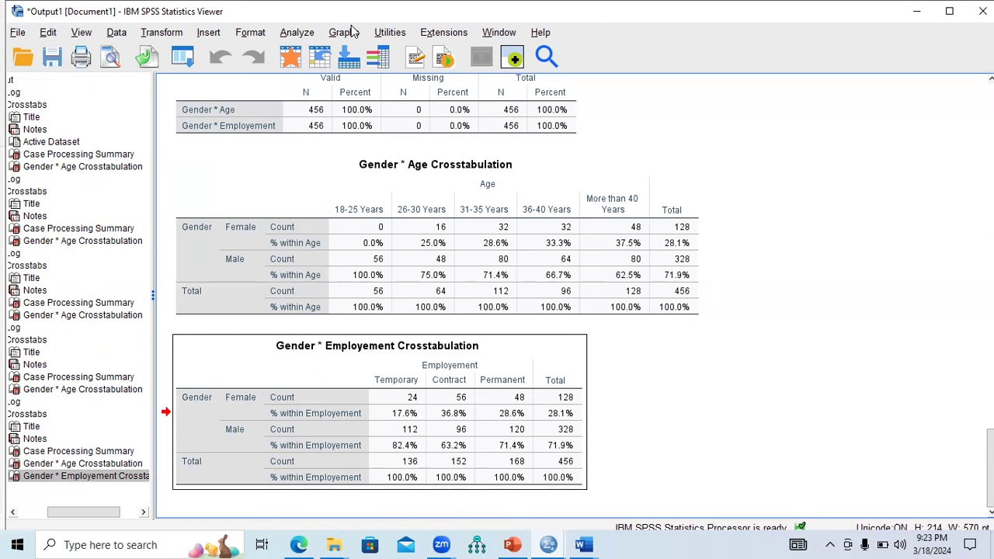
- Reopen the Crosstabs setup and remove Employement from the column variables, keeping Gender in rows and Age in columns
{"action": "left_click", "coordinate": [297, 32]}
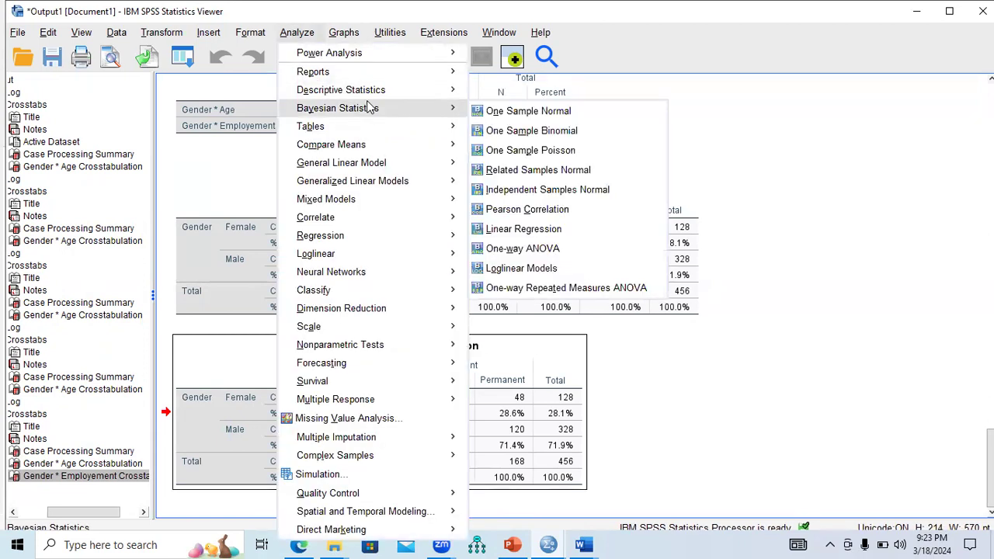
{"action": "left_click", "coordinate": [512, 152]}
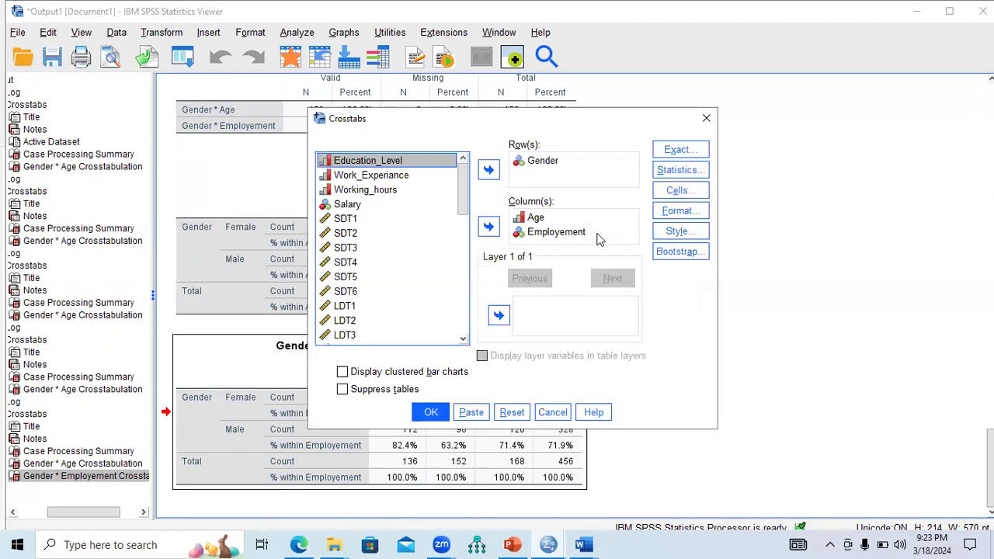
{"action": "left_click", "coordinate": [556, 233]}
{"action": "left_click", "coordinate": [488, 226]}
- Inspect the Crosstabs table format, table style and cell display options, closing each without making changes
{"action": "left_click", "coordinate": [678, 210]}
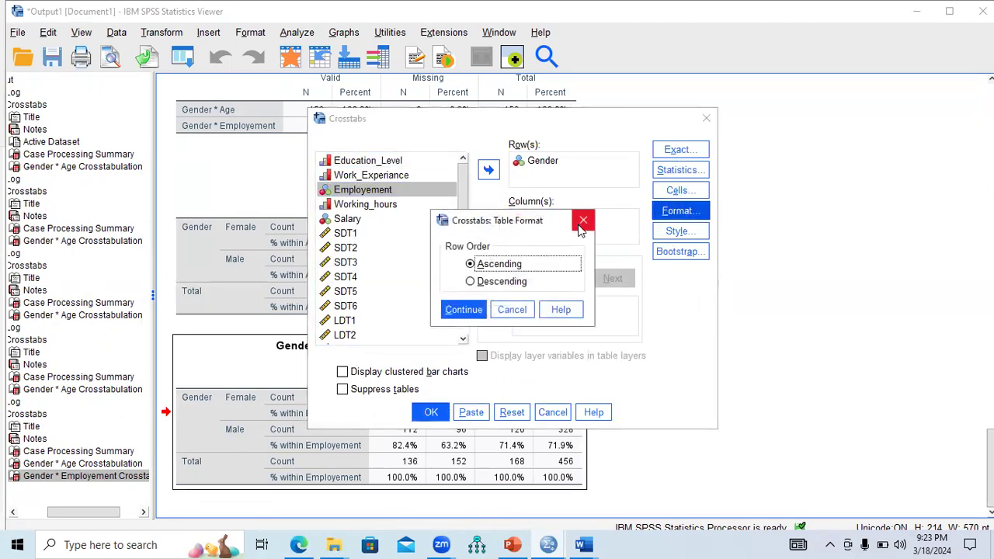
{"action": "left_click", "coordinate": [583, 220]}
{"action": "left_click", "coordinate": [671, 228]}
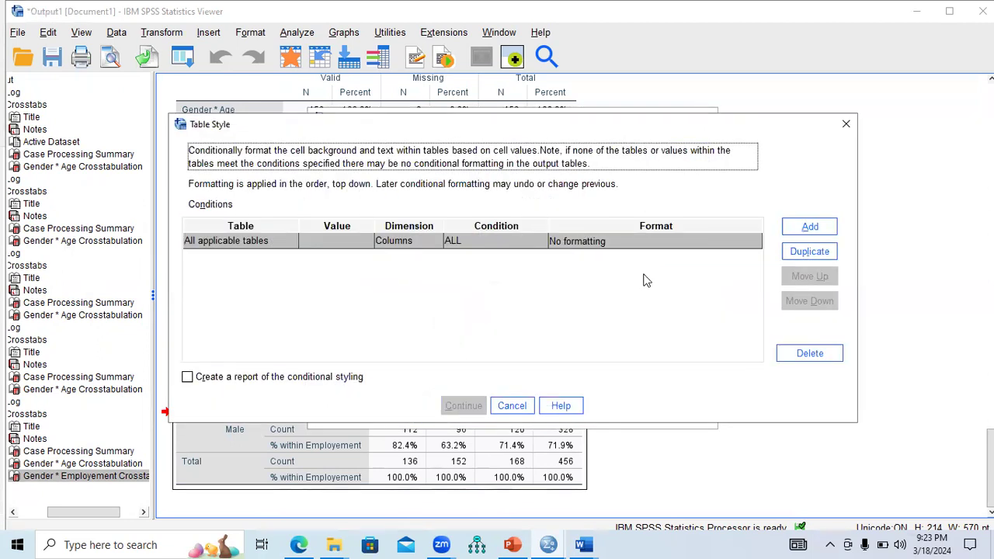
{"action": "left_click", "coordinate": [843, 125]}
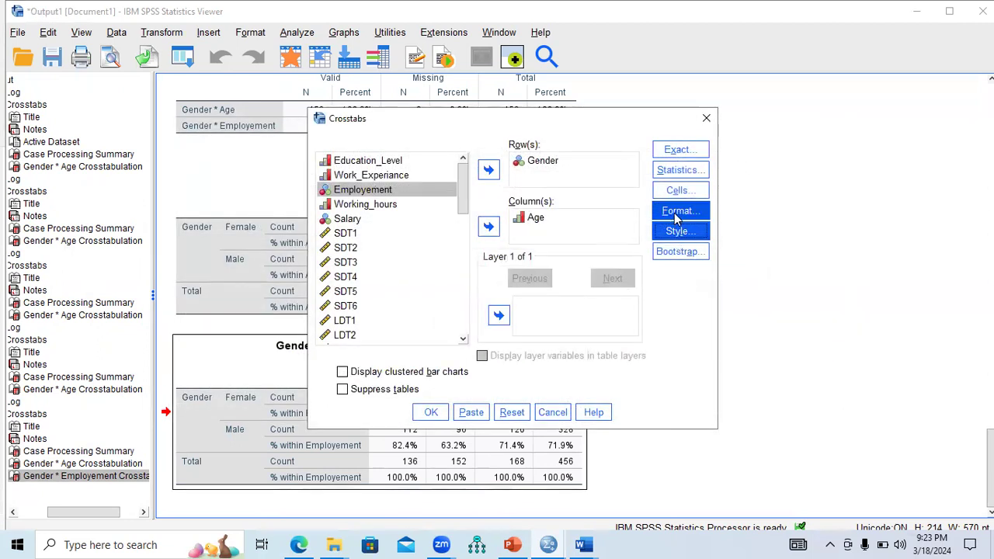
{"action": "left_click", "coordinate": [677, 191]}
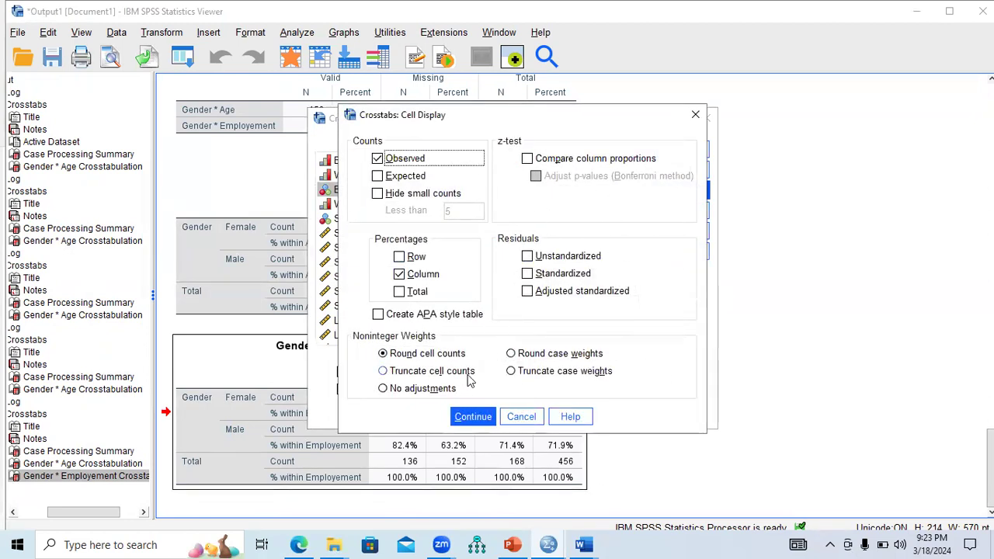
{"action": "left_click", "coordinate": [695, 115]}
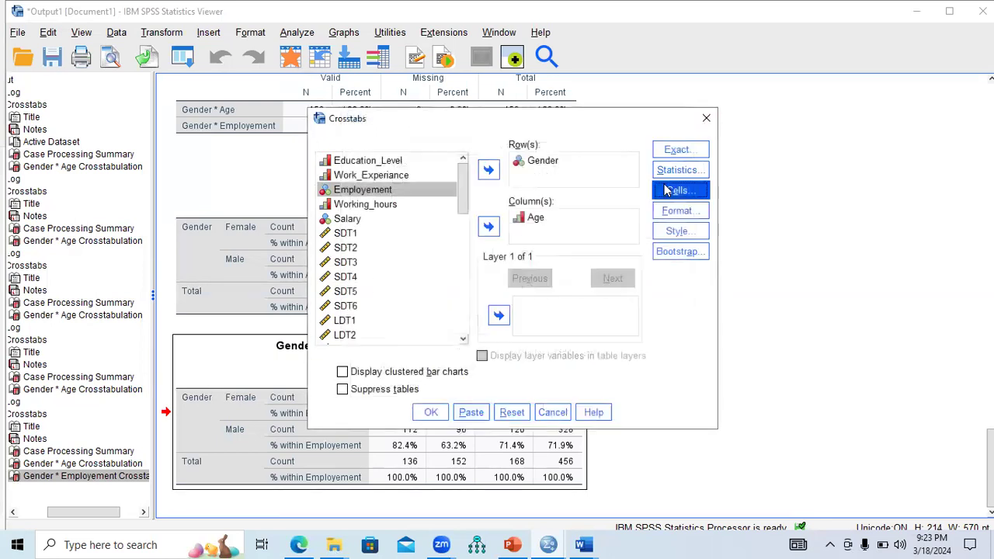
- Enable the Chi-square statistic and run the Gender by Age crosstabulation
{"action": "left_click", "coordinate": [676, 172]}
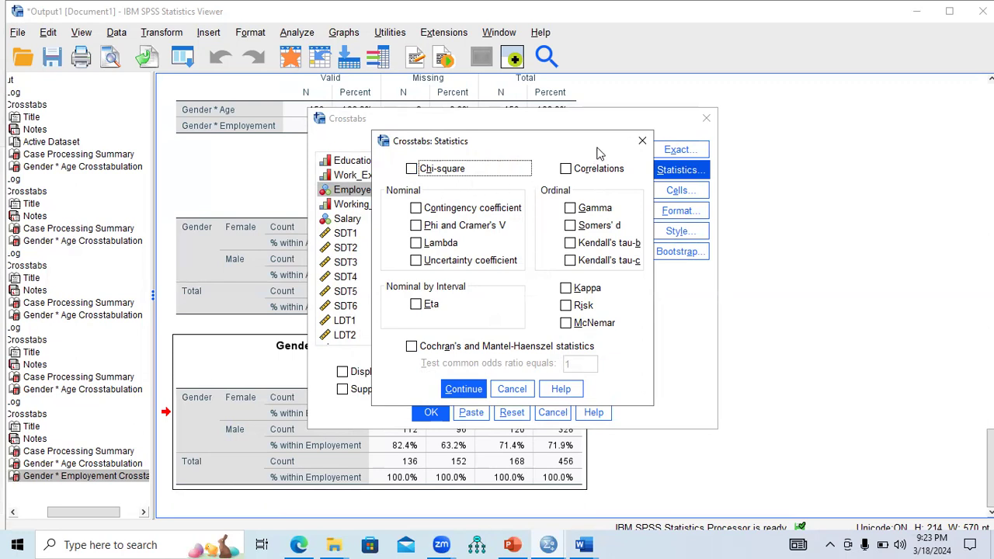
{"action": "left_click", "coordinate": [413, 170]}
{"action": "left_click_drag", "start_coordinate": [539, 146], "coordinate": [598, 278]}
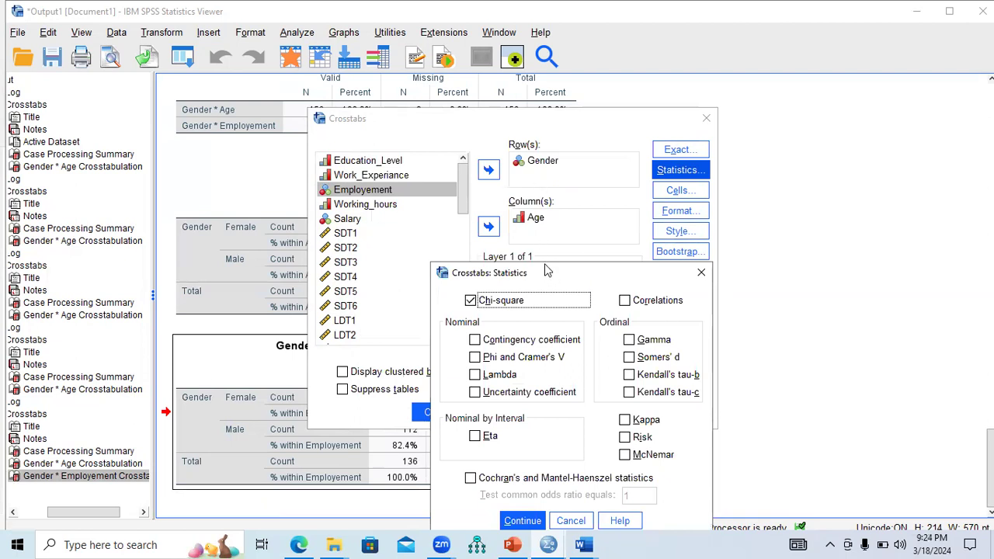
{"action": "left_click_drag", "start_coordinate": [547, 270], "coordinate": [473, 138]}
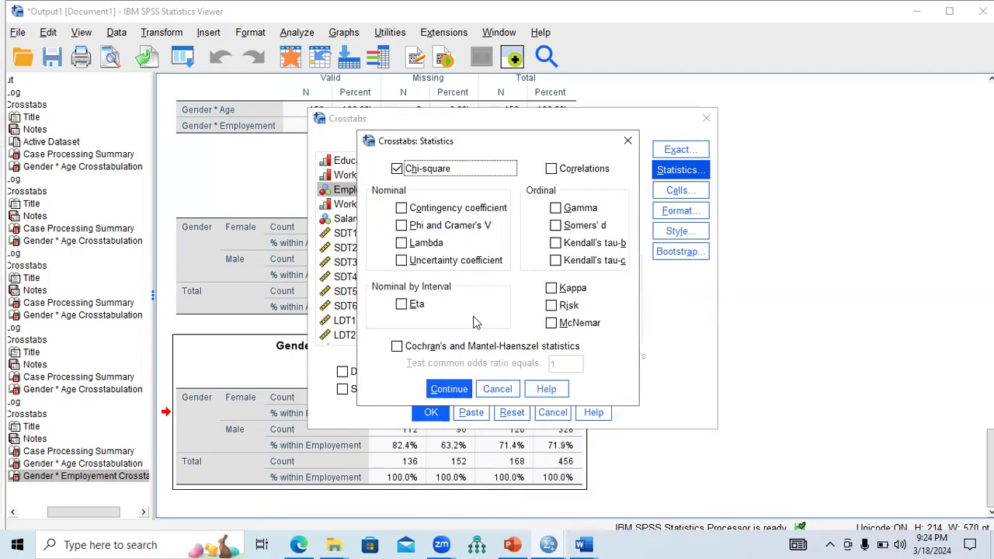
{"action": "left_click", "coordinate": [451, 389]}
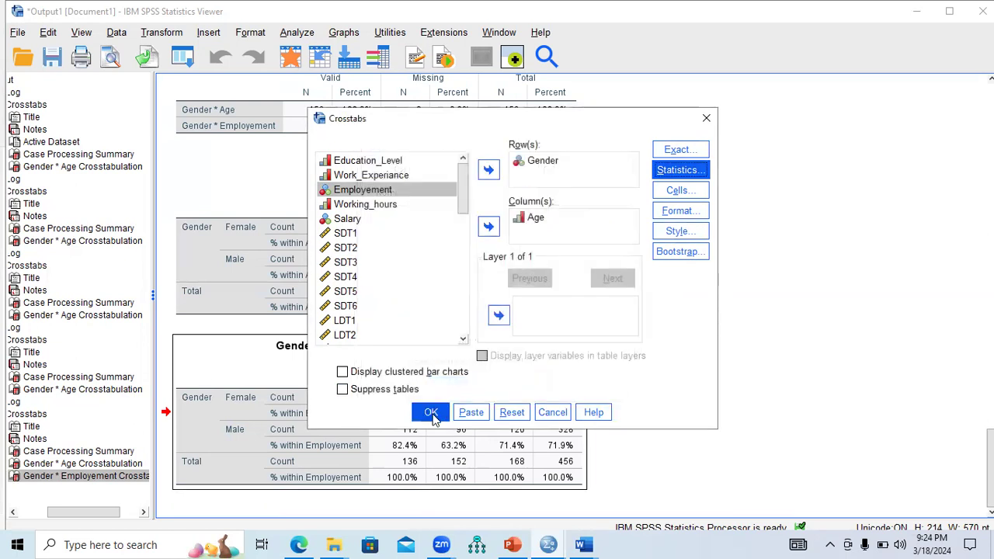
{"action": "left_click", "coordinate": [432, 413]}
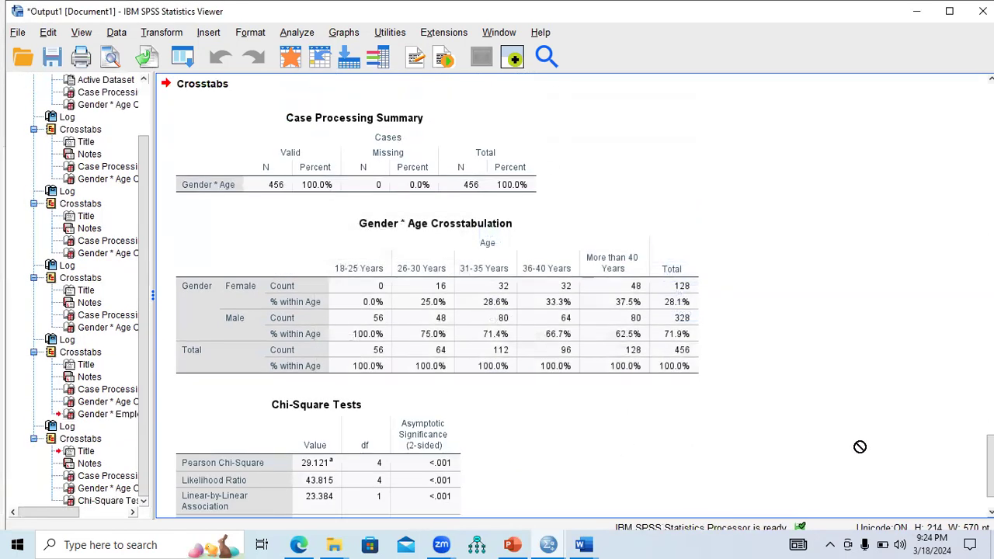
- Examine the Chi-Square Tests table together with the new Gender * Age crosstabulation in the output
{"action": "left_click", "coordinate": [383, 460]}
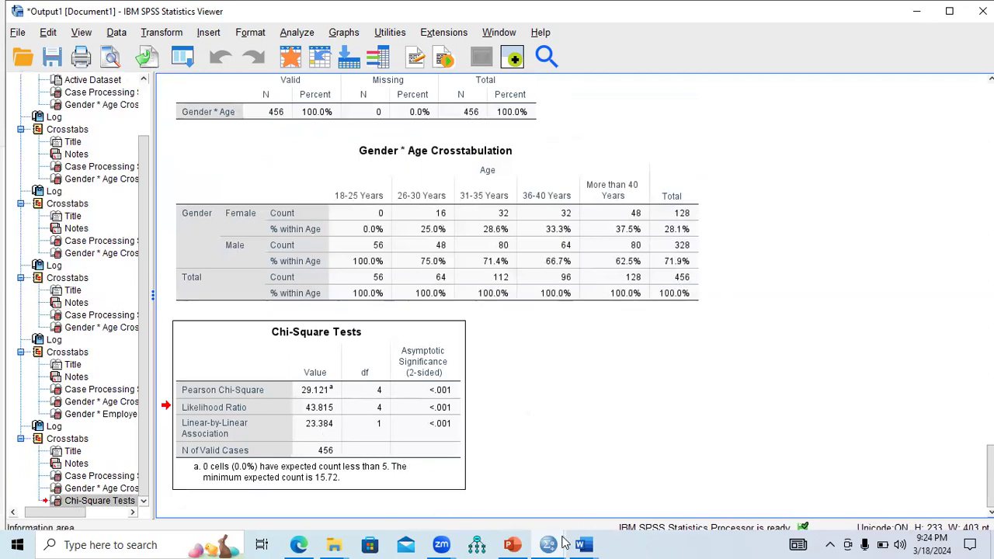
{"action": "left_click", "coordinate": [429, 224]}
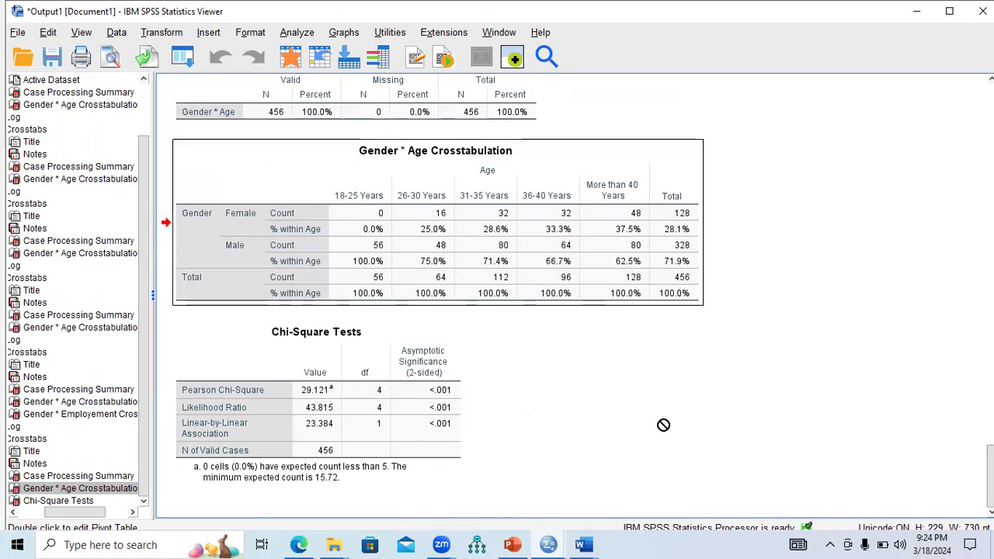
{"action": "scroll", "coordinate": [574, 295], "scroll_direction": "up", "scroll_amount": 1}
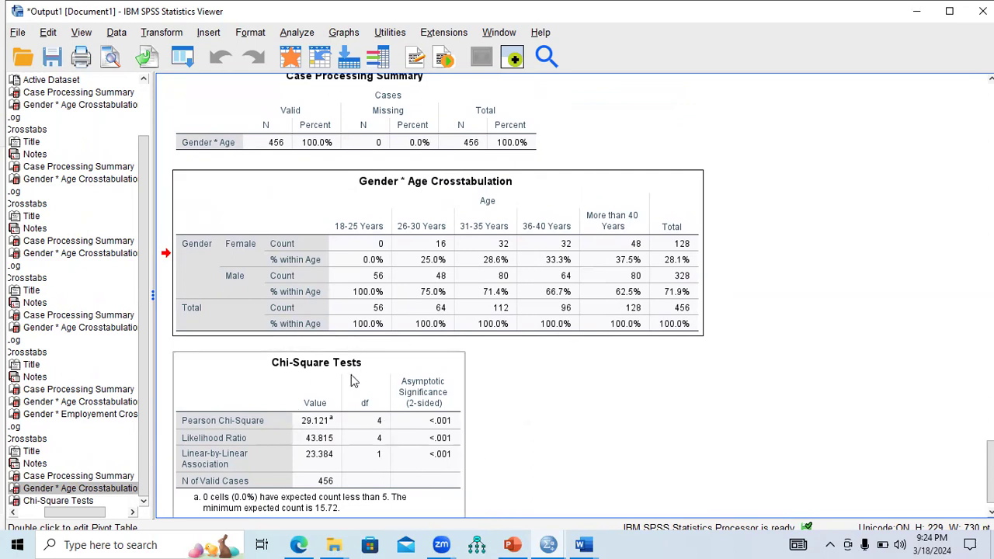
- Switch to the SPSS 27 Day-8 presentation in PowerPoint and look through the slides following the Cross Tabulation procedure slide
{"action": "left_click", "coordinate": [510, 543]}
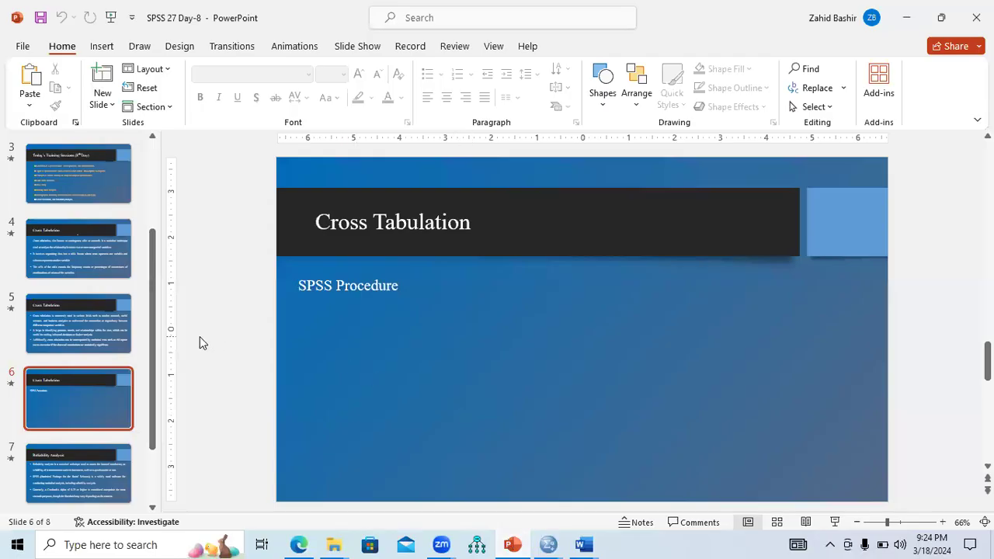
{"action": "scroll", "coordinate": [147, 399], "scroll_direction": "down", "scroll_amount": 2}
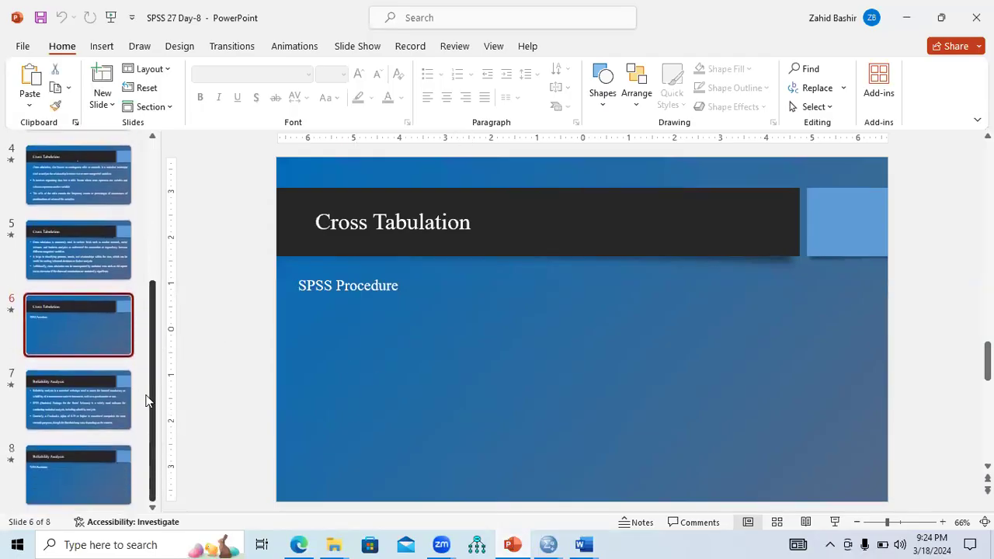
- Present the Reliability Analysis text slide (slide 7) as a full-screen slide show
{"action": "left_click", "coordinate": [98, 388]}
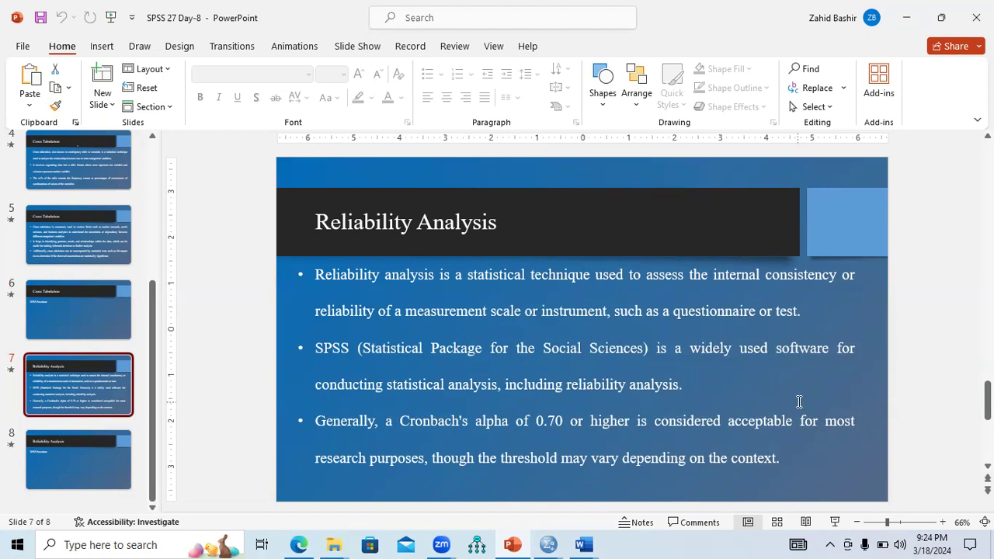
{"action": "left_click", "coordinate": [835, 522]}
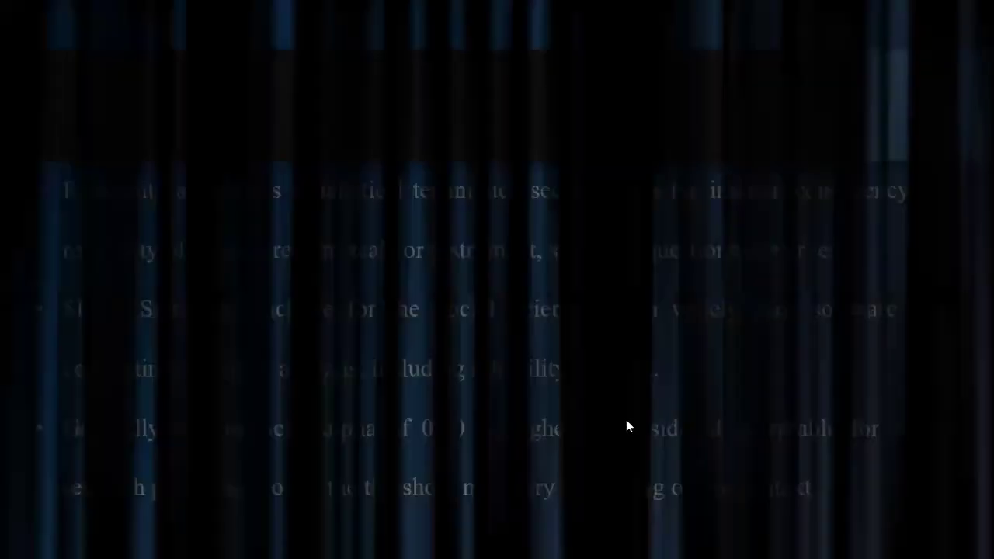
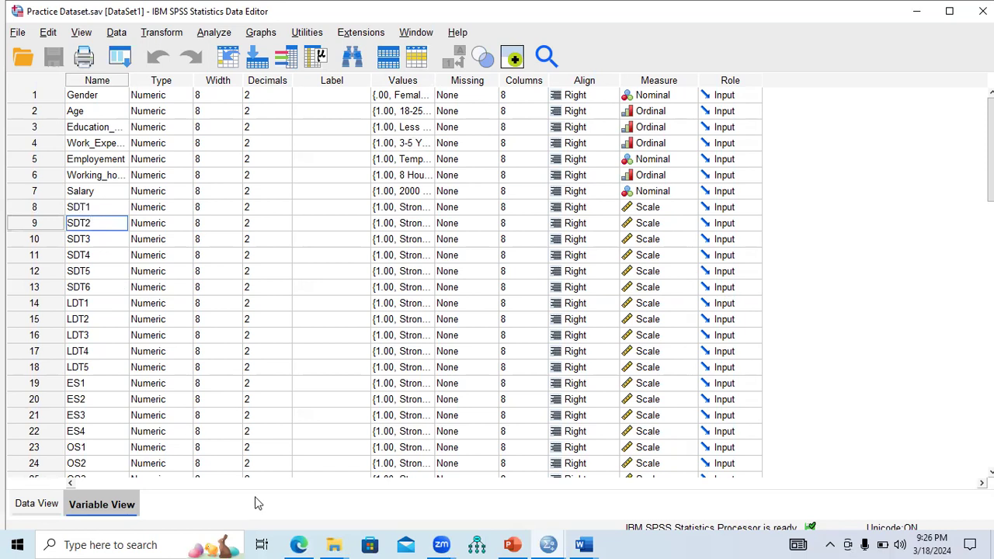
- Open the Revised and Amended Questionnaire PDF from the 2nd Example for Data Entry & Demonstration folder within 7. Day 7
{"action": "left_click", "coordinate": [334, 545]}
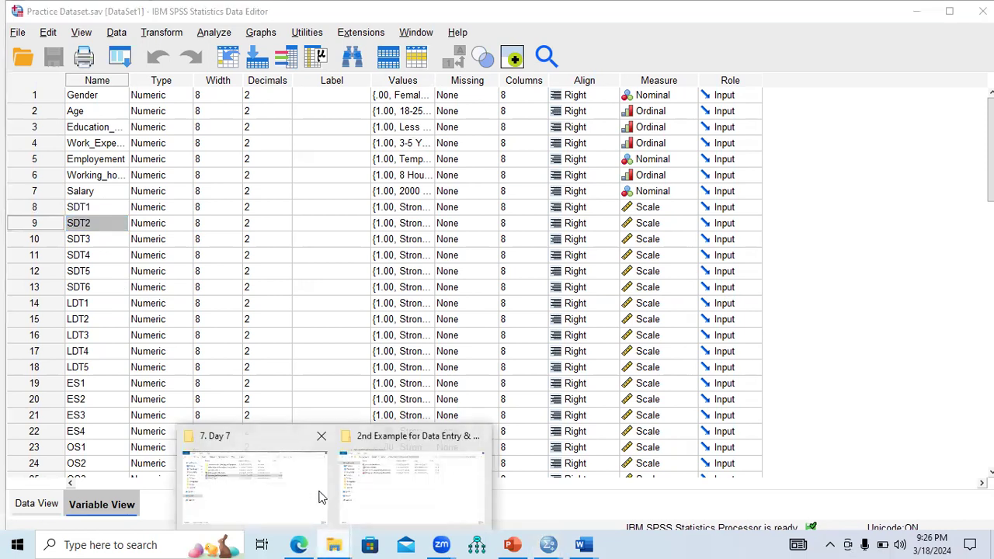
{"action": "left_click", "coordinate": [299, 484]}
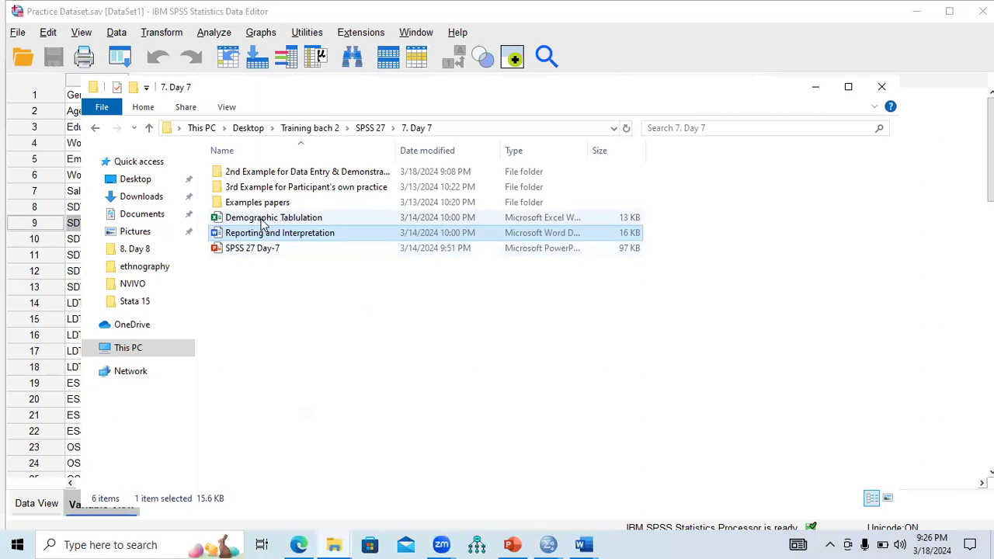
{"action": "double_click", "coordinate": [240, 171]}
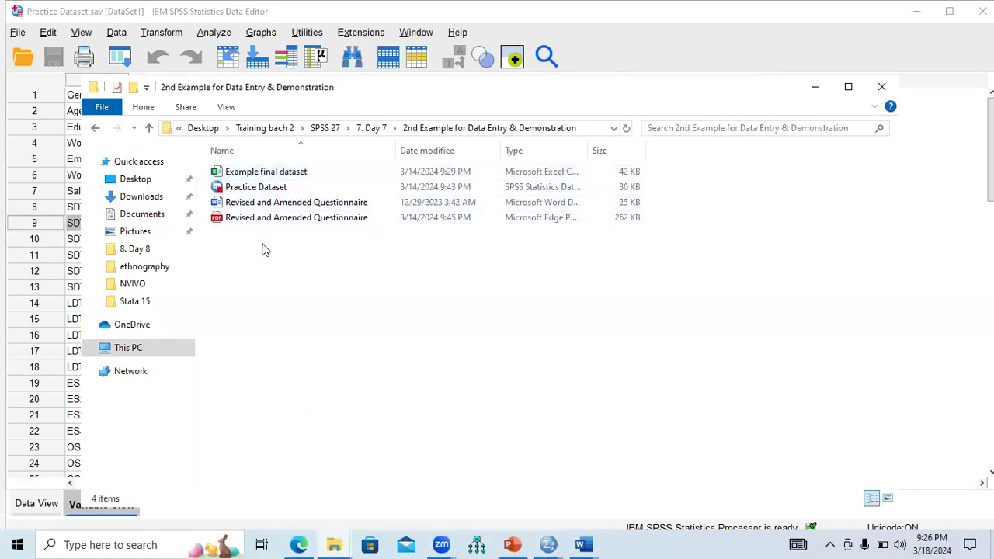
{"action": "double_click", "coordinate": [280, 219]}
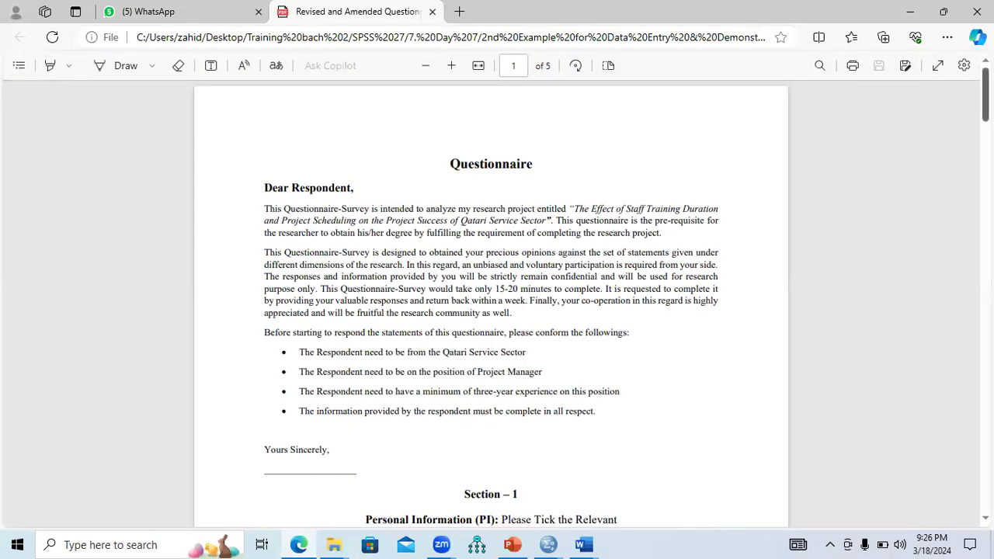
- Review the questionnaire's personal information and Section 2 training statements, and highlight the Short Duration Training heading in Section 3
{"action": "scroll", "coordinate": [457, 213], "scroll_direction": "down", "scroll_amount": 5}
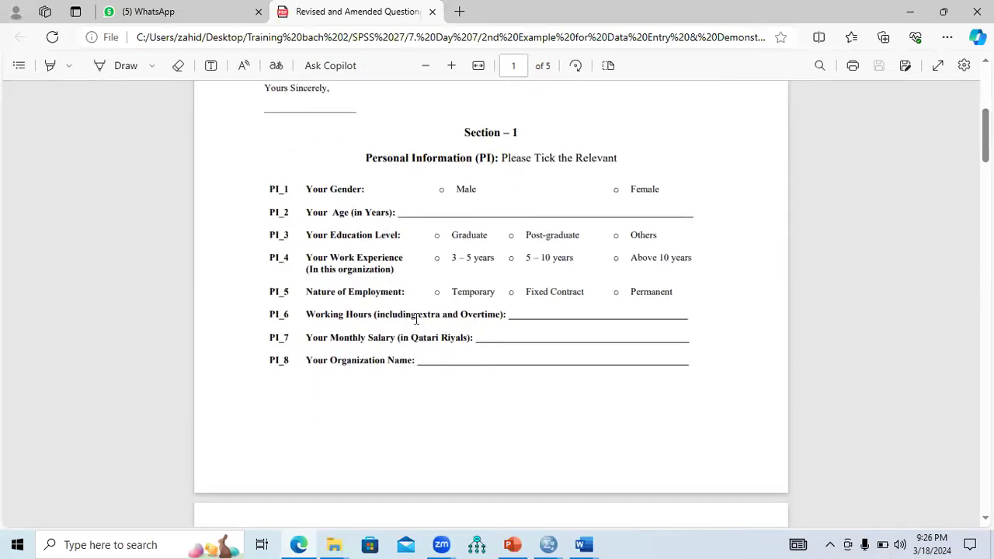
{"action": "scroll", "coordinate": [460, 313], "scroll_direction": "down", "scroll_amount": 5}
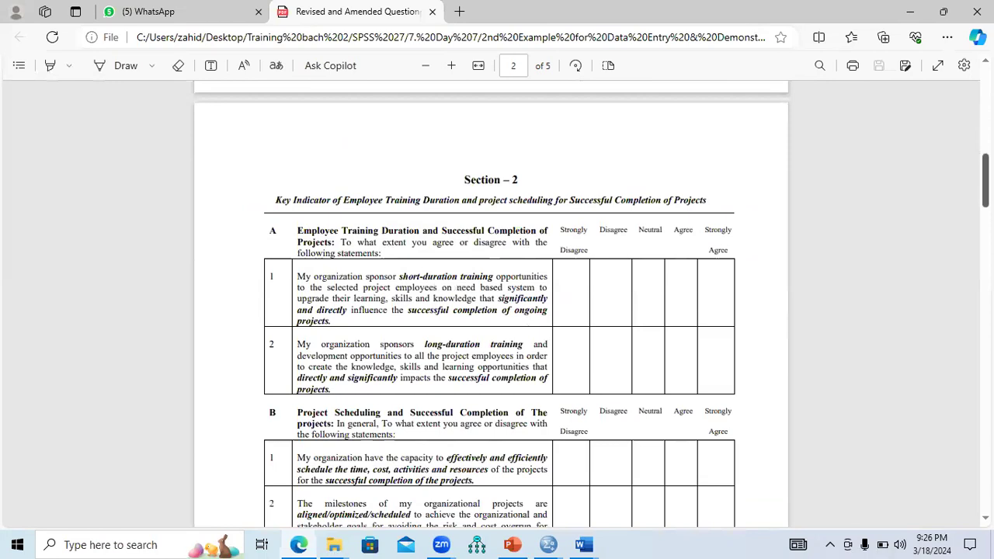
{"action": "left_click_drag", "start_coordinate": [347, 311], "coordinate": [292, 277]}
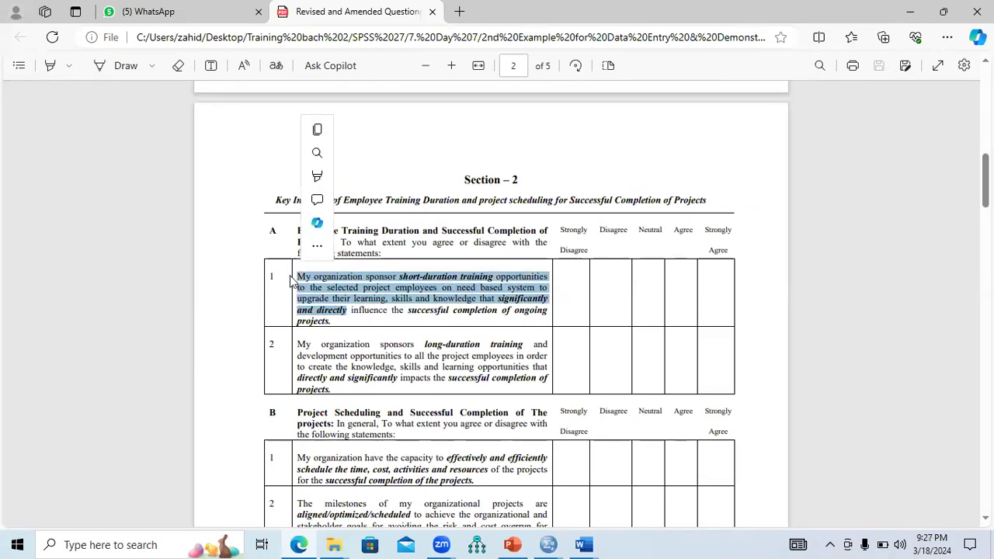
{"action": "left_click", "coordinate": [337, 320]}
{"action": "left_click_drag", "start_coordinate": [318, 305], "coordinate": [289, 275]}
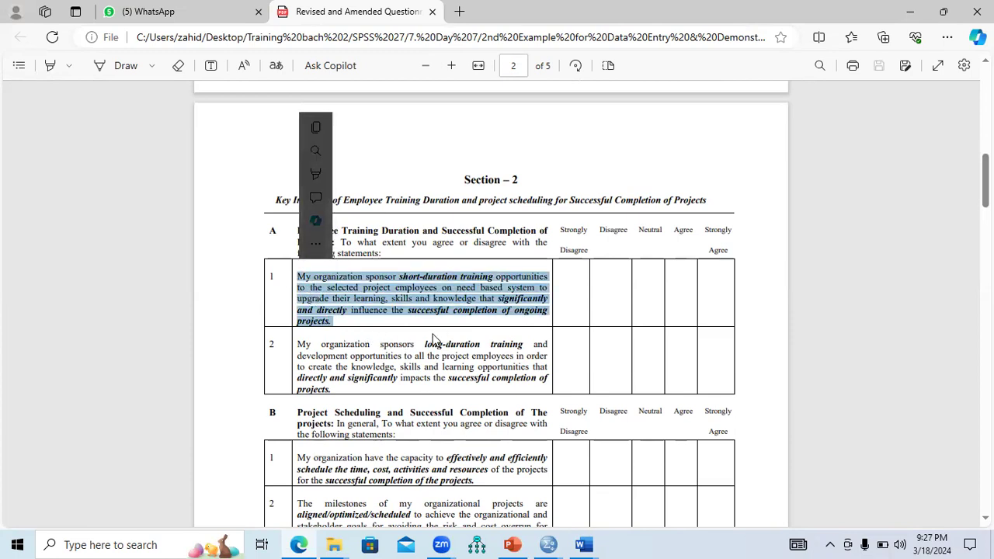
{"action": "left_click_drag", "start_coordinate": [333, 392], "coordinate": [296, 343]}
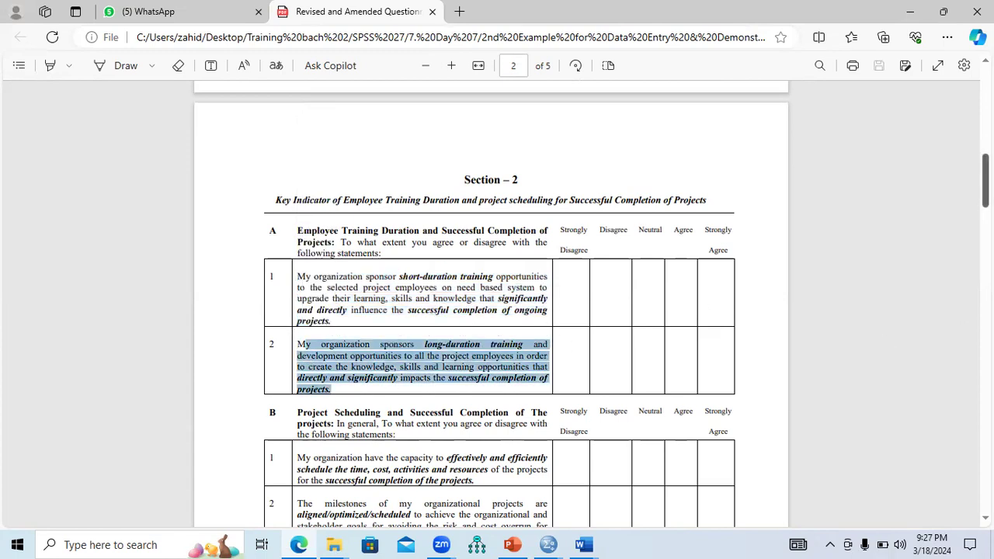
{"action": "scroll", "coordinate": [706, 258], "scroll_direction": "down", "scroll_amount": 3}
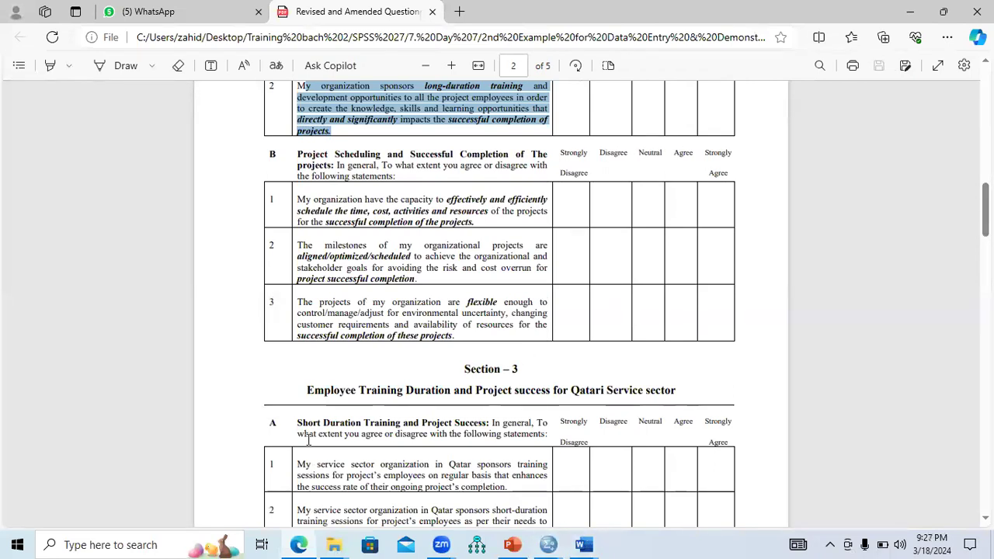
{"action": "left_click_drag", "start_coordinate": [298, 423], "coordinate": [418, 423]}
- Switch to the Practice Dataset in SPSS and go through the variable names SDT2 to SDT6 one by one
{"action": "mouse_move", "coordinate": [549, 544]}
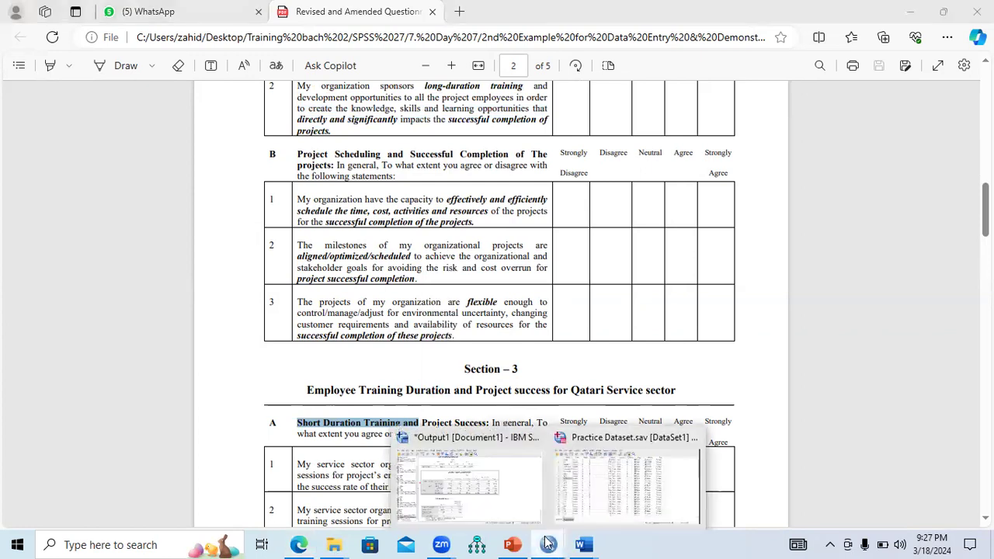
{"action": "left_click", "coordinate": [590, 504]}
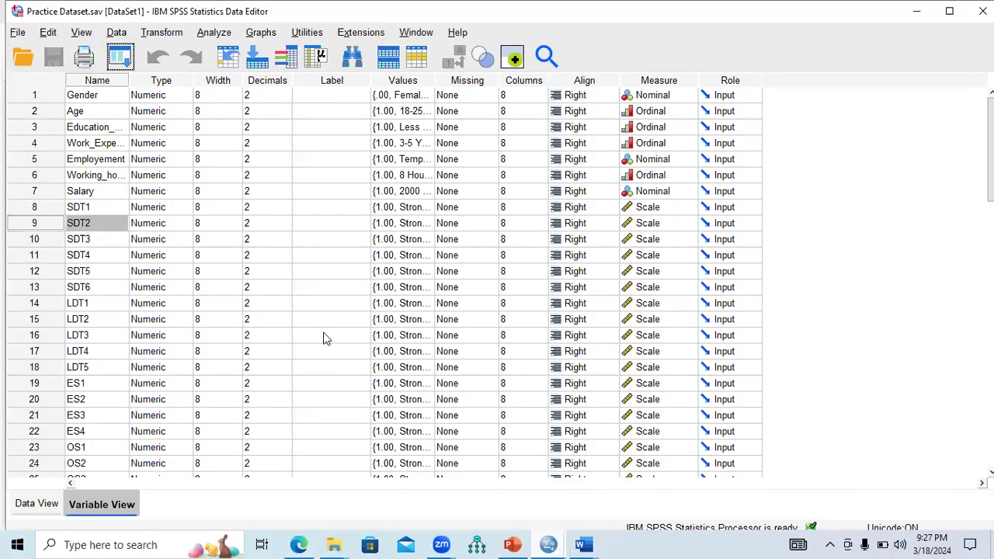
{"action": "double_click", "coordinate": [81, 223]}
{"action": "left_click", "coordinate": [81, 239]}
{"action": "left_click", "coordinate": [81, 255]}
{"action": "left_click", "coordinate": [82, 271]}
{"action": "left_click", "coordinate": [83, 288]}
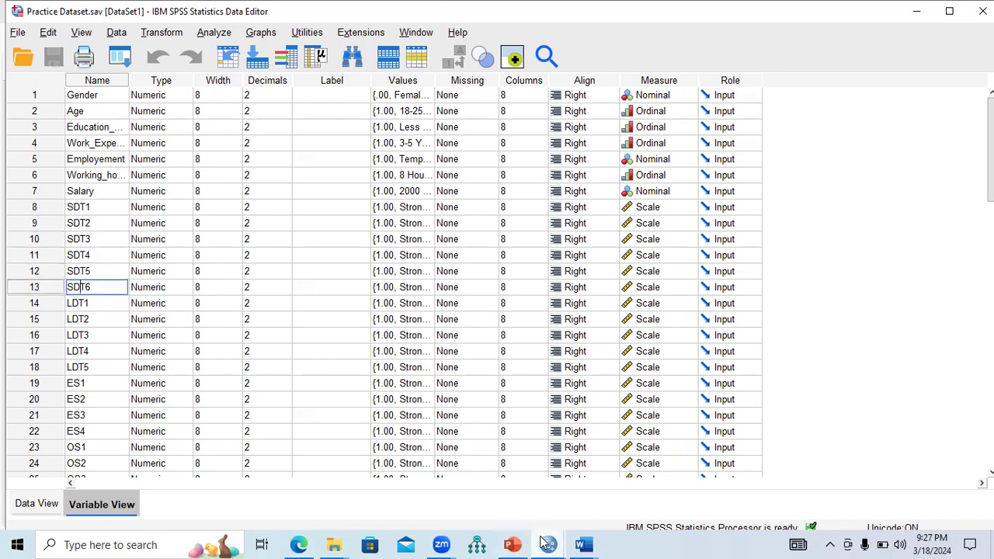
- Return to the questionnaire PDF in Edge and highlight the words Short Duration Training in the Section 3 part A heading
{"action": "left_click", "coordinate": [307, 543]}
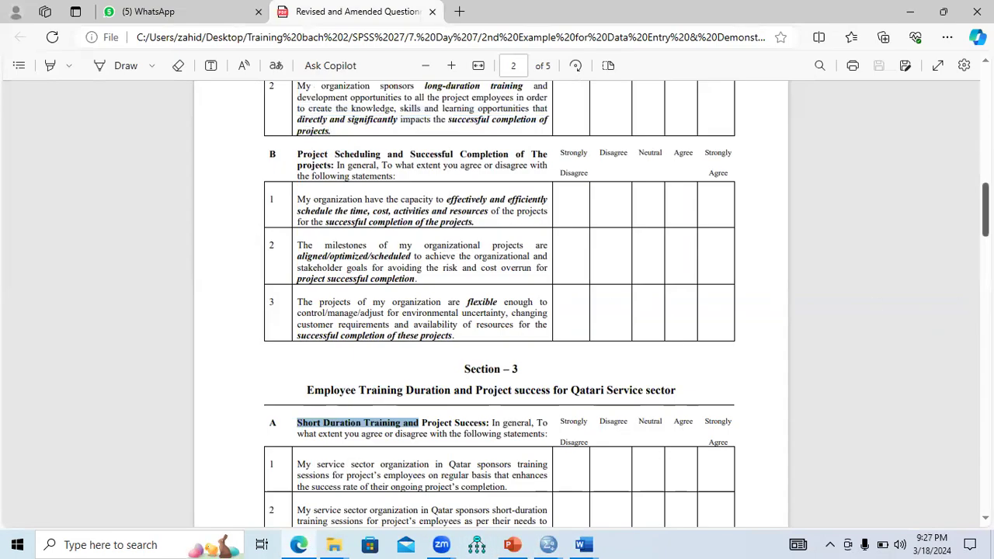
{"action": "scroll", "coordinate": [985, 204], "scroll_direction": "up", "scroll_amount": 1}
{"action": "scroll", "coordinate": [491, 303], "scroll_direction": "up", "scroll_amount": 2}
{"action": "scroll", "coordinate": [490, 303], "scroll_direction": "down", "scroll_amount": 5}
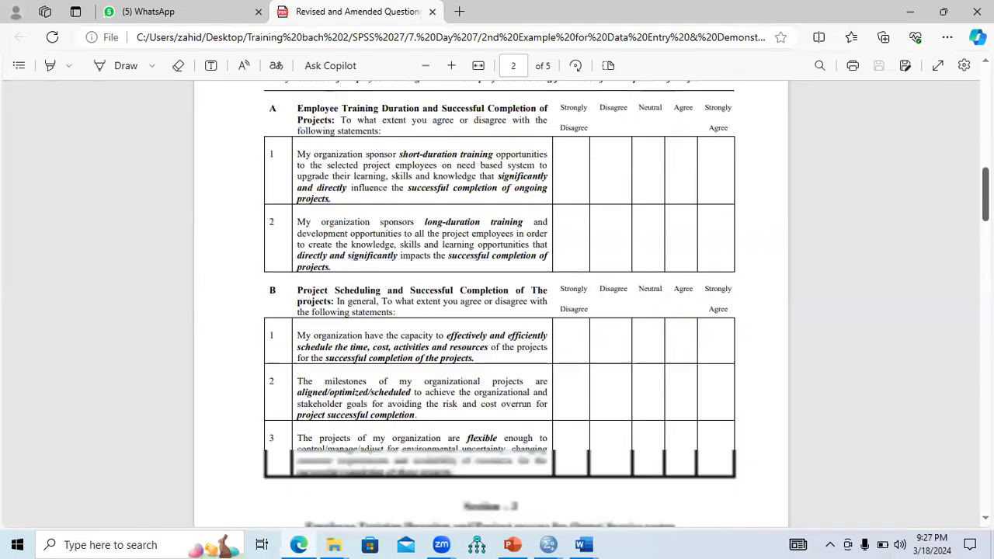
{"action": "scroll", "coordinate": [491, 303], "scroll_direction": "down", "scroll_amount": 3}
{"action": "scroll", "coordinate": [491, 303], "scroll_direction": "up", "scroll_amount": 2}
{"action": "scroll", "coordinate": [498, 245], "scroll_direction": "up", "scroll_amount": 1}
{"action": "left_click", "coordinate": [356, 172]}
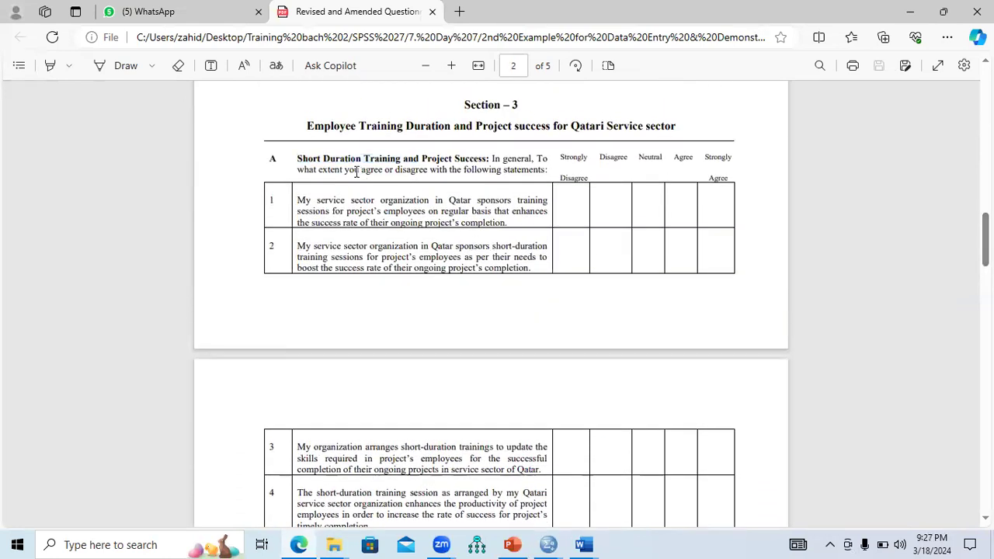
{"action": "left_click_drag", "start_coordinate": [298, 159], "coordinate": [401, 159]}
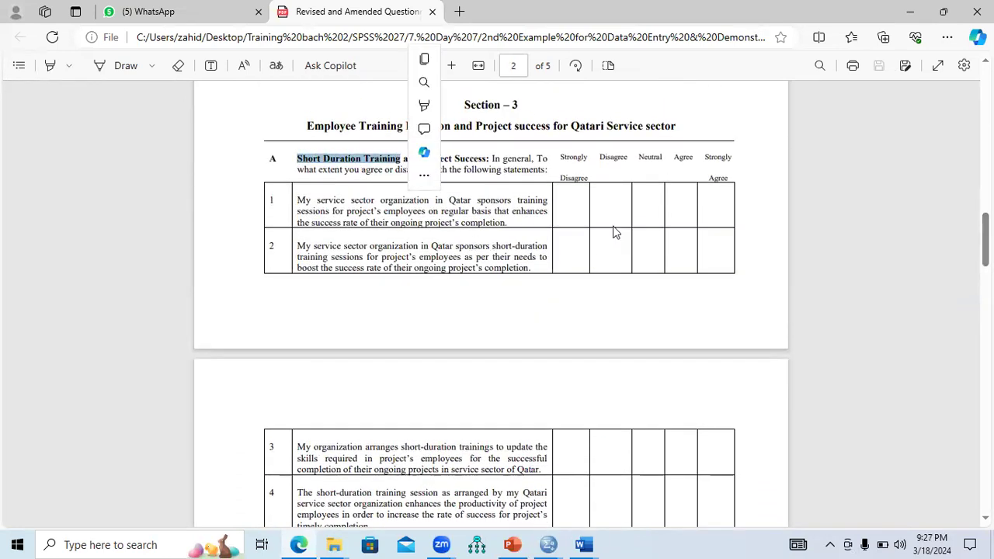
- Highlight each of the six Short Duration Training statements in turn, ending back on the heading of part A
{"action": "scroll", "coordinate": [491, 311], "scroll_direction": "down", "scroll_amount": 2}
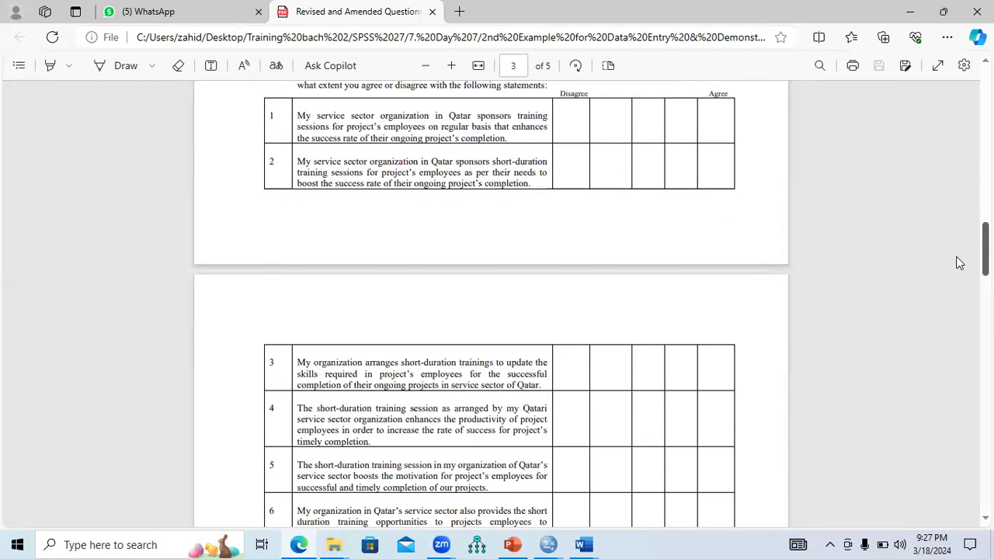
{"action": "left_click_drag", "start_coordinate": [299, 116], "coordinate": [503, 138]}
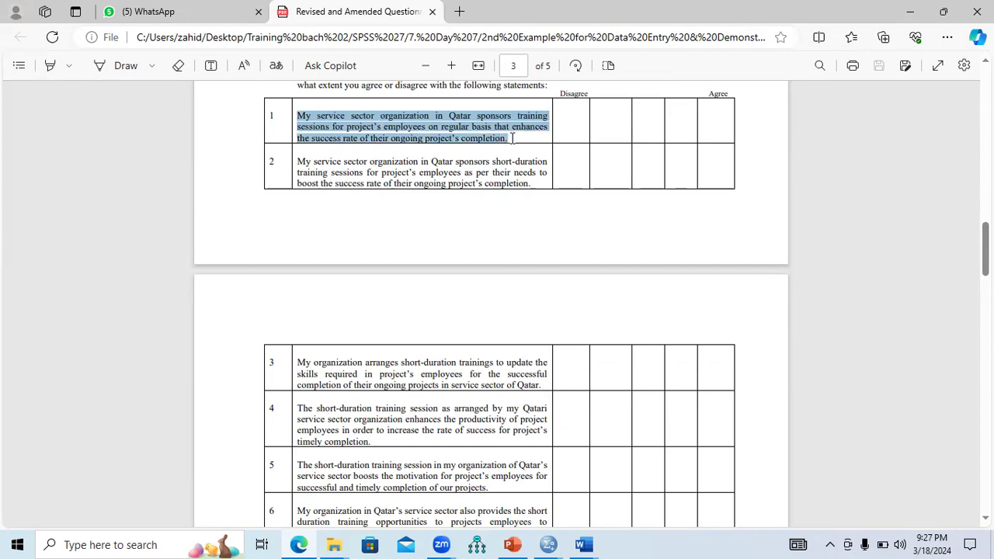
{"action": "left_click_drag", "start_coordinate": [298, 164], "coordinate": [539, 183]}
{"action": "left_click_drag", "start_coordinate": [299, 363], "coordinate": [528, 383]}
{"action": "left_click_drag", "start_coordinate": [294, 411], "coordinate": [376, 441]}
{"action": "left_click_drag", "start_coordinate": [295, 466], "coordinate": [487, 489]}
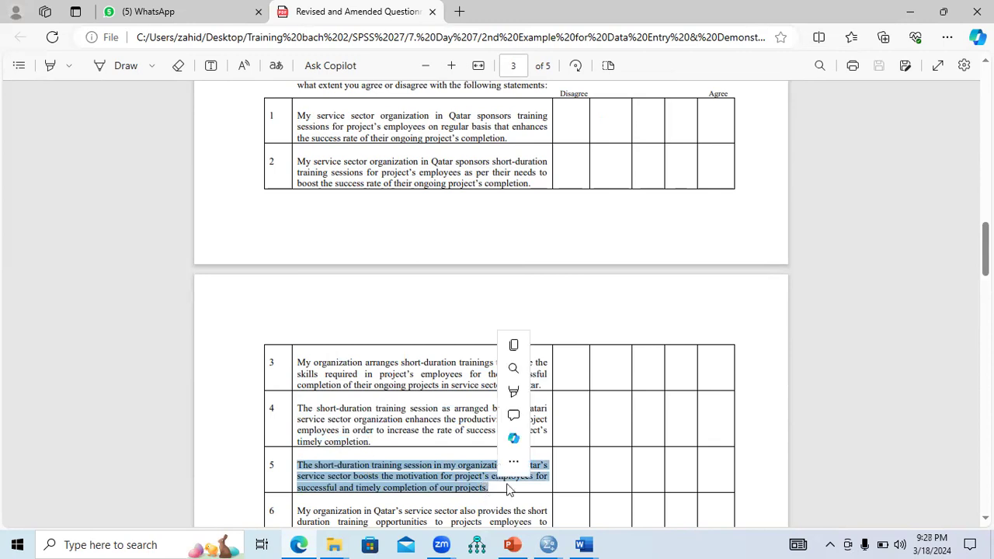
{"action": "scroll", "coordinate": [482, 372], "scroll_direction": "down", "scroll_amount": 3}
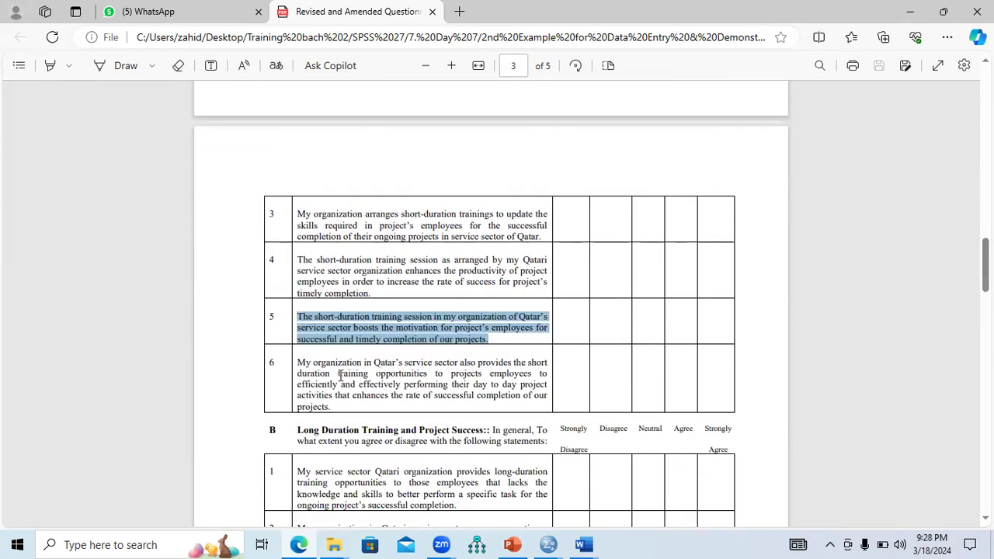
{"action": "left_click_drag", "start_coordinate": [297, 362], "coordinate": [333, 409]}
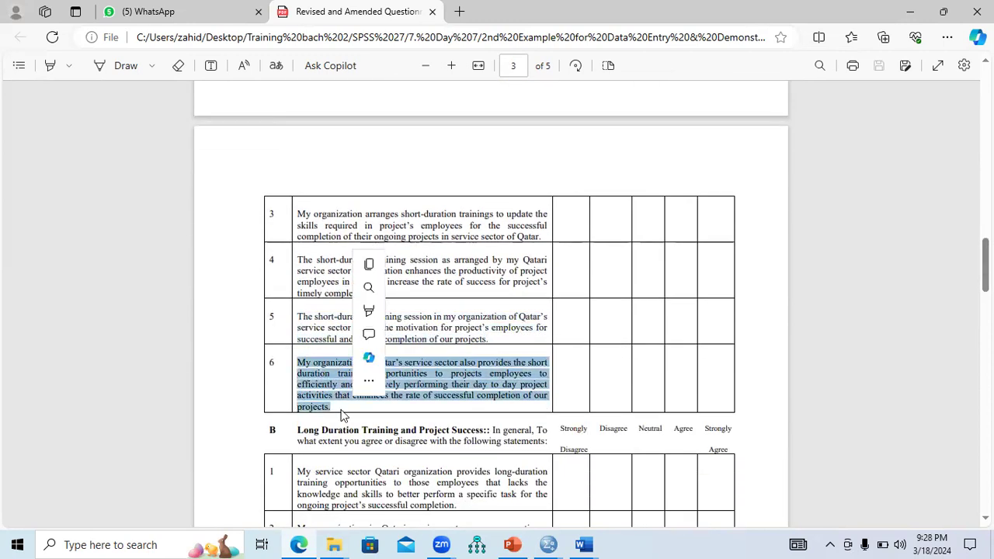
{"action": "scroll", "coordinate": [489, 311], "scroll_direction": "up", "scroll_amount": 6}
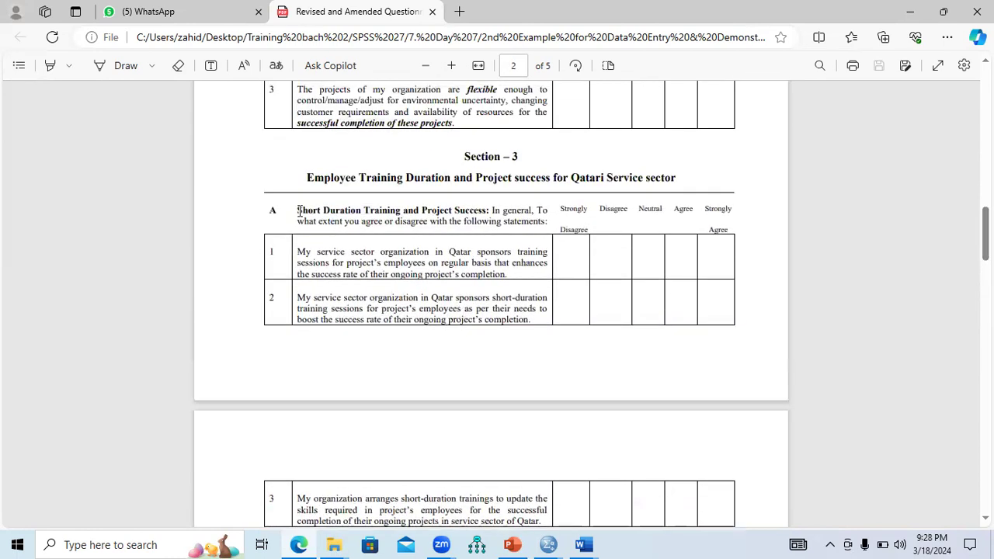
{"action": "left_click_drag", "start_coordinate": [296, 211], "coordinate": [402, 213]}
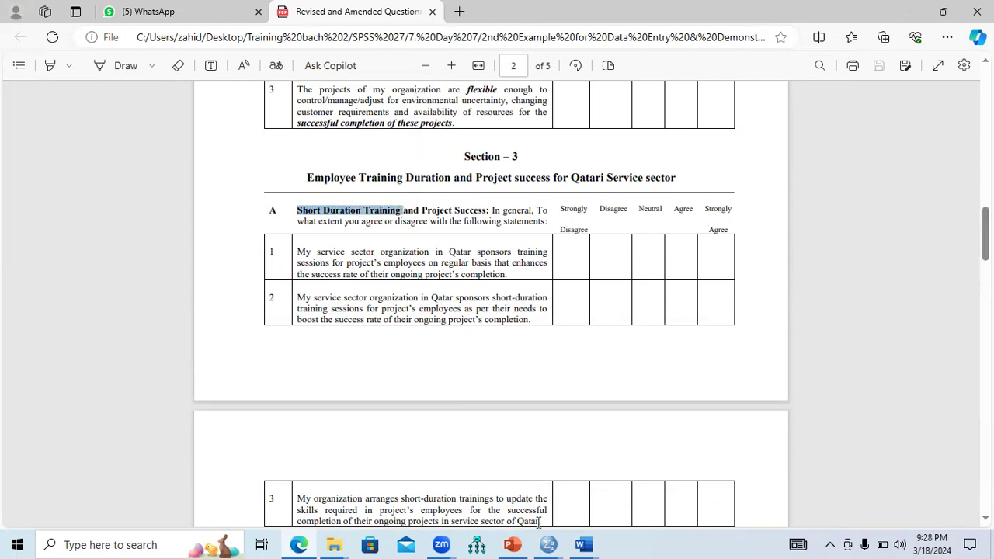
- Switch back to the Practice Dataset in SPSS and point out the variable names SDT1 through SDT6 in turn
{"action": "left_click", "coordinate": [549, 545]}
{"action": "left_click", "coordinate": [575, 492]}
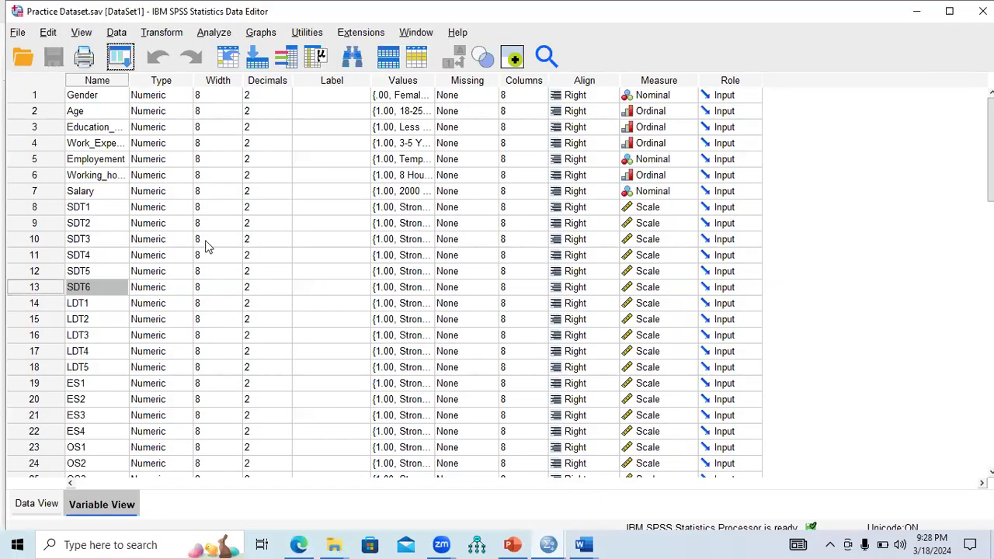
{"action": "left_click", "coordinate": [81, 208]}
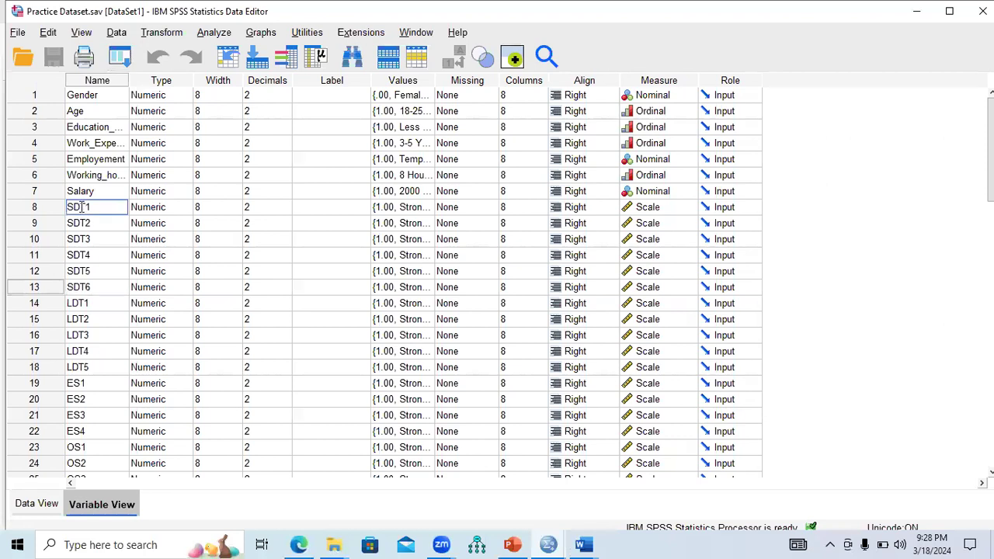
{"action": "left_click", "coordinate": [81, 222]}
{"action": "left_click", "coordinate": [84, 239]}
{"action": "left_click", "coordinate": [85, 255]}
{"action": "left_click", "coordinate": [86, 271]}
{"action": "left_click", "coordinate": [89, 286]}
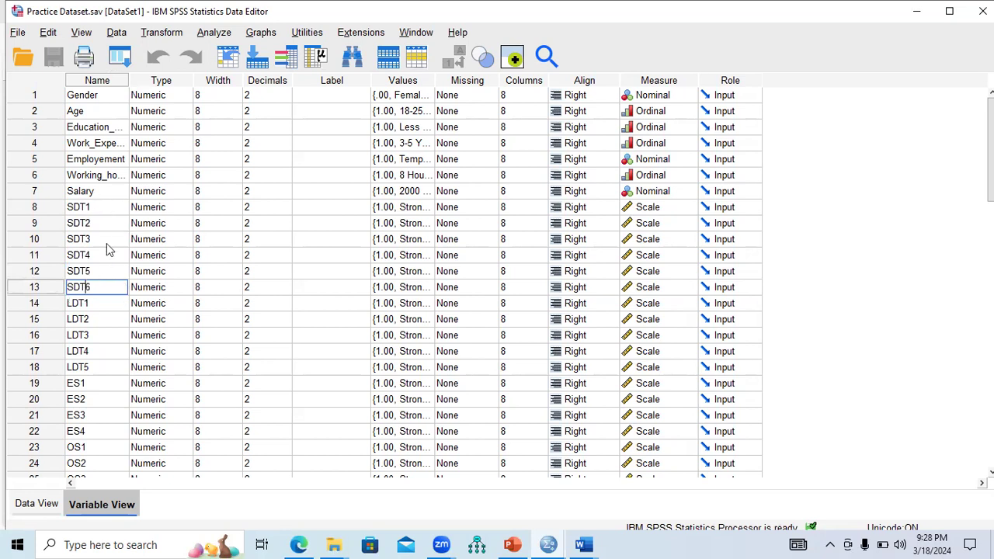
- Show the dataset's case values and select the SDT1 to SDT6 columns one after another
{"action": "left_click", "coordinate": [42, 504]}
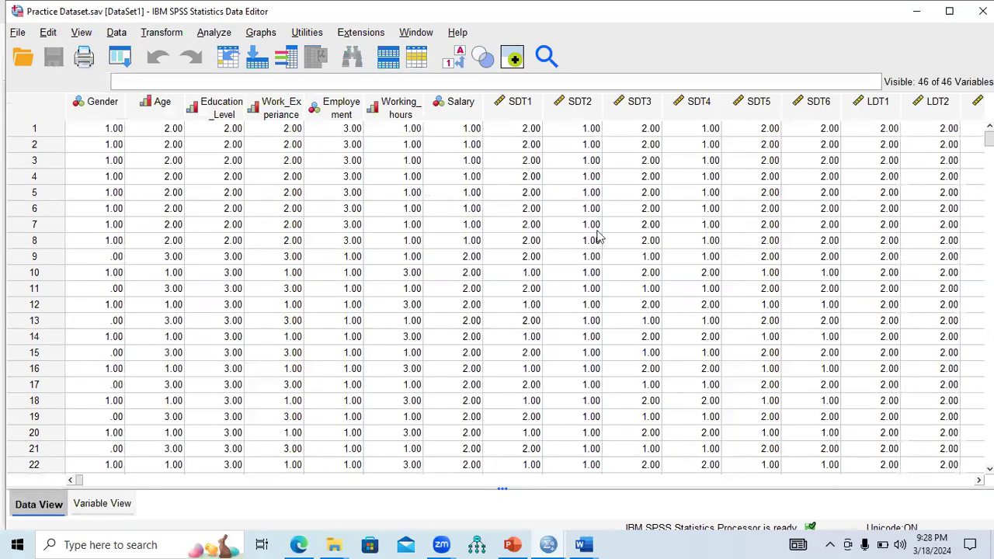
{"action": "left_click", "coordinate": [522, 105]}
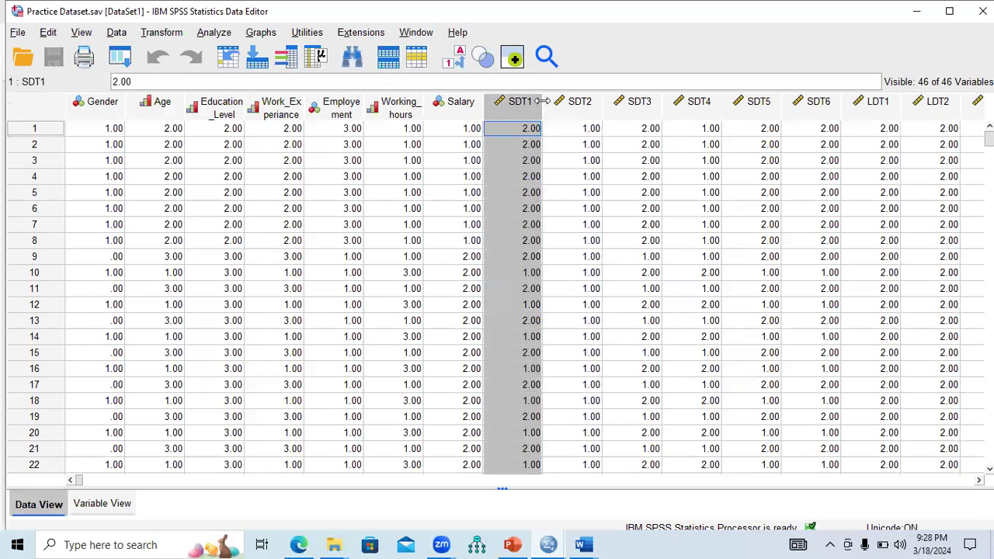
{"action": "left_click", "coordinate": [575, 109]}
{"action": "left_click", "coordinate": [638, 109]}
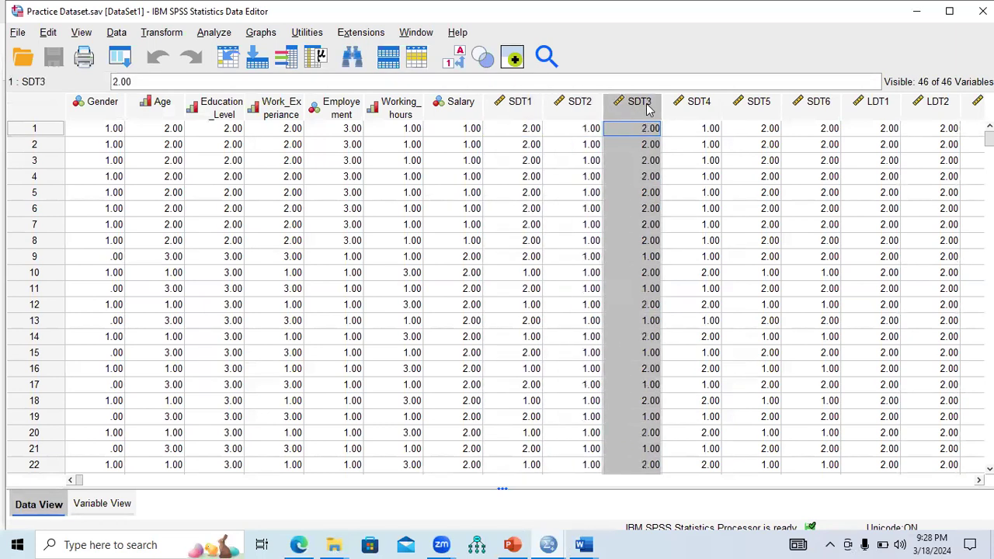
{"action": "left_click", "coordinate": [696, 109]}
{"action": "left_click", "coordinate": [765, 111]}
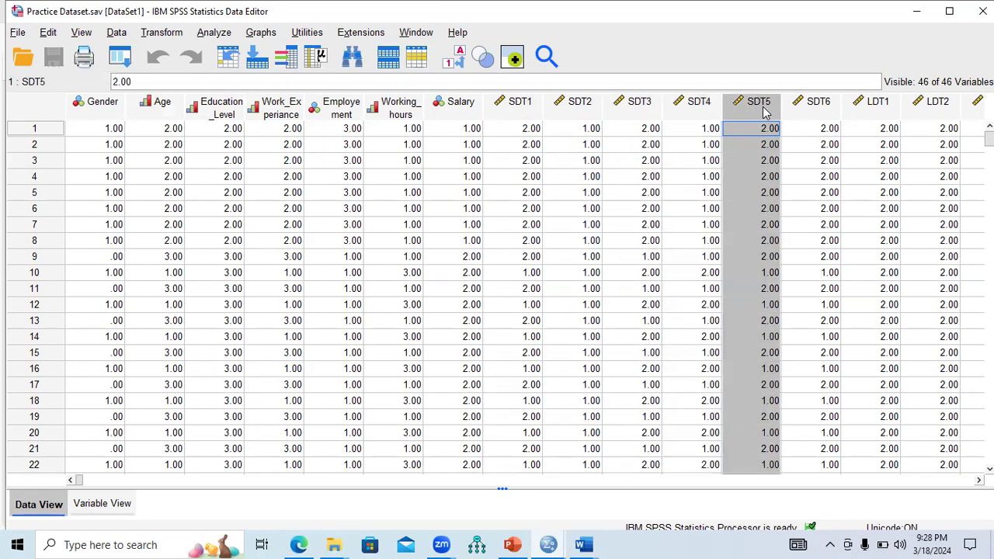
{"action": "left_click", "coordinate": [811, 113]}
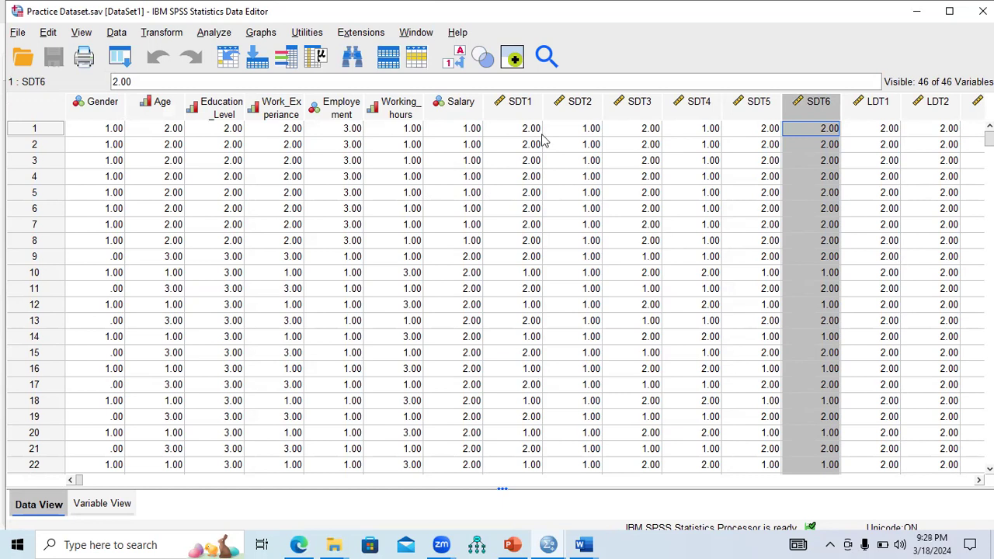
- Point out the column headers SDT1 through SDT6 one after another in the dataset's case values
{"action": "left_click", "coordinate": [525, 105]}
{"action": "left_click", "coordinate": [579, 108]}
{"action": "left_click", "coordinate": [632, 108]}
{"action": "left_click", "coordinate": [696, 108]}
{"action": "left_click", "coordinate": [767, 113]}
{"action": "left_click", "coordinate": [805, 114]}
{"action": "left_click", "coordinate": [217, 35]}
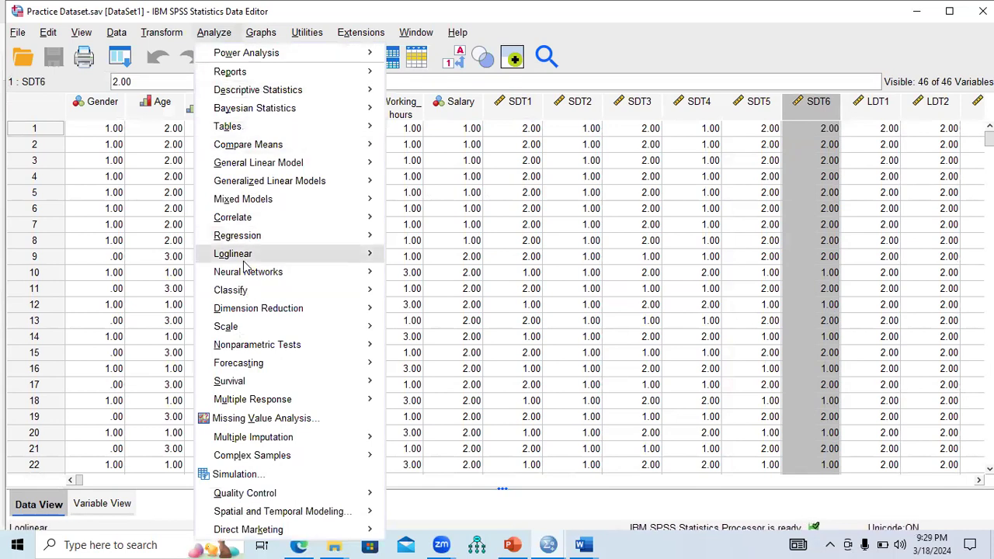
{"action": "mouse_move", "coordinate": [241, 332]}
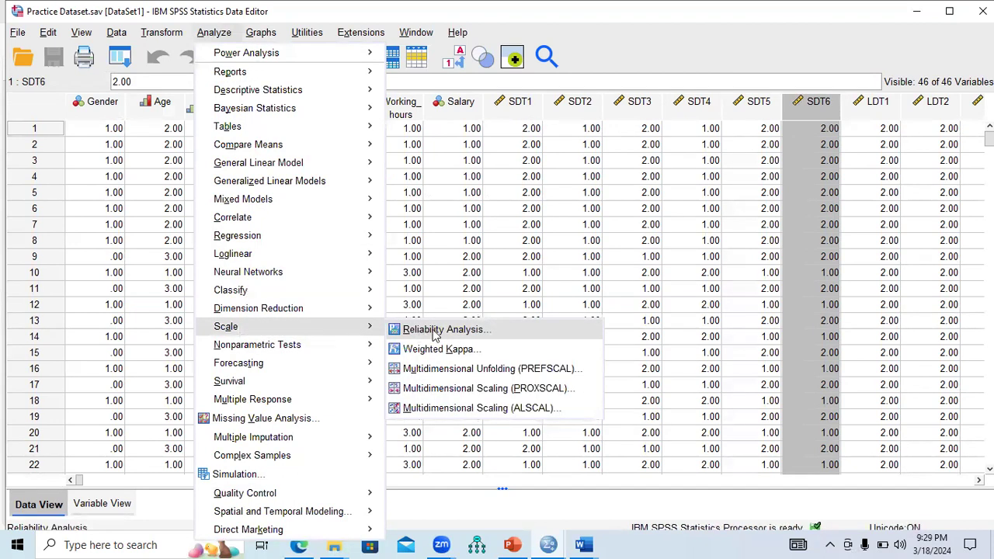
{"action": "key", "text": "Escape"}
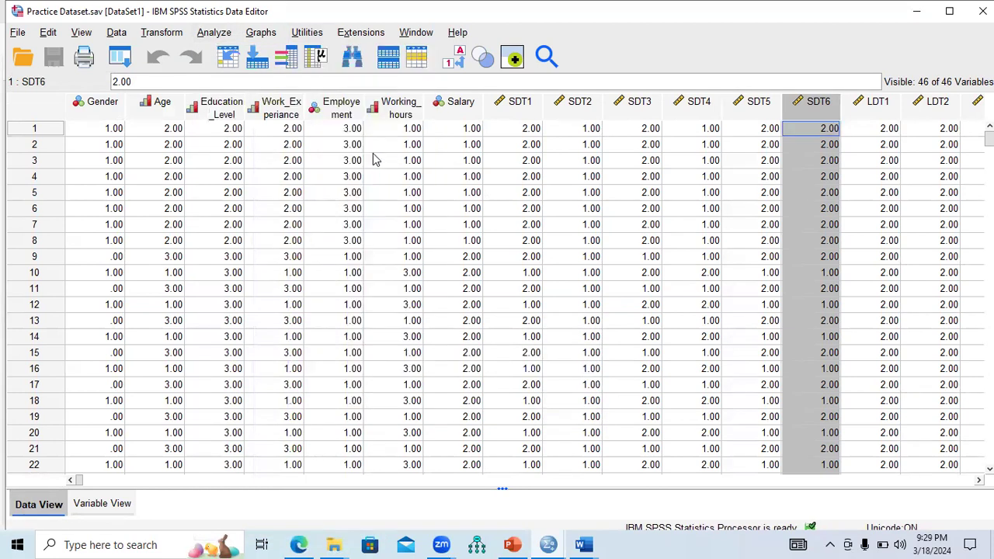
- Open the Reliability Analysis dialog from the Scale procedures and locate SDT1 among the source variables
{"action": "left_click", "coordinate": [214, 33]}
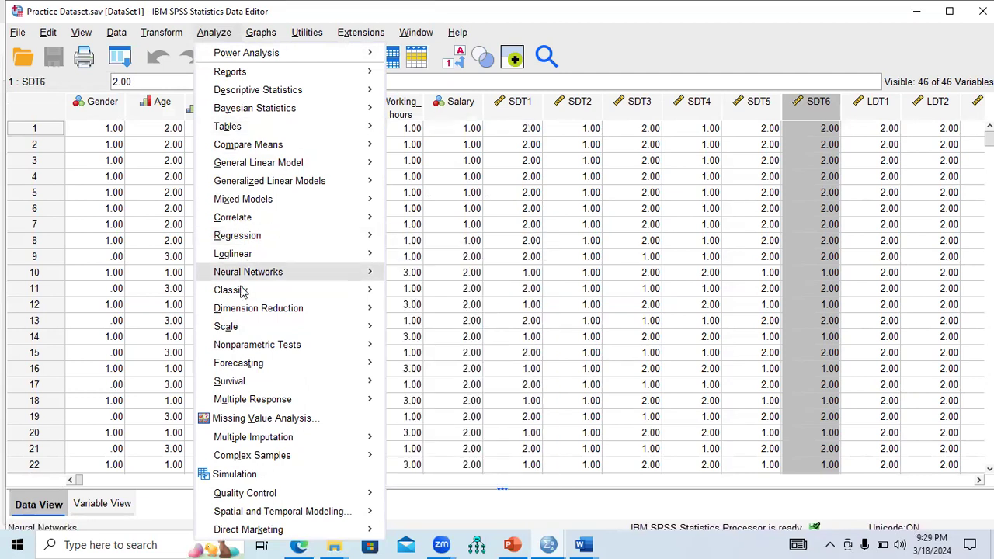
{"action": "mouse_move", "coordinate": [307, 329]}
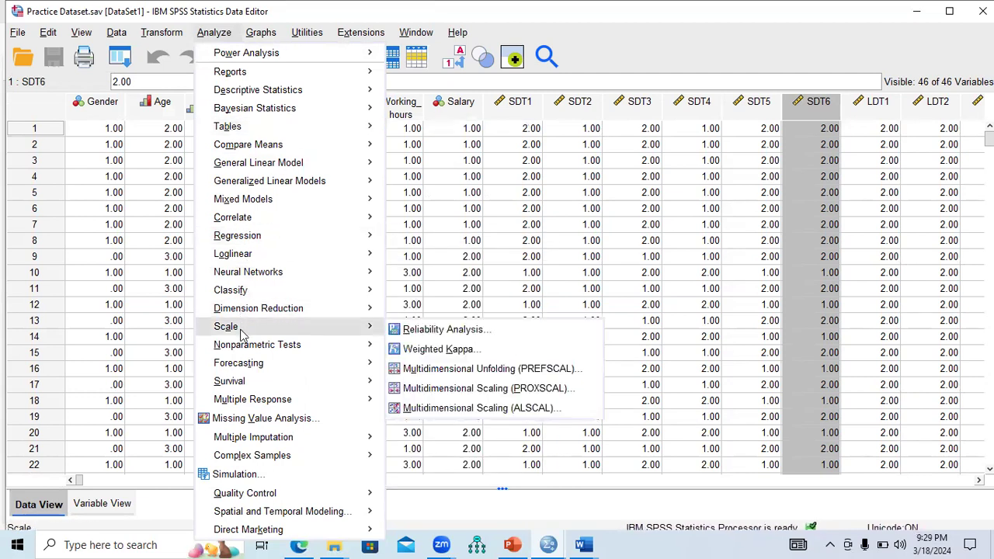
{"action": "left_click", "coordinate": [438, 330]}
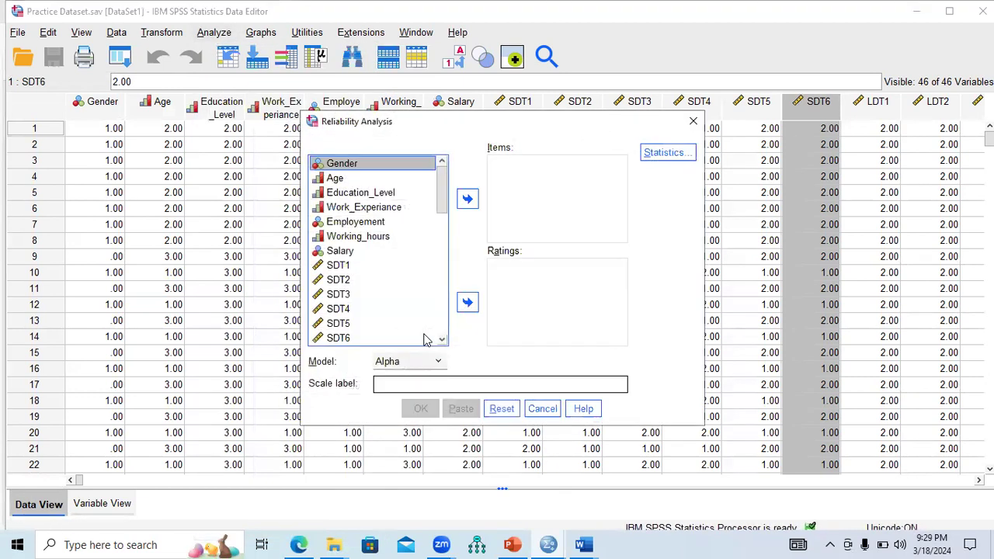
{"action": "scroll", "coordinate": [365, 233], "scroll_direction": "down", "scroll_amount": 1}
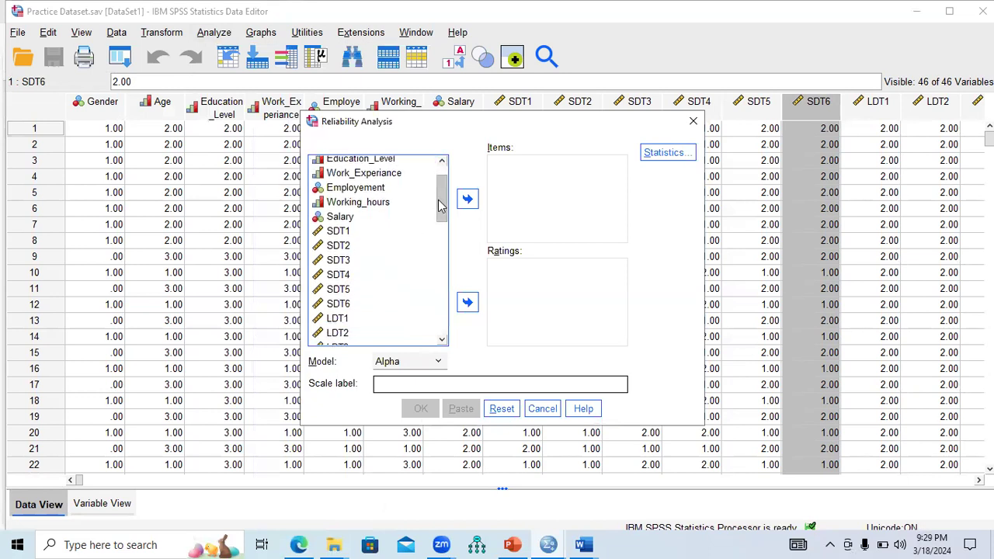
{"action": "left_click", "coordinate": [339, 230]}
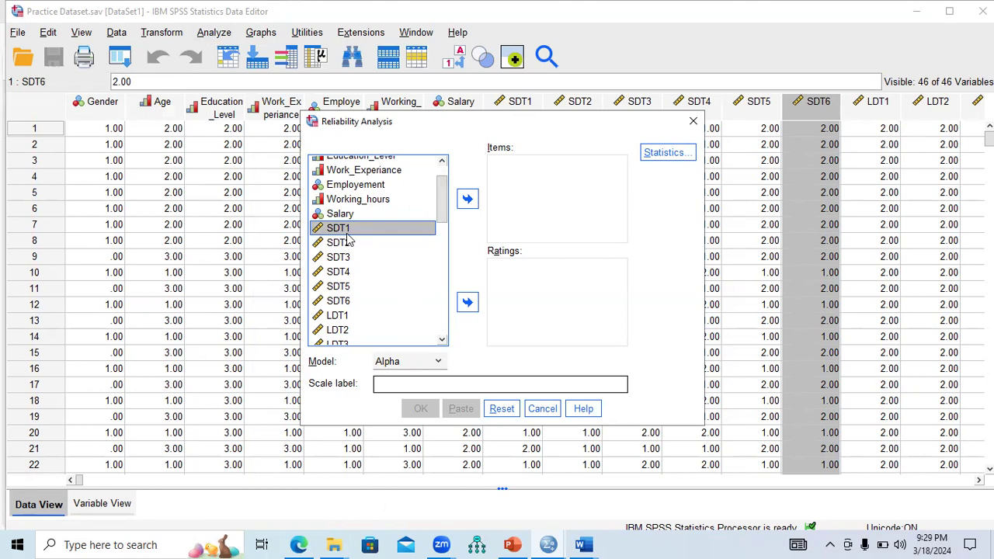
{"action": "left_click_drag", "start_coordinate": [443, 213], "coordinate": [442, 198]}
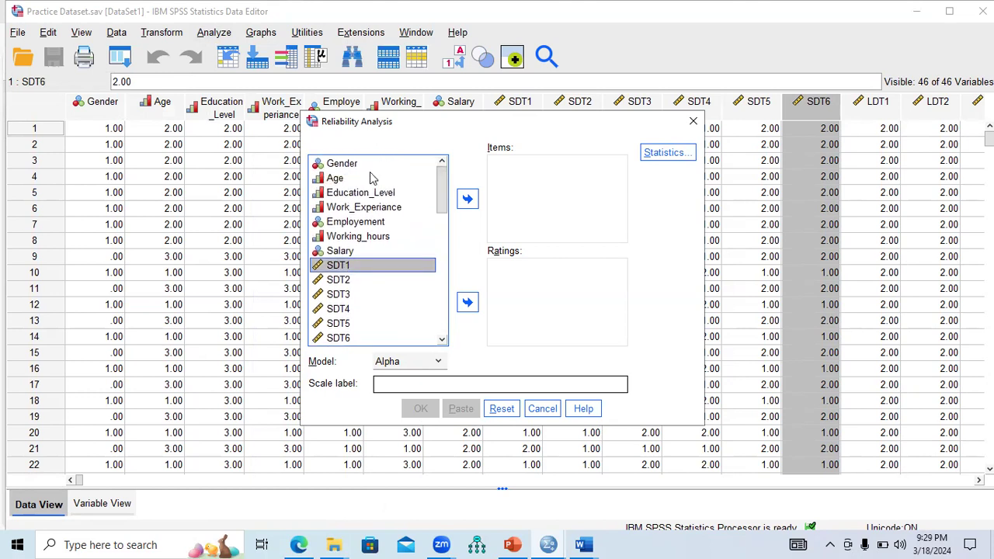
- Go through the demographic variables from Gender to Salary in the source variables, ending with SDT1 selected
{"action": "left_click", "coordinate": [345, 169]}
{"action": "left_click", "coordinate": [340, 180]}
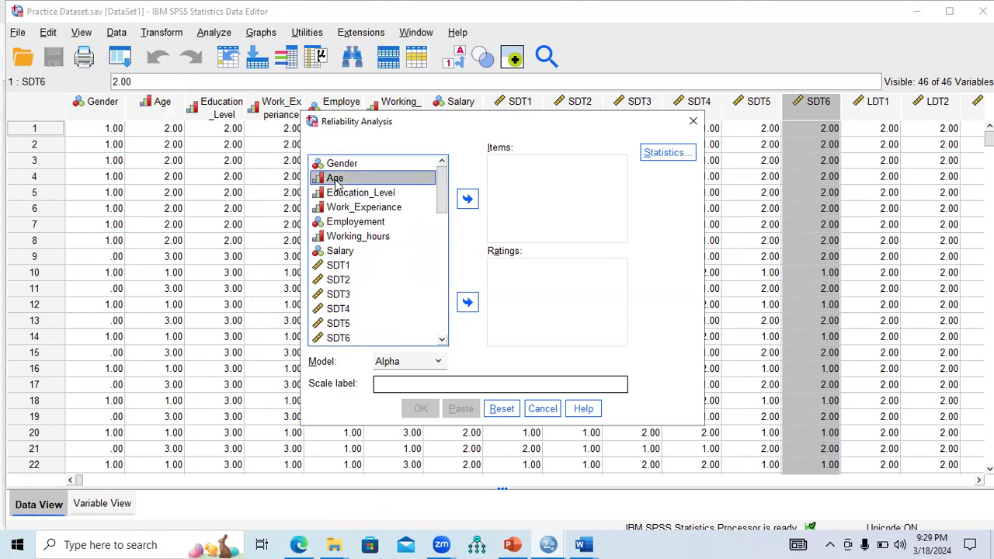
{"action": "left_click", "coordinate": [337, 195]}
{"action": "left_click", "coordinate": [336, 208]}
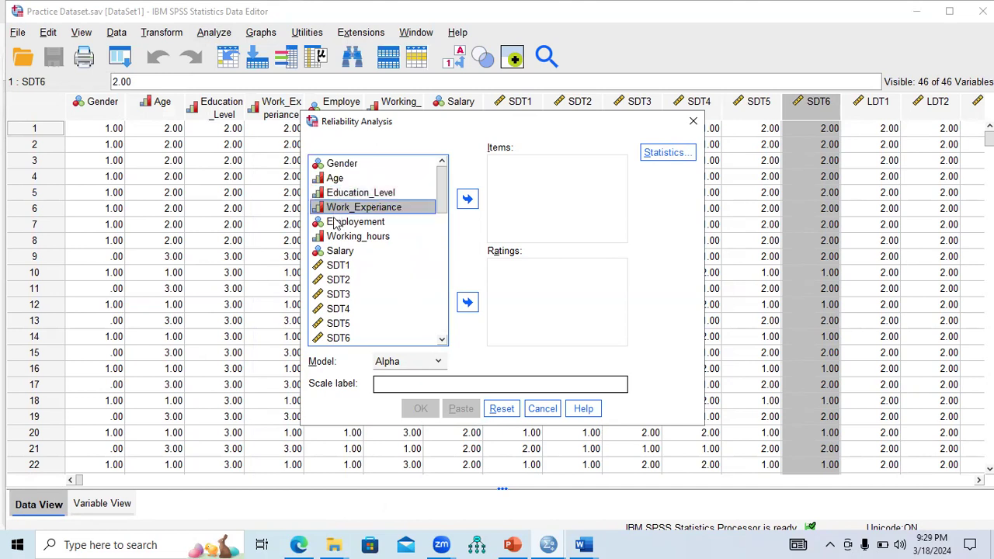
{"action": "left_click", "coordinate": [337, 223]}
{"action": "left_click", "coordinate": [337, 238]}
{"action": "left_click", "coordinate": [337, 223]}
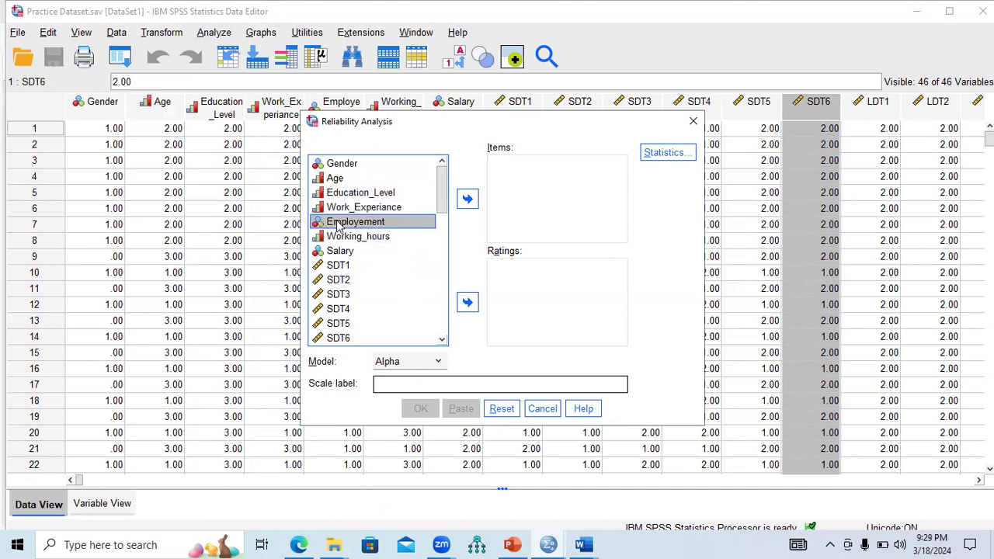
{"action": "left_click", "coordinate": [336, 208]}
{"action": "left_click", "coordinate": [333, 195]}
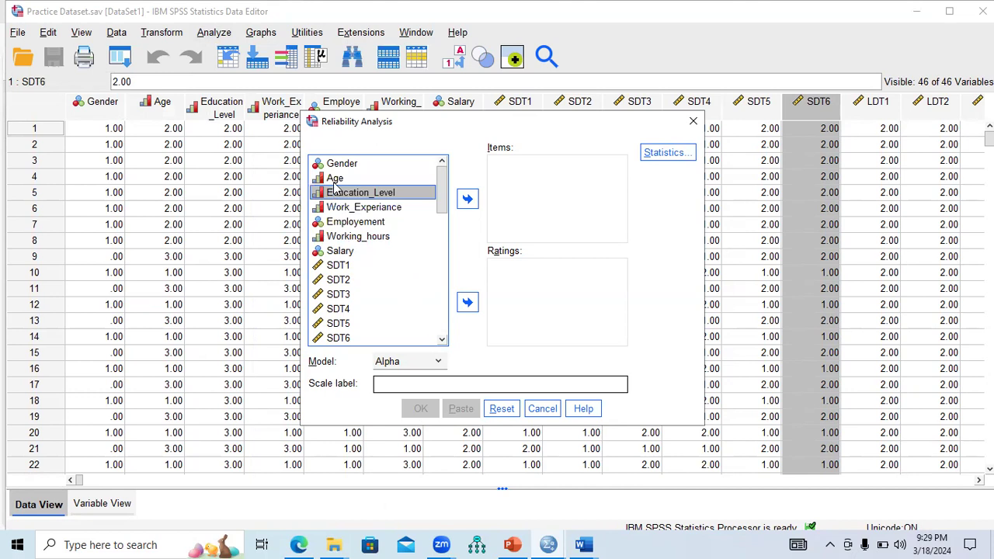
{"action": "left_click", "coordinate": [335, 180]}
{"action": "left_click", "coordinate": [334, 165]}
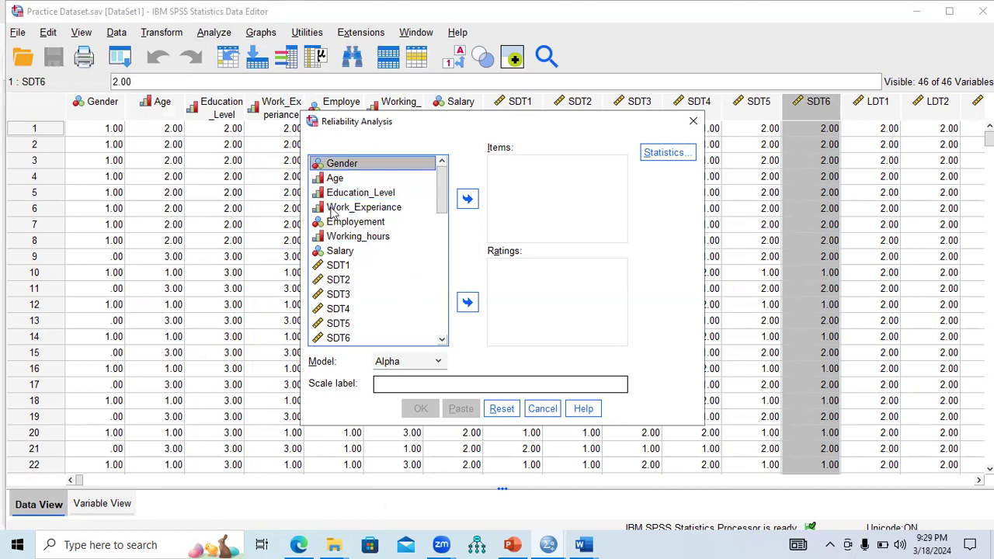
{"action": "left_click", "coordinate": [334, 253]}
{"action": "left_click", "coordinate": [337, 238]}
{"action": "left_click", "coordinate": [338, 223]}
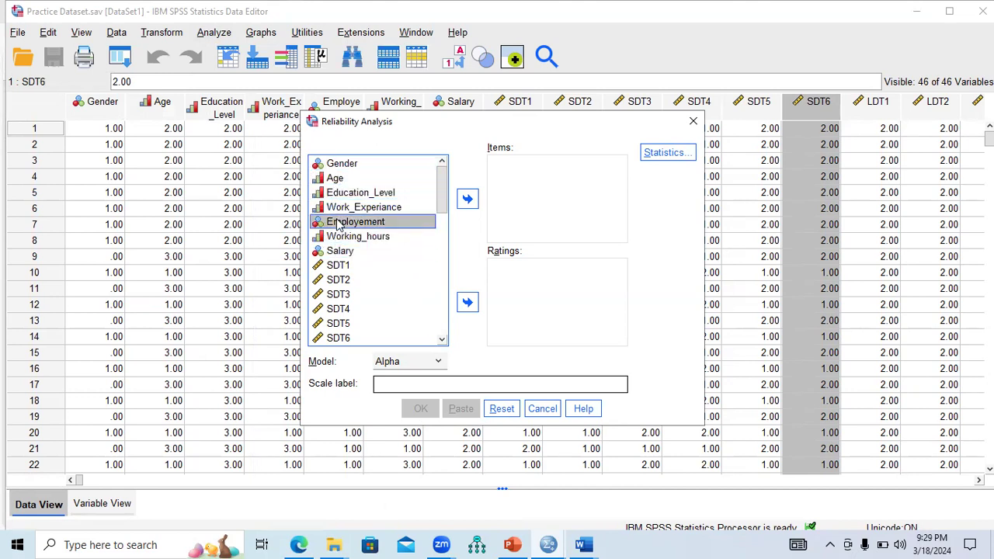
{"action": "left_click", "coordinate": [337, 208]}
{"action": "left_click", "coordinate": [335, 194]}
{"action": "left_click", "coordinate": [336, 180]}
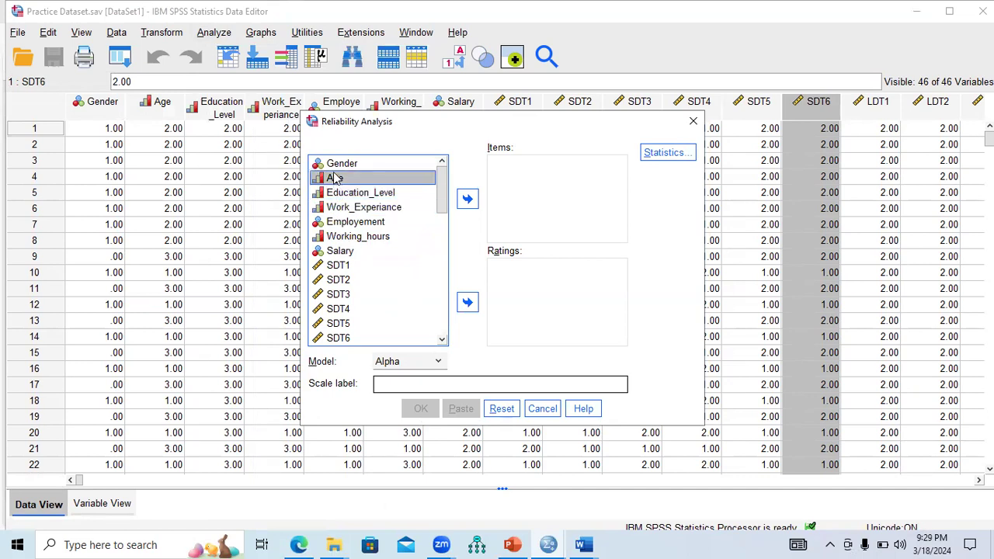
{"action": "left_click", "coordinate": [336, 166]}
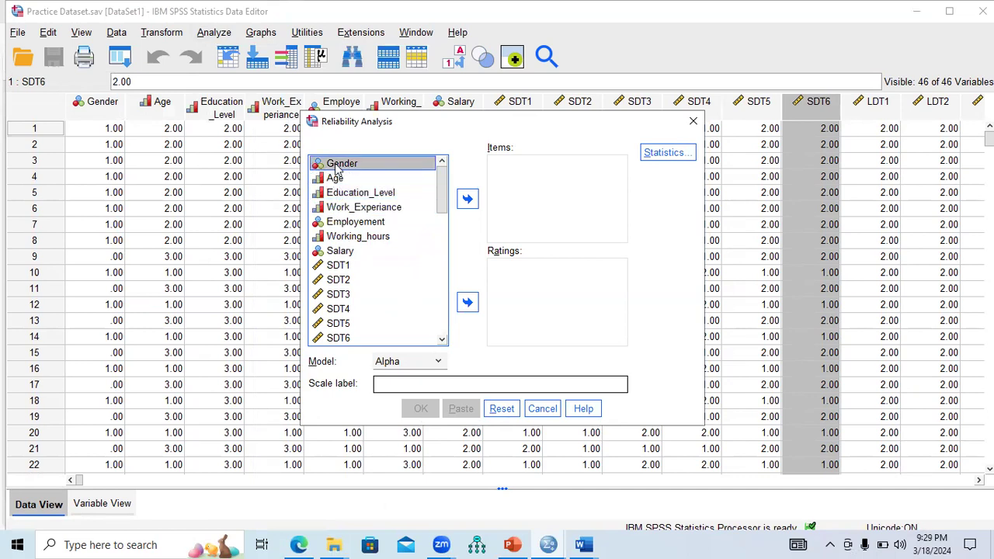
{"action": "left_click", "coordinate": [339, 268]}
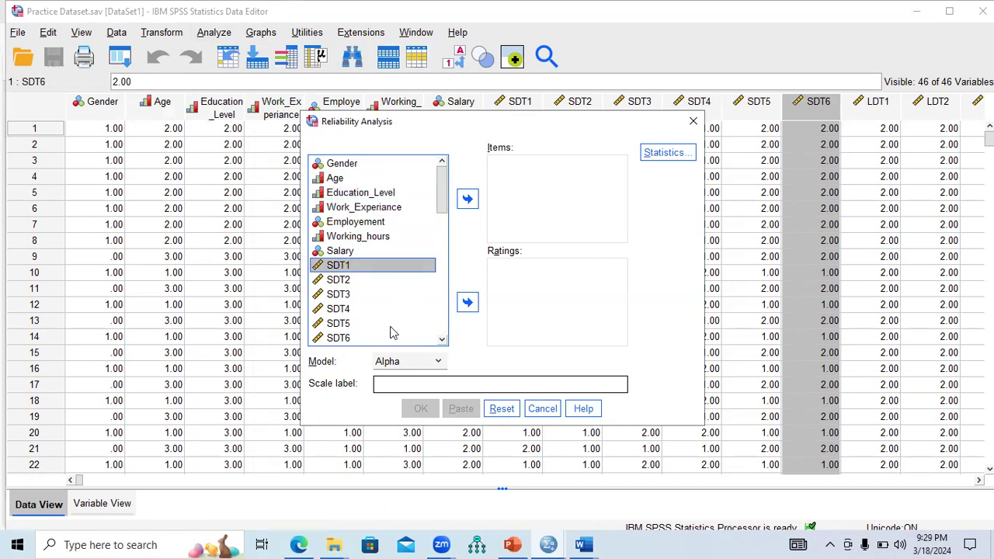
- Switch to the questionnaire PDF in Edge, highlight the first Short Duration Training statement, and show the Section 1 Personal Information questions
{"action": "left_click", "coordinate": [302, 544]}
{"action": "left_click_drag", "start_coordinate": [296, 250], "coordinate": [509, 274]}
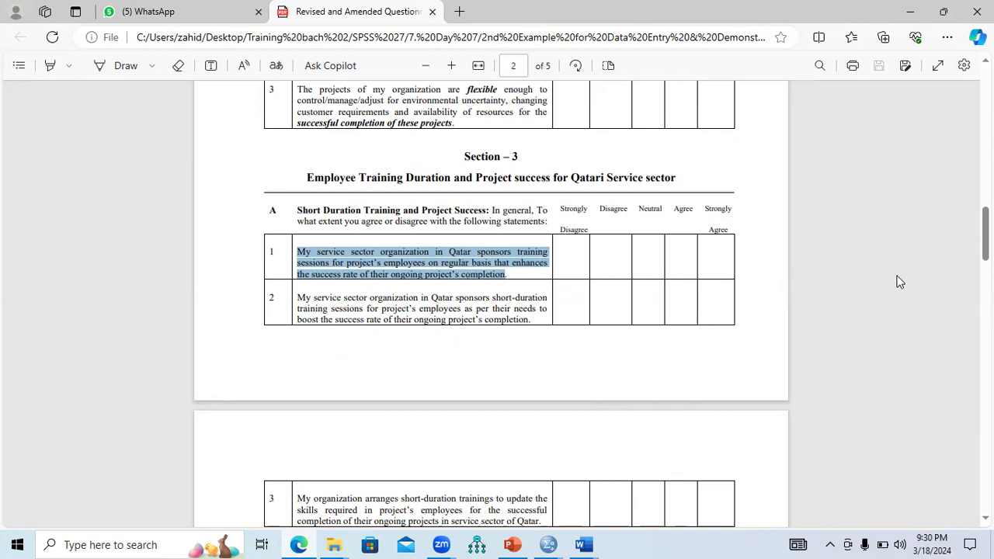
{"action": "left_click_drag", "start_coordinate": [985, 233], "coordinate": [985, 122]}
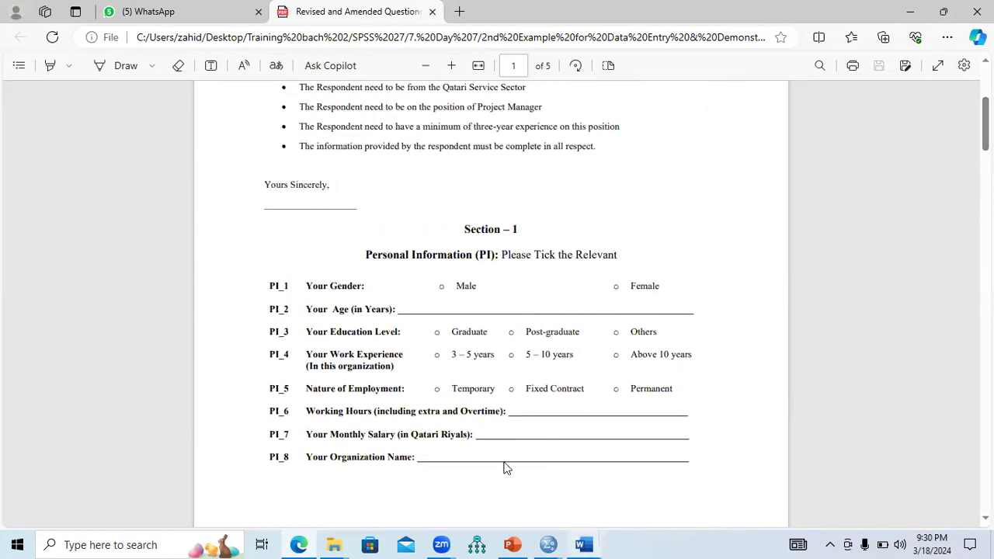
- Return to the Practice Dataset in SPSS and add SDT1, SDT2, SDT3, SDT4, SDT5 and SDT6 to the reliability analysis items
{"action": "left_click", "coordinate": [548, 544]}
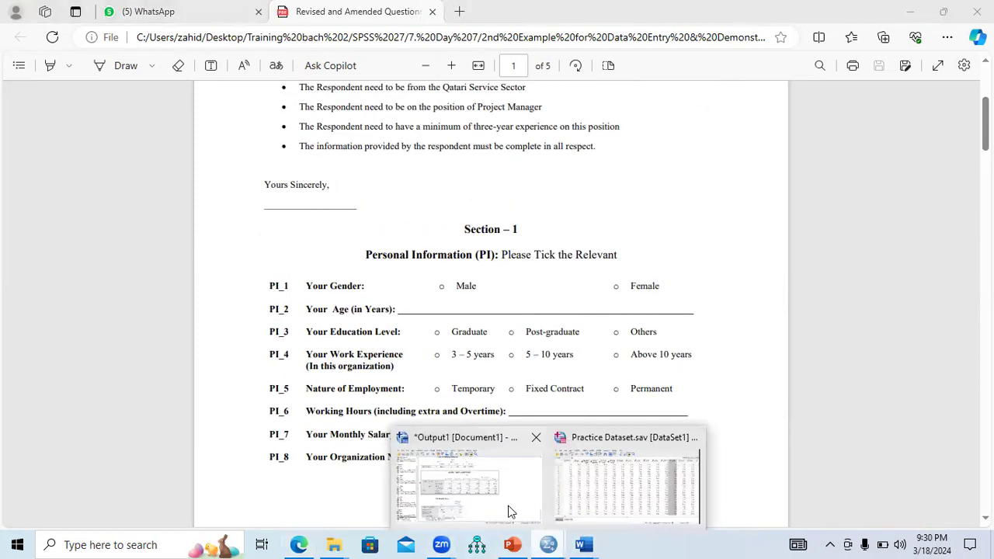
{"action": "left_click", "coordinate": [561, 499]}
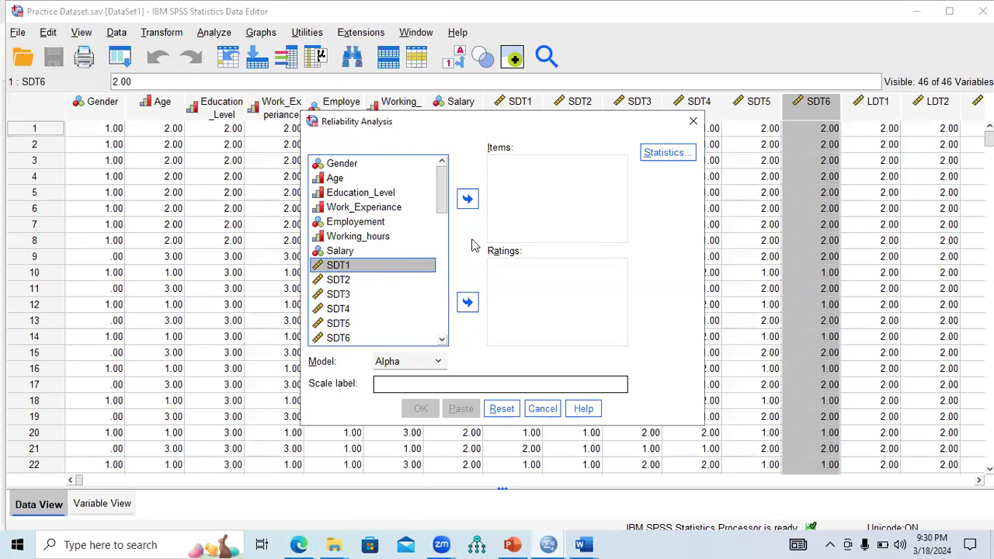
{"action": "left_click", "coordinate": [467, 199]}
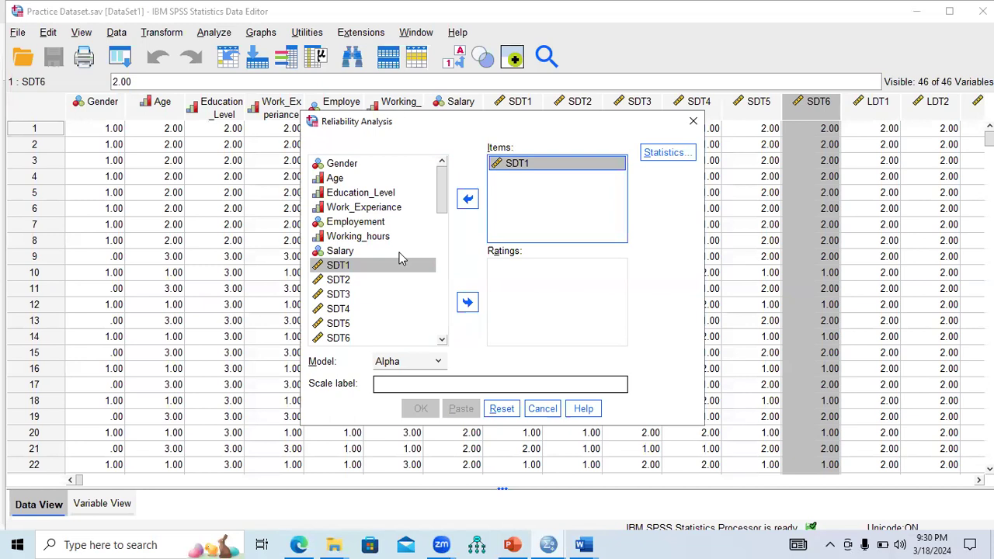
{"action": "left_click", "coordinate": [348, 284]}
{"action": "left_click", "coordinate": [467, 199]}
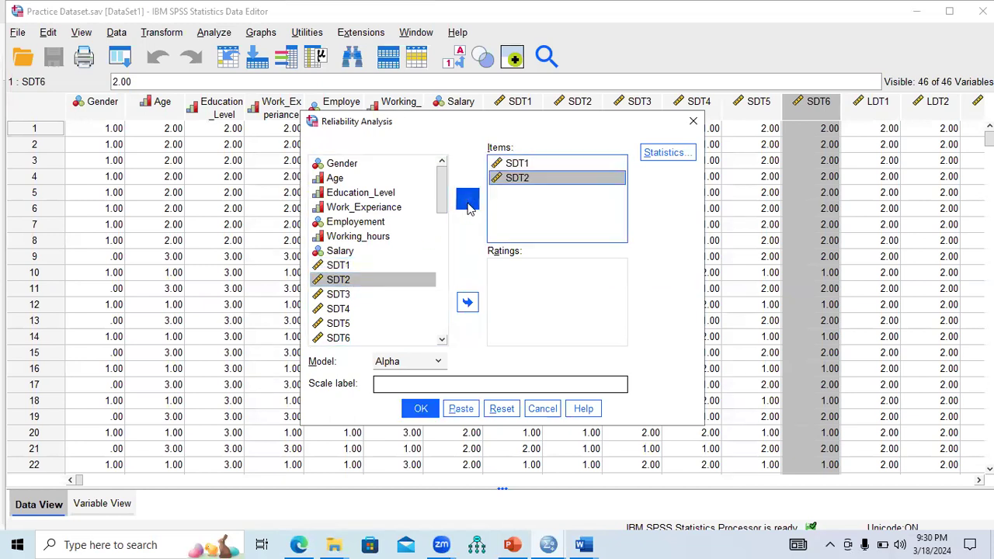
{"action": "left_click", "coordinate": [357, 293]}
{"action": "left_click", "coordinate": [467, 198]}
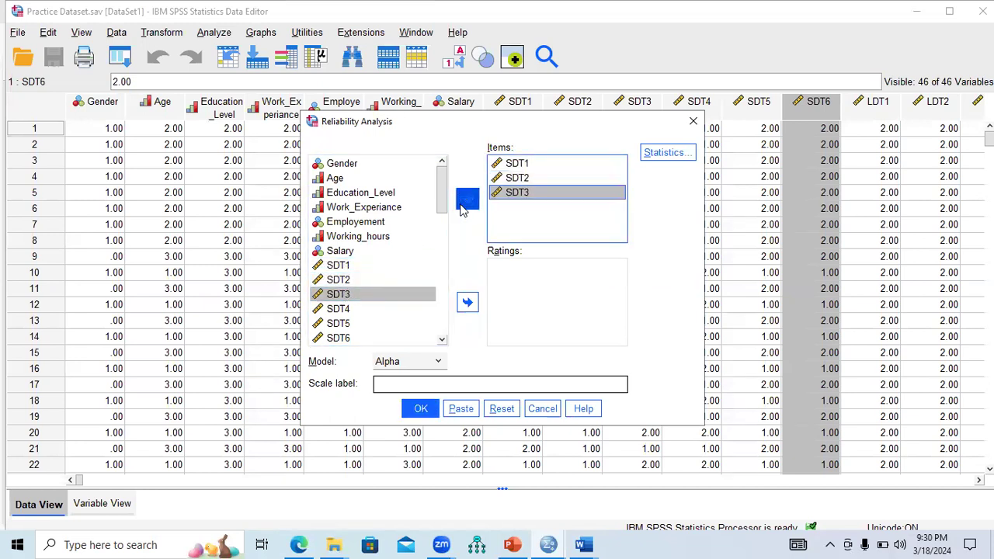
{"action": "left_click", "coordinate": [348, 310]}
{"action": "left_click", "coordinate": [467, 199]}
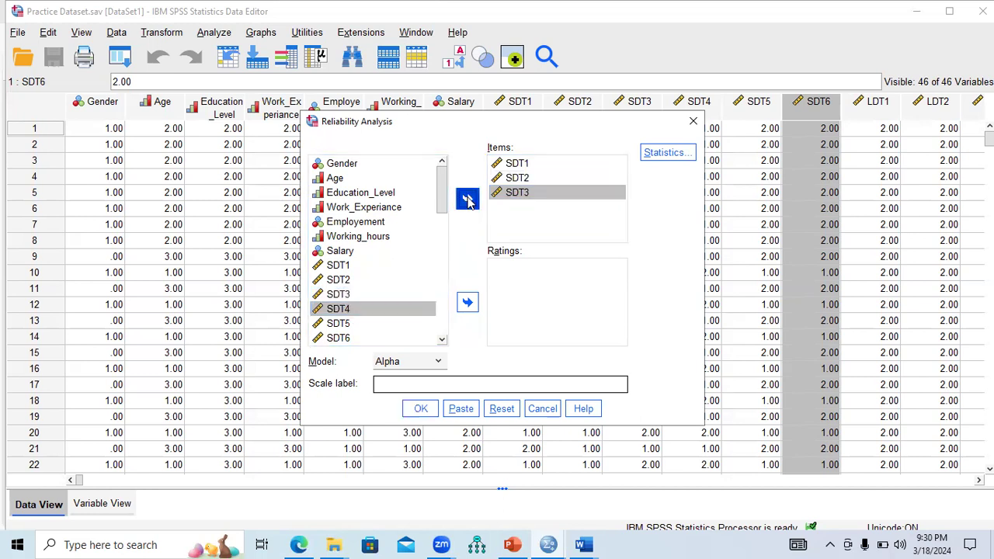
{"action": "left_click", "coordinate": [342, 324]}
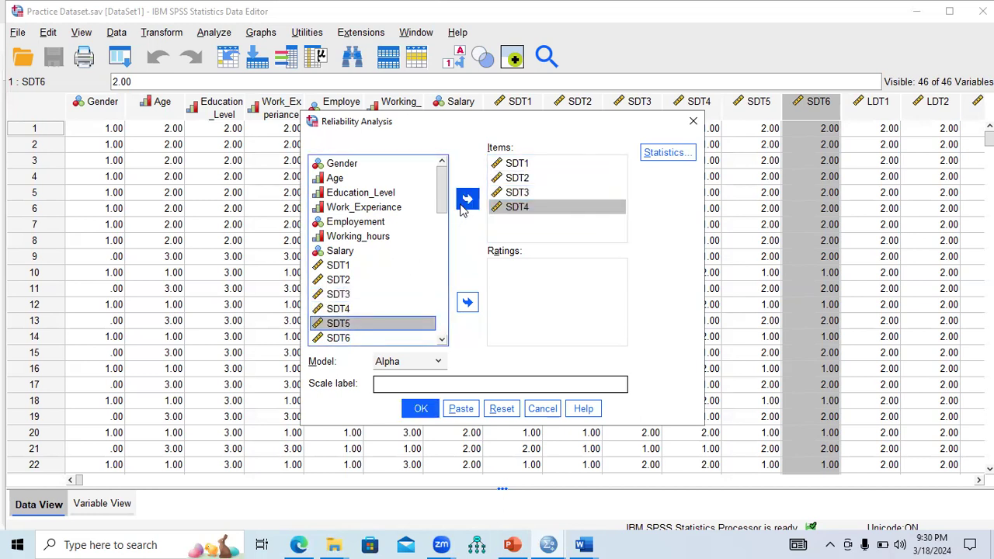
{"action": "left_click", "coordinate": [467, 199]}
{"action": "left_click", "coordinate": [342, 339]}
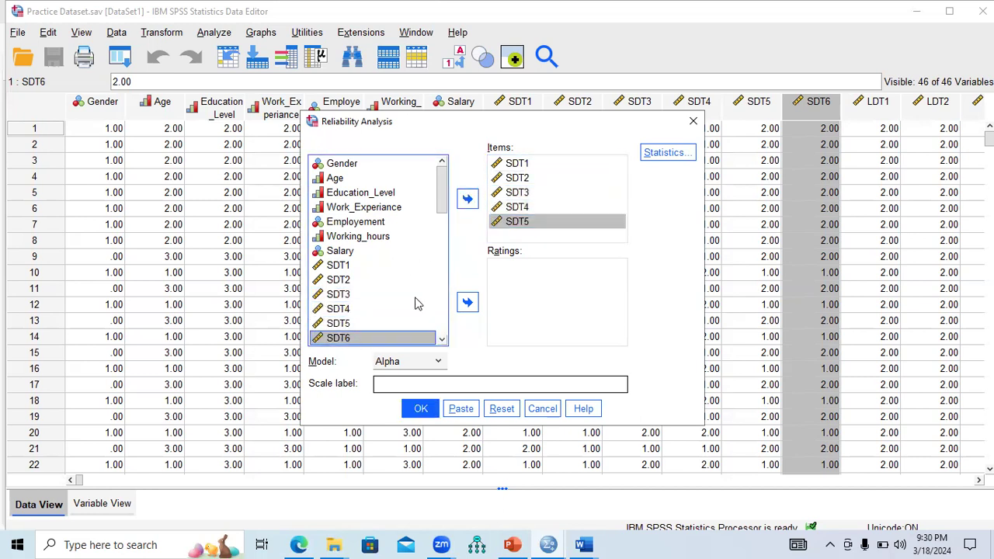
{"action": "left_click", "coordinate": [467, 199]}
- Examine the source variables of the reliability analysis, pointing out SDT1 through SDT6 in turn and back up to SDT1
{"action": "left_click_drag", "start_coordinate": [443, 205], "coordinate": [447, 222]}
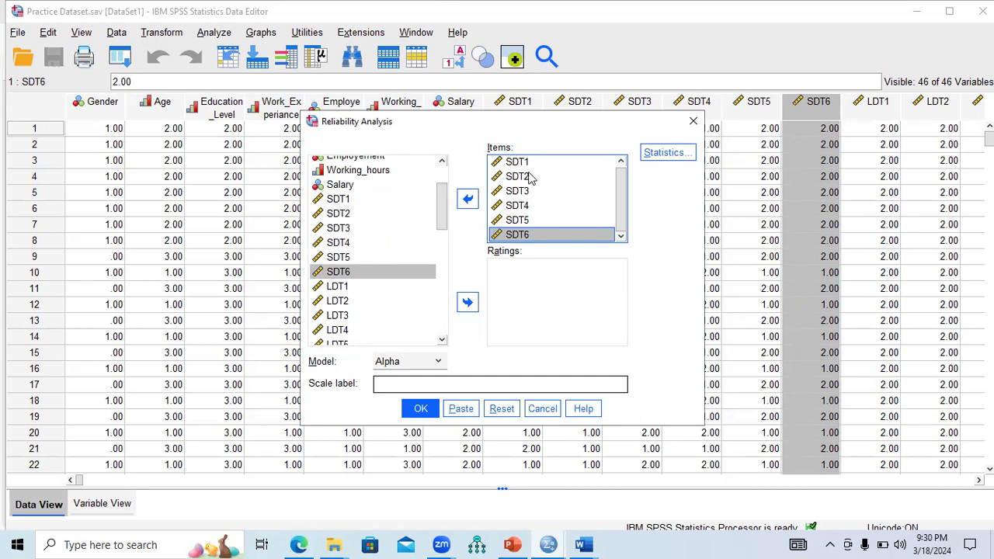
{"action": "scroll", "coordinate": [419, 233], "scroll_direction": "down", "scroll_amount": 2}
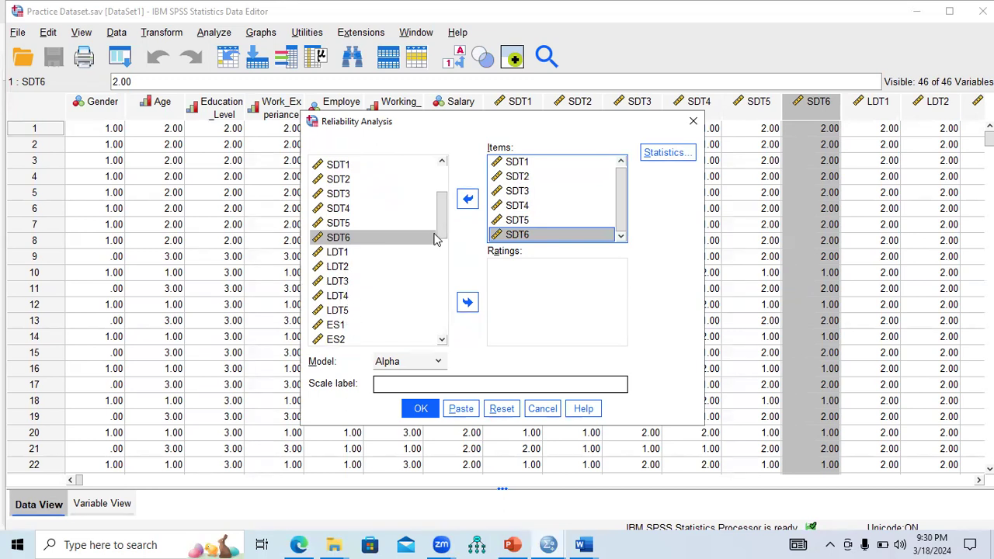
{"action": "left_click_drag", "start_coordinate": [441, 232], "coordinate": [440, 220]}
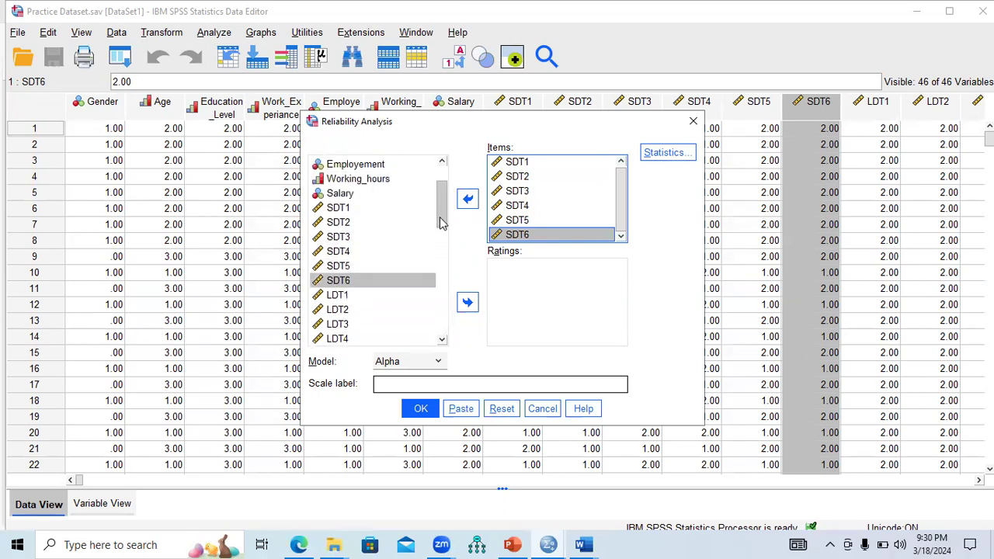
{"action": "left_click", "coordinate": [338, 210]}
{"action": "left_click", "coordinate": [340, 224]}
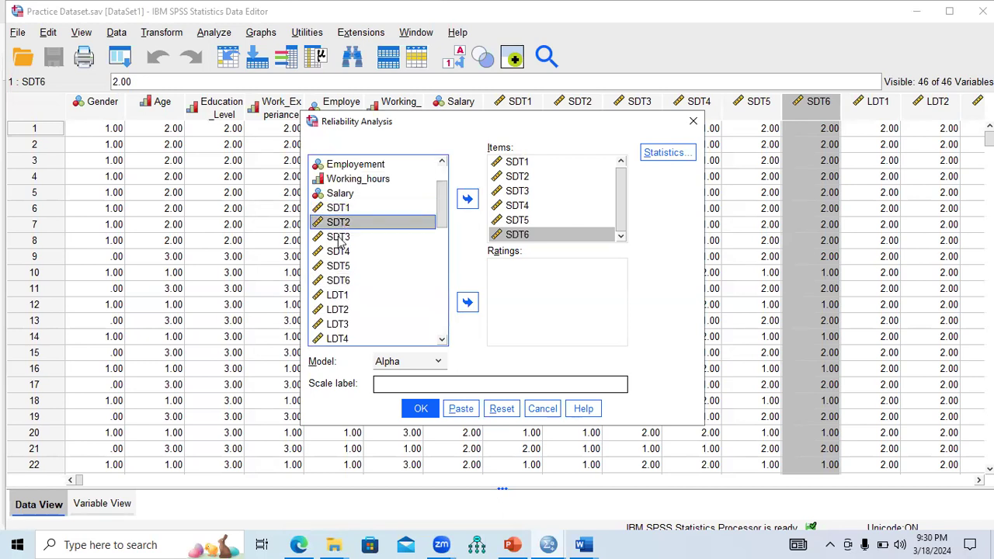
{"action": "left_click", "coordinate": [338, 238]}
{"action": "left_click", "coordinate": [339, 253]}
{"action": "left_click", "coordinate": [339, 268]}
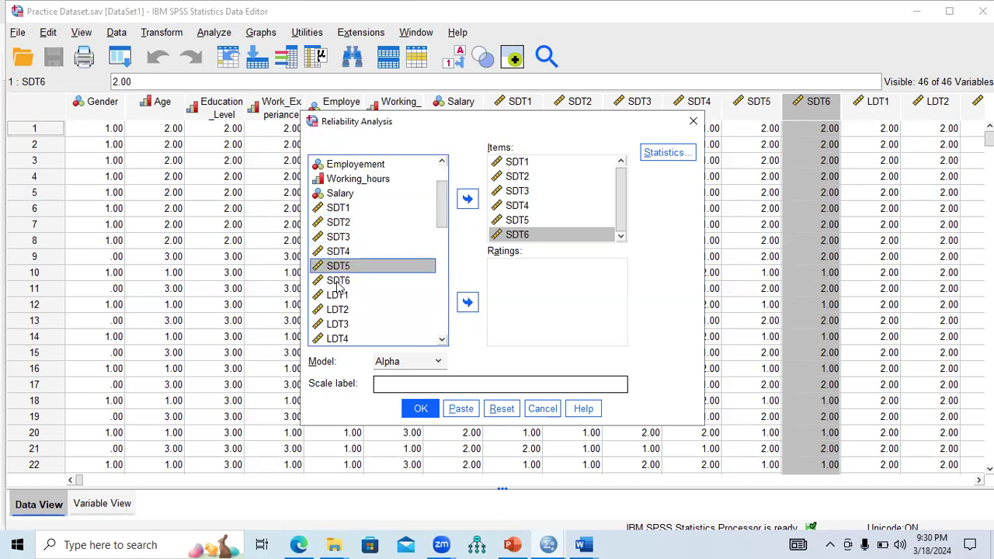
{"action": "left_click", "coordinate": [339, 283]}
{"action": "left_click", "coordinate": [339, 265]}
{"action": "left_click", "coordinate": [340, 251]}
{"action": "left_click", "coordinate": [340, 237]}
{"action": "left_click", "coordinate": [341, 223]}
{"action": "left_click", "coordinate": [386, 209]}
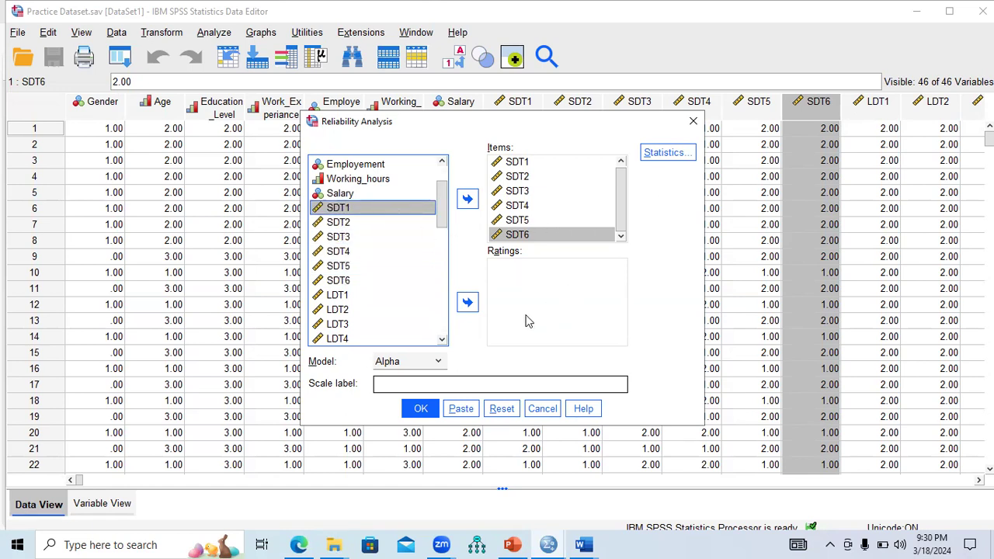
- Run the reliability analysis on the six SDT items with the Alpha model
{"action": "left_click", "coordinate": [420, 409]}
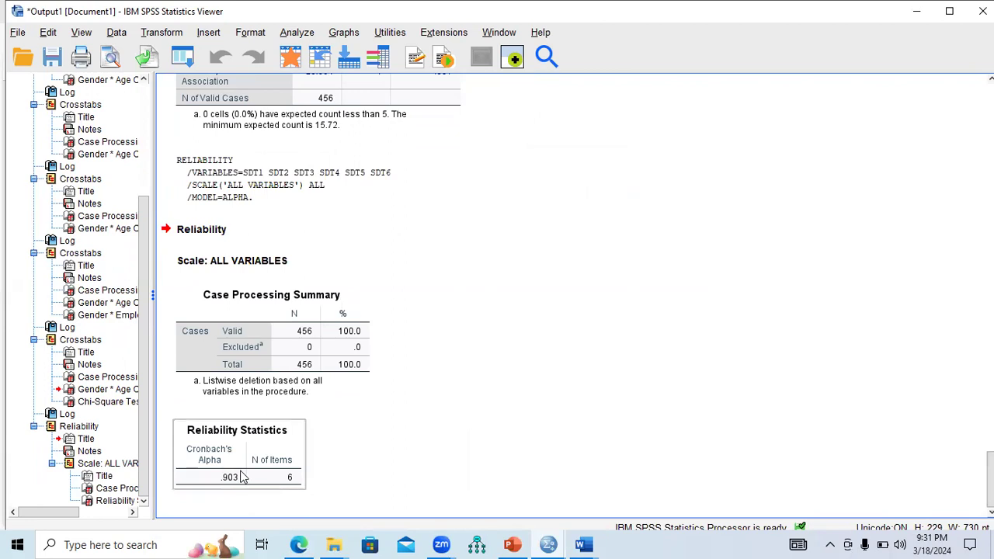
- Copy the Reliability Statistics table for the six SDT items into the end of the example study Word document and select its alpha value
{"action": "left_click", "coordinate": [241, 476]}
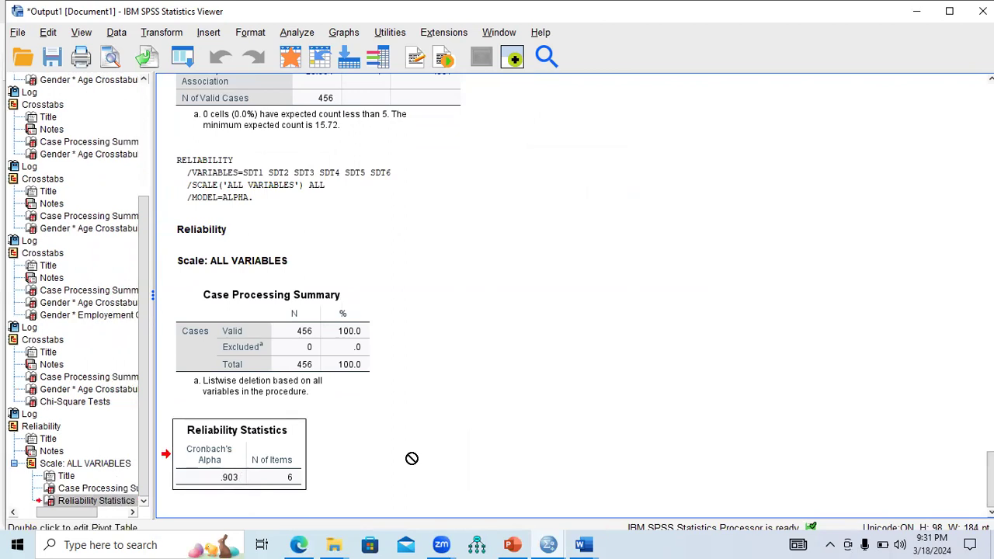
{"action": "mouse_move", "coordinate": [585, 544]}
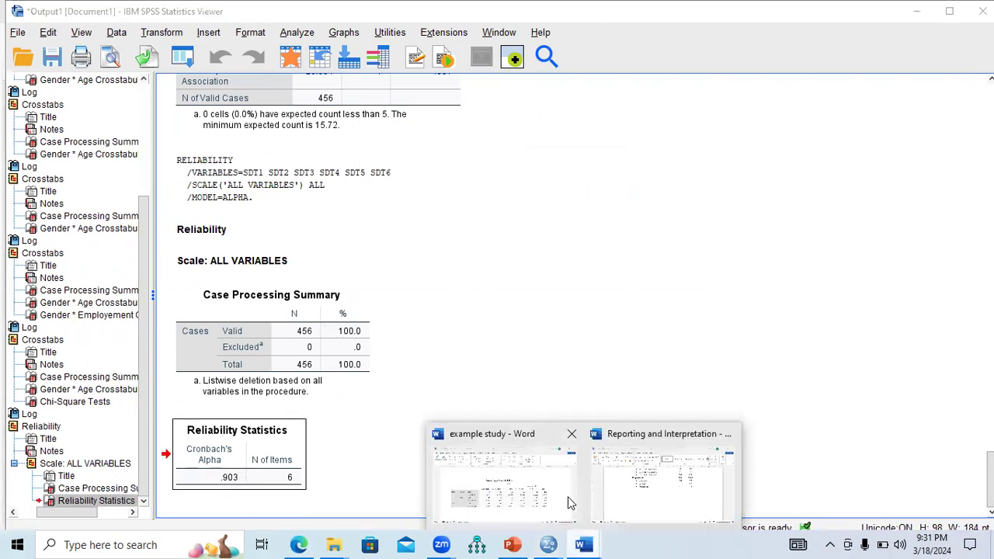
{"action": "left_click", "coordinate": [547, 507]}
{"action": "left_click_drag", "start_coordinate": [988, 457], "coordinate": [988, 479]}
{"action": "left_click", "coordinate": [404, 289]}
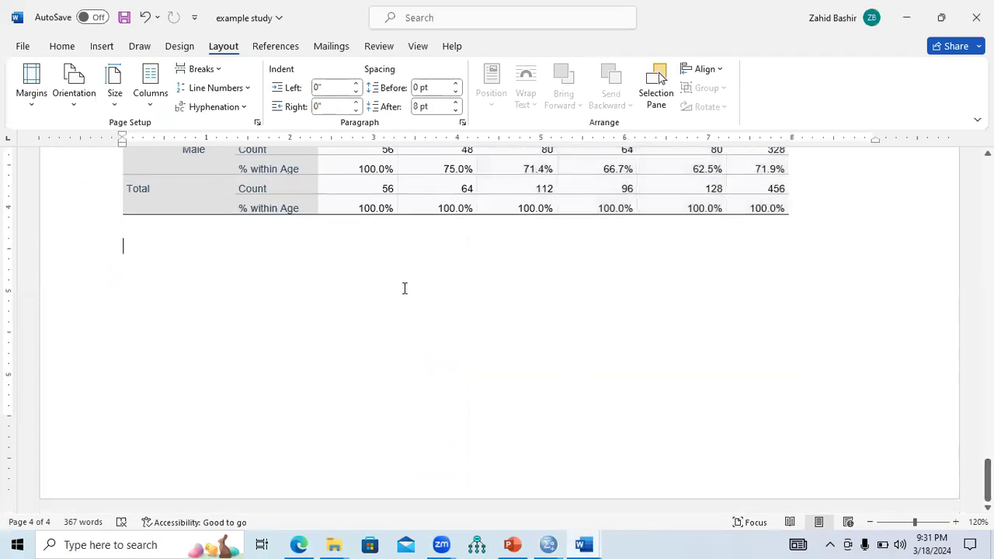
{"action": "key", "text": "Return"}
{"action": "type", "text": "Reliability Statistics Cronbach's Alpha\tN of Items .903\t6"}
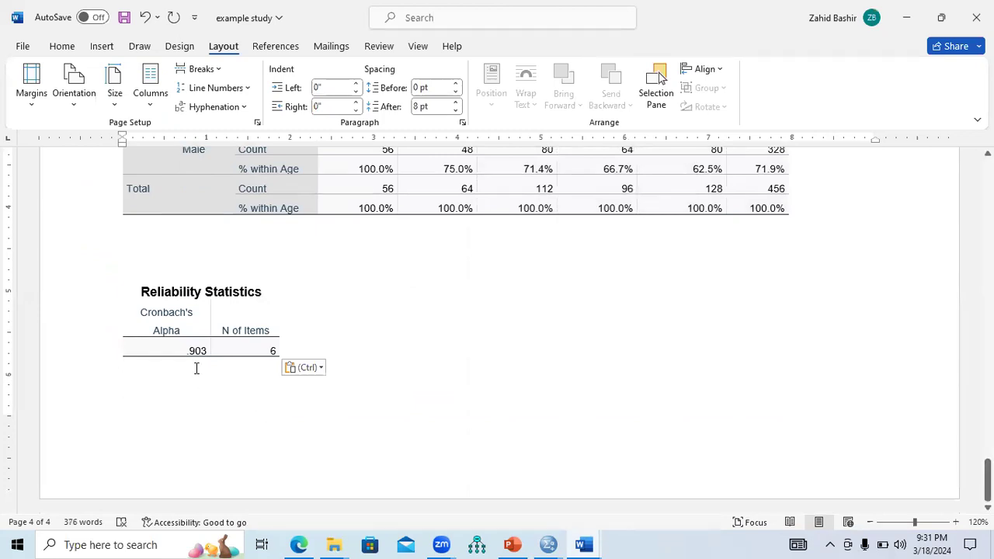
{"action": "left_click_drag", "start_coordinate": [189, 352], "coordinate": [207, 355]}
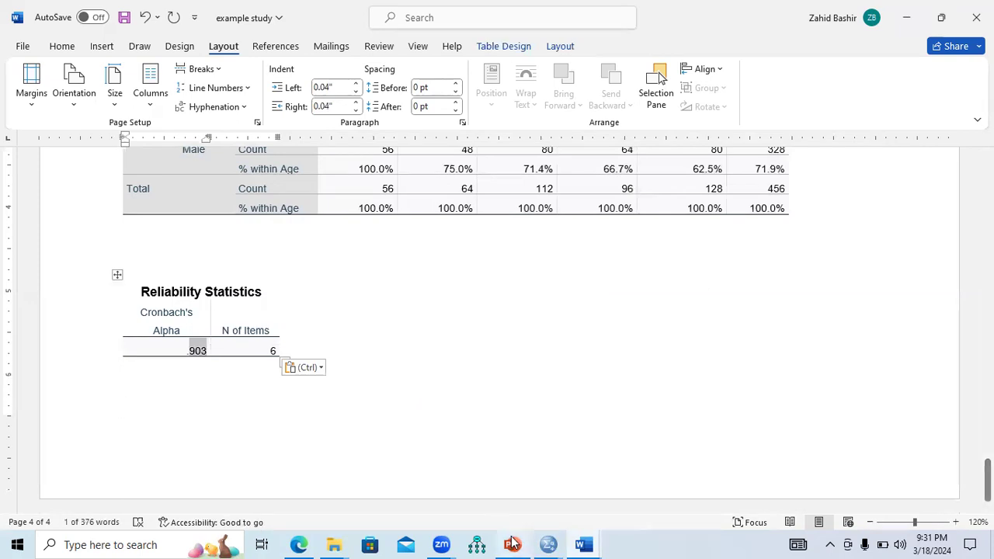
- Switch to the Reliability Analysis slide in PowerPoint, highlight "Cronbach's alpha of 0.70 or higher" in yellow, and undo the highlight
{"action": "left_click", "coordinate": [512, 545]}
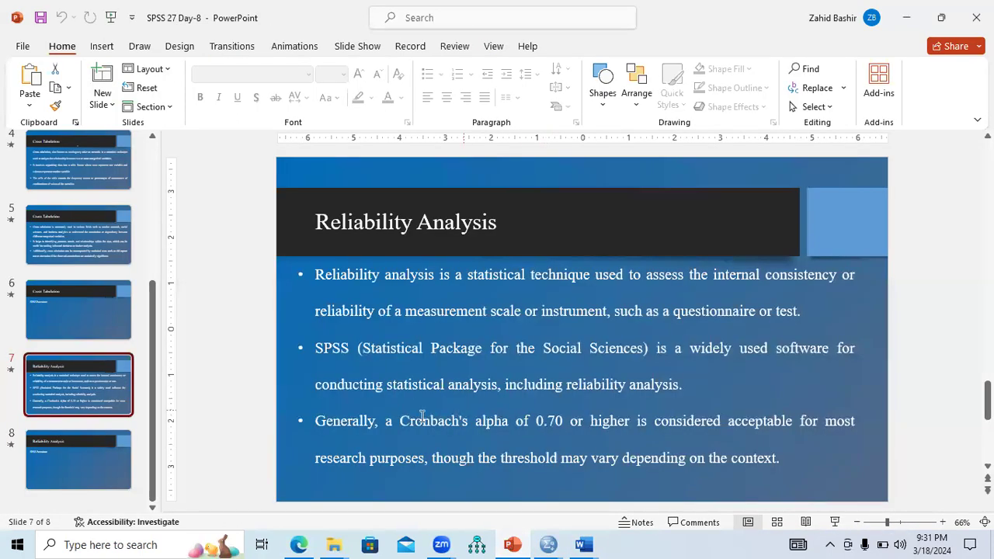
{"action": "left_click_drag", "start_coordinate": [400, 420], "coordinate": [559, 426]}
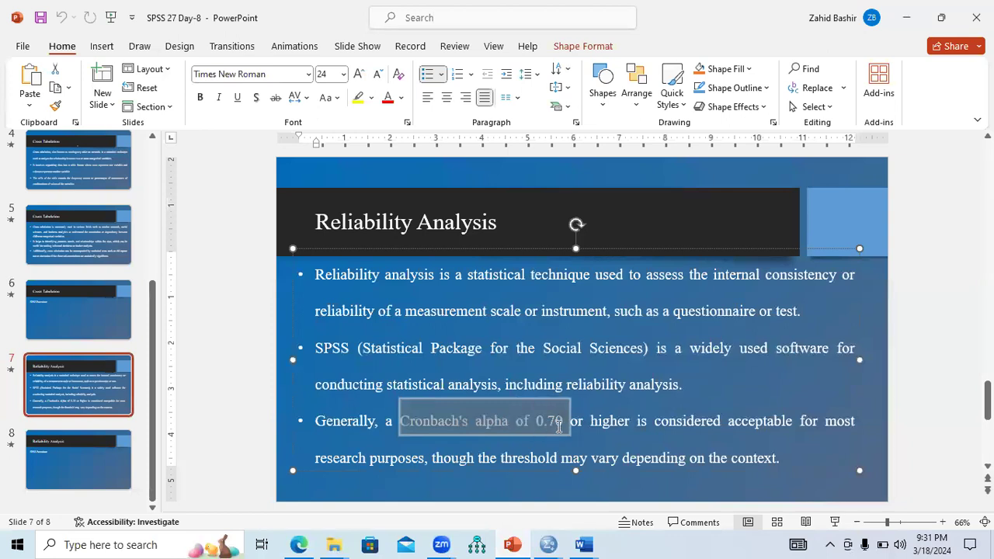
{"action": "mouse_move", "coordinate": [566, 425]}
{"action": "left_mouse_down"}
{"action": "mouse_move", "coordinate": [631, 425]}
{"action": "mouse_move", "coordinate": [578, 425]}
{"action": "left_mouse_up"}
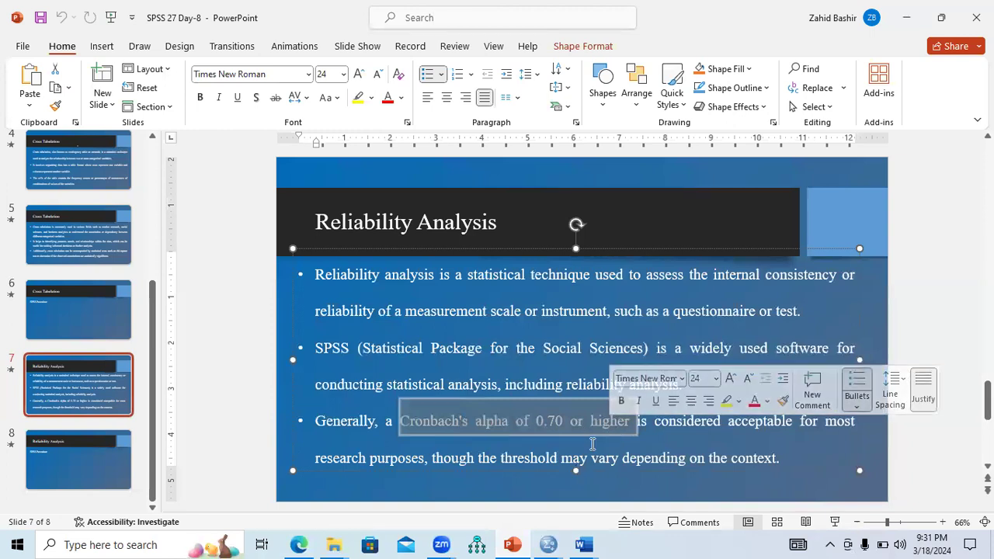
{"action": "left_click", "coordinate": [728, 404]}
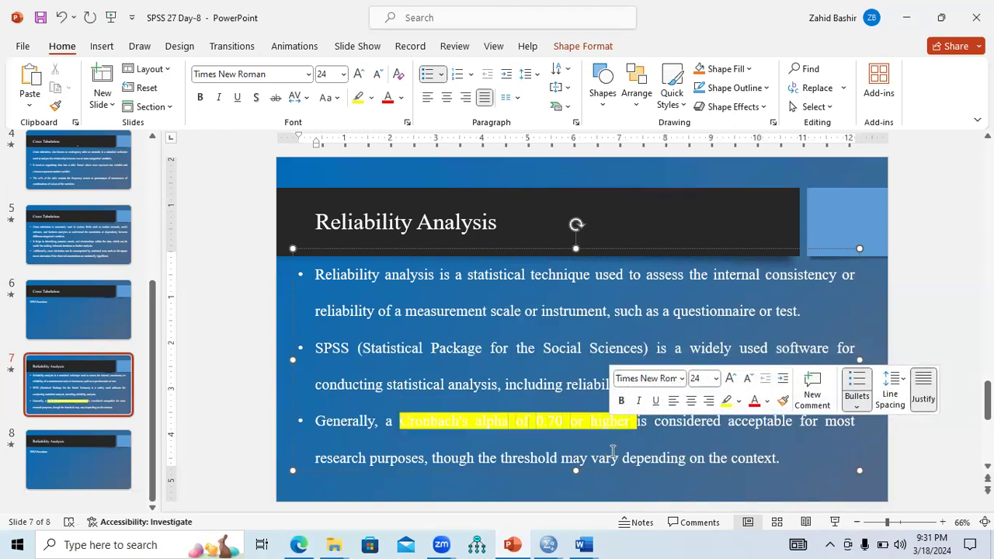
{"action": "key", "text": "ctrl+z"}
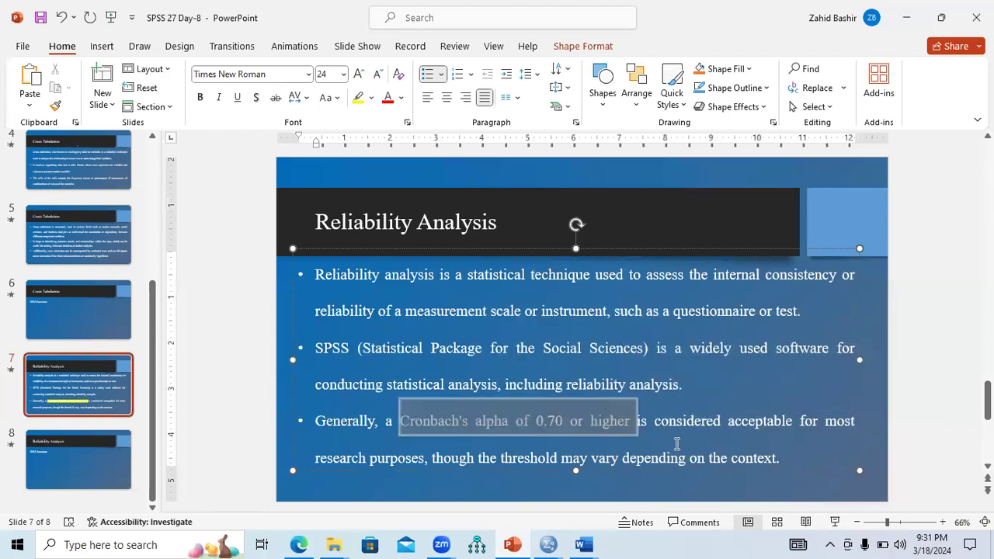
{"action": "left_click", "coordinate": [613, 450]}
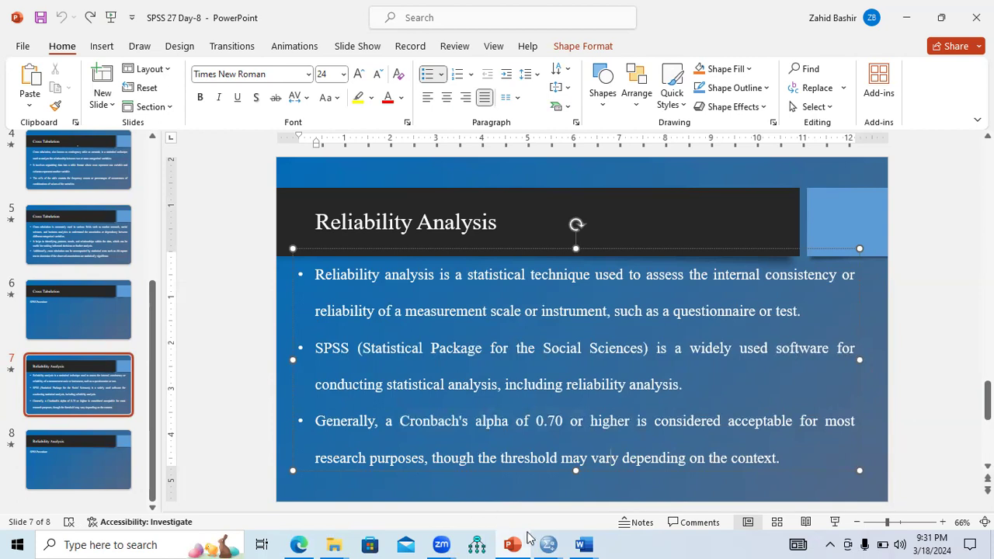
- Return to the Practice Dataset in SPSS and open the Reliability Analysis setup again
{"action": "mouse_move", "coordinate": [549, 545]}
{"action": "left_click", "coordinate": [506, 513]}
{"action": "left_click_drag", "start_coordinate": [261, 459], "coordinate": [615, 498]}
{"action": "left_click", "coordinate": [553, 544]}
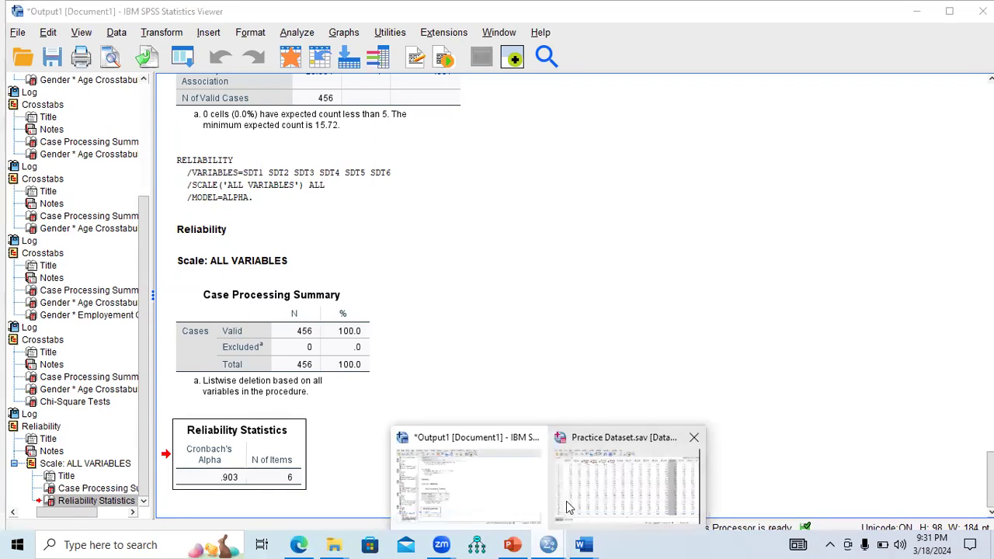
{"action": "left_click", "coordinate": [571, 483]}
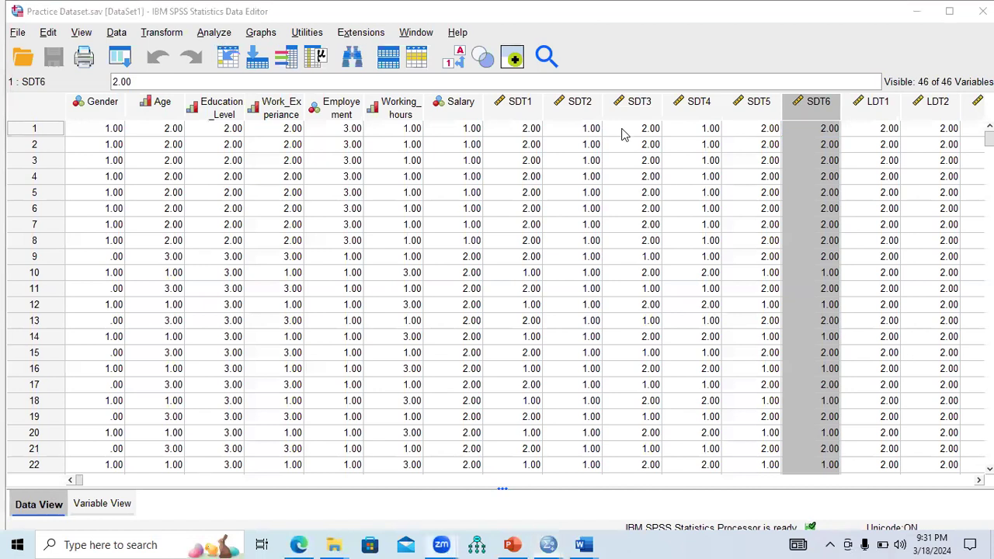
{"action": "left_click", "coordinate": [210, 39]}
{"action": "mouse_move", "coordinate": [325, 333]}
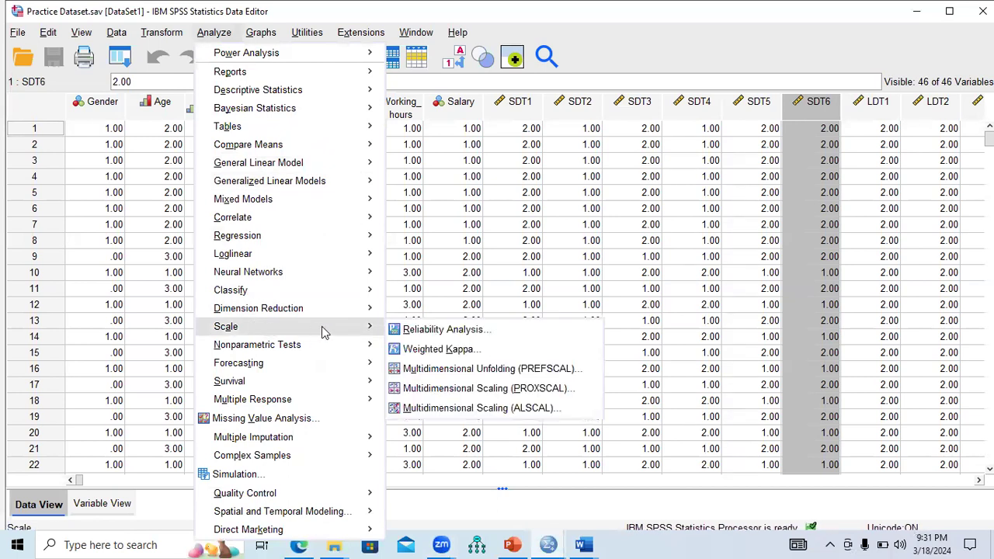
{"action": "left_click", "coordinate": [439, 331]}
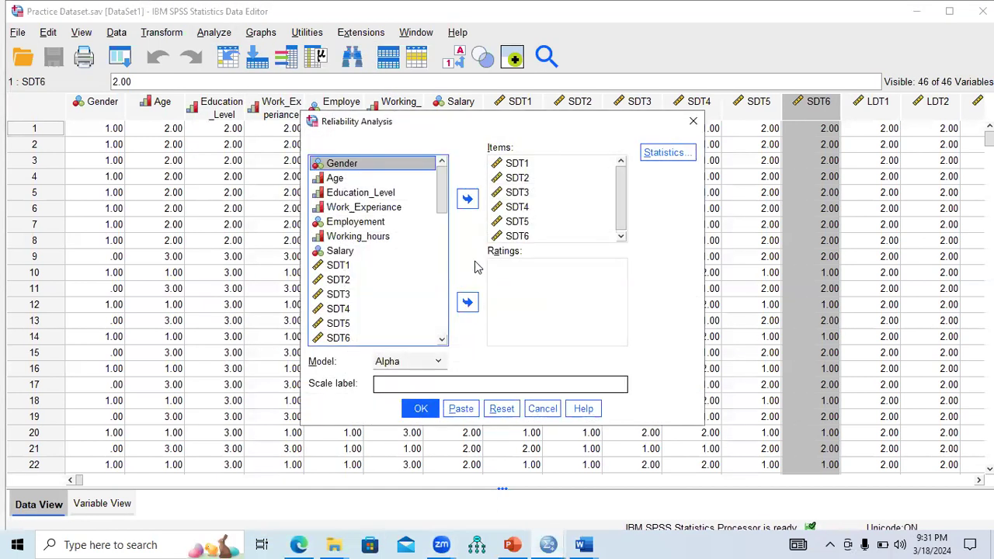
- Remove SDT1, SDT2, SDT3, SDT4, SDT5 and SDT6 from the reliability analysis items
{"action": "left_click", "coordinate": [522, 166]}
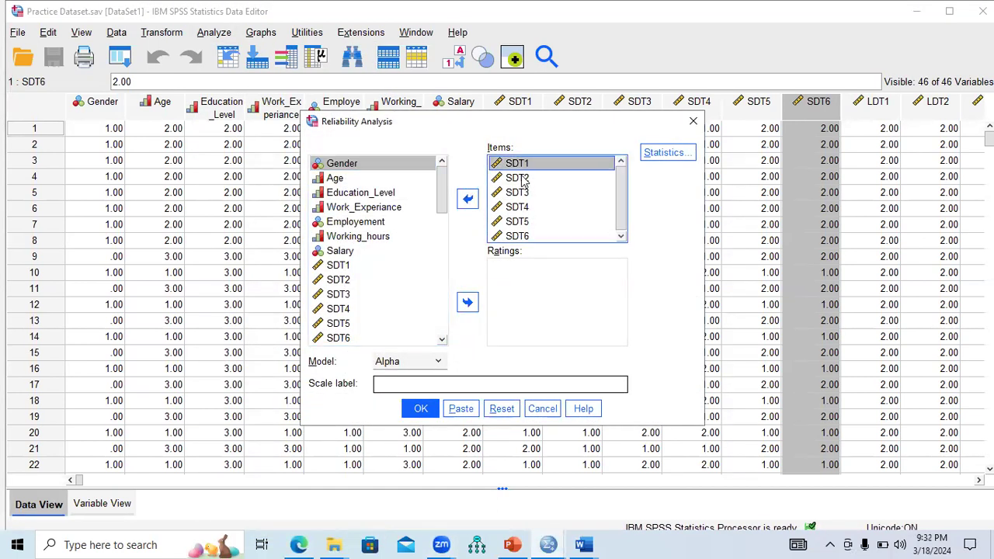
{"action": "left_click", "coordinate": [468, 199]}
{"action": "left_click", "coordinate": [517, 163]}
{"action": "left_click", "coordinate": [468, 198]}
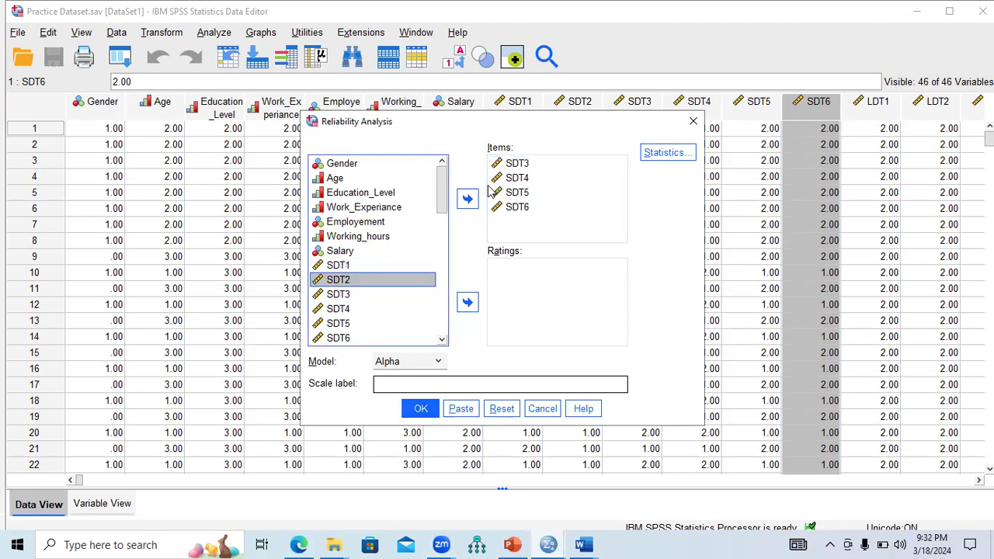
{"action": "left_click", "coordinate": [516, 164]}
{"action": "left_click", "coordinate": [468, 199]}
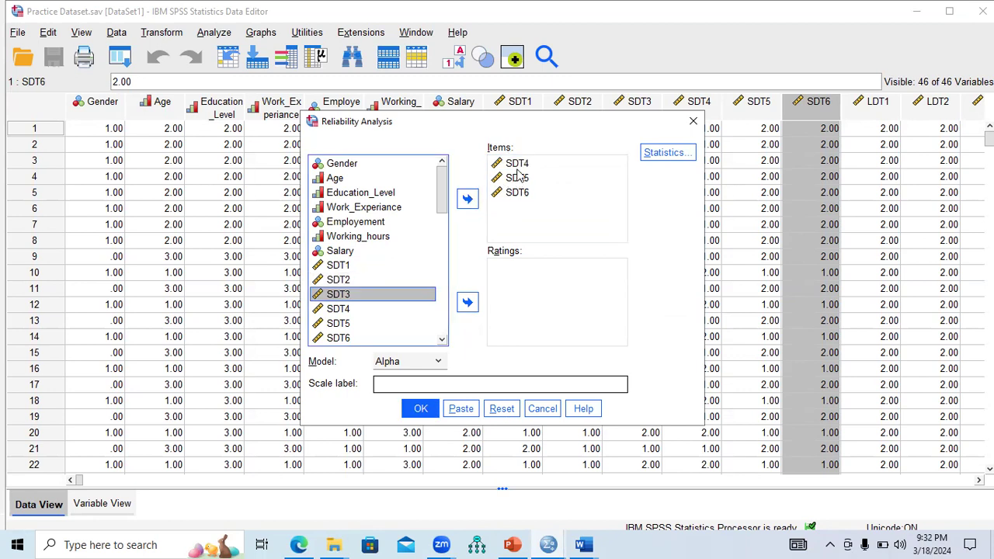
{"action": "left_click", "coordinate": [517, 164]}
{"action": "left_click", "coordinate": [467, 199]}
{"action": "left_click", "coordinate": [516, 164]}
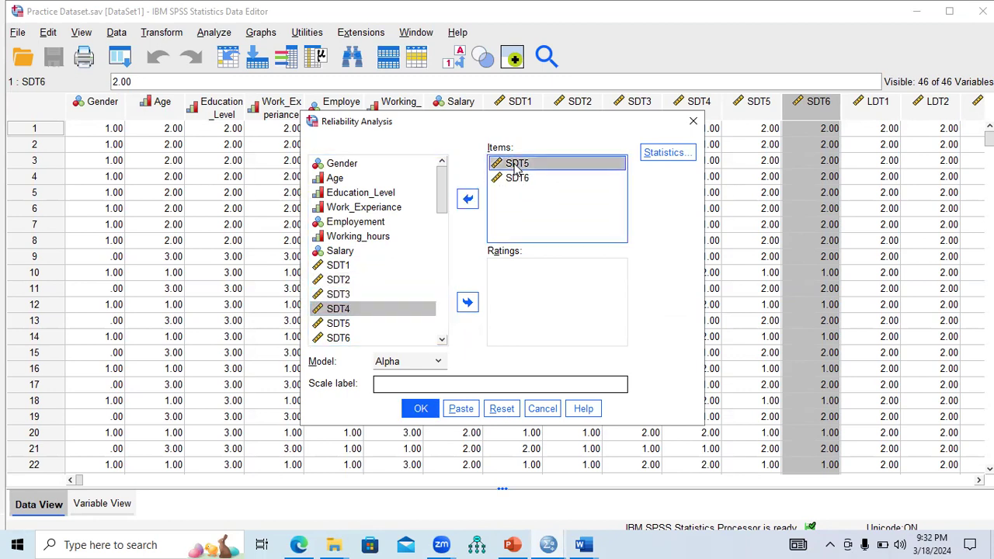
{"action": "left_click", "coordinate": [468, 198]}
{"action": "left_click", "coordinate": [516, 164]}
{"action": "left_click", "coordinate": [468, 199]}
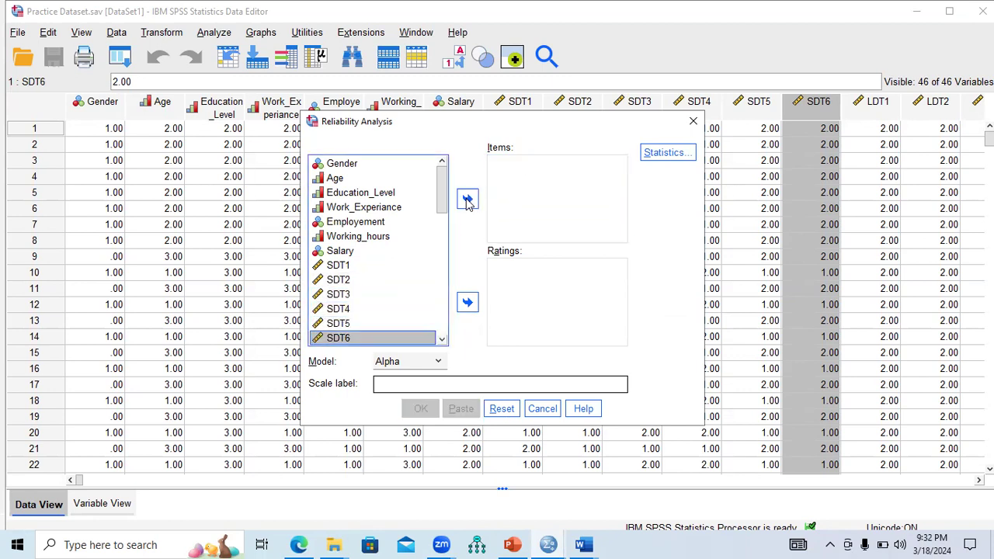
- Add LDT1, LDT2, LDT3, LDT4 and LDT5 to the reliability analysis items
{"action": "scroll", "coordinate": [404, 240], "scroll_direction": "down", "scroll_amount": 3}
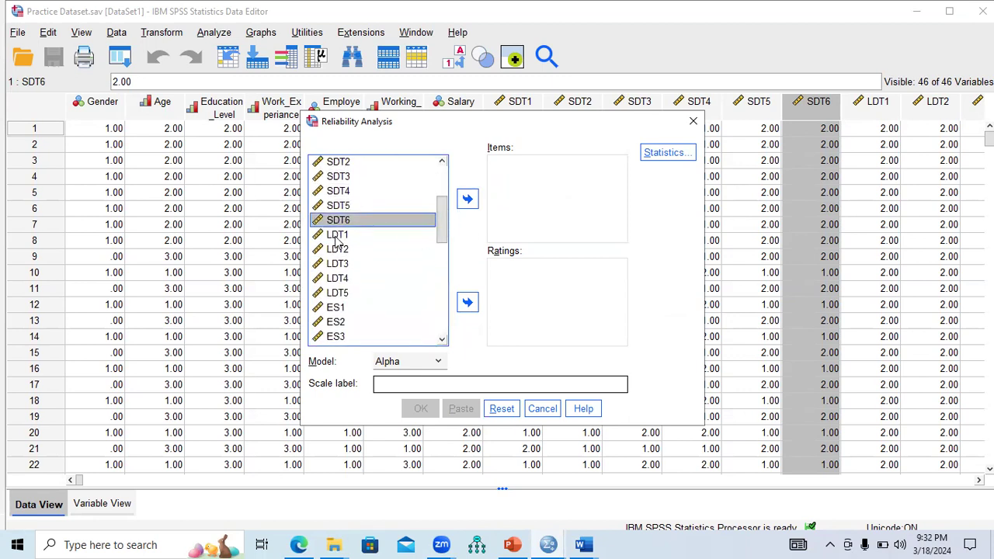
{"action": "left_click", "coordinate": [346, 236]}
{"action": "left_click", "coordinate": [467, 199]}
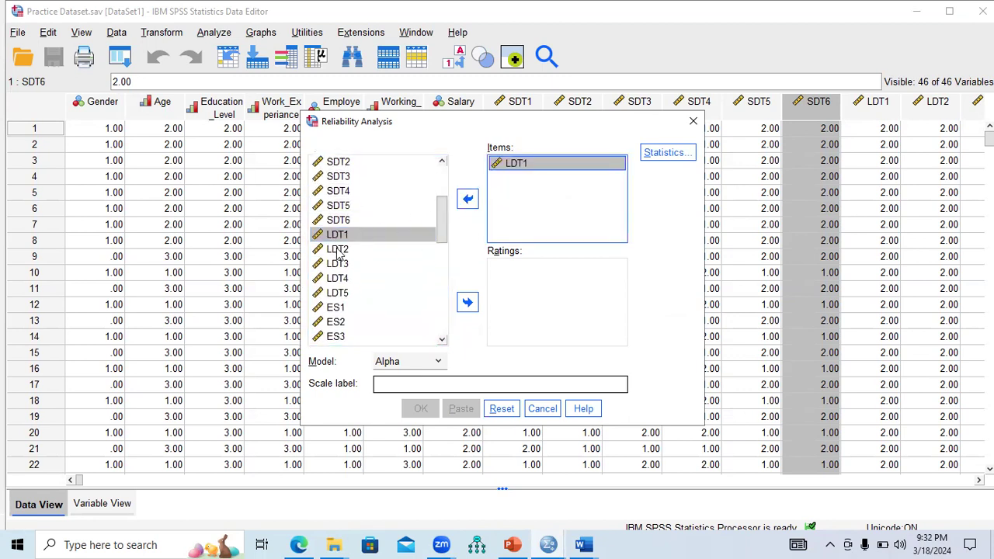
{"action": "left_click", "coordinate": [338, 249]}
{"action": "left_click", "coordinate": [468, 199]}
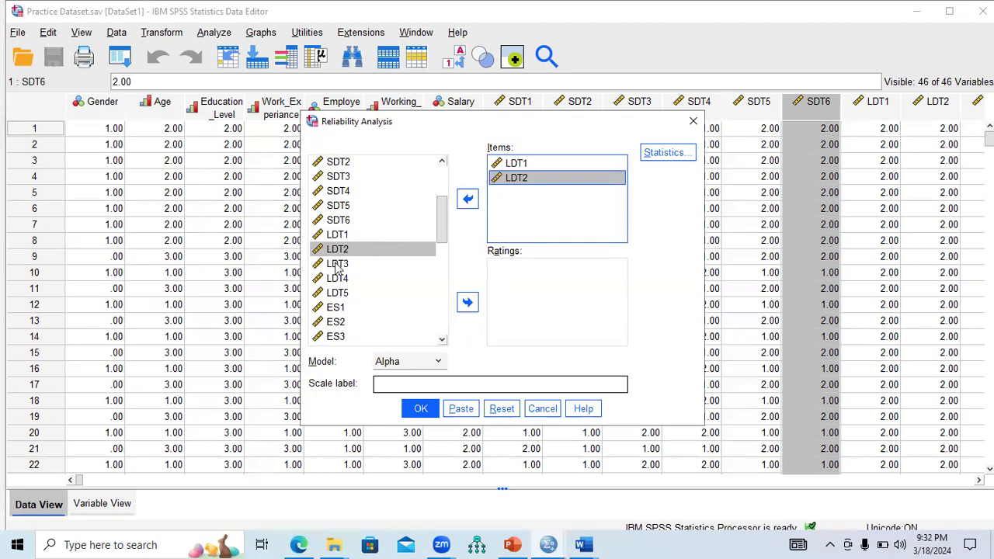
{"action": "left_click", "coordinate": [337, 265]}
{"action": "left_click", "coordinate": [467, 199]}
{"action": "left_click", "coordinate": [337, 278]}
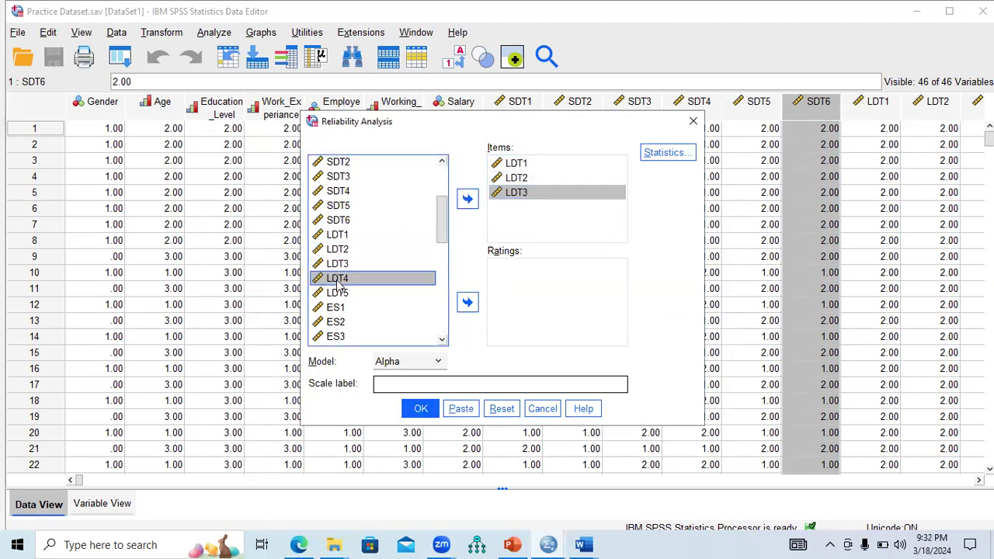
{"action": "left_click", "coordinate": [468, 200]}
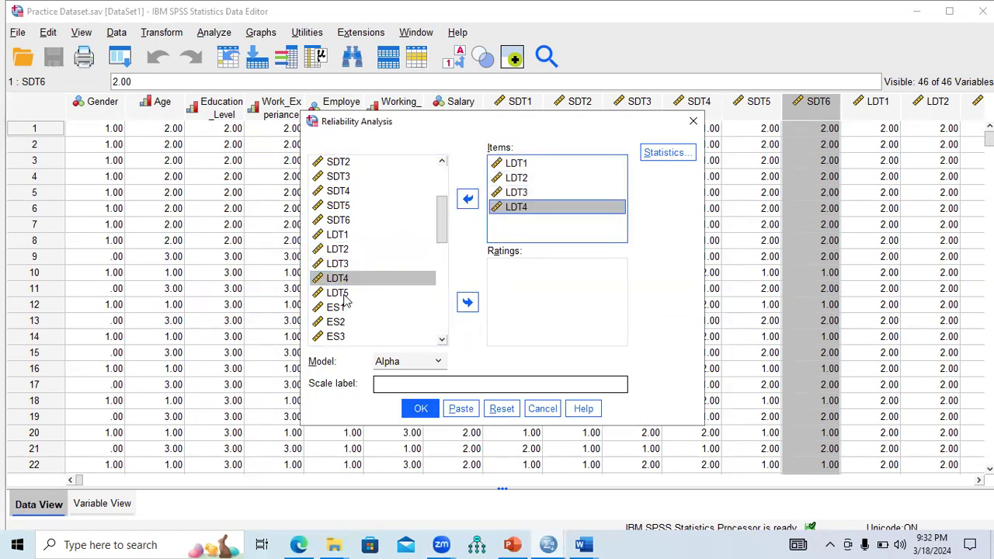
{"action": "left_click", "coordinate": [339, 294]}
{"action": "left_click", "coordinate": [468, 200]}
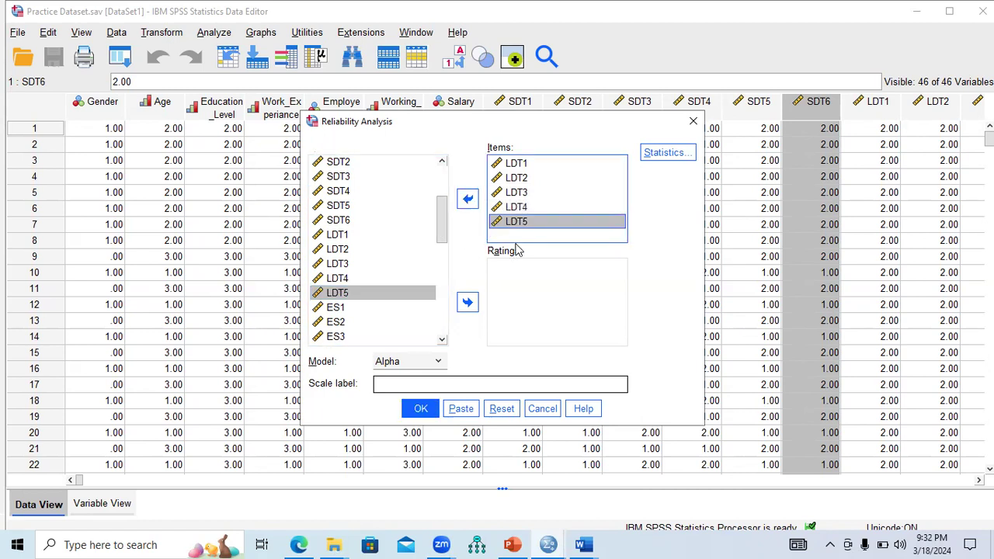
- Switch to the questionnaire PDF in Edge and examine the Long Duration Training heading and its five statements in Section 3
{"action": "left_click", "coordinate": [300, 544]}
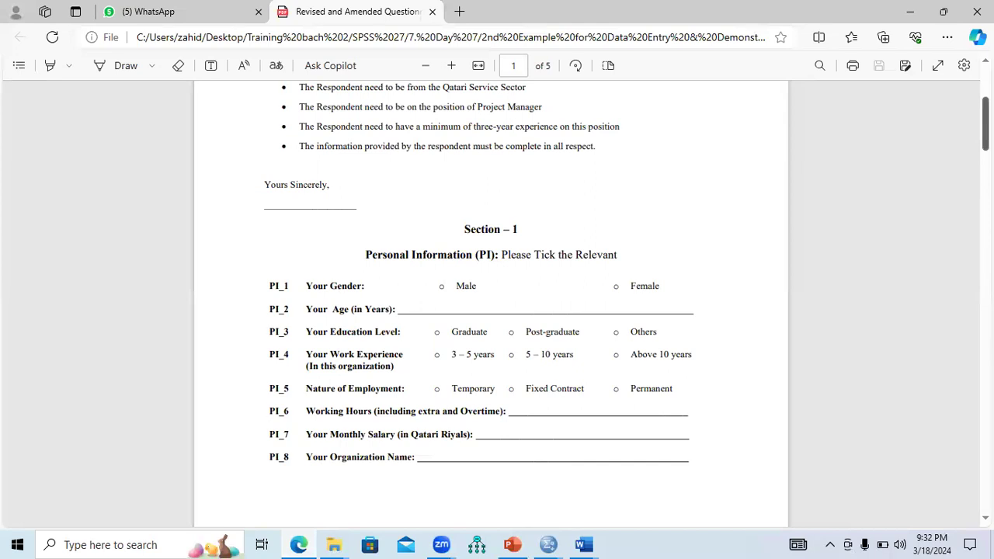
{"action": "scroll", "coordinate": [491, 303], "scroll_direction": "down", "scroll_amount": 10}
{"action": "scroll", "coordinate": [491, 303], "scroll_direction": "down", "scroll_amount": 4}
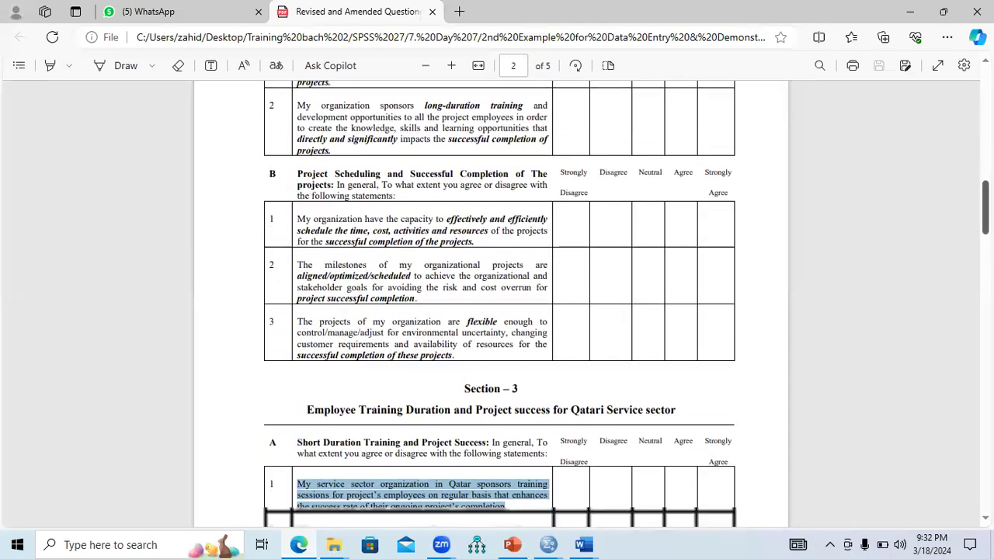
{"action": "scroll", "coordinate": [491, 303], "scroll_direction": "down", "scroll_amount": 8}
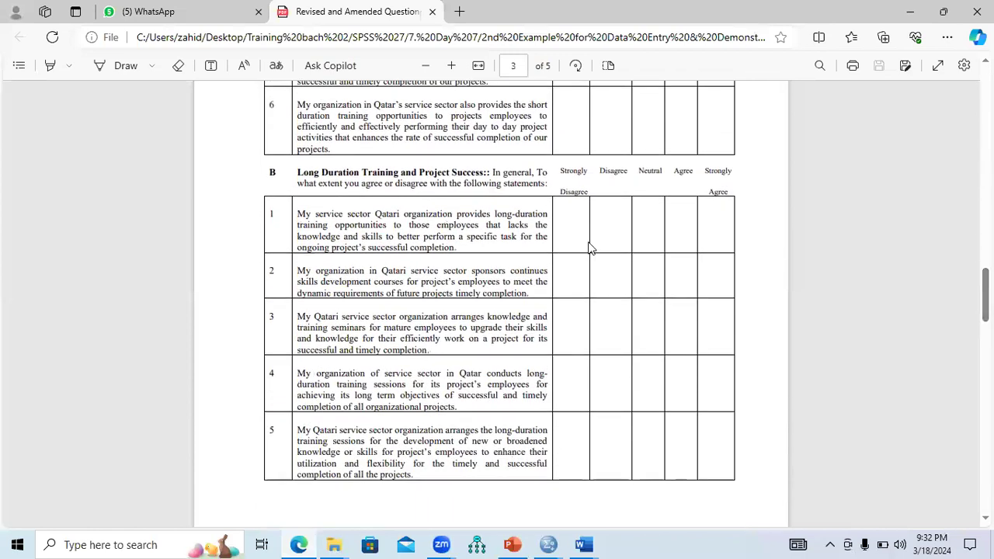
{"action": "left_click_drag", "start_coordinate": [295, 172], "coordinate": [404, 174]}
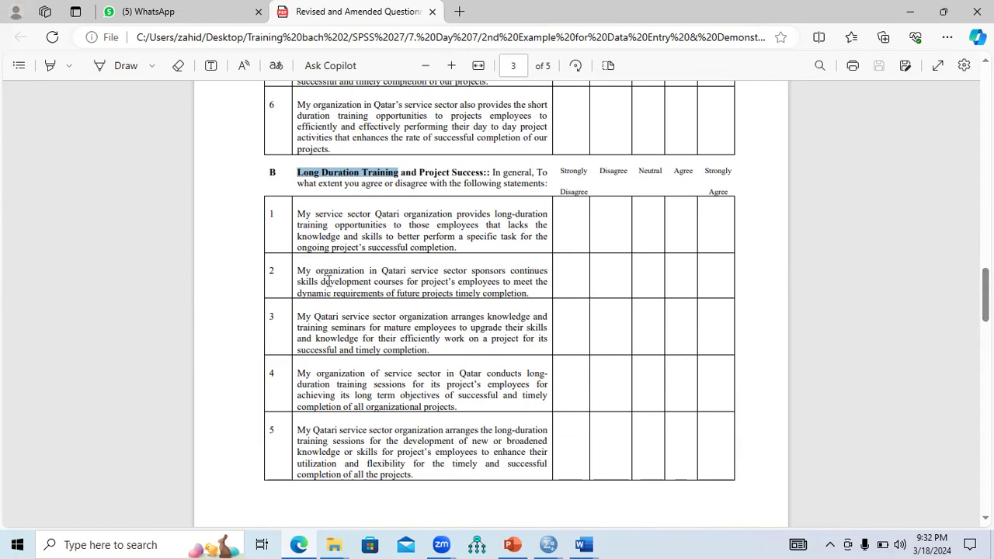
{"action": "left_click_drag", "start_coordinate": [325, 281], "coordinate": [372, 283]}
{"action": "left_click_drag", "start_coordinate": [354, 329], "coordinate": [431, 413]}
{"action": "left_click_drag", "start_coordinate": [386, 441], "coordinate": [466, 486]}
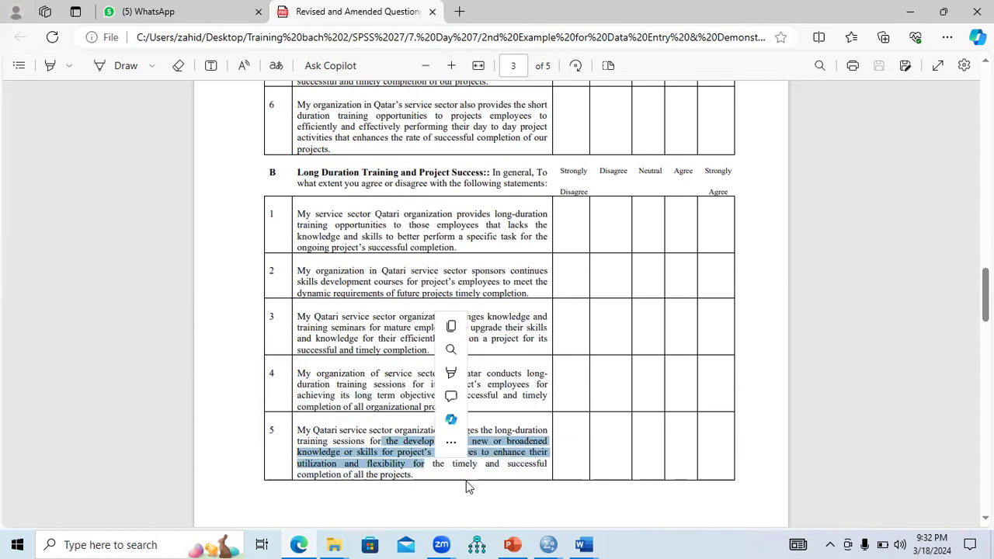
- Return to SPSS and run the reliability analysis on LDT1 through LDT5 with the Alpha model, showing its Reliability Statistics table
{"action": "mouse_move", "coordinate": [551, 543]}
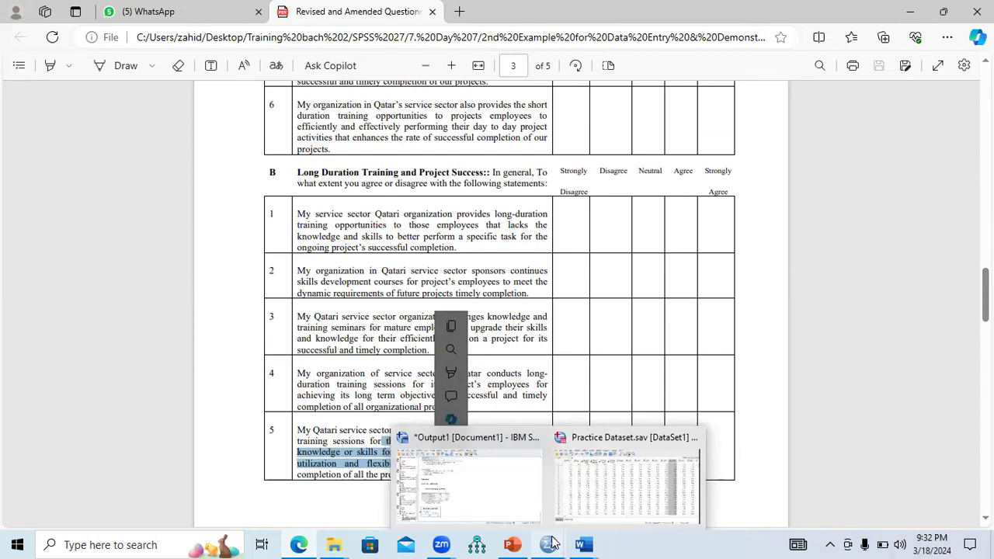
{"action": "left_click", "coordinate": [577, 511]}
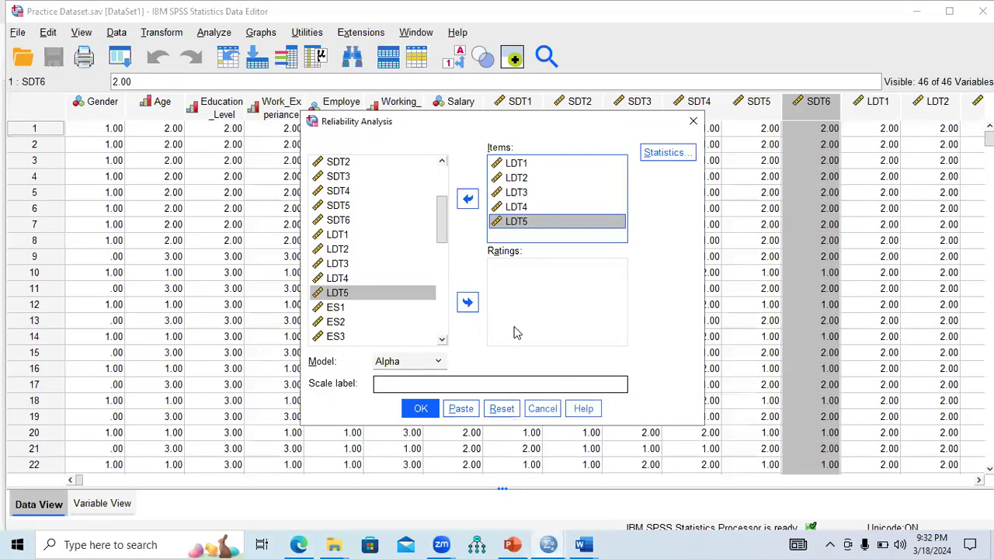
{"action": "left_click", "coordinate": [420, 410]}
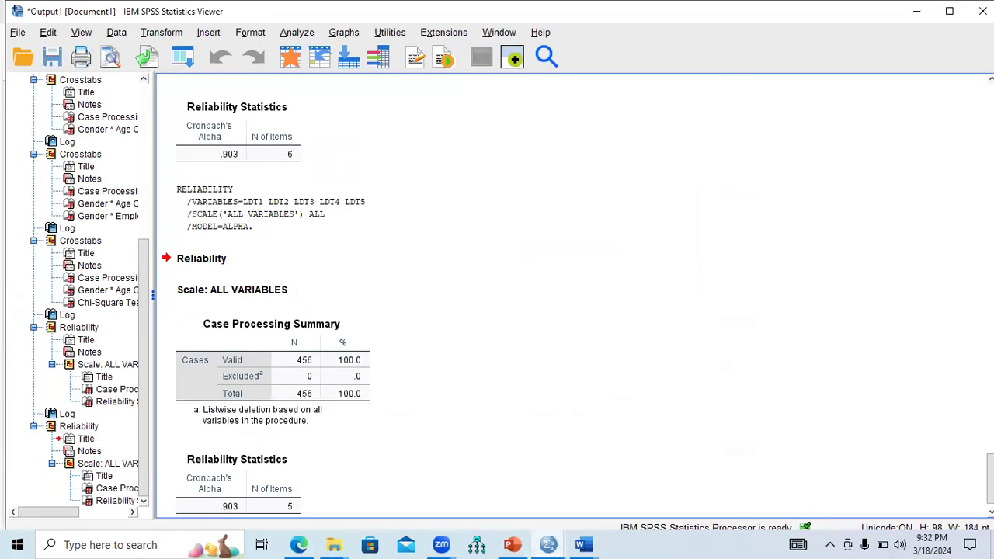
{"action": "left_click", "coordinate": [252, 463]}
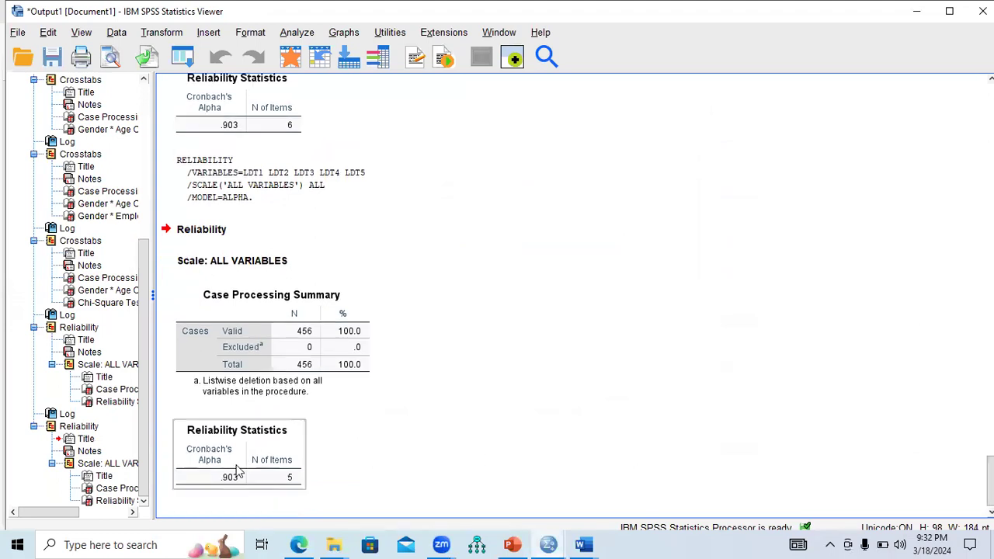
- Copy the LDT Reliability Statistics table into the Word document below the existing SDT reliability table, adding a blank line above it
{"action": "left_click_drag", "start_coordinate": [248, 456], "coordinate": [526, 428]}
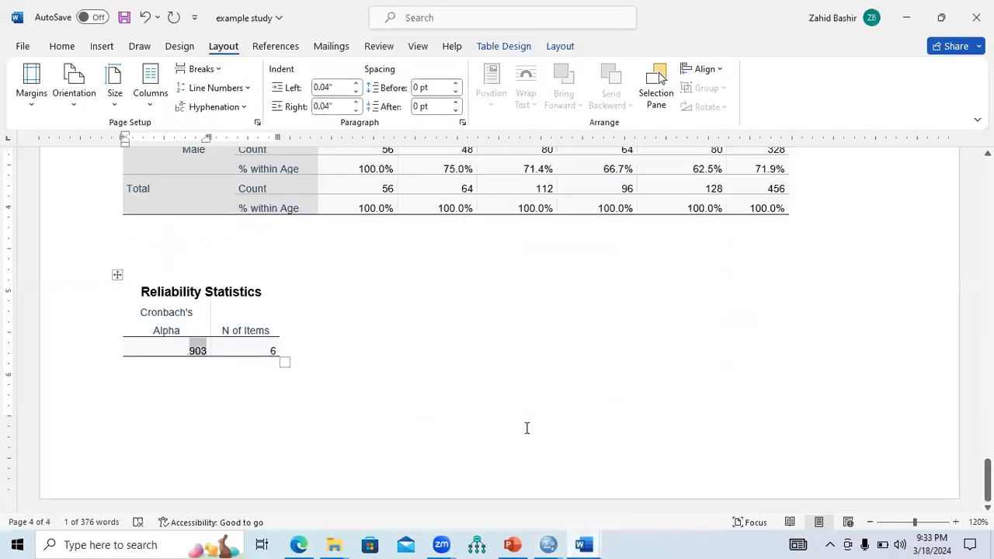
{"action": "left_click", "coordinate": [153, 400]}
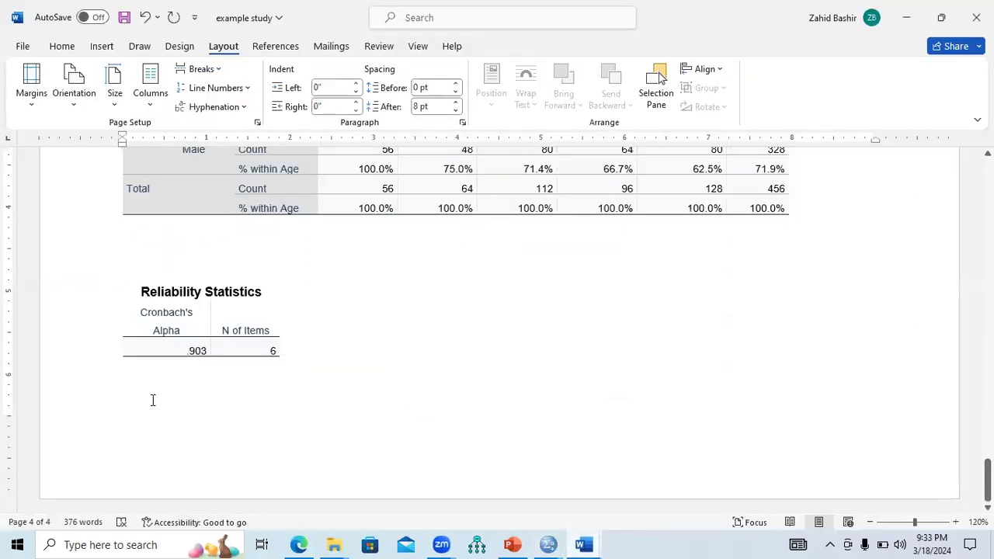
{"action": "type", "text": "Reliability Statistics Cronbach's Alpha\tN of Items .903\t5"}
{"action": "left_click", "coordinate": [178, 168]}
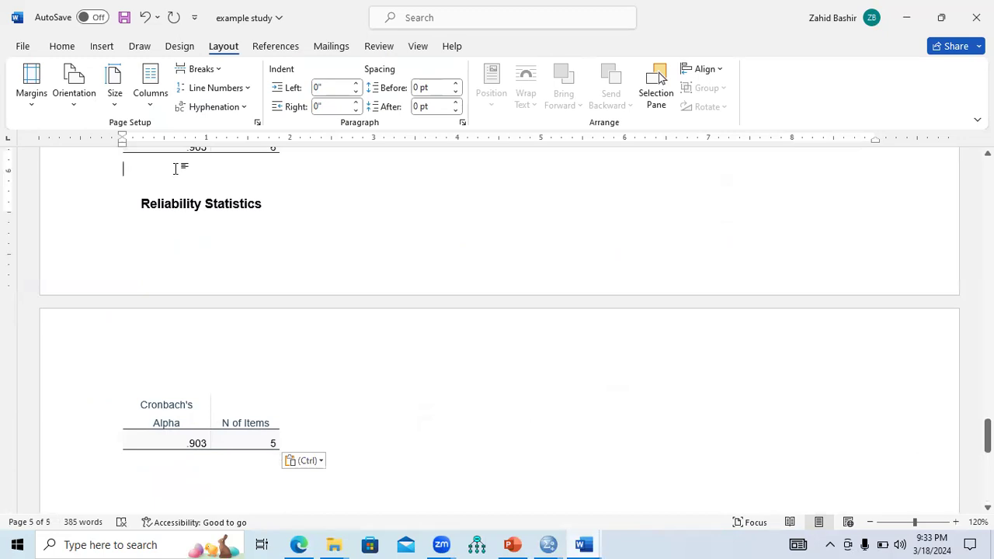
{"action": "key", "text": "Return"}
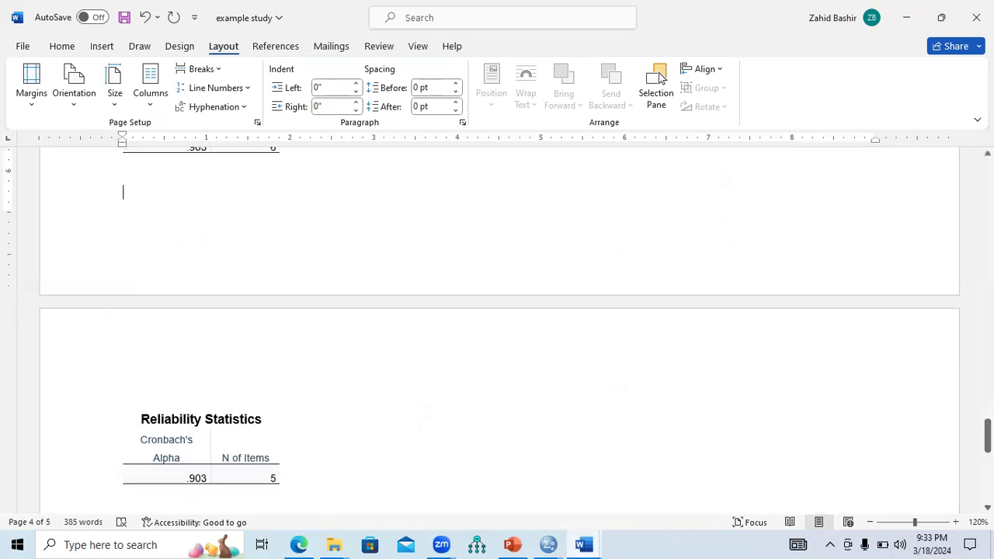
- Check the Cronbach's Alpha value in the pasted five-item table and save the Word document
{"action": "scroll", "coordinate": [363, 383], "scroll_direction": "down", "scroll_amount": 3}
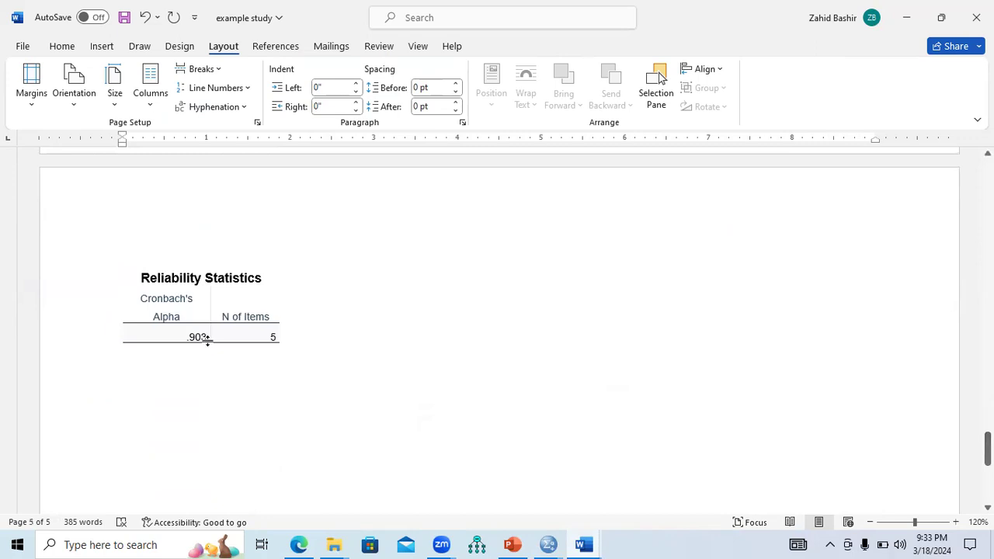
{"action": "left_click_drag", "start_coordinate": [187, 337], "coordinate": [208, 343]}
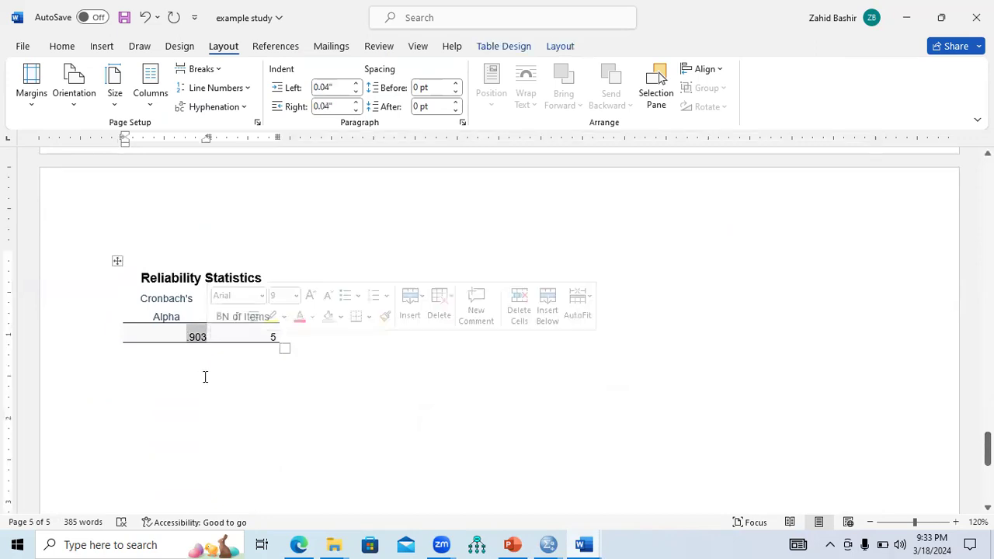
{"action": "left_click", "coordinate": [159, 379]}
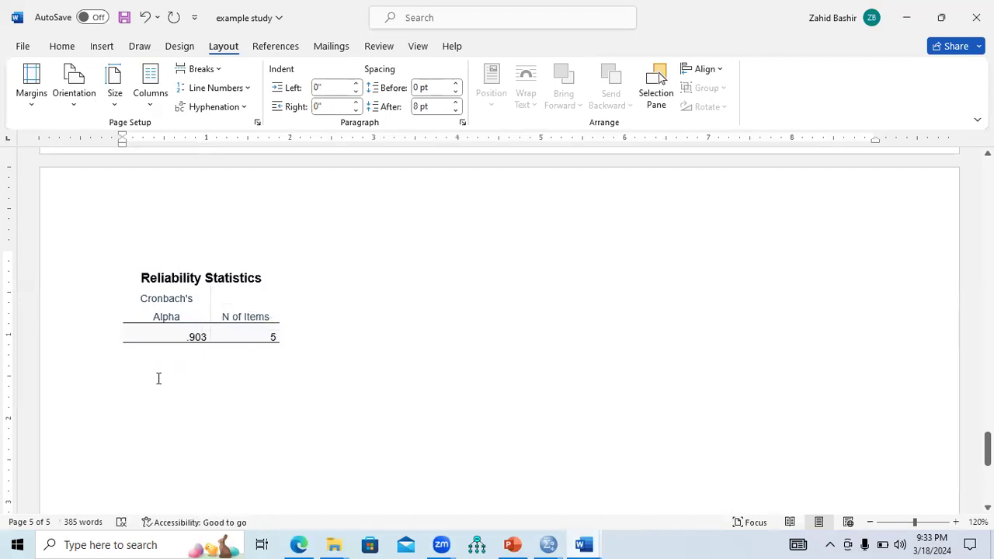
{"action": "key", "text": "ctrl+s"}
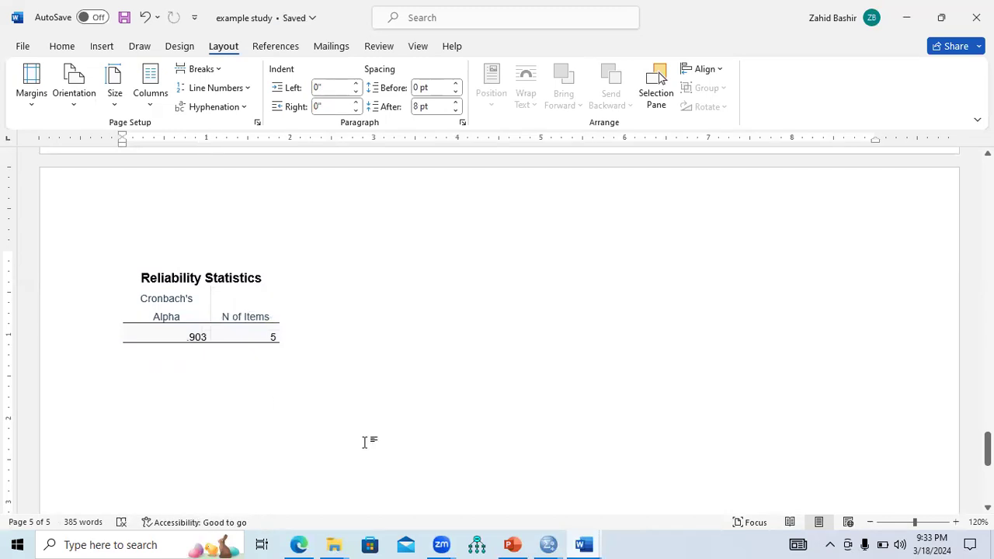
- Switch to the SPSS Data Editor, reopen Reliability Analysis and remove LDT1 through LDT5 from its items
{"action": "mouse_move", "coordinate": [548, 544]}
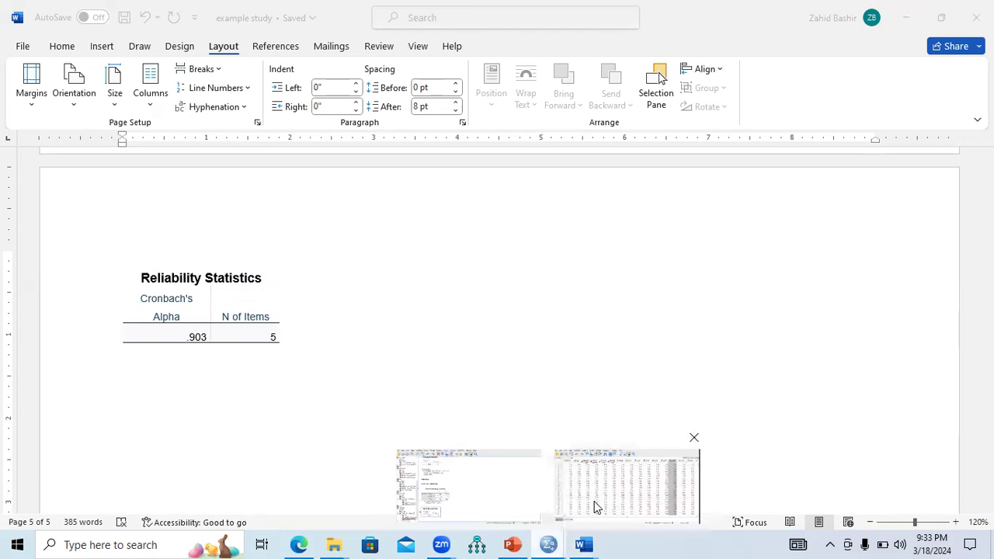
{"action": "left_click", "coordinate": [595, 506]}
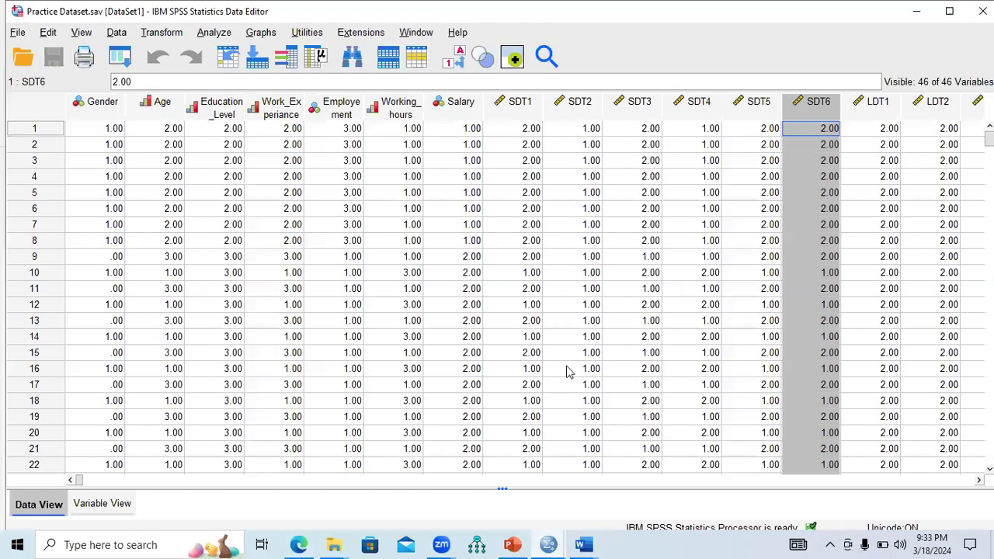
{"action": "left_click", "coordinate": [224, 34]}
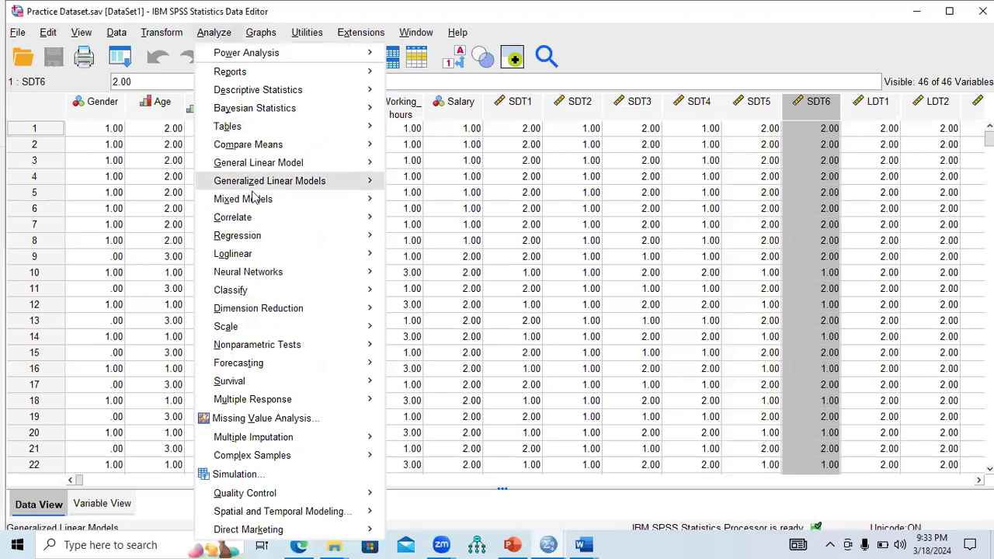
{"action": "mouse_move", "coordinate": [273, 302]}
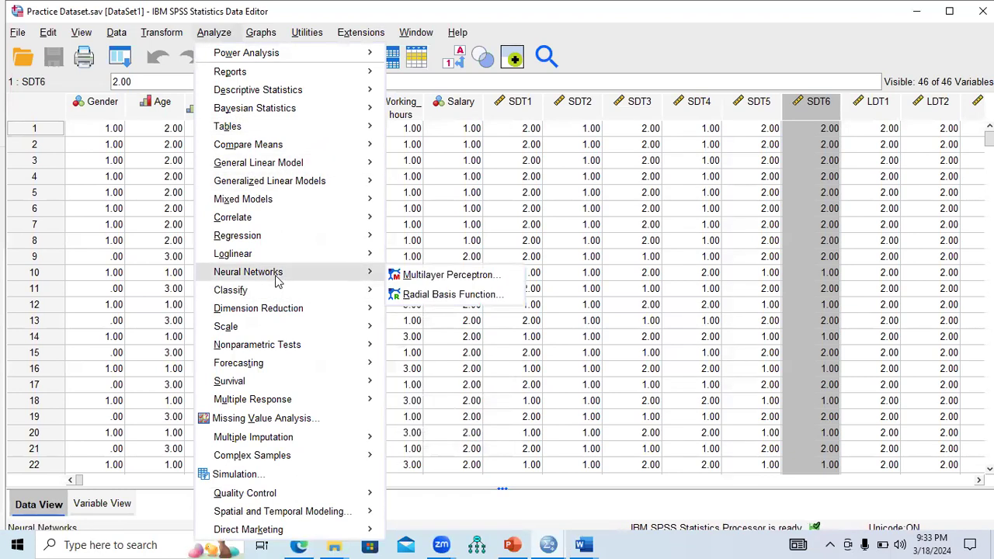
{"action": "mouse_move", "coordinate": [273, 332]}
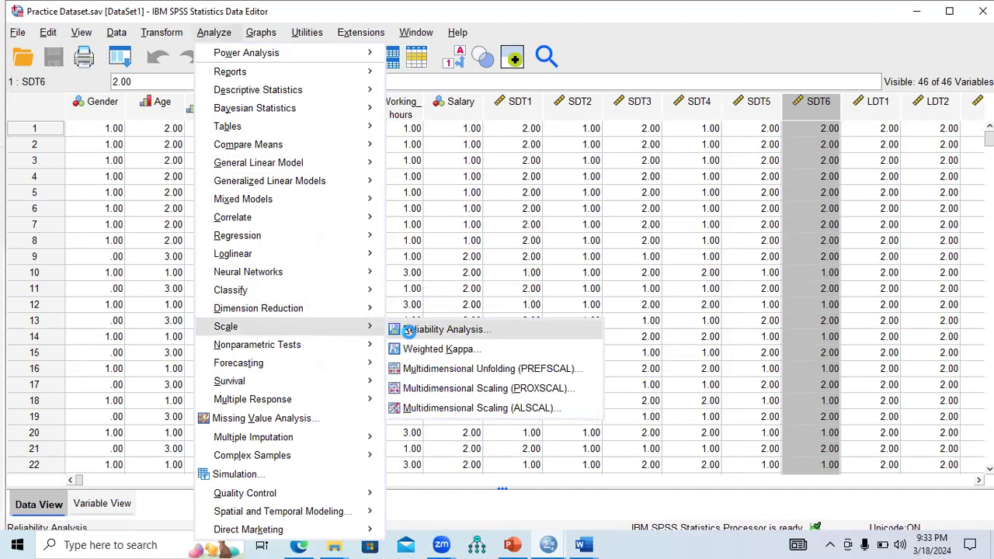
{"action": "left_click", "coordinate": [410, 329]}
{"action": "left_click", "coordinate": [515, 164]}
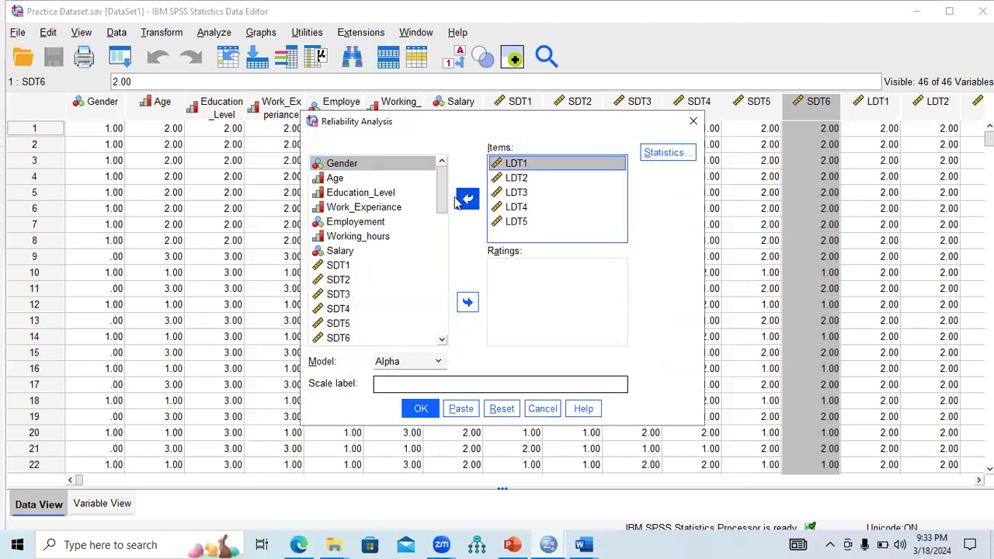
{"action": "left_click", "coordinate": [467, 199]}
{"action": "left_click", "coordinate": [468, 199]}
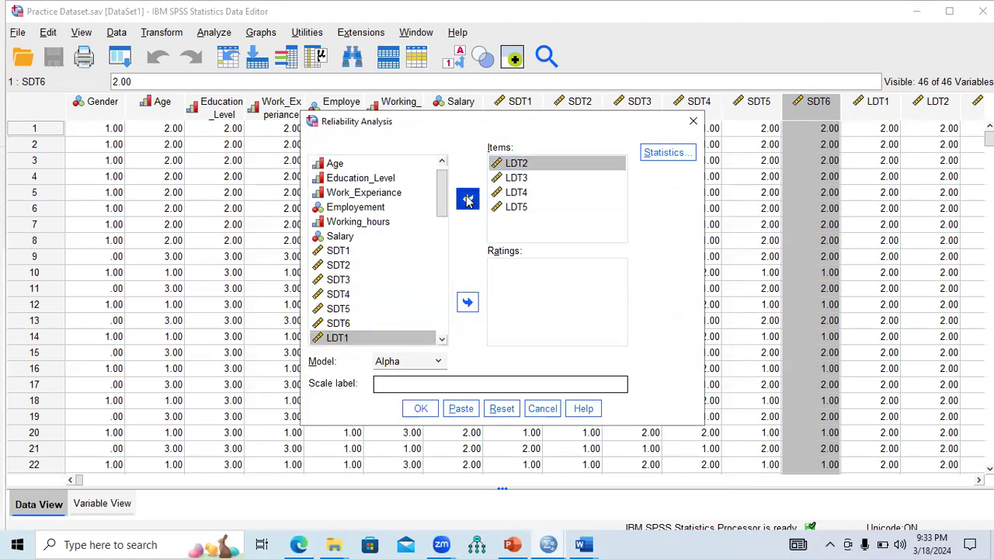
{"action": "left_click", "coordinate": [469, 200]}
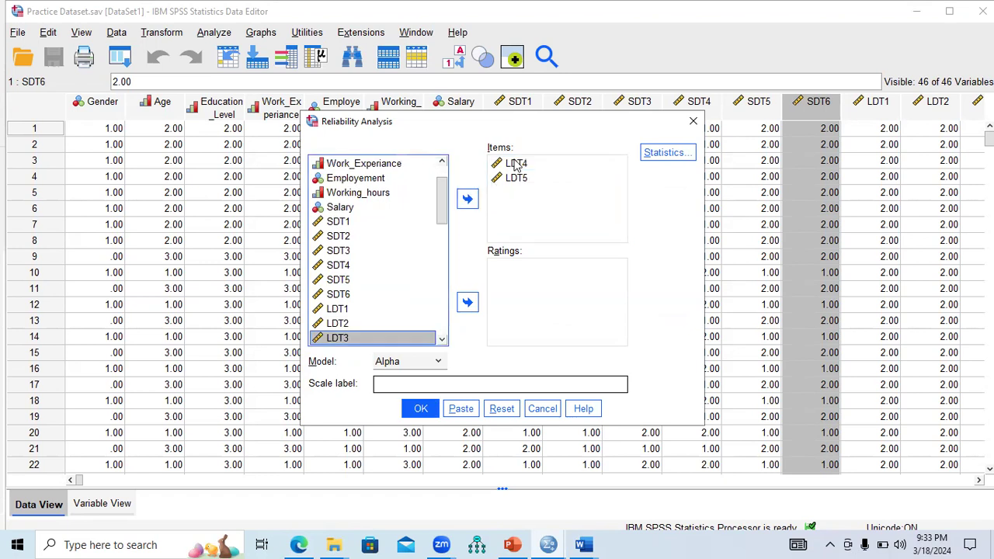
{"action": "left_click", "coordinate": [469, 200]}
{"action": "left_click", "coordinate": [511, 166]}
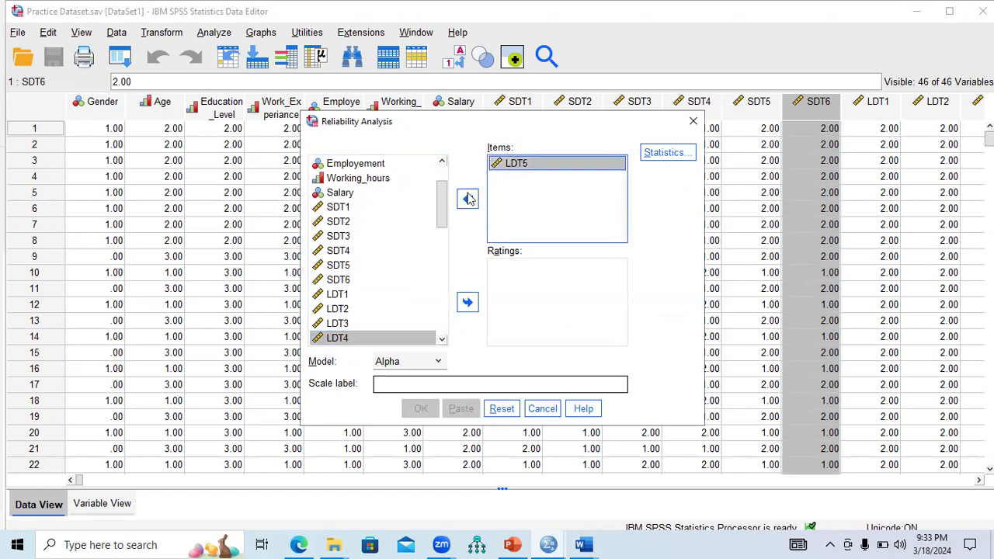
{"action": "left_click", "coordinate": [468, 198]}
- Add ES1, ES2, ES3 and ES4 to the reliability analysis items
{"action": "left_click_drag", "start_coordinate": [441, 203], "coordinate": [440, 250]}
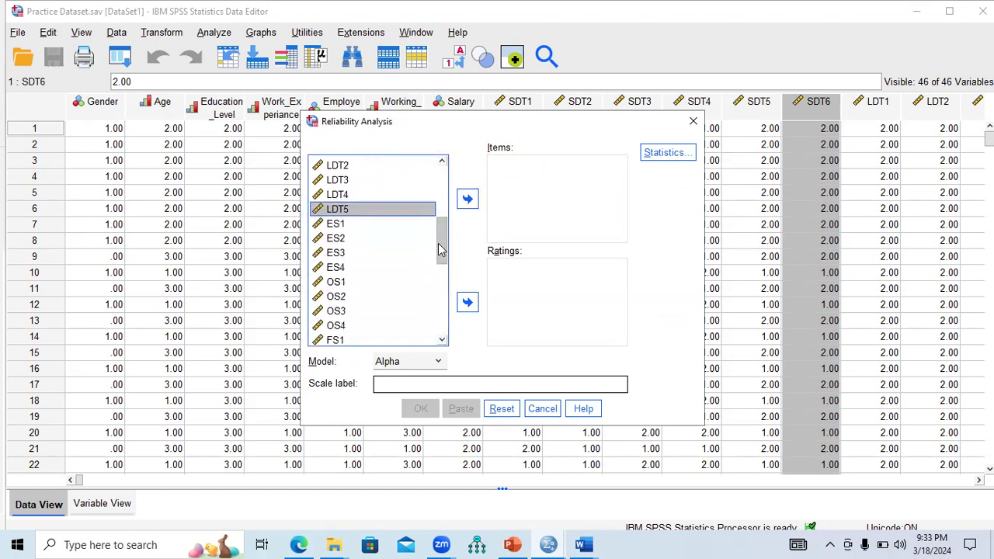
{"action": "left_click", "coordinate": [338, 226]}
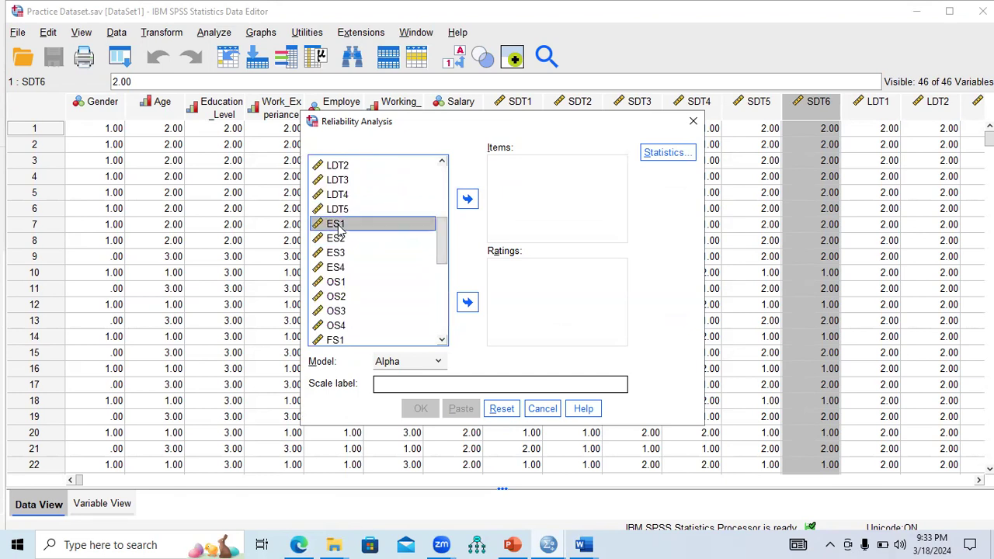
{"action": "key", "text": "shift+Down"}
{"action": "key", "text": "shift+Down"}
{"action": "key", "text": "shift+Down"}
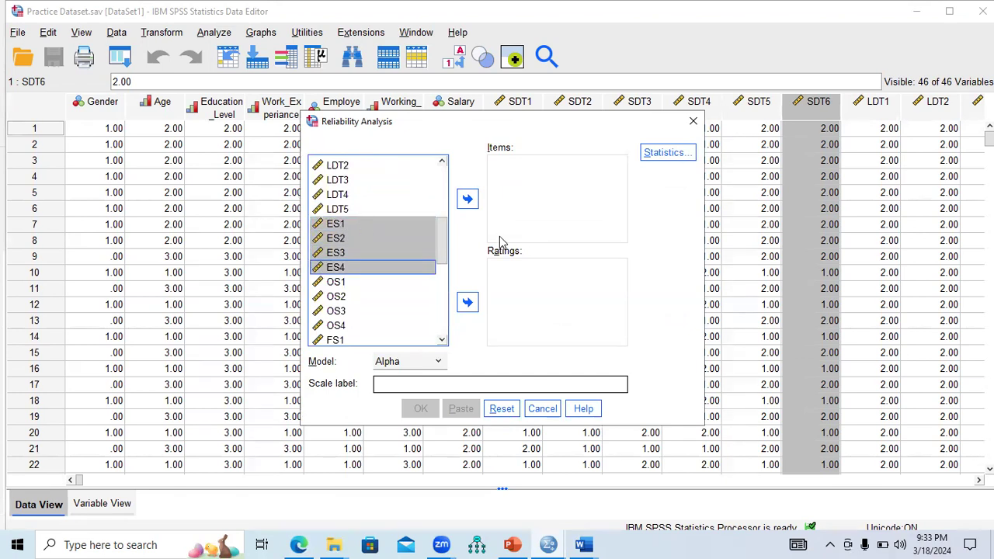
{"action": "left_click", "coordinate": [470, 203]}
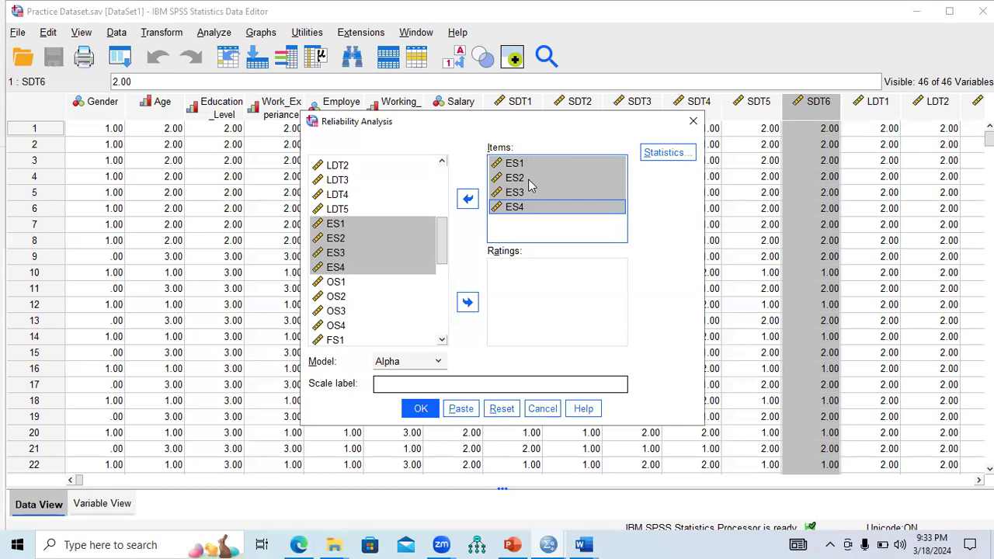
- Switch to the questionnaire PDF in Edge and examine the Effective Scheduling heading and its statements in Section 4
{"action": "left_click", "coordinate": [298, 545]}
{"action": "scroll", "coordinate": [491, 303], "scroll_direction": "down", "scroll_amount": 6}
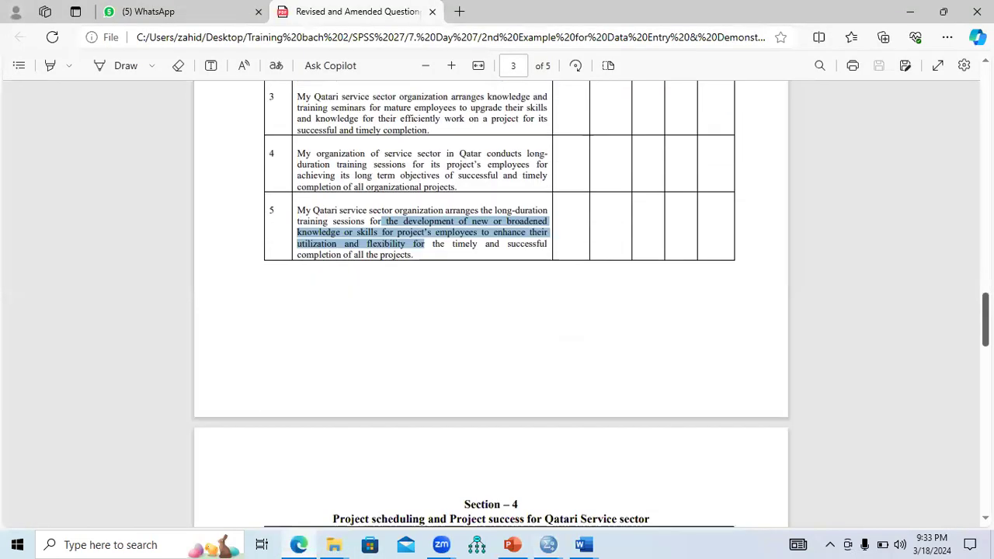
{"action": "scroll", "coordinate": [399, 294], "scroll_direction": "down", "scroll_amount": 1}
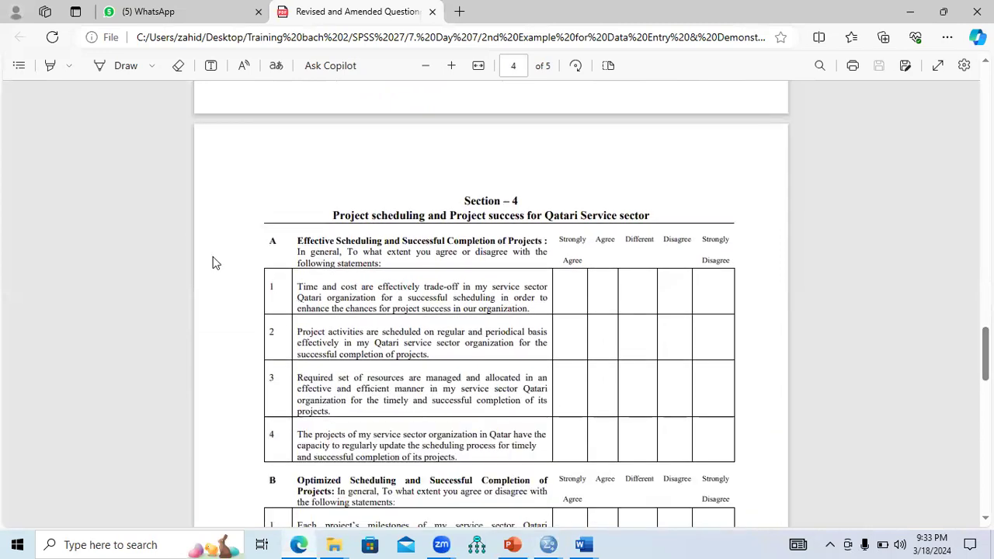
{"action": "left_click_drag", "start_coordinate": [299, 242], "coordinate": [371, 244]}
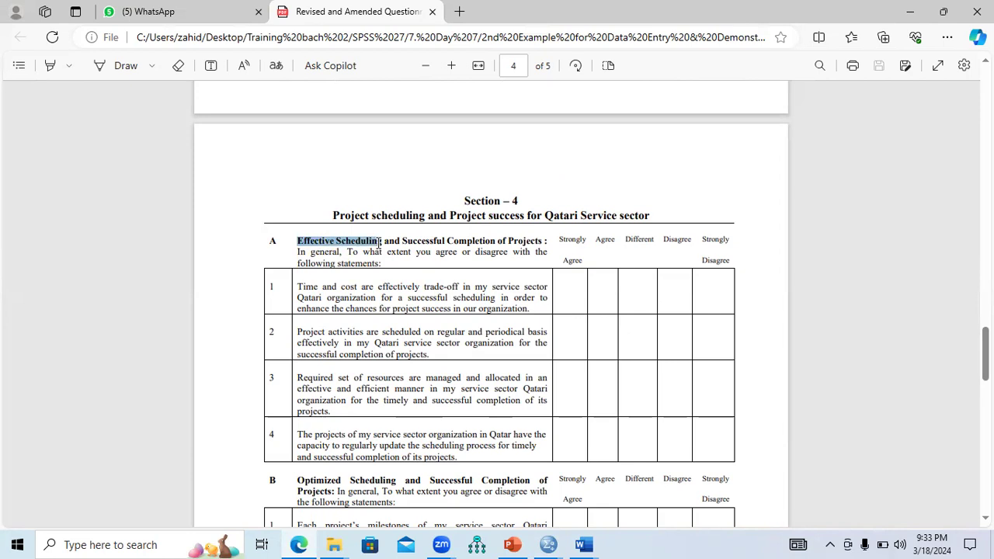
{"action": "left_click_drag", "start_coordinate": [380, 242], "coordinate": [383, 246]}
- Return to SPSS and run the reliability analysis on ES1 through ES4 with the Alpha model, showing its Reliability Statistics table
{"action": "mouse_move", "coordinate": [548, 545]}
{"action": "left_click", "coordinate": [583, 487]}
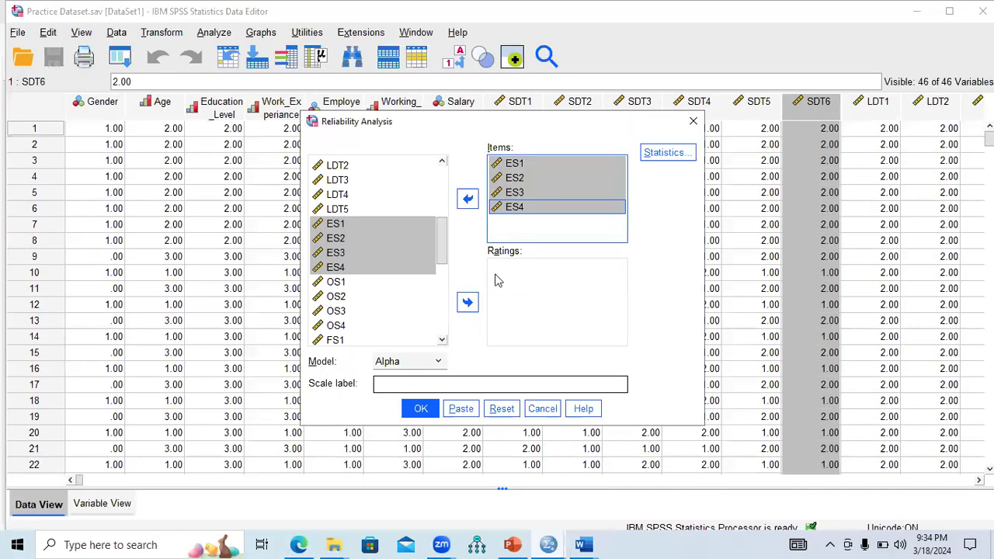
{"action": "left_click", "coordinate": [420, 409]}
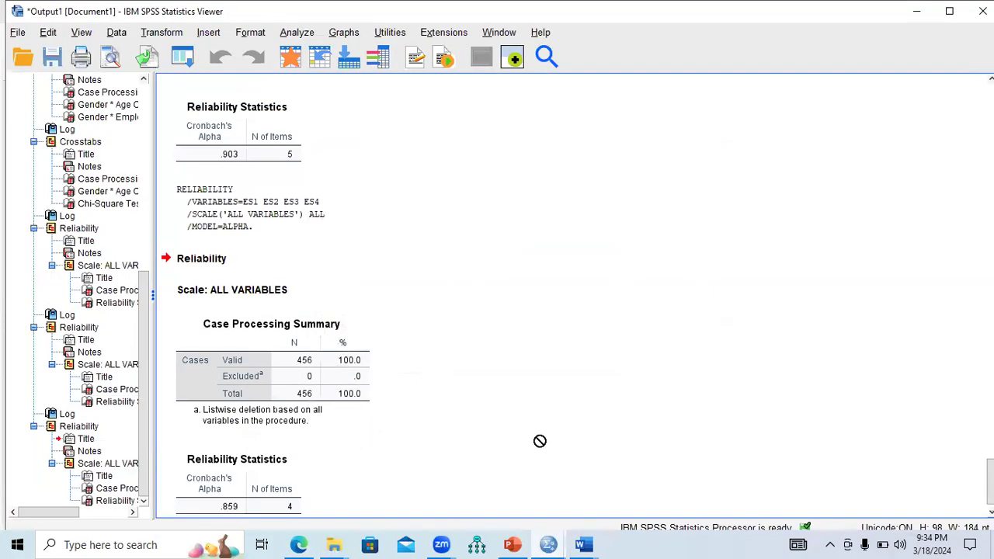
{"action": "left_click", "coordinate": [208, 489]}
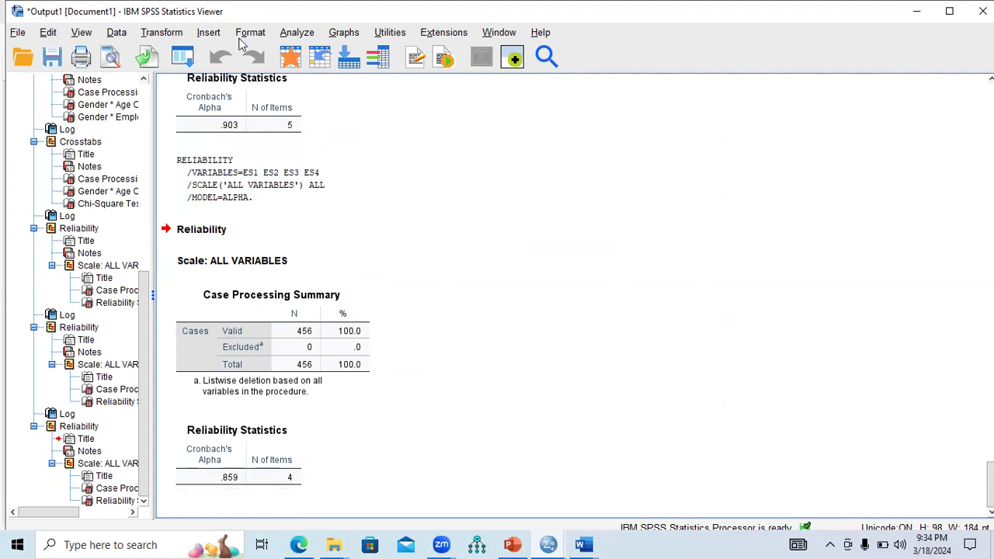
- Reopen Reliability Analysis and remove ES1, ES2, ES3 and ES4 from its items
{"action": "left_click", "coordinate": [298, 33]}
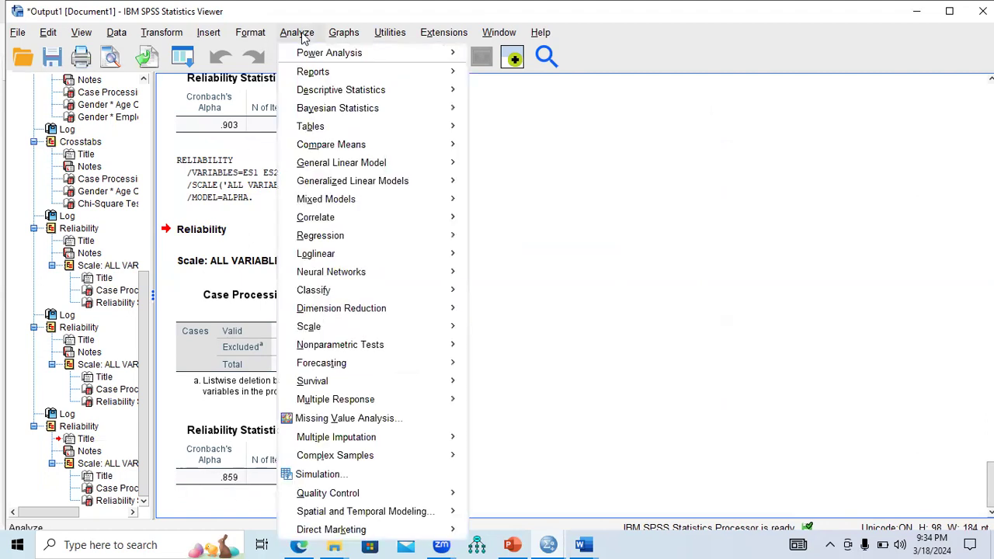
{"action": "mouse_move", "coordinate": [361, 329]}
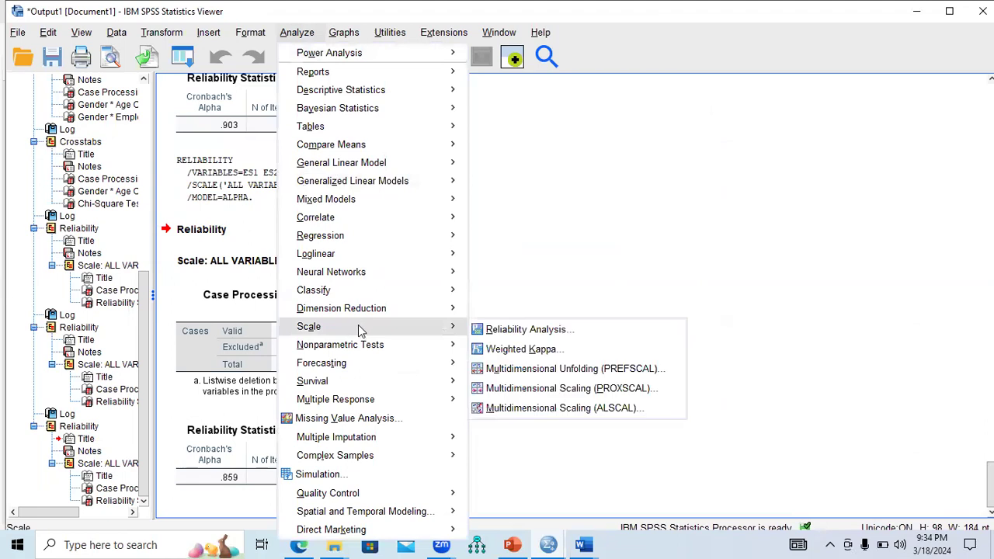
{"action": "left_click", "coordinate": [500, 330]}
{"action": "left_click", "coordinate": [509, 165]}
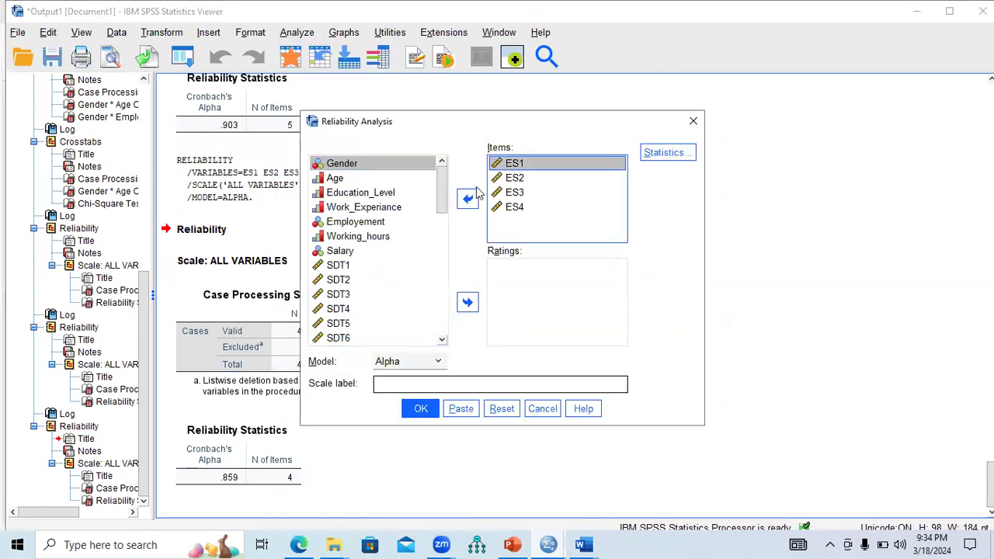
{"action": "left_click", "coordinate": [468, 198]}
{"action": "left_click", "coordinate": [514, 165]}
{"action": "double_click", "coordinate": [508, 166]}
{"action": "left_click", "coordinate": [513, 165]}
{"action": "left_click", "coordinate": [468, 198]}
{"action": "left_click", "coordinate": [513, 171]}
{"action": "left_click", "coordinate": [512, 167]}
{"action": "left_click", "coordinate": [467, 198]}
- Add OS1, OS2, OS3 and OS4 to the reliability analysis items
{"action": "left_click_drag", "start_coordinate": [439, 219], "coordinate": [443, 250]}
{"action": "left_click", "coordinate": [335, 228]}
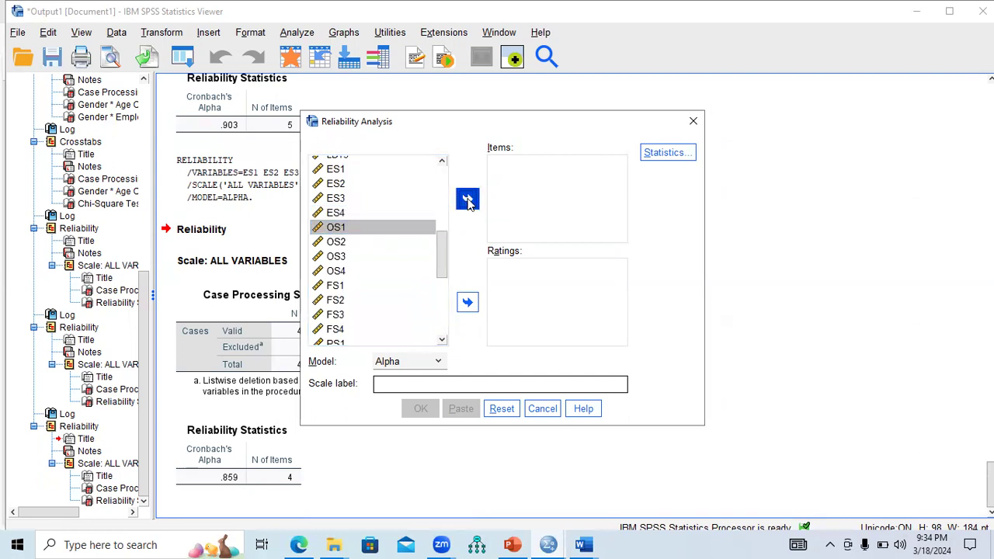
{"action": "left_click", "coordinate": [468, 200]}
{"action": "left_click", "coordinate": [336, 241]}
{"action": "left_click", "coordinate": [467, 199]}
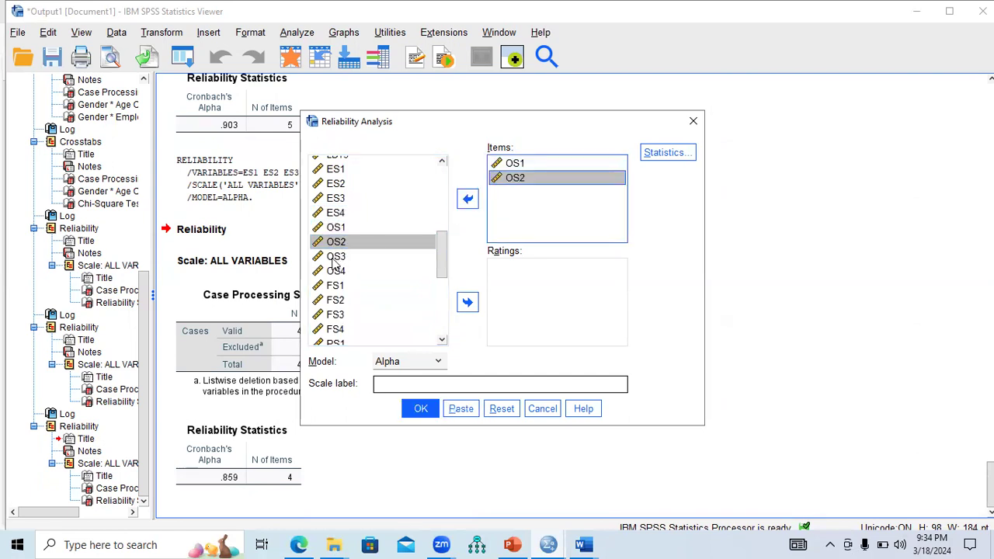
{"action": "left_click", "coordinate": [335, 257]}
{"action": "left_click", "coordinate": [468, 198]}
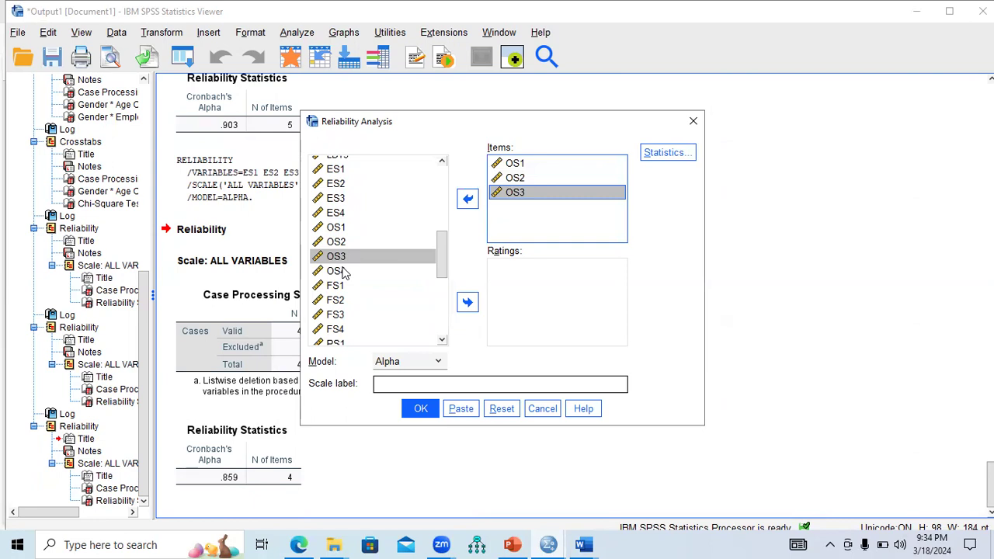
{"action": "left_click", "coordinate": [344, 272]}
{"action": "left_click", "coordinate": [467, 199]}
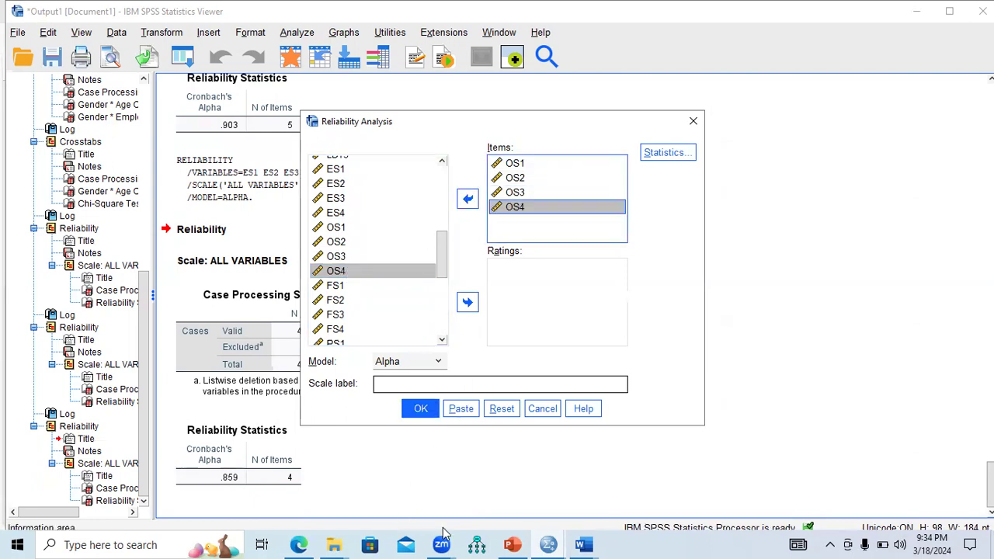
- Switch to the questionnaire PDF in Edge and examine the Optimized Scheduling heading and its four statements in Section 4
{"action": "left_click", "coordinate": [299, 545]}
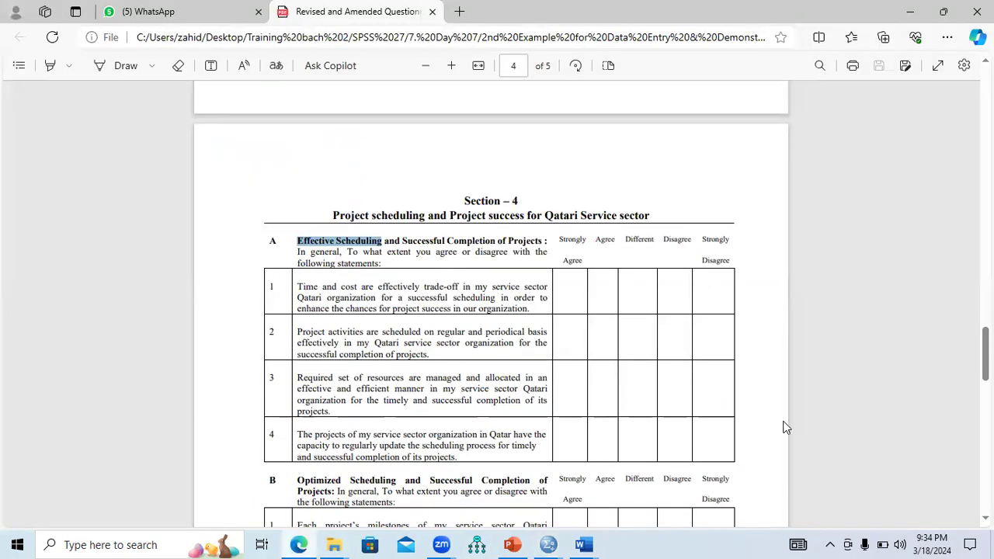
{"action": "scroll", "coordinate": [785, 427], "scroll_direction": "down", "scroll_amount": 3}
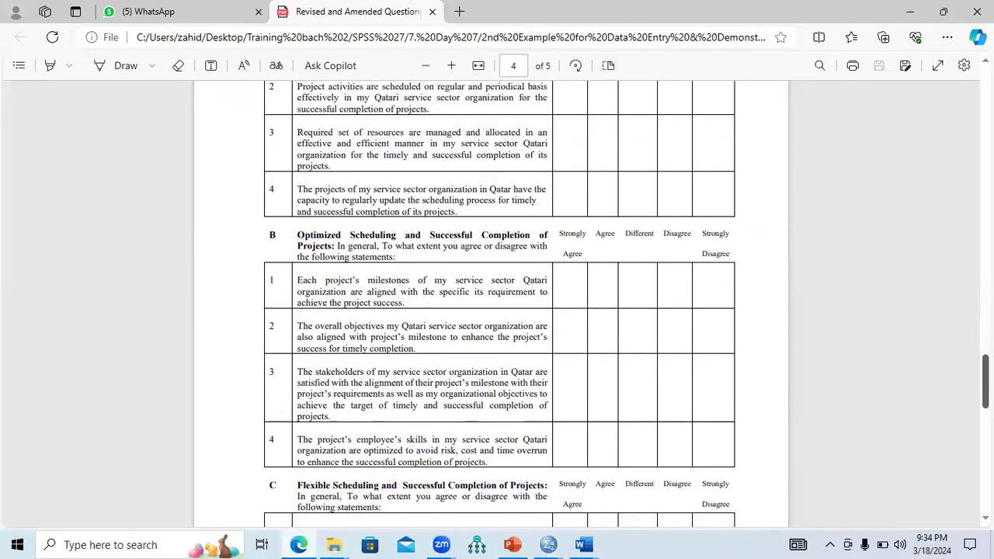
{"action": "left_click_drag", "start_coordinate": [299, 211], "coordinate": [395, 220]}
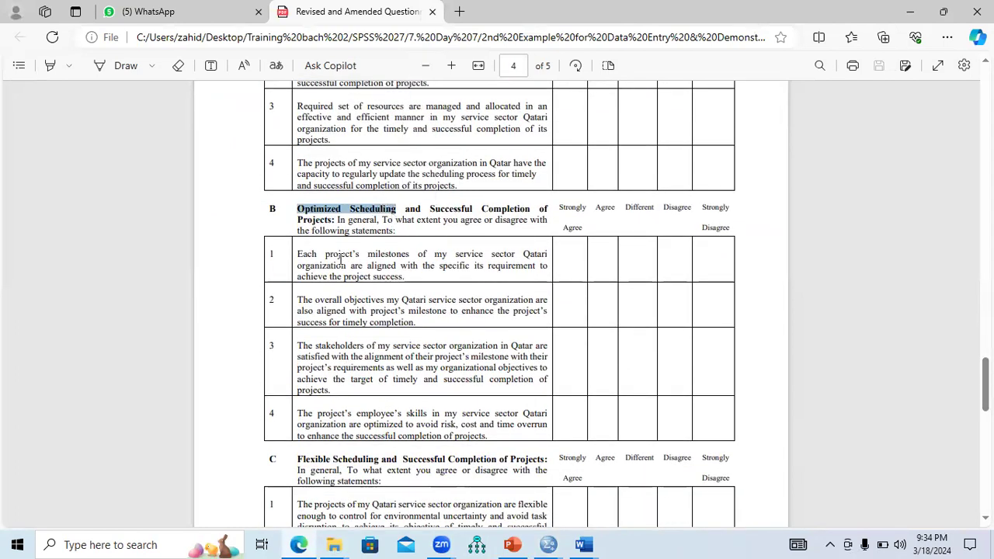
{"action": "left_click_drag", "start_coordinate": [505, 434], "coordinate": [279, 256]}
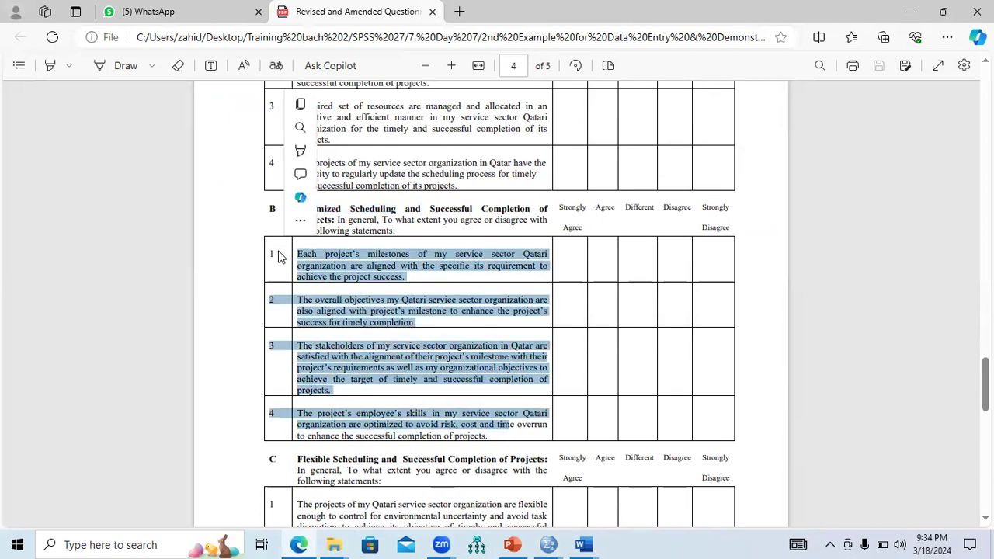
- Return to the SPSS output and run the reliability analysis on OS1 through OS4 with the Alpha model, showing its Reliability Statistics table
{"action": "mouse_move", "coordinate": [549, 544]}
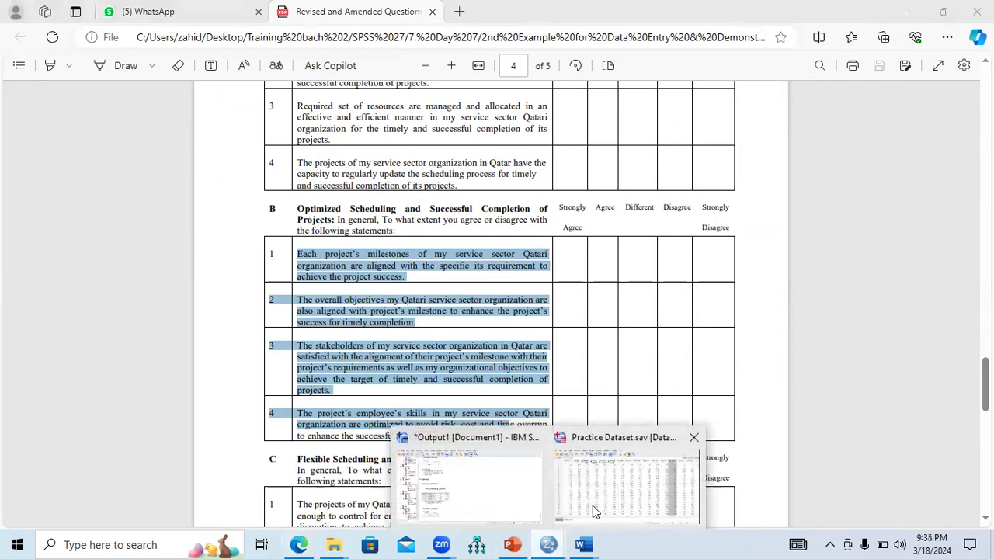
{"action": "left_click", "coordinate": [595, 510]}
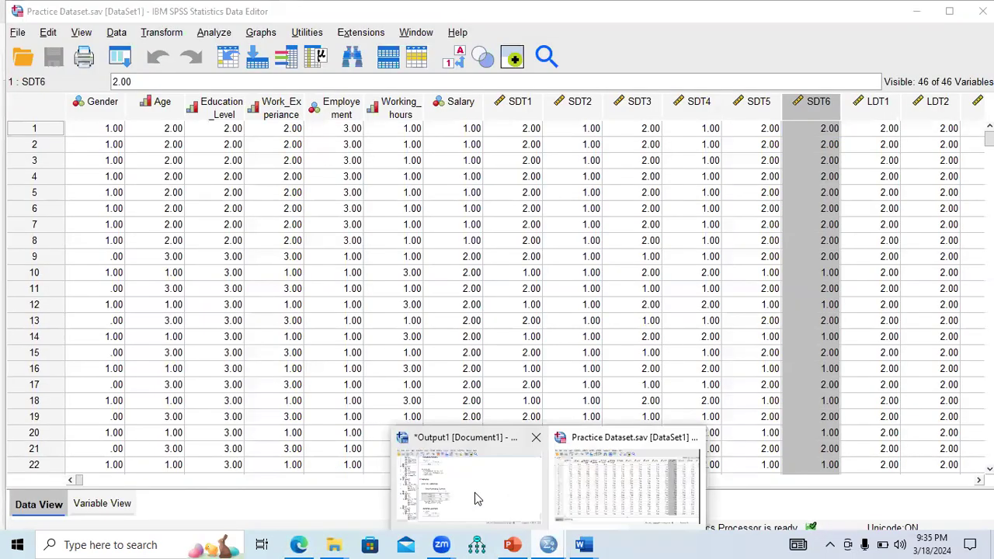
{"action": "left_click", "coordinate": [469, 485]}
{"action": "left_click", "coordinate": [422, 409]}
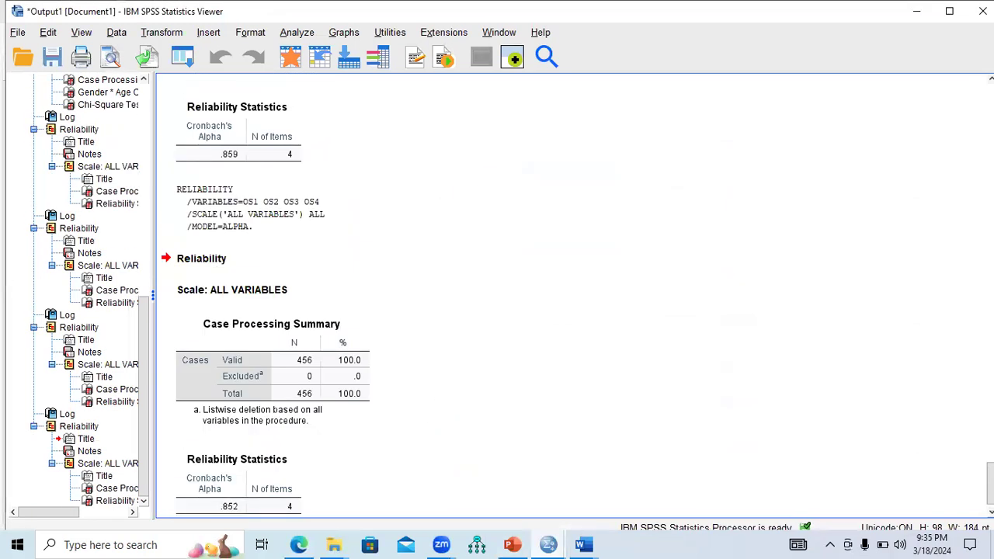
{"action": "left_click", "coordinate": [224, 485]}
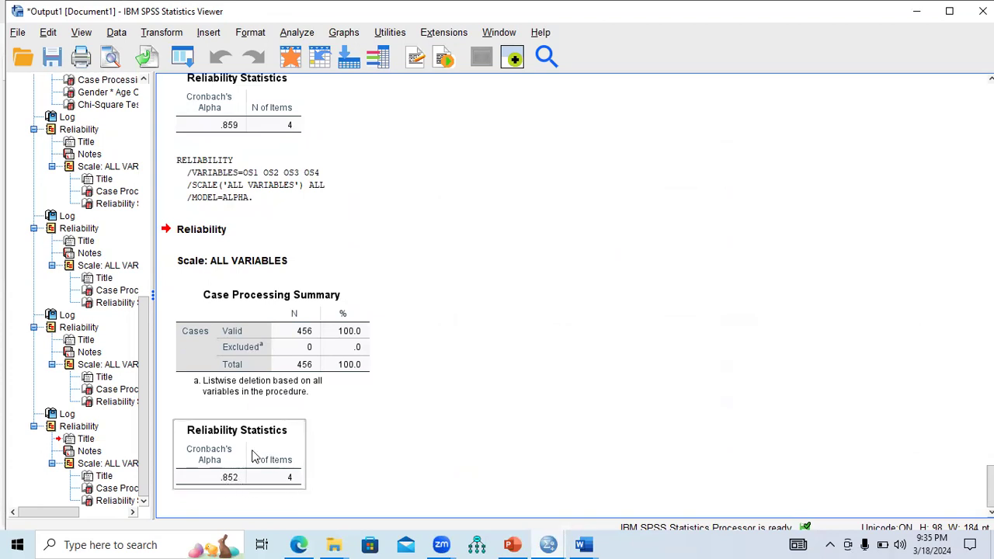
{"action": "left_click_drag", "start_coordinate": [250, 476], "coordinate": [333, 112]}
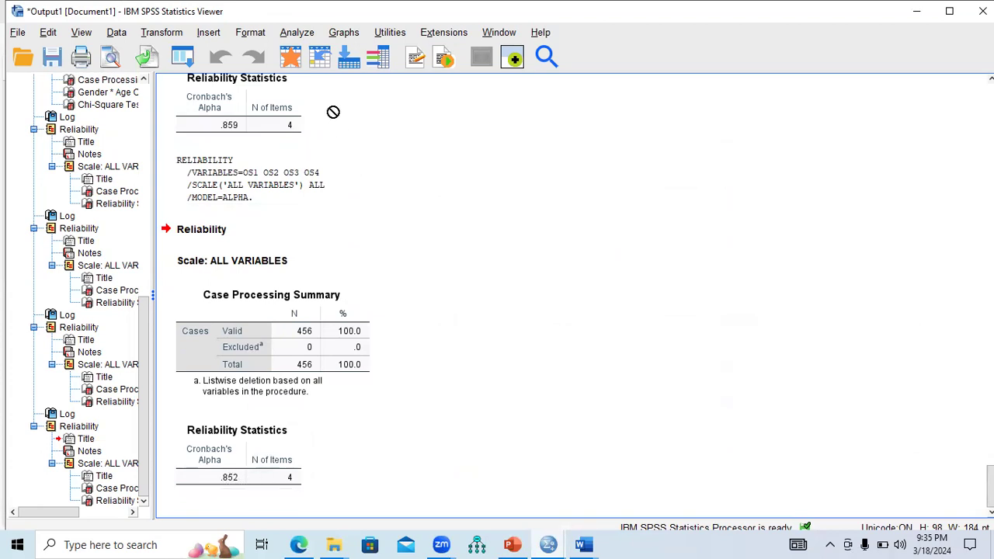
- Reopen Reliability Analysis and remove OS1, OS2, OS3 and OS4 from its items
{"action": "left_click", "coordinate": [296, 31]}
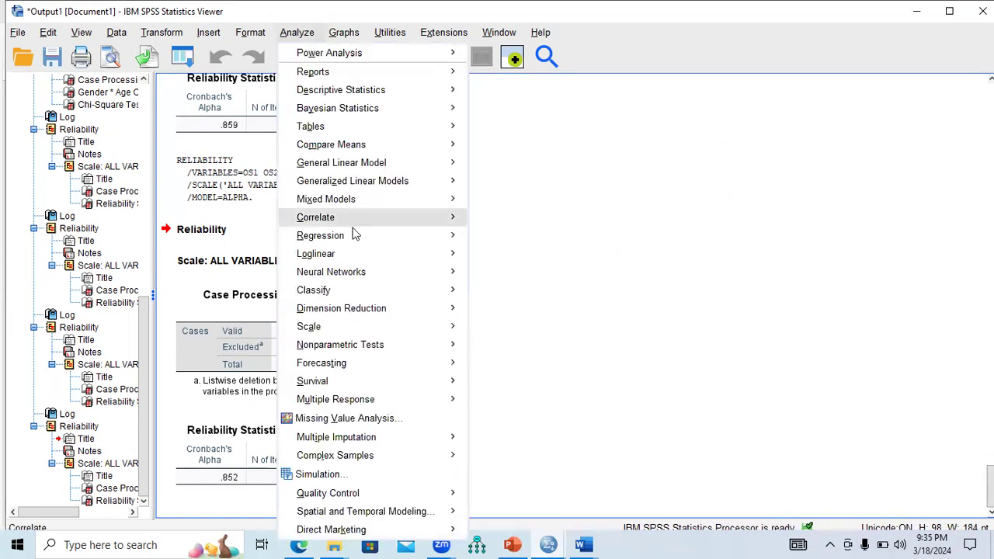
{"action": "mouse_move", "coordinate": [366, 297]}
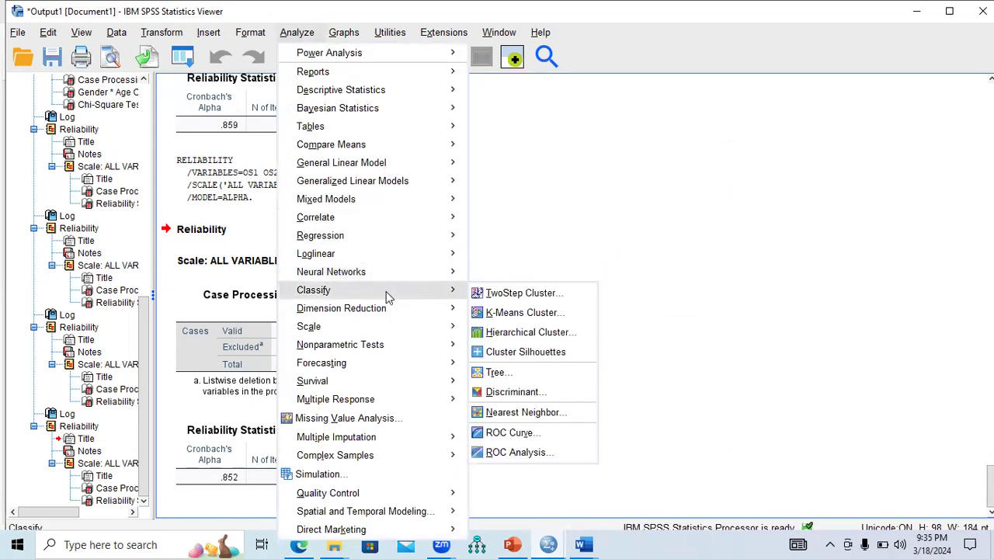
{"action": "mouse_move", "coordinate": [381, 326]}
{"action": "left_click", "coordinate": [505, 331]}
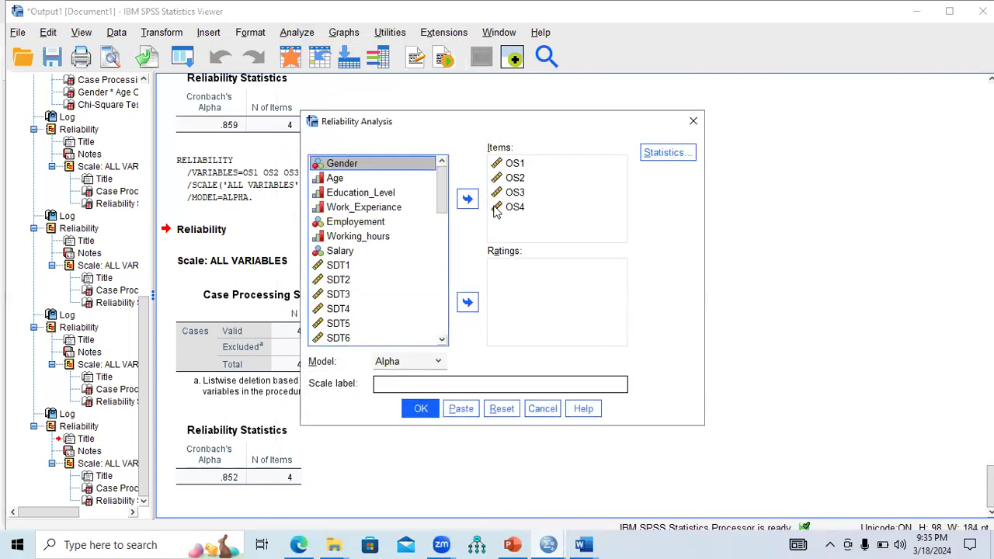
{"action": "left_click", "coordinate": [519, 171]}
{"action": "left_click", "coordinate": [468, 199]}
{"action": "left_click", "coordinate": [510, 166]}
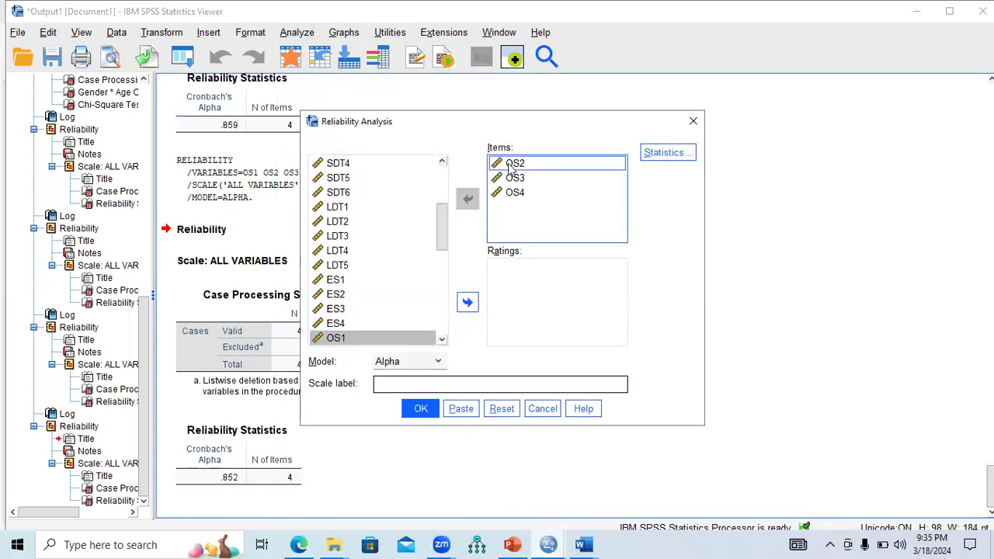
{"action": "left_click", "coordinate": [467, 199]}
{"action": "left_click", "coordinate": [515, 164]}
{"action": "left_click", "coordinate": [468, 199]}
{"action": "left_click", "coordinate": [515, 164]}
{"action": "left_click", "coordinate": [467, 199]}
- Add FS1, FS2, FS3 and FS4 to the items and run the reliability analysis with the Alpha model
{"action": "left_click_drag", "start_coordinate": [441, 232], "coordinate": [444, 269]}
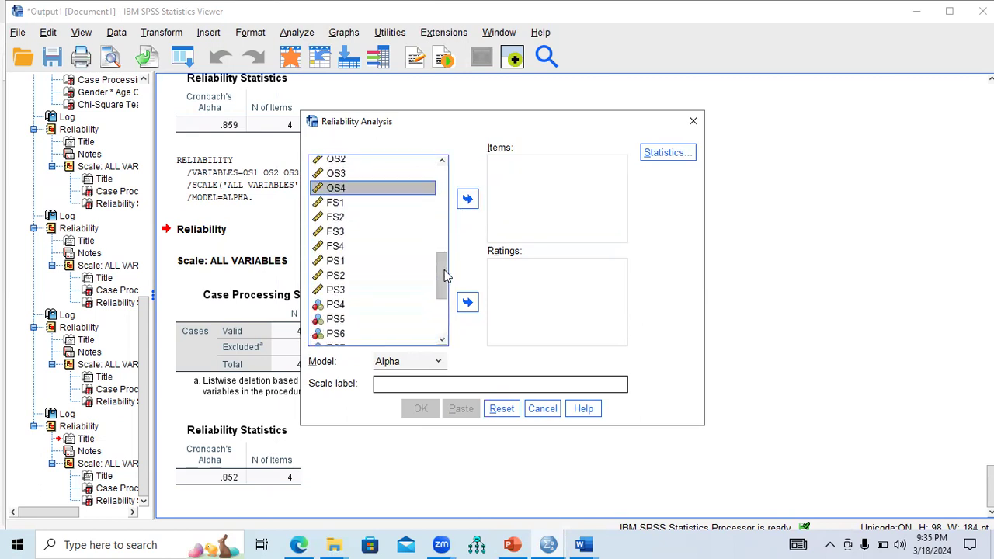
{"action": "left_click", "coordinate": [336, 204]}
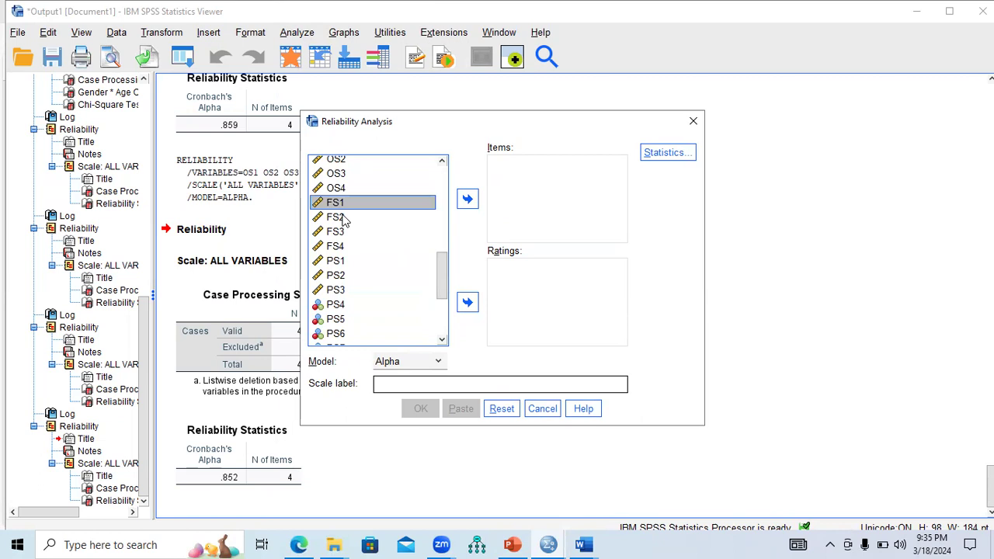
{"action": "left_click", "coordinate": [342, 218], "text": "shift"}
{"action": "left_click", "coordinate": [344, 232], "text": "shift"}
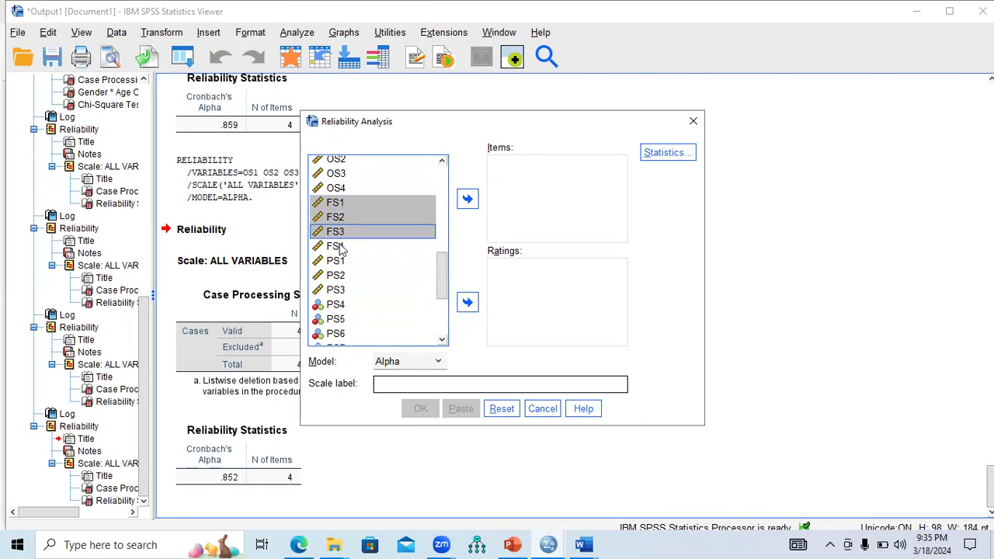
{"action": "left_click", "coordinate": [340, 247], "text": "shift"}
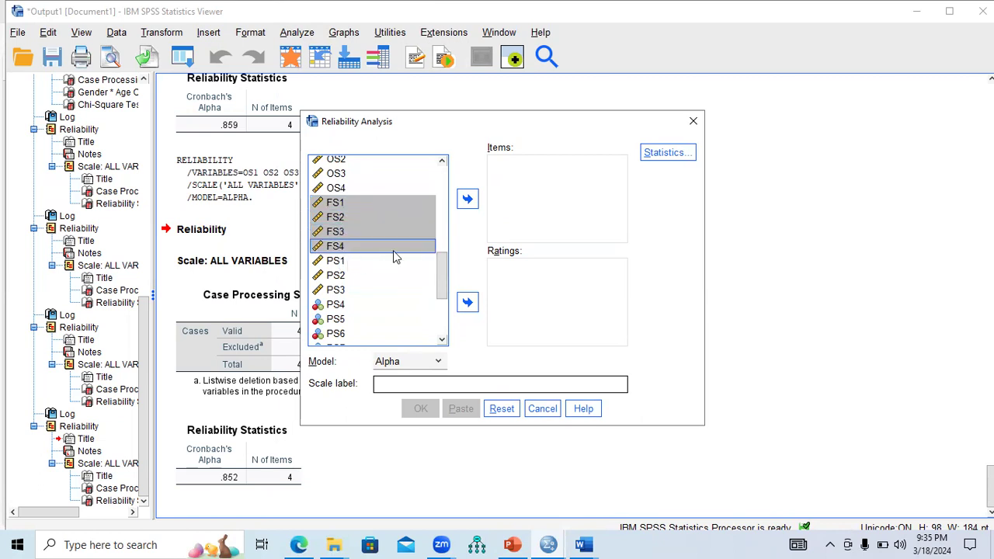
{"action": "left_click", "coordinate": [468, 199]}
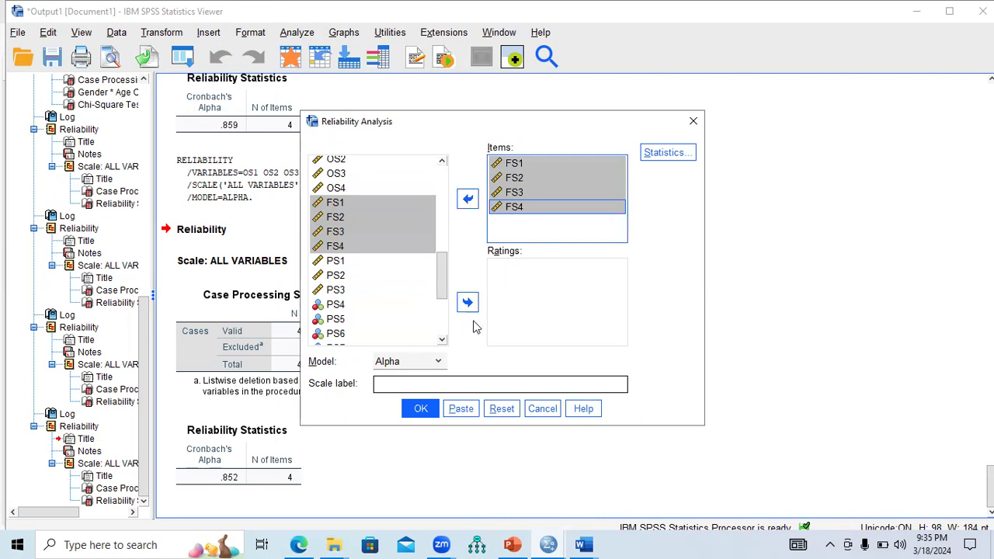
{"action": "left_click", "coordinate": [420, 409]}
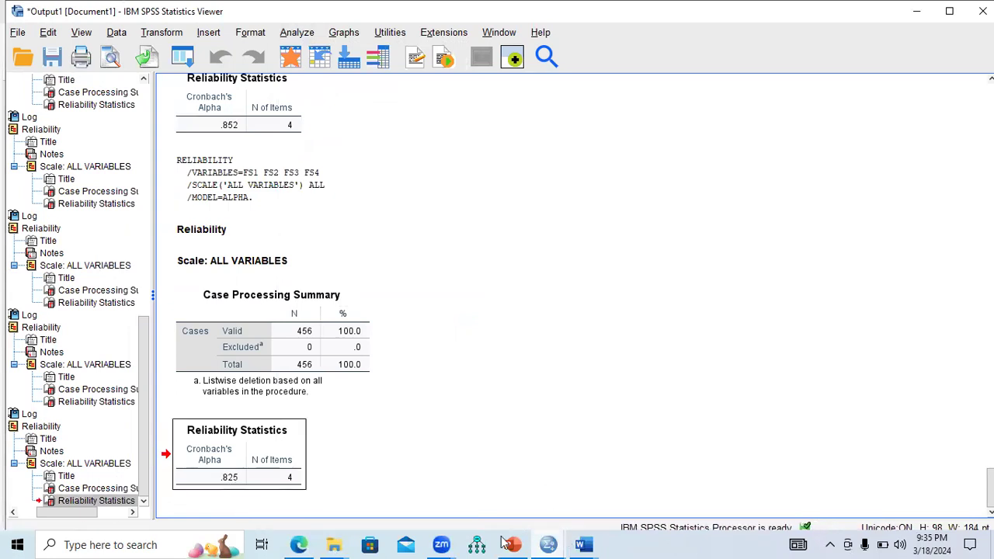
- Switch to the questionnaire PDF in Edge and examine the Flexible Scheduling statements through to the end of the document
{"action": "left_click", "coordinate": [304, 545]}
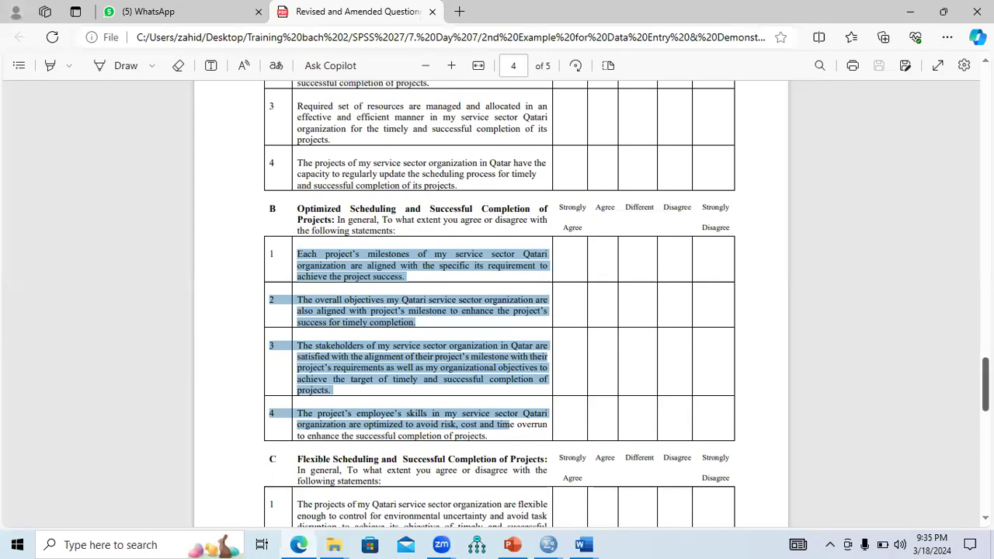
{"action": "scroll", "coordinate": [407, 188], "scroll_direction": "down", "scroll_amount": 5}
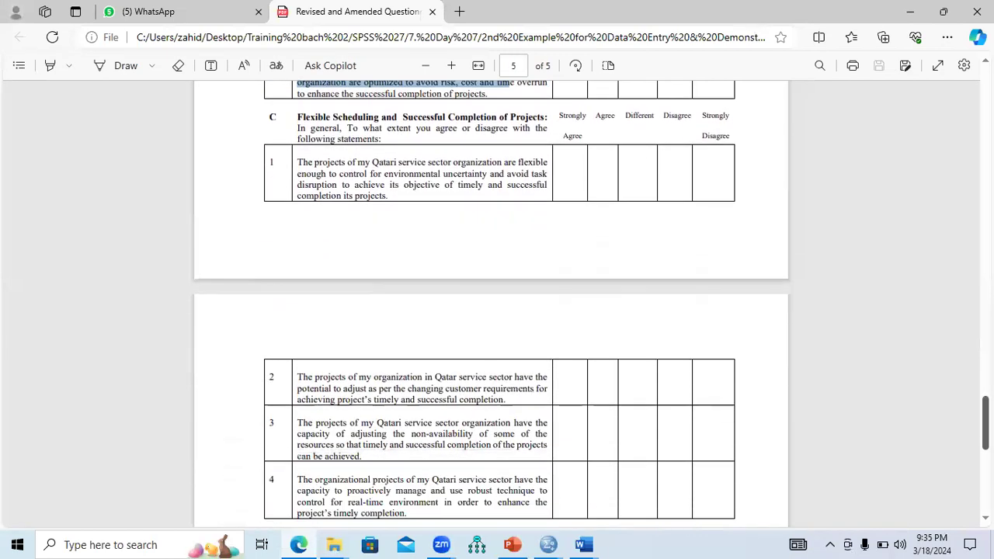
{"action": "left_click_drag", "start_coordinate": [985, 423], "coordinate": [986, 466]}
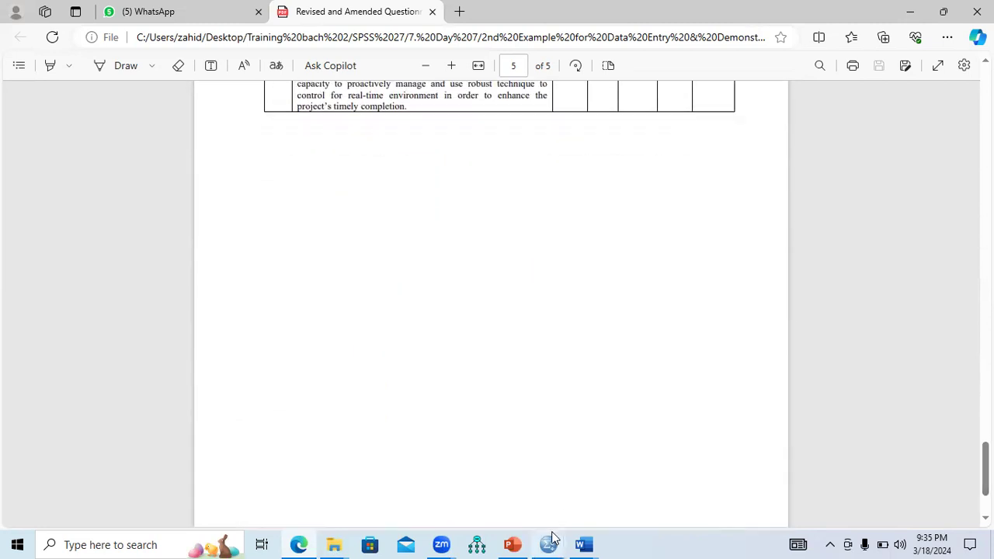
- Switch to the SPSS Practice Dataset and examine the project success columns PS1 through PS11 in the data
{"action": "left_click", "coordinate": [548, 544]}
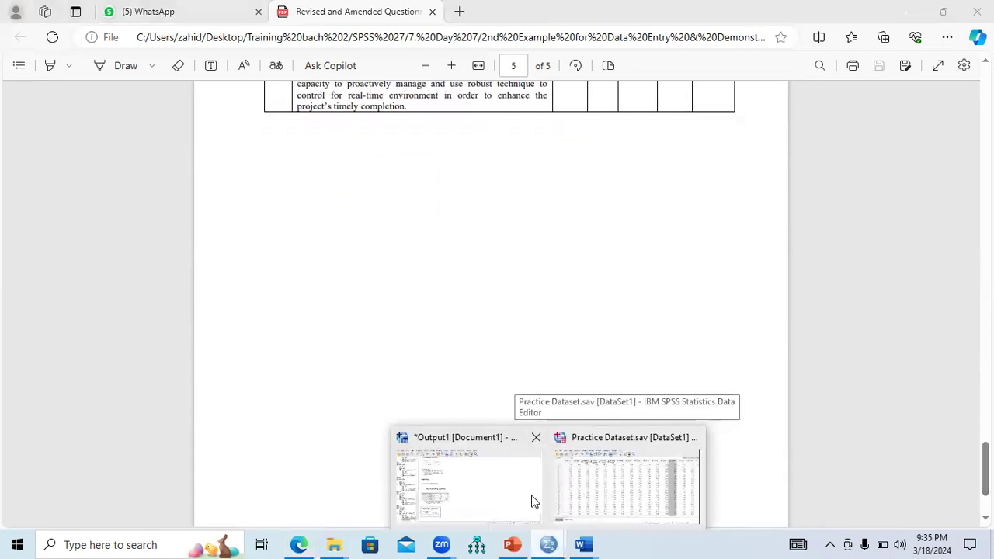
{"action": "left_click", "coordinate": [590, 500]}
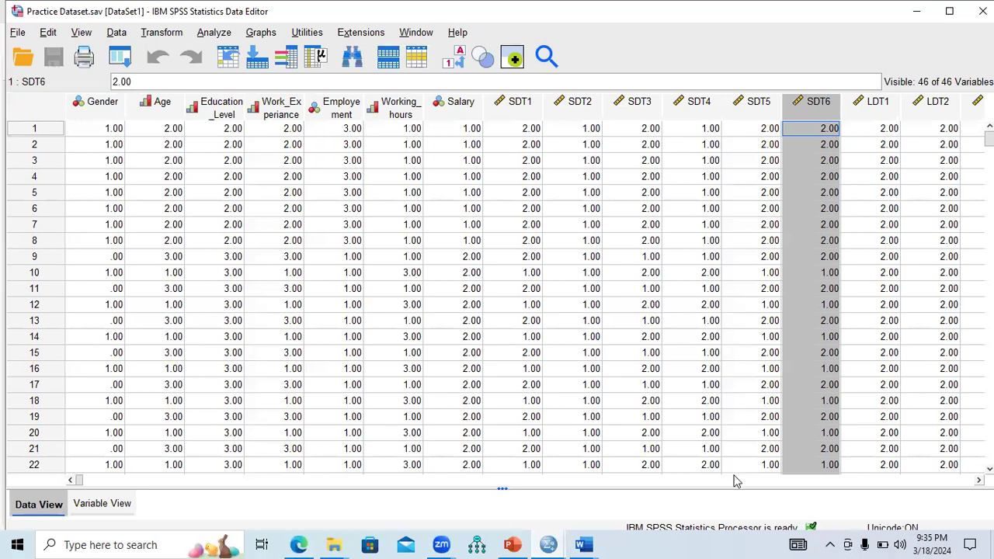
{"action": "left_click_drag", "start_coordinate": [79, 482], "coordinate": [720, 506]}
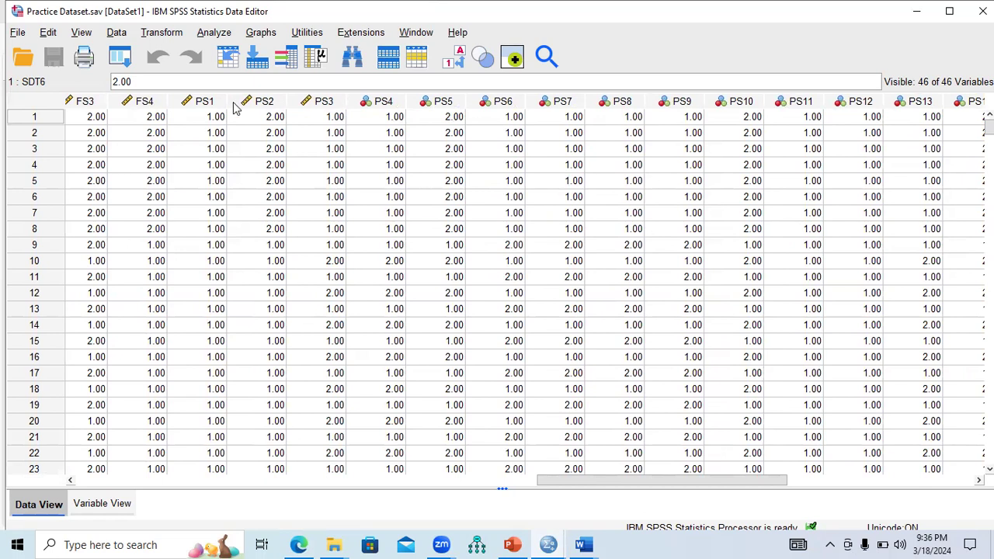
{"action": "left_click", "coordinate": [200, 107]}
{"action": "left_click", "coordinate": [264, 106]}
{"action": "left_click", "coordinate": [314, 107]}
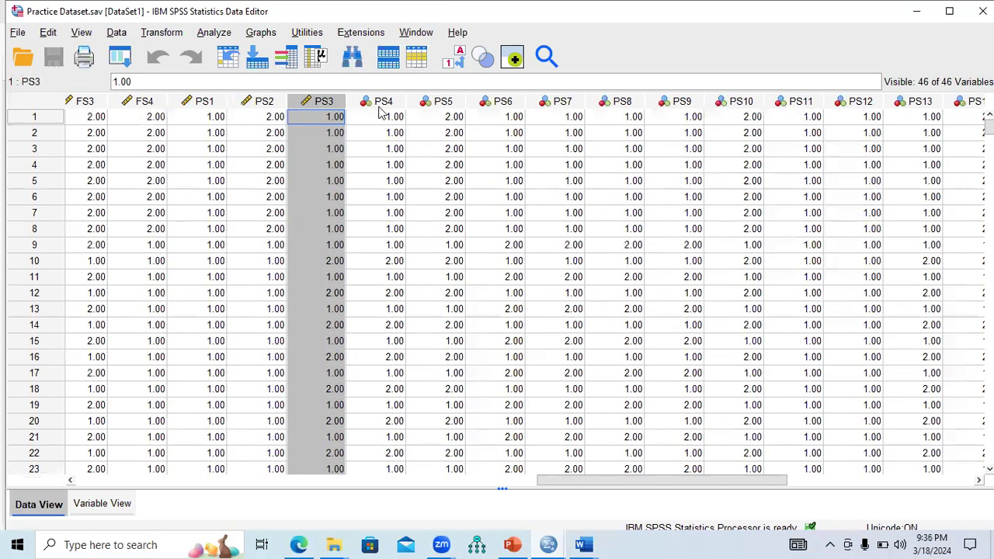
{"action": "left_click", "coordinate": [381, 105]}
{"action": "left_click", "coordinate": [433, 106]}
{"action": "left_click", "coordinate": [505, 107]}
{"action": "left_click", "coordinate": [569, 106]}
{"action": "left_click", "coordinate": [619, 108]}
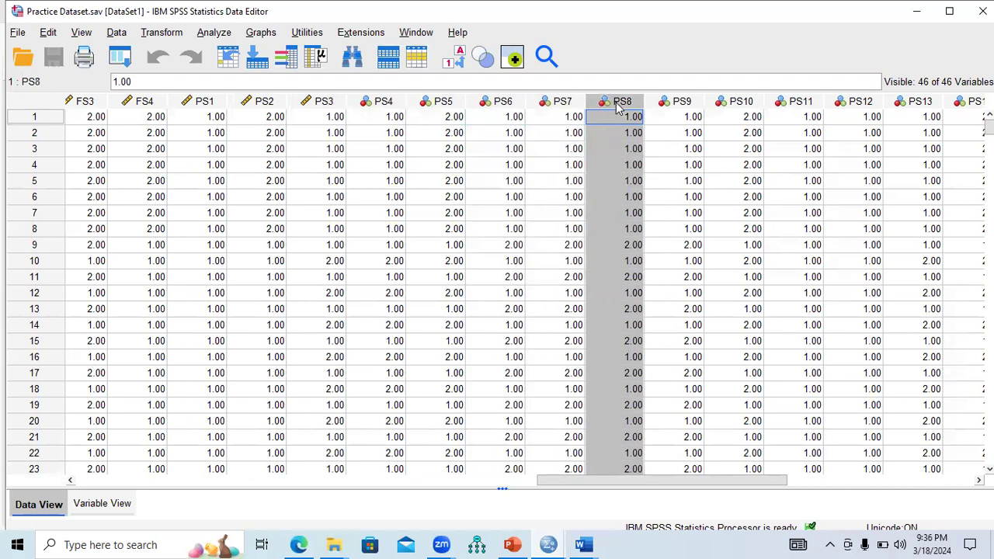
{"action": "left_click", "coordinate": [689, 107]}
{"action": "left_click", "coordinate": [762, 107]}
{"action": "left_click", "coordinate": [816, 106]}
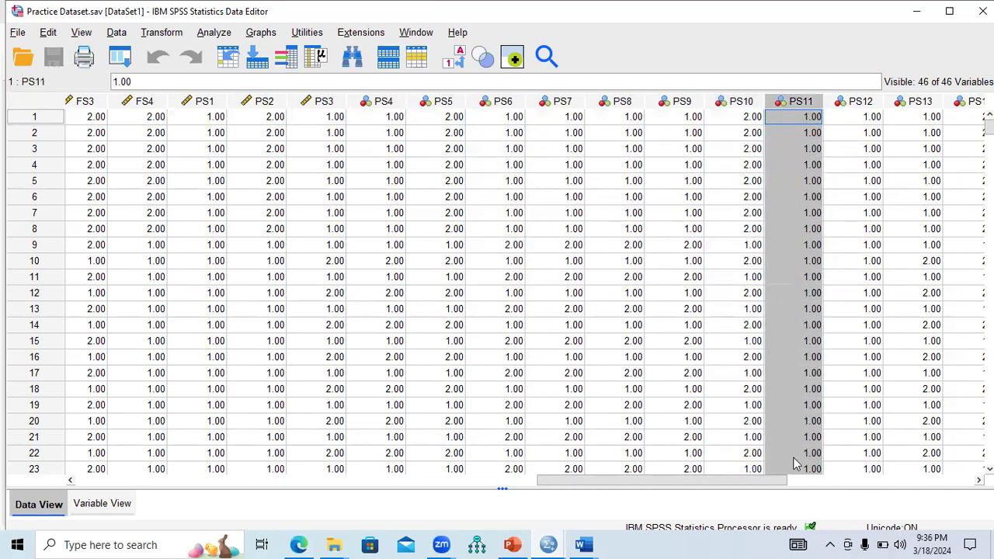
{"action": "left_click_drag", "start_coordinate": [780, 480], "coordinate": [200, 483]}
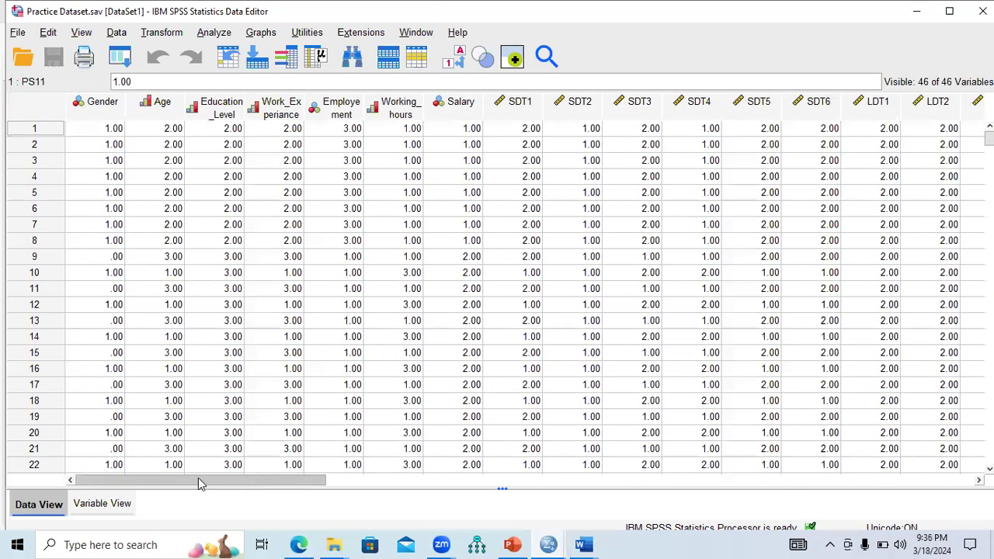
- Set the measurement level of variables PS4 through PS16 to Scale in the dataset's variable definitions
{"action": "left_click", "coordinate": [87, 506]}
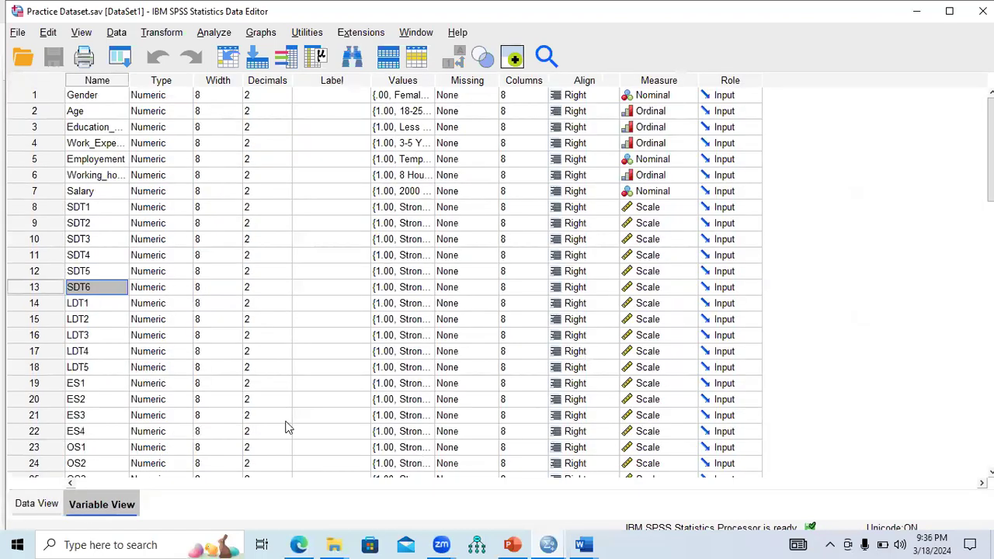
{"action": "left_click_drag", "start_coordinate": [990, 149], "coordinate": [991, 259]}
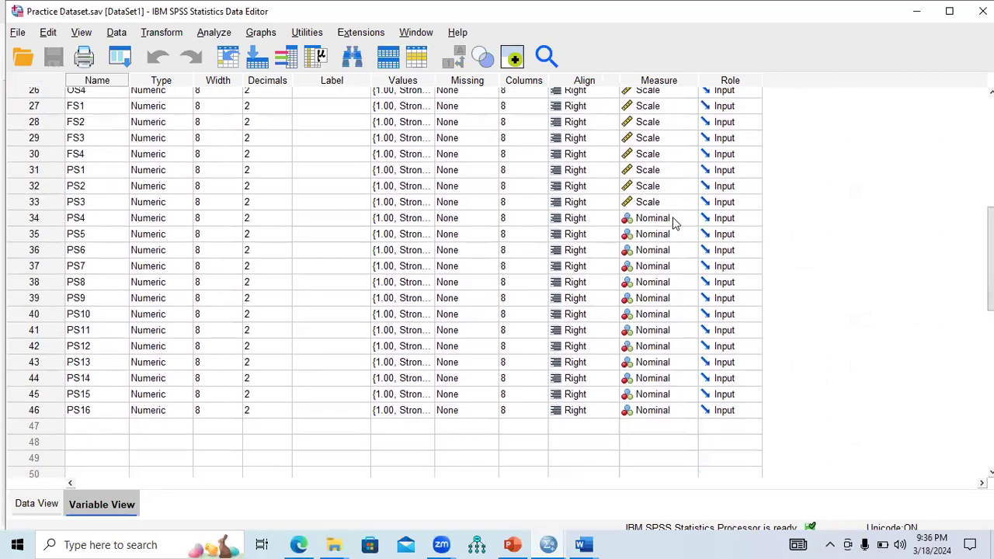
{"action": "left_click", "coordinate": [689, 219]}
{"action": "left_click", "coordinate": [661, 234]}
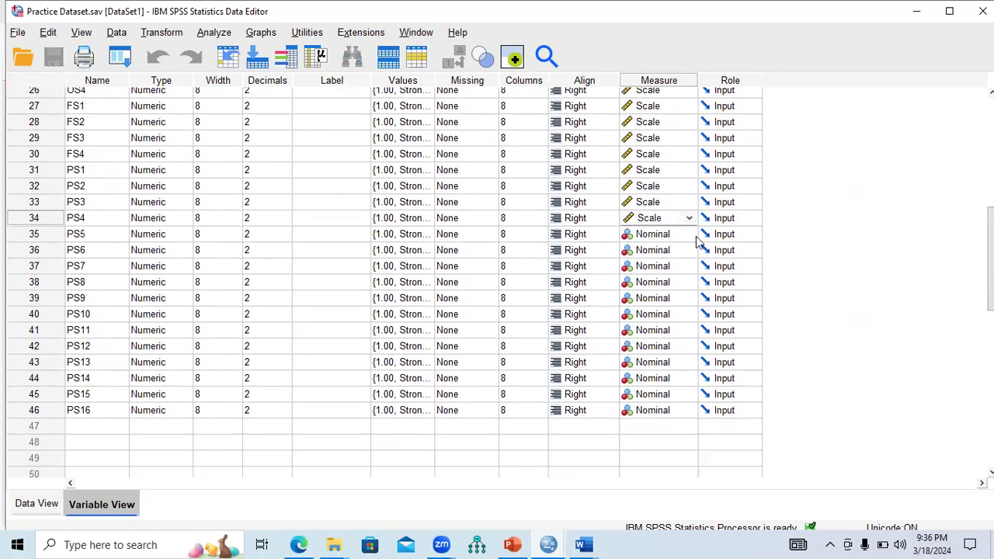
{"action": "left_click", "coordinate": [689, 234]}
{"action": "left_click", "coordinate": [685, 250]}
{"action": "left_click", "coordinate": [689, 250]}
{"action": "left_click", "coordinate": [666, 267]}
{"action": "left_click", "coordinate": [689, 266]}
{"action": "left_click", "coordinate": [665, 282]}
{"action": "left_click", "coordinate": [689, 281]}
{"action": "left_click", "coordinate": [665, 298]}
{"action": "left_click", "coordinate": [689, 298]}
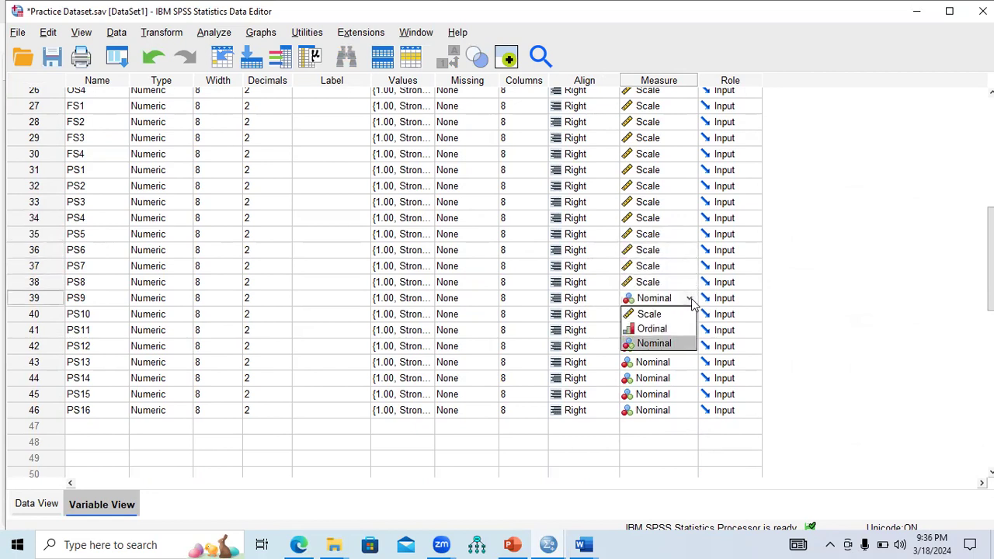
{"action": "left_click", "coordinate": [671, 314]}
{"action": "left_click", "coordinate": [687, 318]}
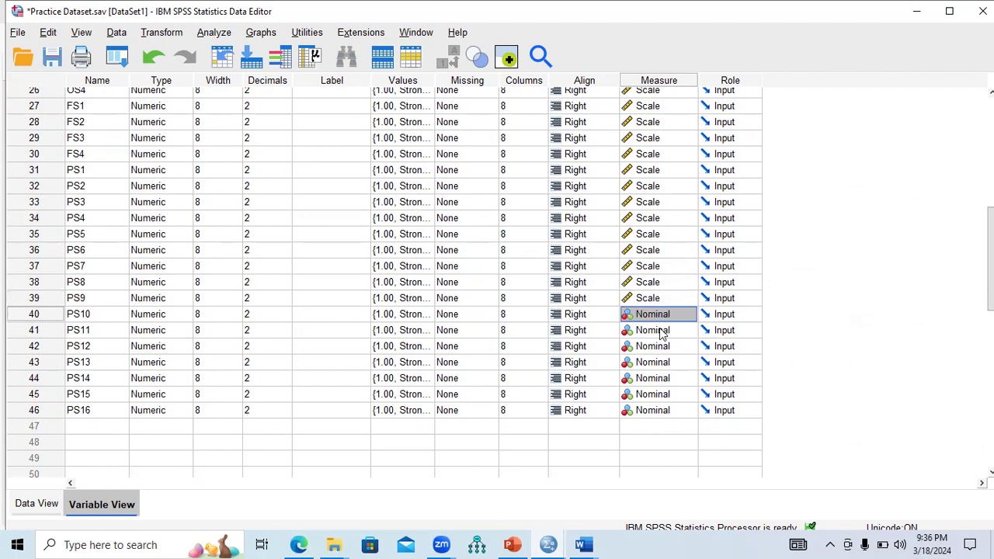
{"action": "left_click", "coordinate": [689, 314]}
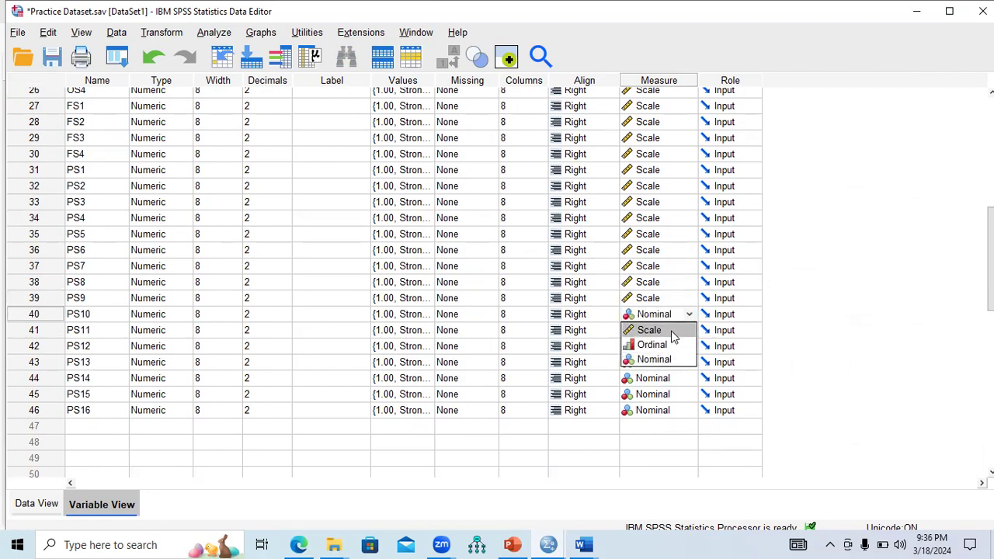
{"action": "left_click", "coordinate": [671, 331]}
{"action": "left_click", "coordinate": [688, 333]}
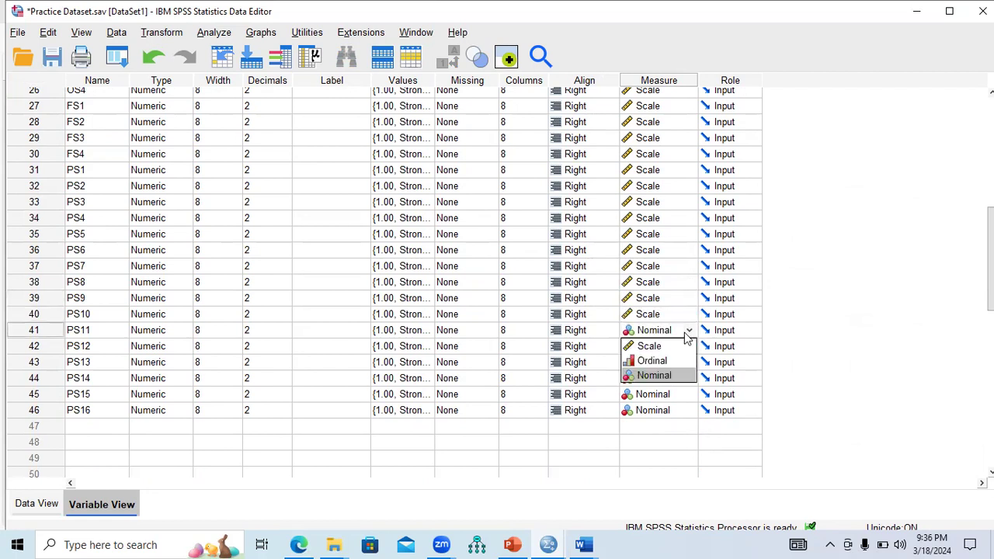
{"action": "left_click", "coordinate": [660, 345]}
{"action": "left_click", "coordinate": [671, 363]}
{"action": "left_click", "coordinate": [688, 363]}
{"action": "left_click", "coordinate": [668, 378]}
{"action": "left_click", "coordinate": [687, 379]}
{"action": "left_click", "coordinate": [689, 378]}
{"action": "left_click", "coordinate": [673, 393]}
{"action": "left_click", "coordinate": [688, 394]}
{"action": "left_click", "coordinate": [670, 410]}
{"action": "left_click", "coordinate": [689, 410]}
{"action": "left_click", "coordinate": [667, 426]}
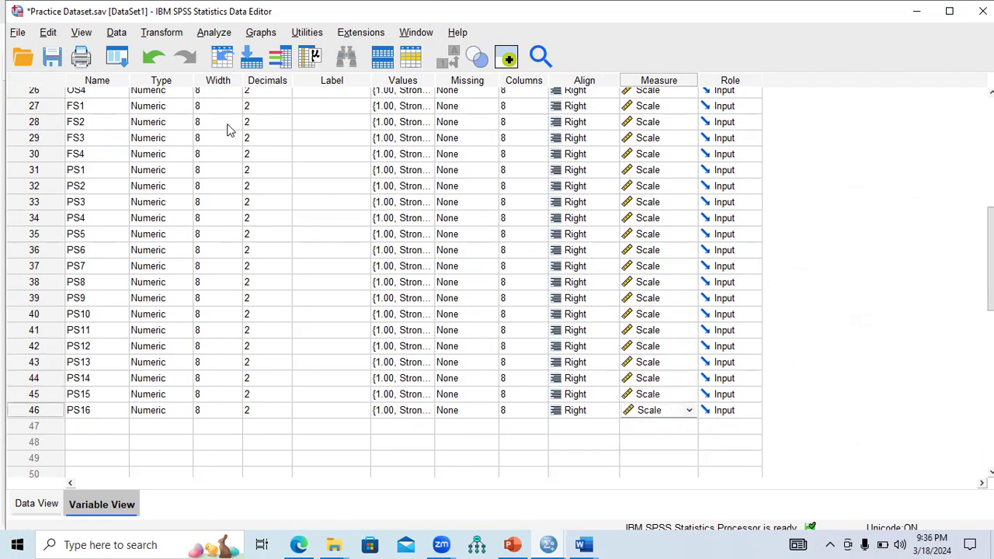
- Reopen Reliability Analysis and remove FS1, FS2, FS3 and FS4 from its items
{"action": "left_click", "coordinate": [210, 34]}
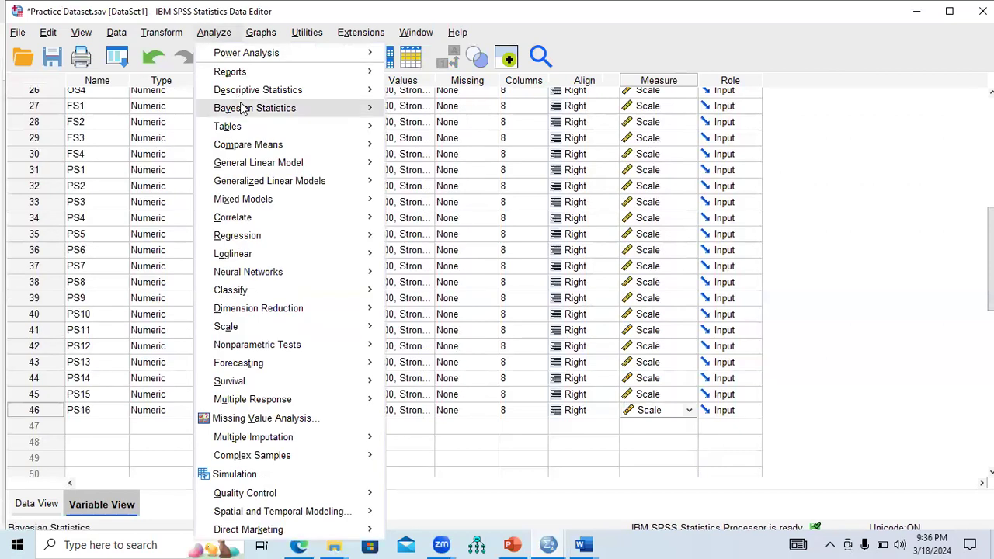
{"action": "mouse_move", "coordinate": [305, 333]}
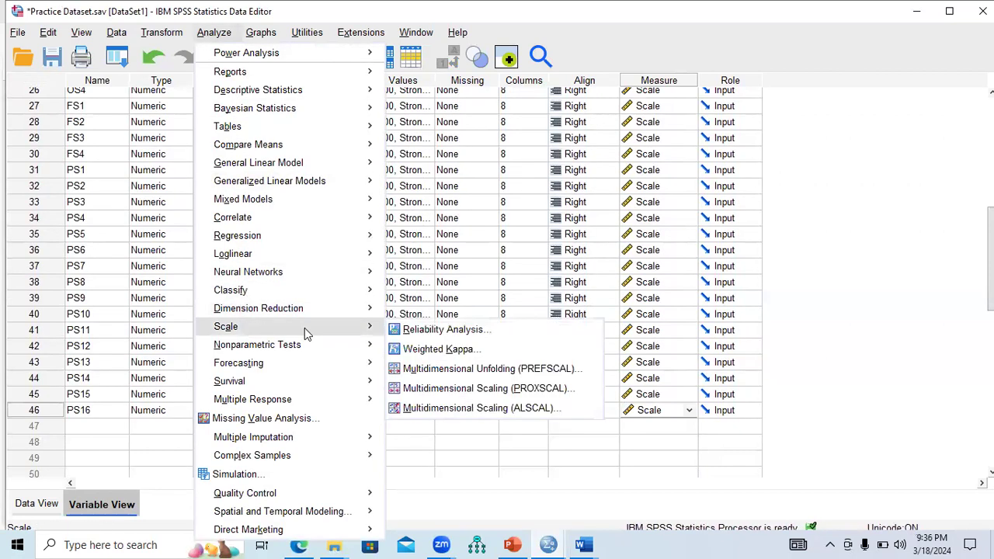
{"action": "left_click", "coordinate": [432, 330]}
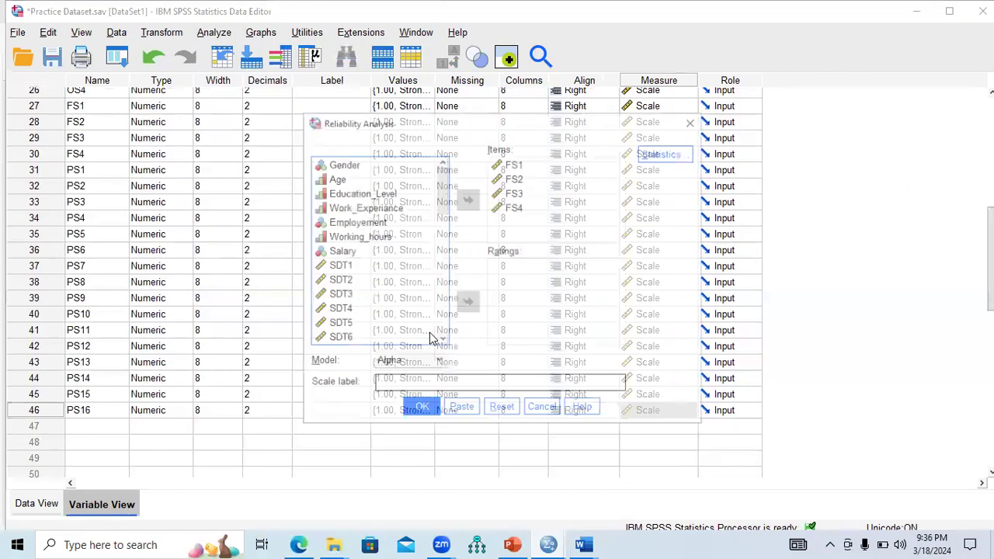
{"action": "left_click", "coordinate": [511, 165]}
{"action": "left_click", "coordinate": [468, 200]}
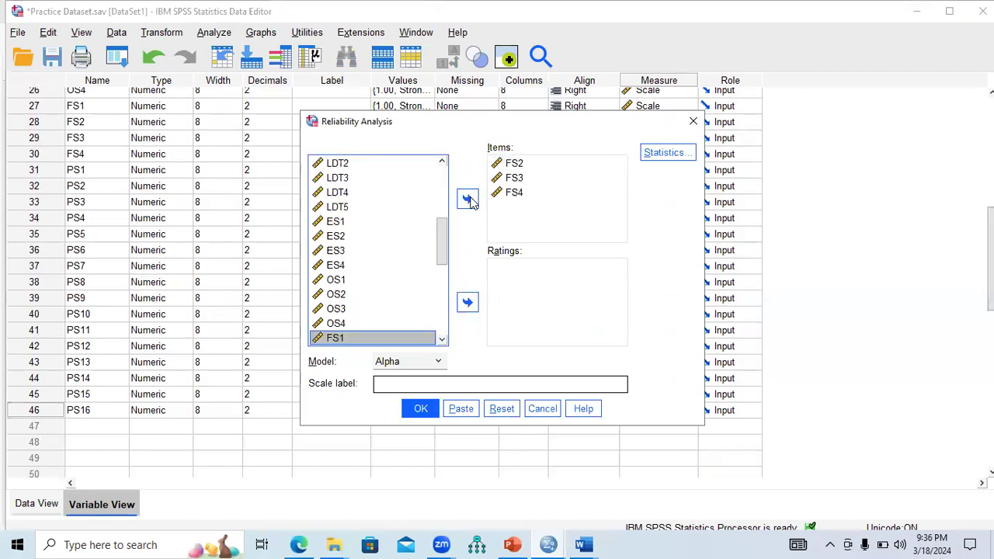
{"action": "left_click", "coordinate": [509, 165]}
{"action": "left_click", "coordinate": [469, 199]}
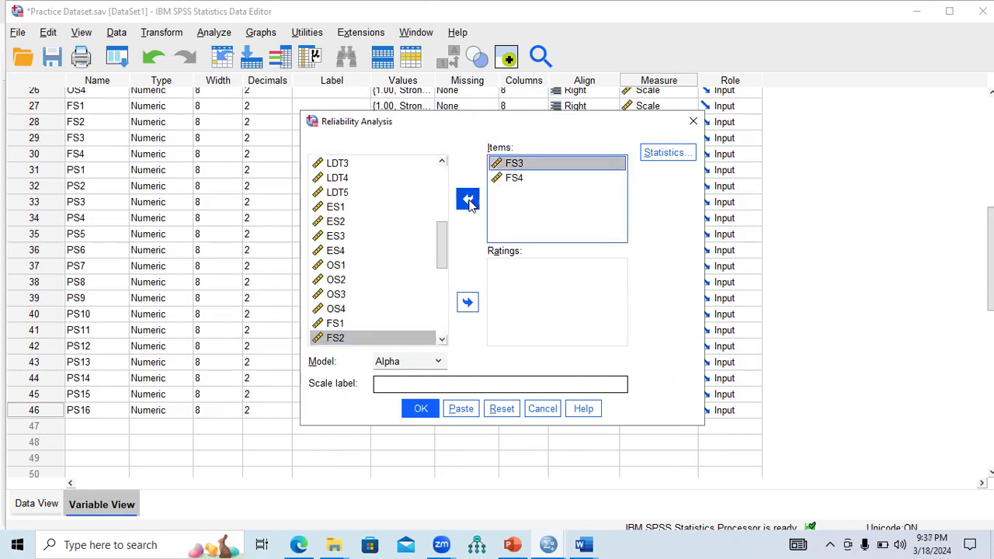
{"action": "left_click", "coordinate": [468, 200]}
{"action": "left_click", "coordinate": [513, 166]}
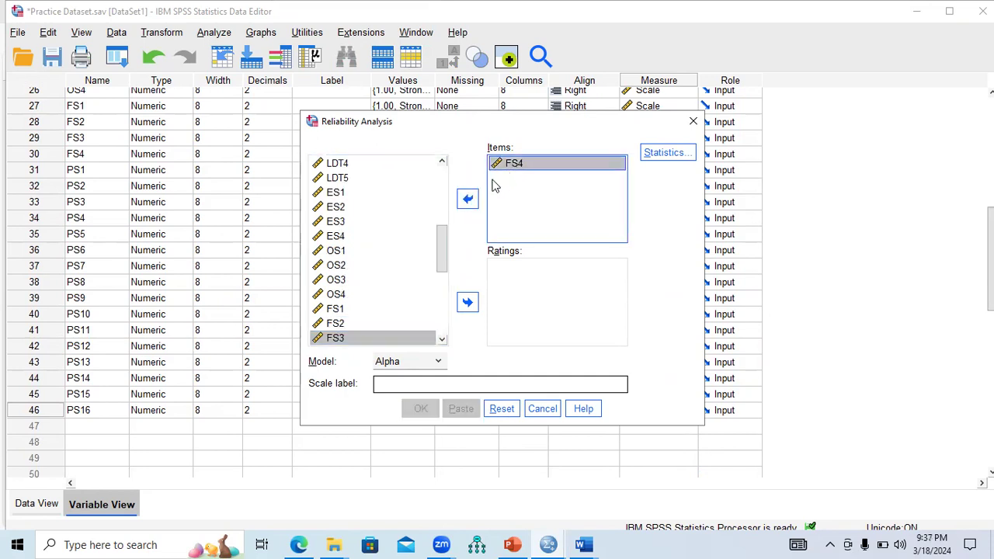
{"action": "left_click", "coordinate": [468, 200]}
- Add PS1 through PS16 to the items and run the reliability analysis with the Alpha model
{"action": "left_click_drag", "start_coordinate": [441, 262], "coordinate": [439, 297]}
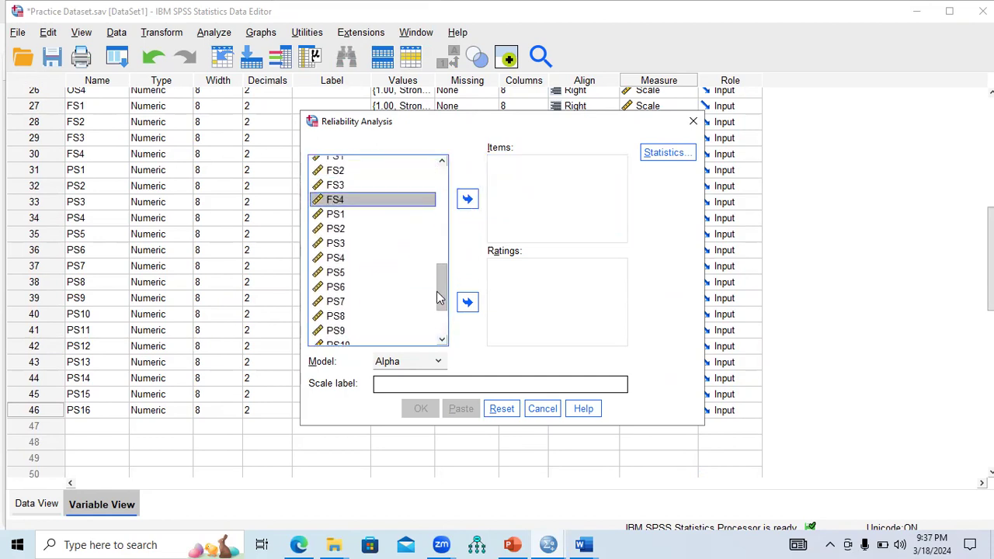
{"action": "left_click", "coordinate": [336, 215]}
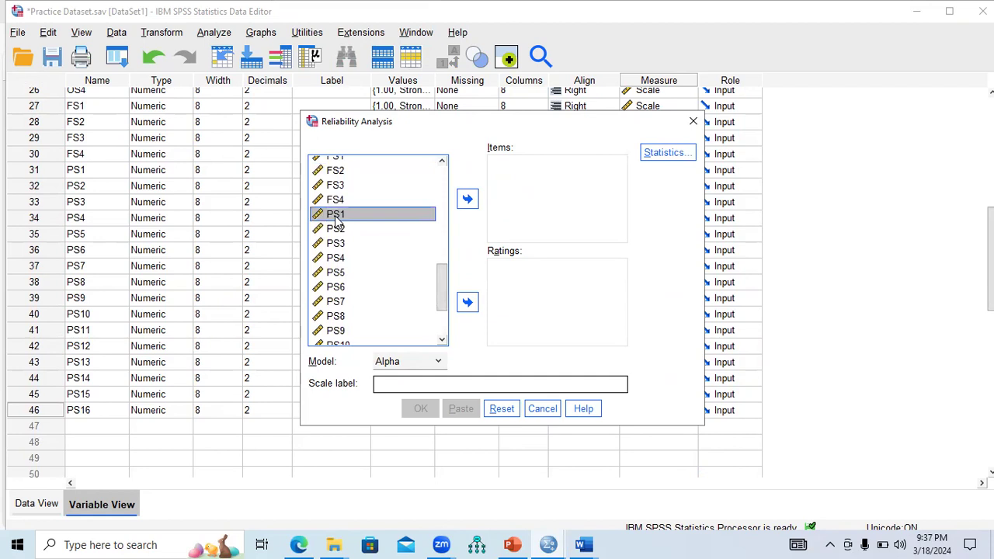
{"action": "key", "text": "shift+Down"}
{"action": "key", "text": "shift+Down"}
{"action": "key", "text": "shift+Down"}
{"action": "key", "text": "shift+Down"}
{"action": "key", "text": "shift+Down"}
{"action": "key", "text": "shift+Down"}
{"action": "key", "text": "shift+Down"}
{"action": "key", "text": "shift+Down"}
{"action": "key", "text": "shift+Down"}
{"action": "key", "text": "shift+Down"}
{"action": "key", "text": "shift+Down"}
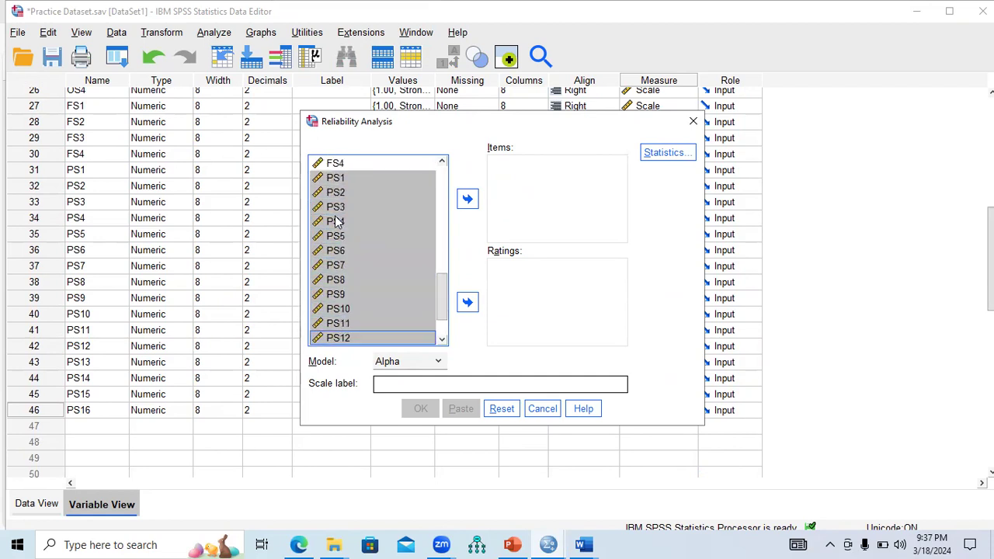
{"action": "key", "text": "shift+Down"}
{"action": "key", "text": "shift+Down"}
{"action": "key", "text": "shift+Down"}
{"action": "key", "text": "shift+Down"}
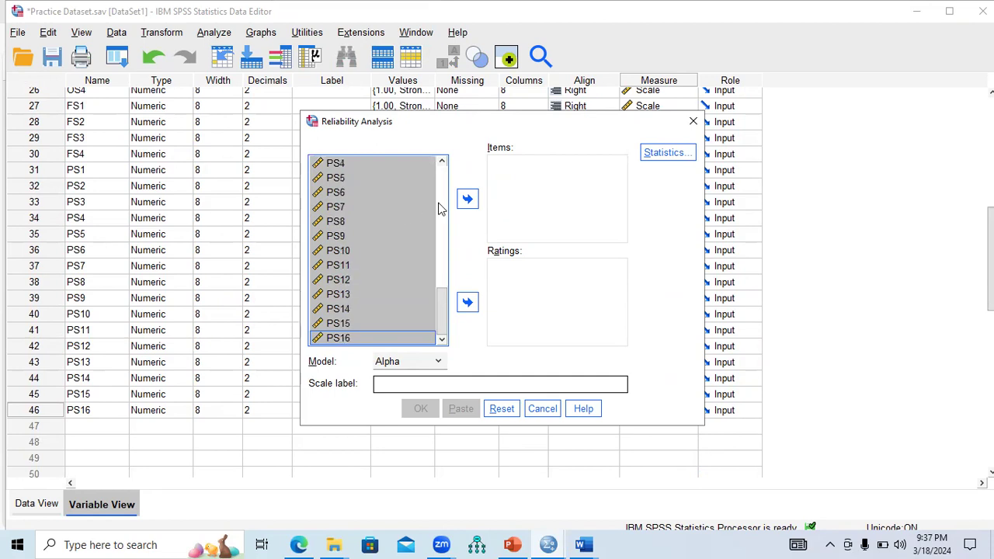
{"action": "left_click", "coordinate": [467, 199]}
{"action": "mouse_move", "coordinate": [622, 186]}
{"action": "left_mouse_down"}
{"action": "mouse_move", "coordinate": [619, 238]}
{"action": "mouse_move", "coordinate": [621, 177]}
{"action": "left_mouse_up"}
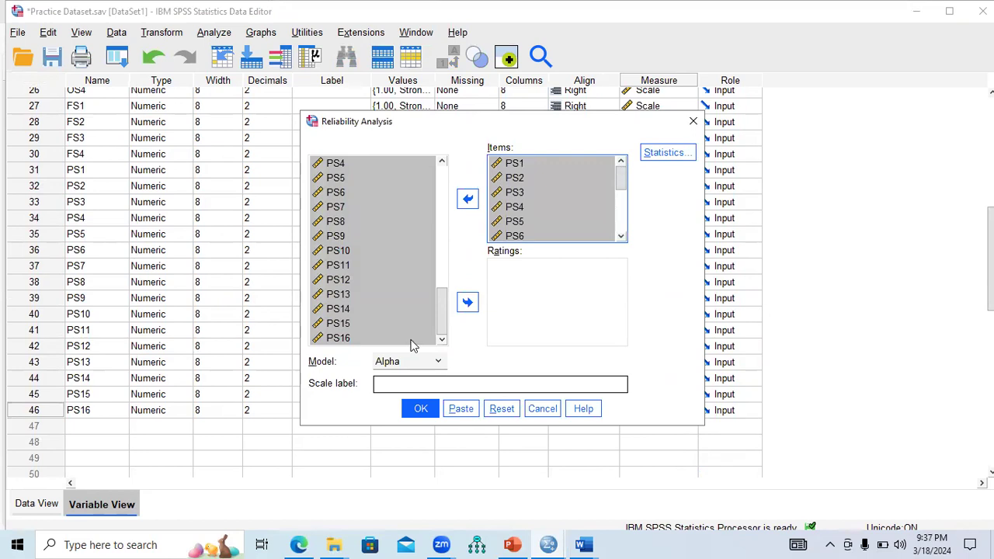
{"action": "left_click", "coordinate": [414, 412]}
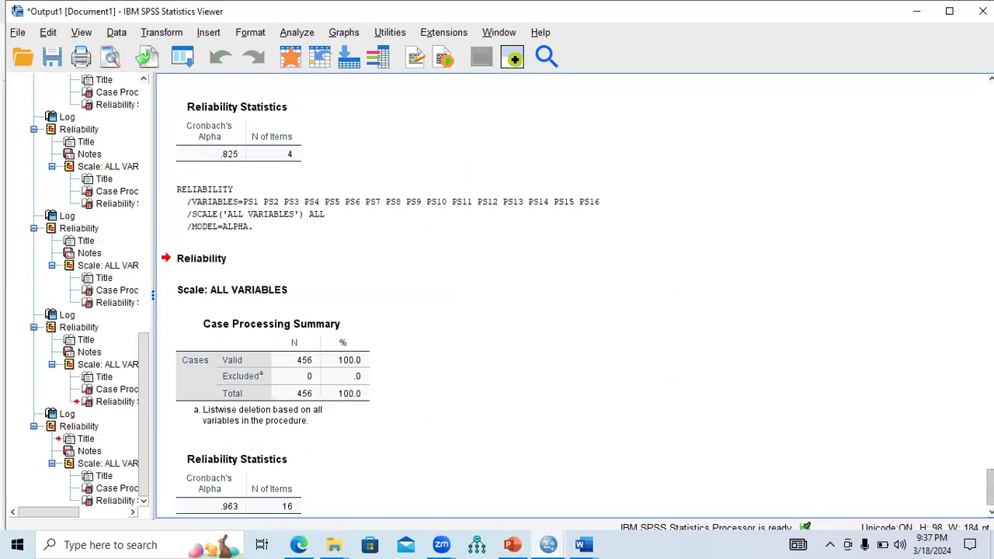
- Check the PS Cronbach's Alpha against the acceptable threshold on the Reliability Analysis slide, switching to PowerPoint
{"action": "left_click", "coordinate": [218, 481]}
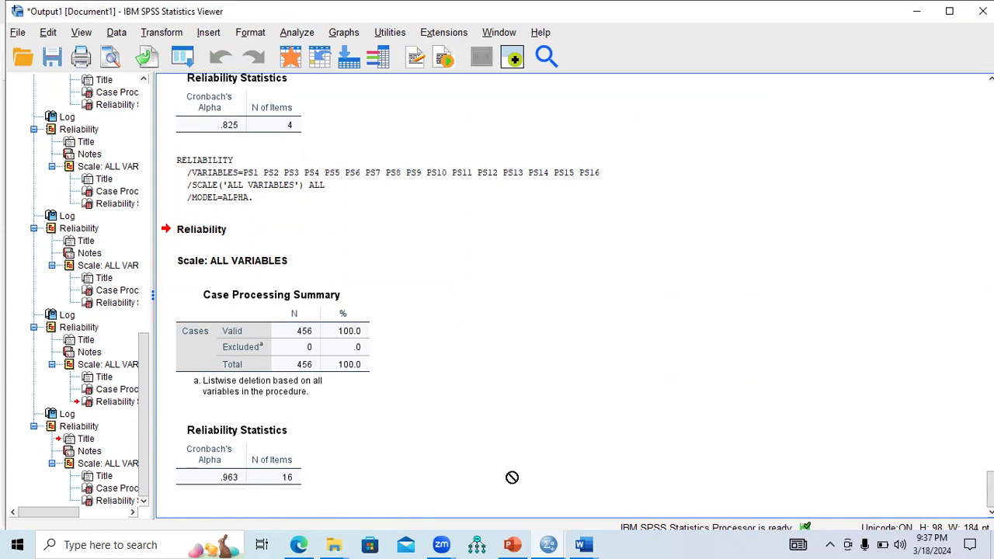
{"action": "left_click", "coordinate": [512, 544]}
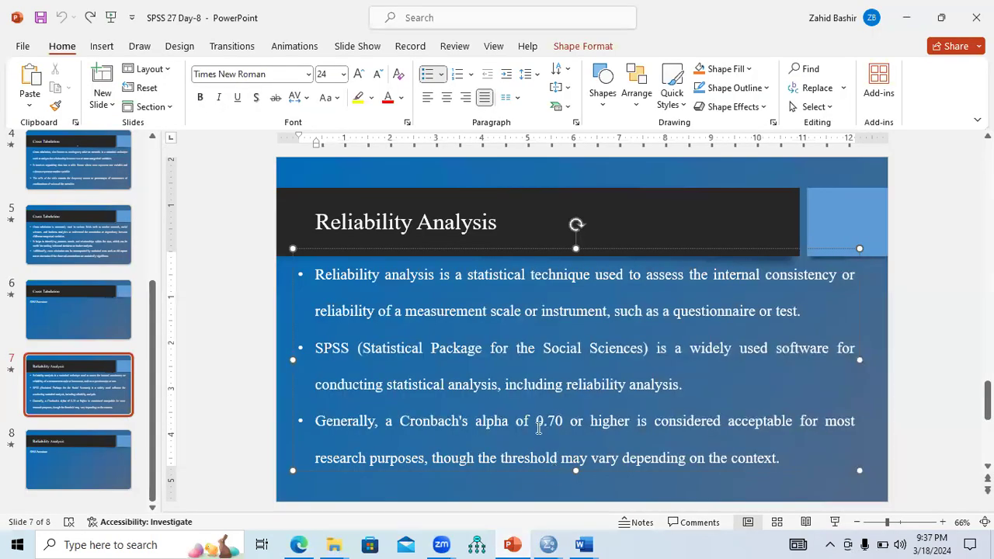
{"action": "left_click_drag", "start_coordinate": [543, 425], "coordinate": [627, 430]}
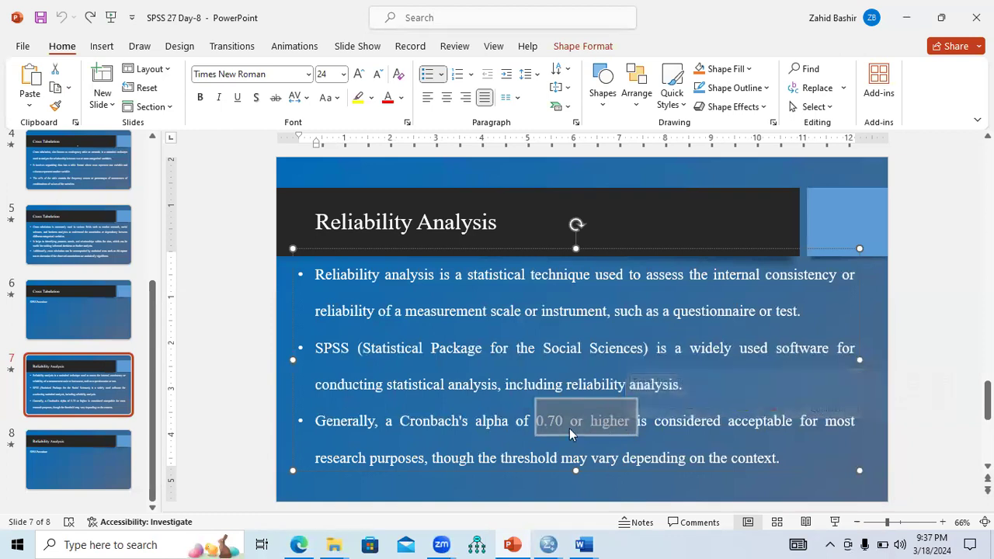
{"action": "left_click", "coordinate": [536, 424]}
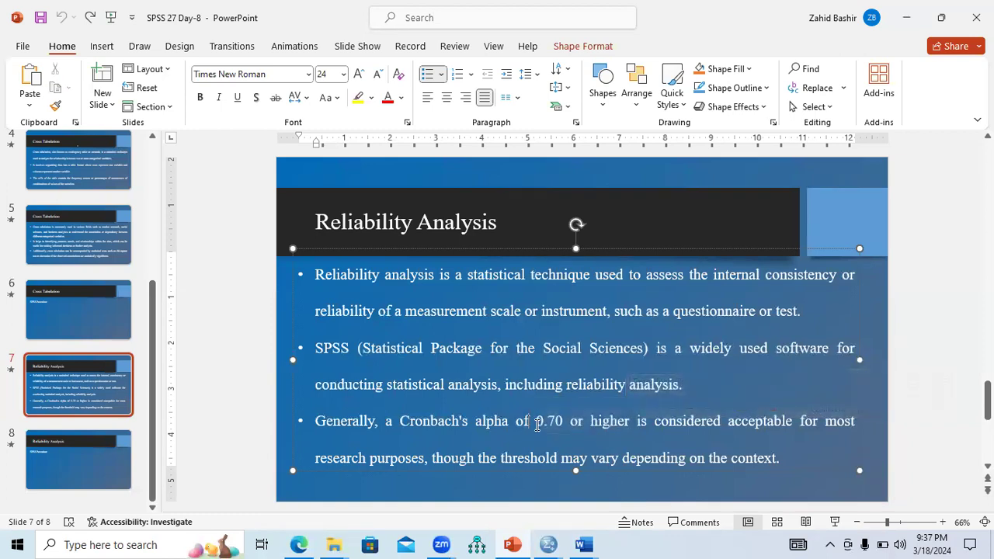
{"action": "left_click_drag", "start_coordinate": [536, 424], "coordinate": [562, 433]}
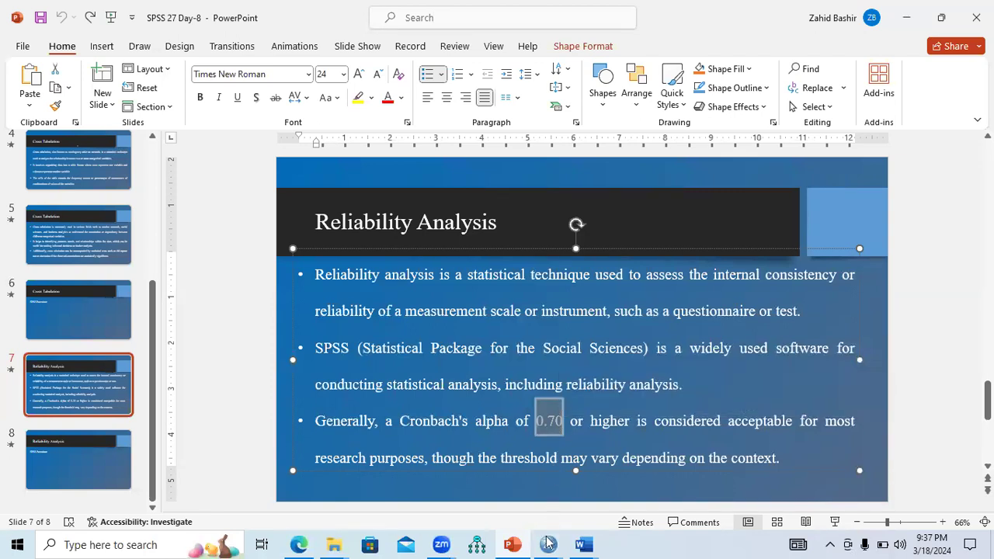
- Return to the SPSS Practice Dataset and rerun the PS1 to PS16 reliability analysis with Scale if item deleted statistics enabled
{"action": "left_click", "coordinate": [548, 544]}
{"action": "left_click", "coordinate": [591, 482]}
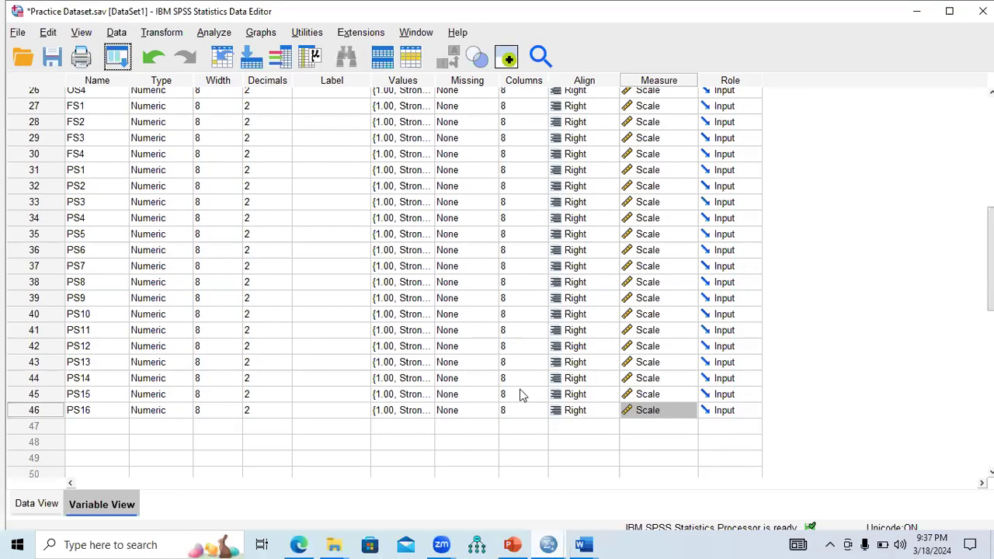
{"action": "left_click", "coordinate": [217, 35]}
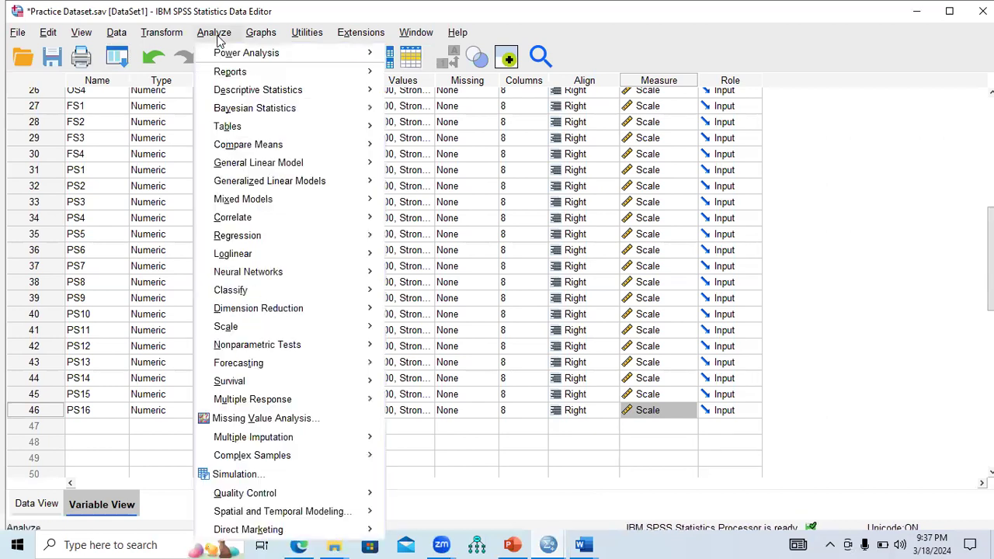
{"action": "mouse_move", "coordinate": [249, 333]}
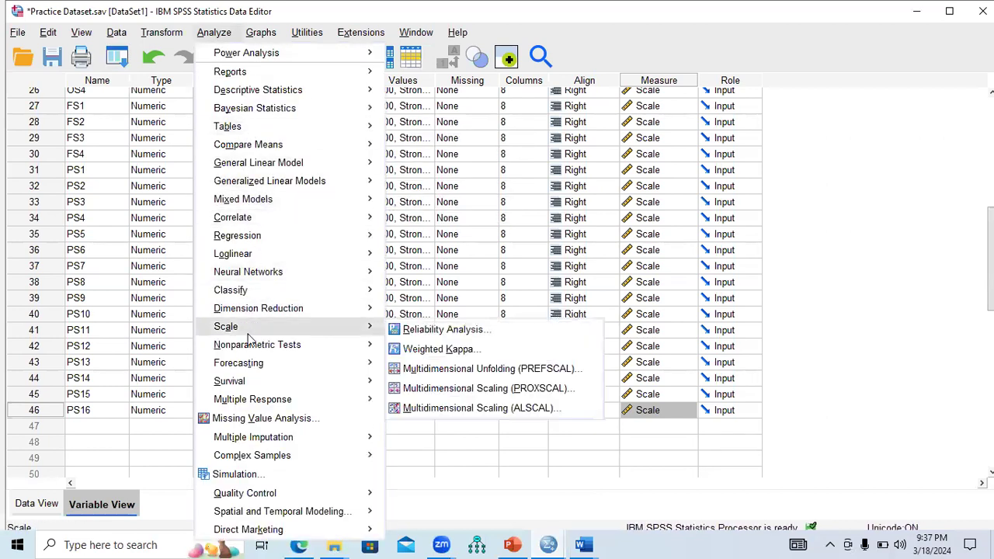
{"action": "left_click", "coordinate": [442, 330]}
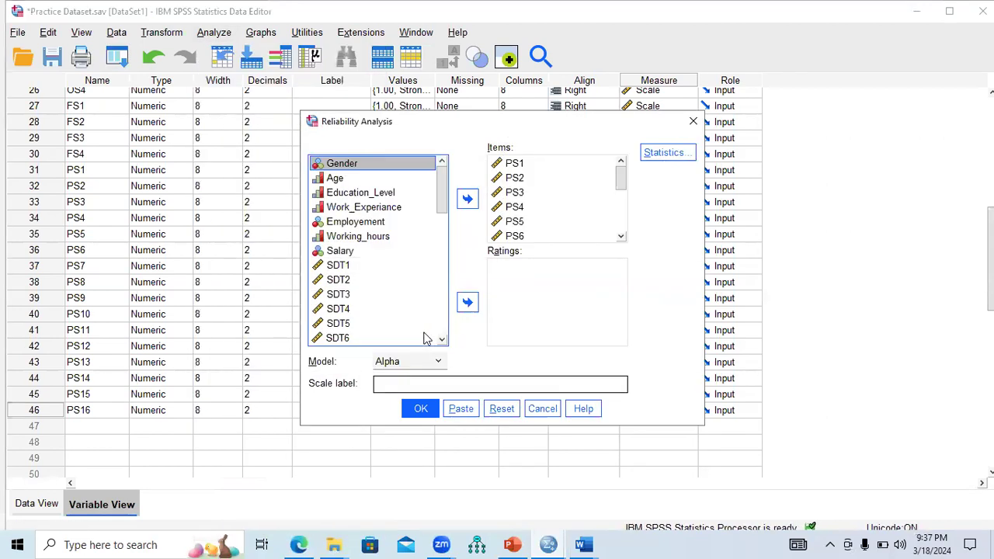
{"action": "left_click", "coordinate": [666, 155]}
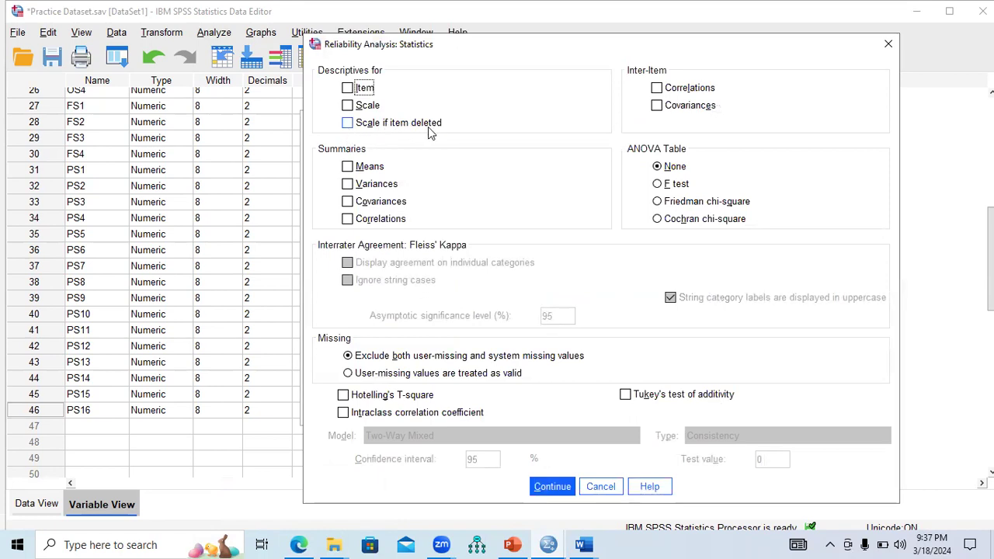
{"action": "left_click", "coordinate": [350, 124]}
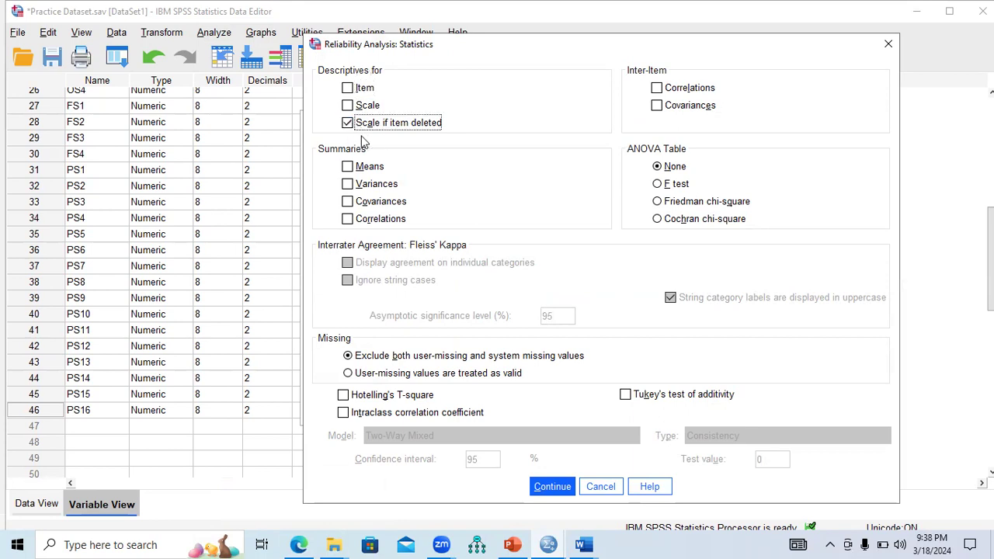
{"action": "left_click", "coordinate": [553, 489]}
{"action": "left_click", "coordinate": [425, 409]}
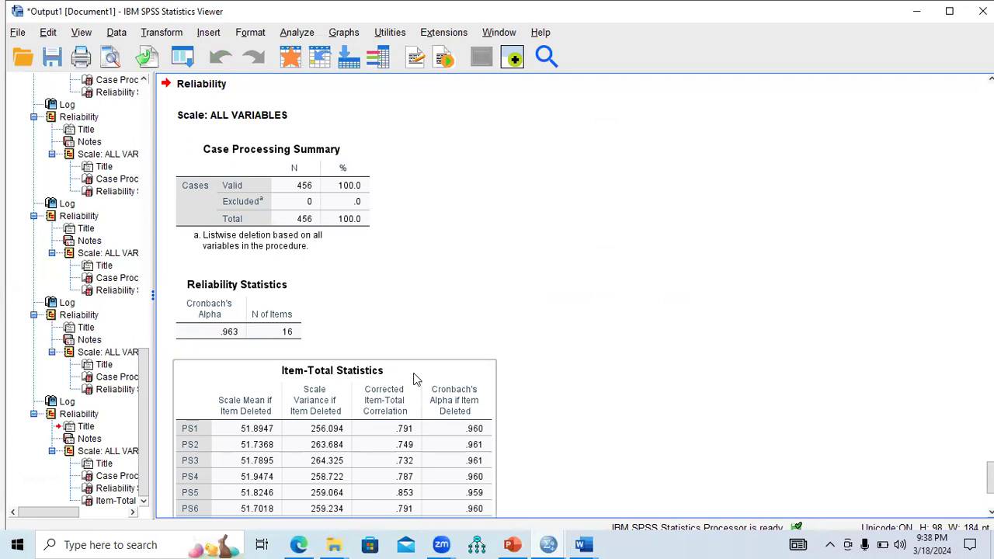
- Examine the Reliability Statistics and Item-Total Statistics for the PS items, comparing them with the preceding PS output
{"action": "left_click", "coordinate": [218, 329]}
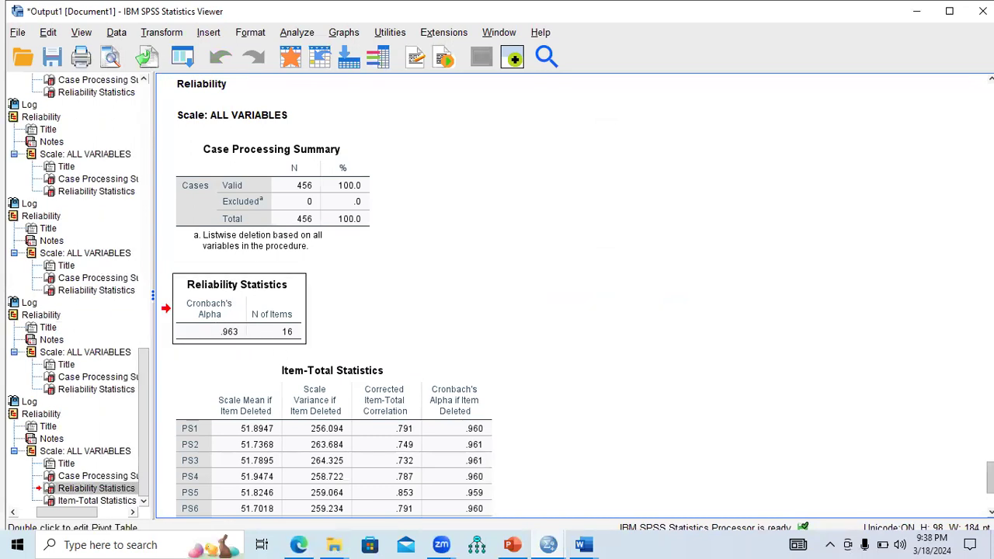
{"action": "scroll", "coordinate": [334, 295], "scroll_direction": "down", "scroll_amount": 3}
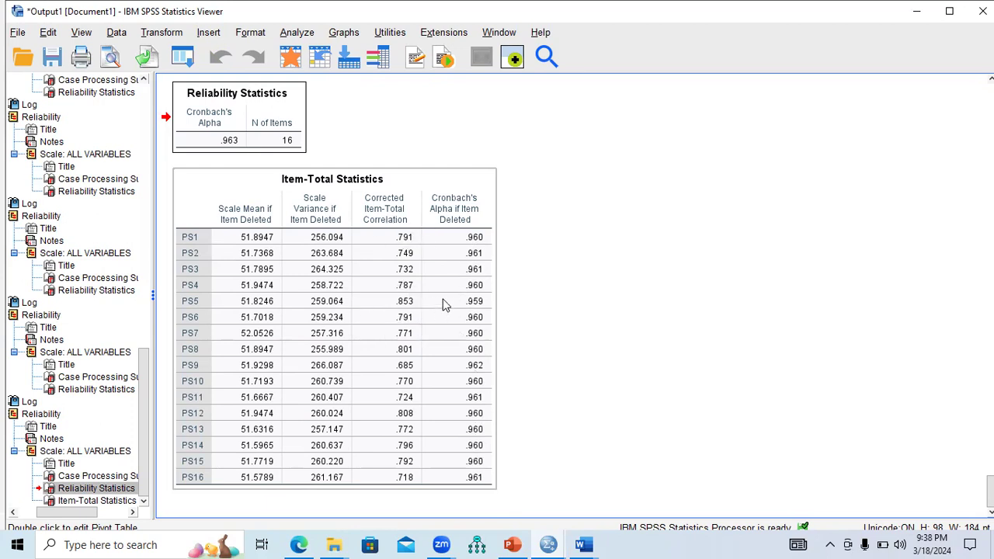
{"action": "scroll", "coordinate": [334, 295], "scroll_direction": "up", "scroll_amount": 15}
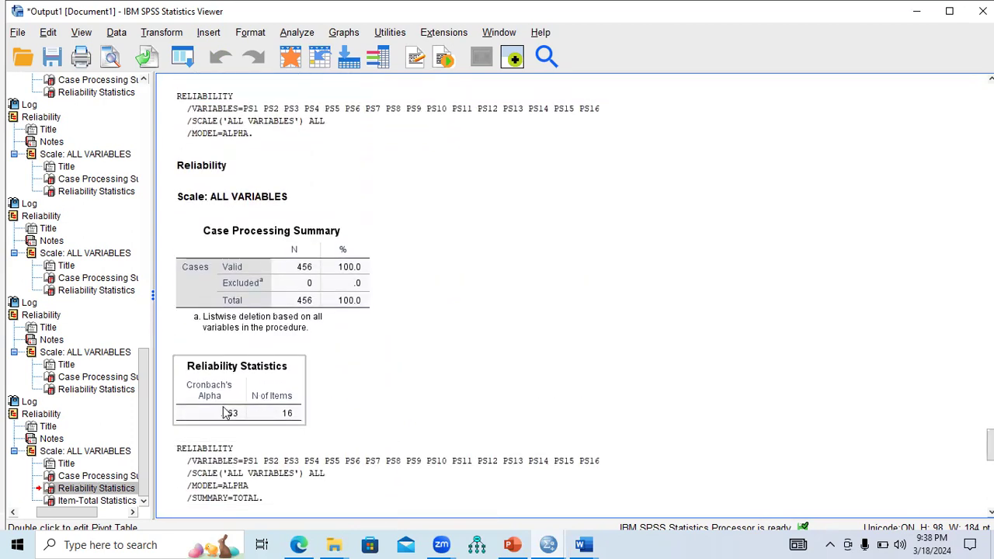
- Compare the Cronbach's Alpha if Item Deleted values for PS1 to PS16 with the overall PS alpha
{"action": "scroll", "coordinate": [575, 295], "scroll_direction": "down", "scroll_amount": 15}
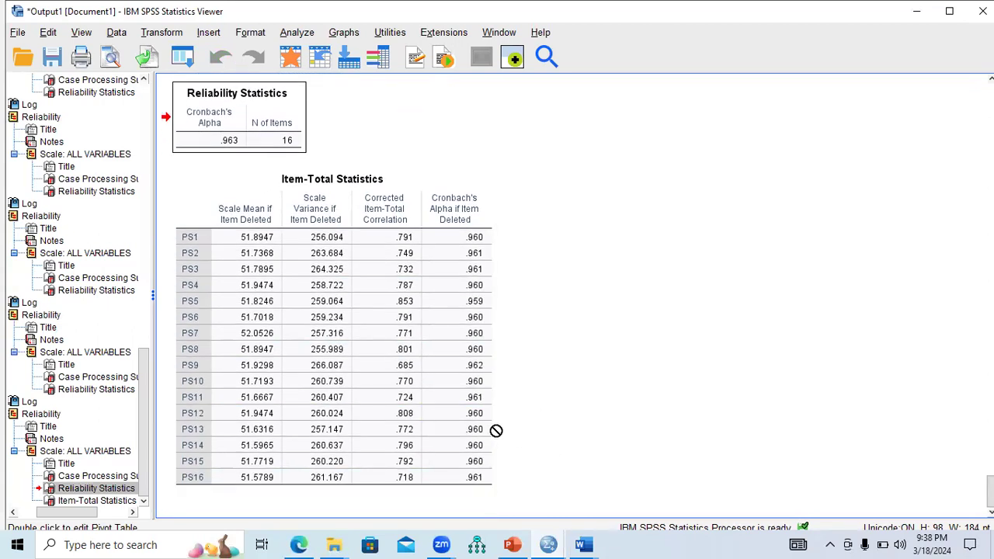
{"action": "left_click", "coordinate": [188, 240]}
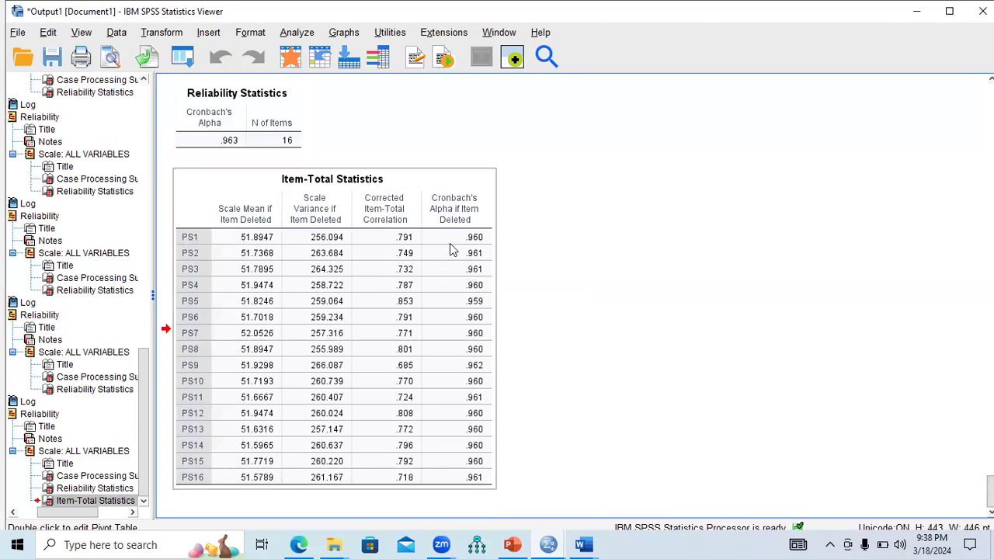
{"action": "left_click_drag", "start_coordinate": [426, 212], "coordinate": [423, 165]}
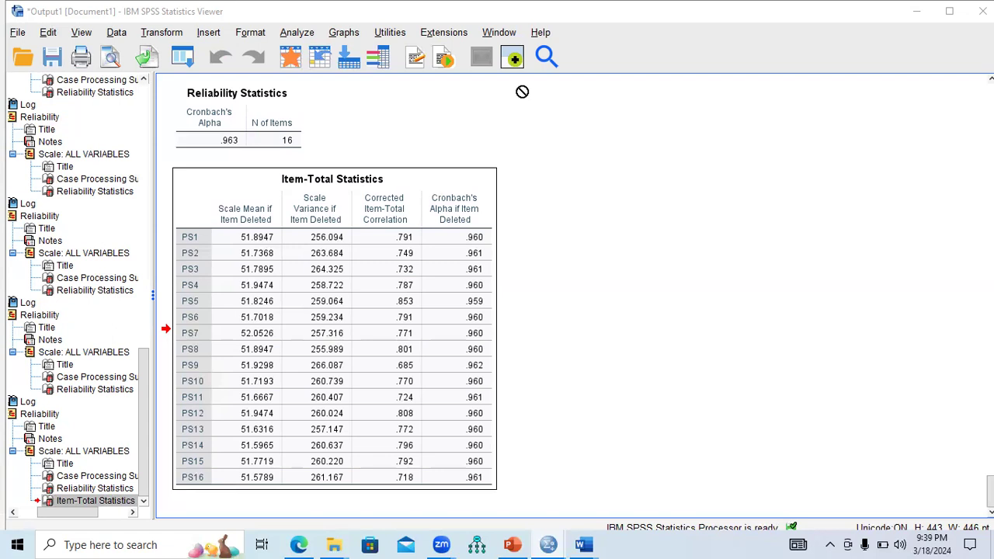
- Switch to the PowerPoint presentation and open the Overall Contents of SPSS 27 Training slide
{"action": "left_click", "coordinate": [513, 545]}
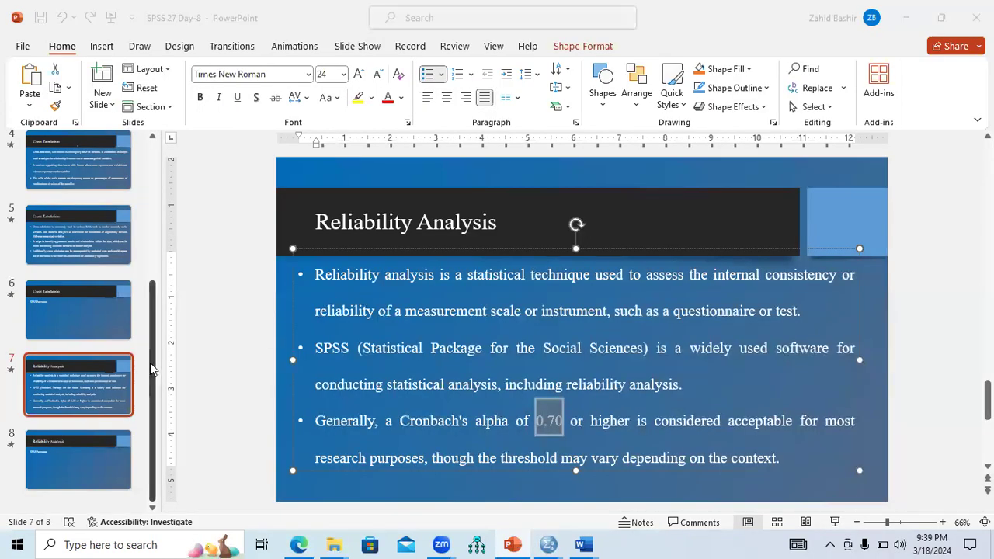
{"action": "left_click_drag", "start_coordinate": [151, 284], "coordinate": [152, 146]}
{"action": "left_click", "coordinate": [72, 244]}
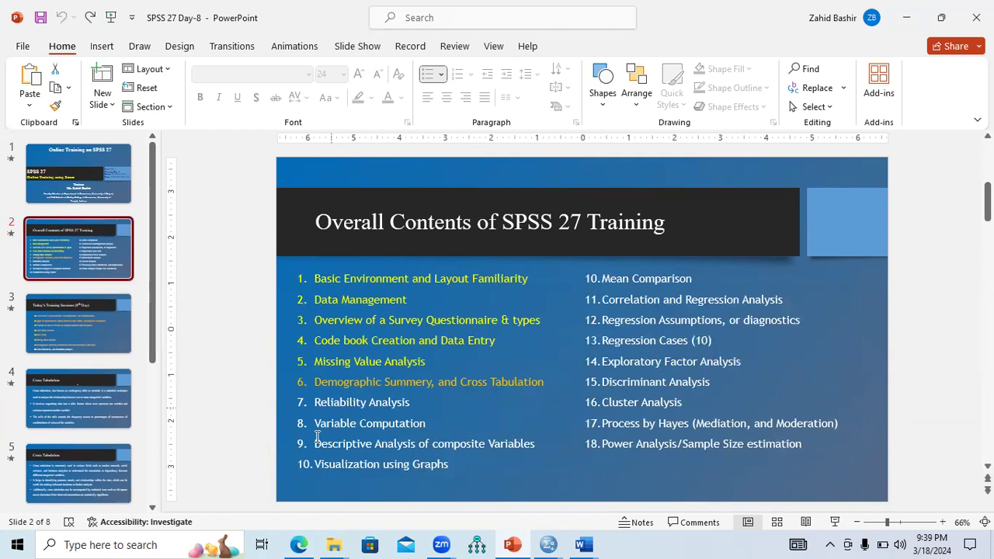
- Review the upcoming training topics by selecting Variable Computation, Descriptive Analysis of composite Variables, Visualization using Graphs and Mean Comparison one after another
{"action": "left_click_drag", "start_coordinate": [315, 423], "coordinate": [412, 421]}
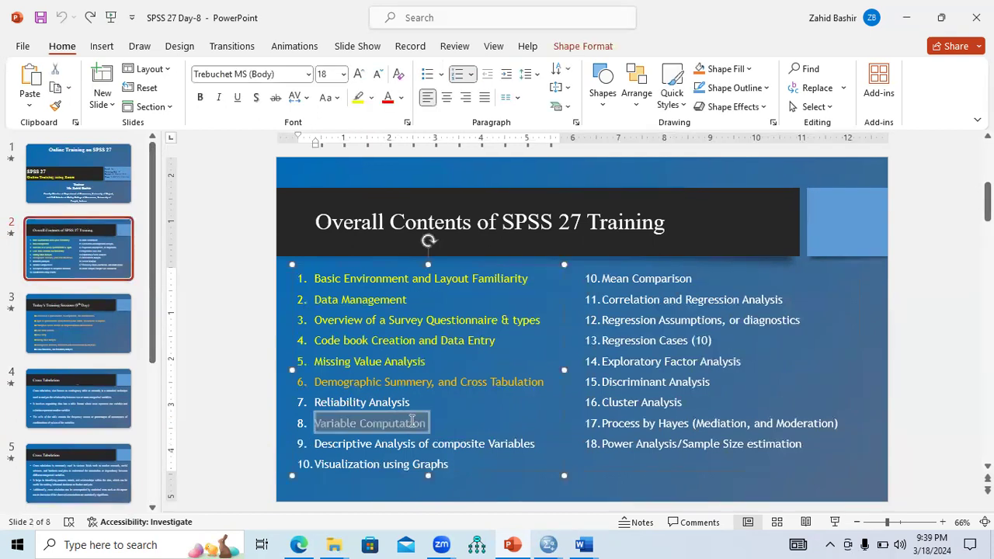
{"action": "left_click_drag", "start_coordinate": [314, 444], "coordinate": [522, 444]}
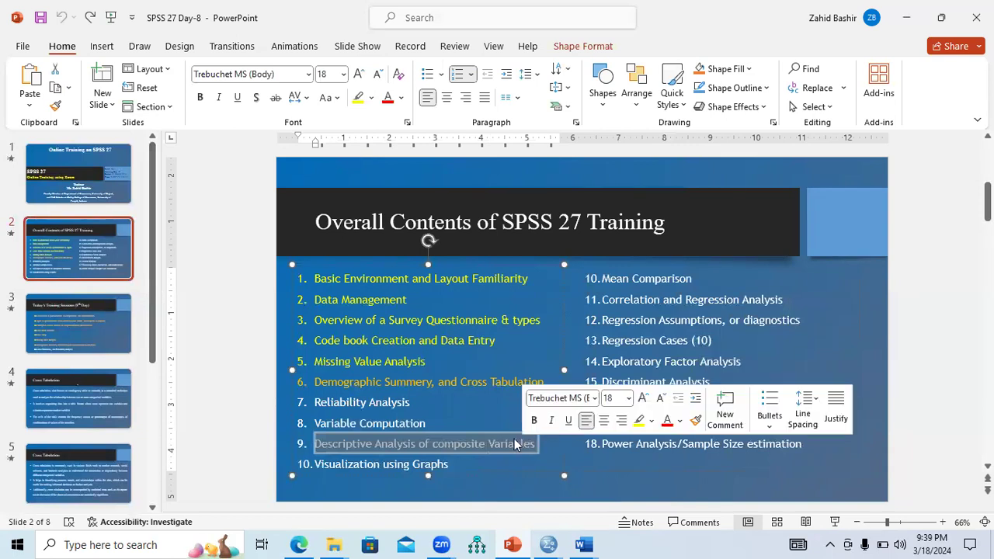
{"action": "left_click", "coordinate": [943, 522]}
{"action": "left_click", "coordinate": [944, 523]}
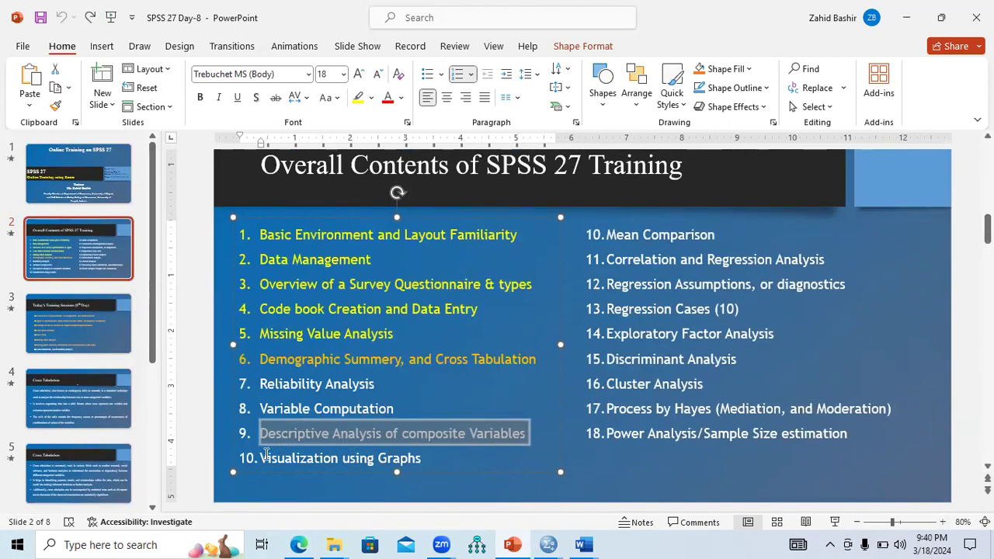
{"action": "left_click", "coordinate": [318, 461]}
{"action": "triple_click", "coordinate": [318, 462]}
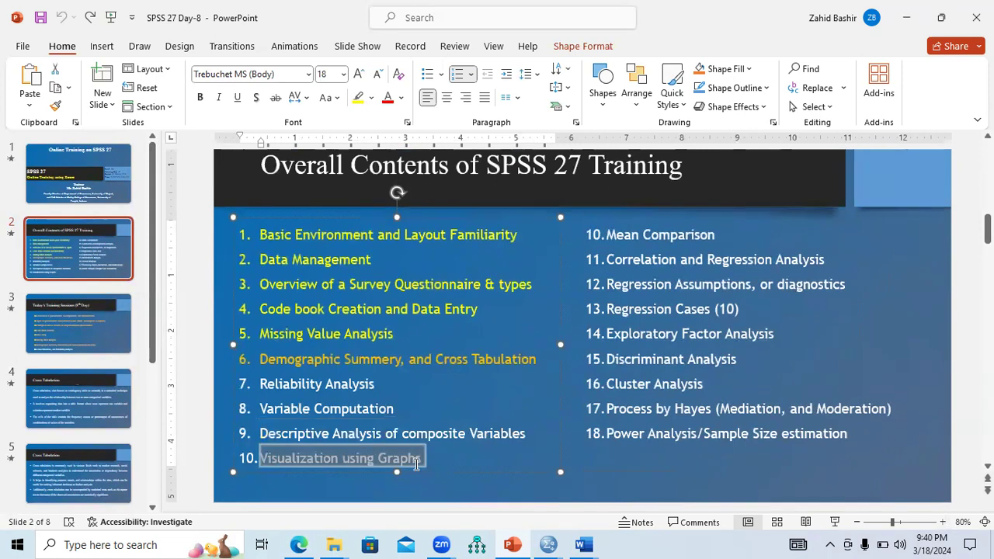
{"action": "triple_click", "coordinate": [683, 237]}
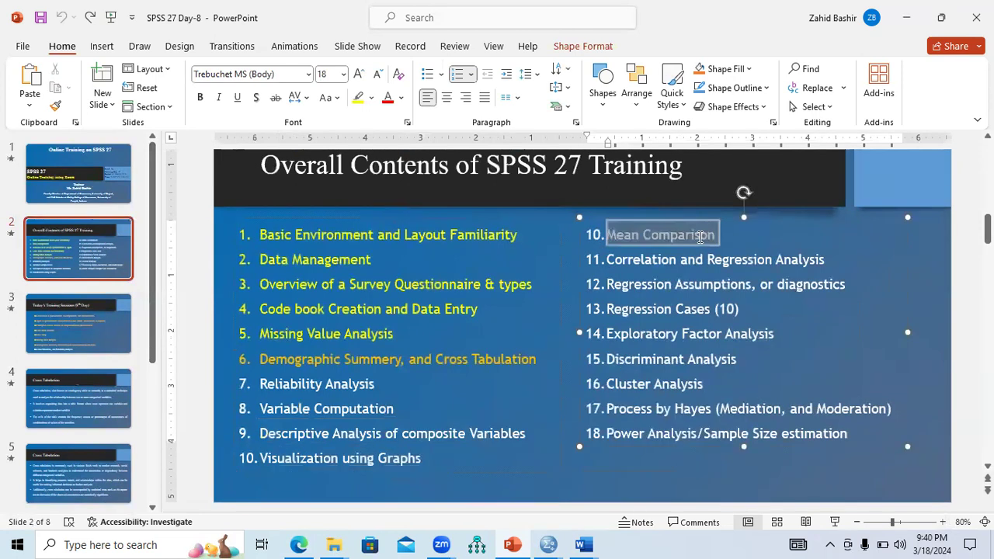